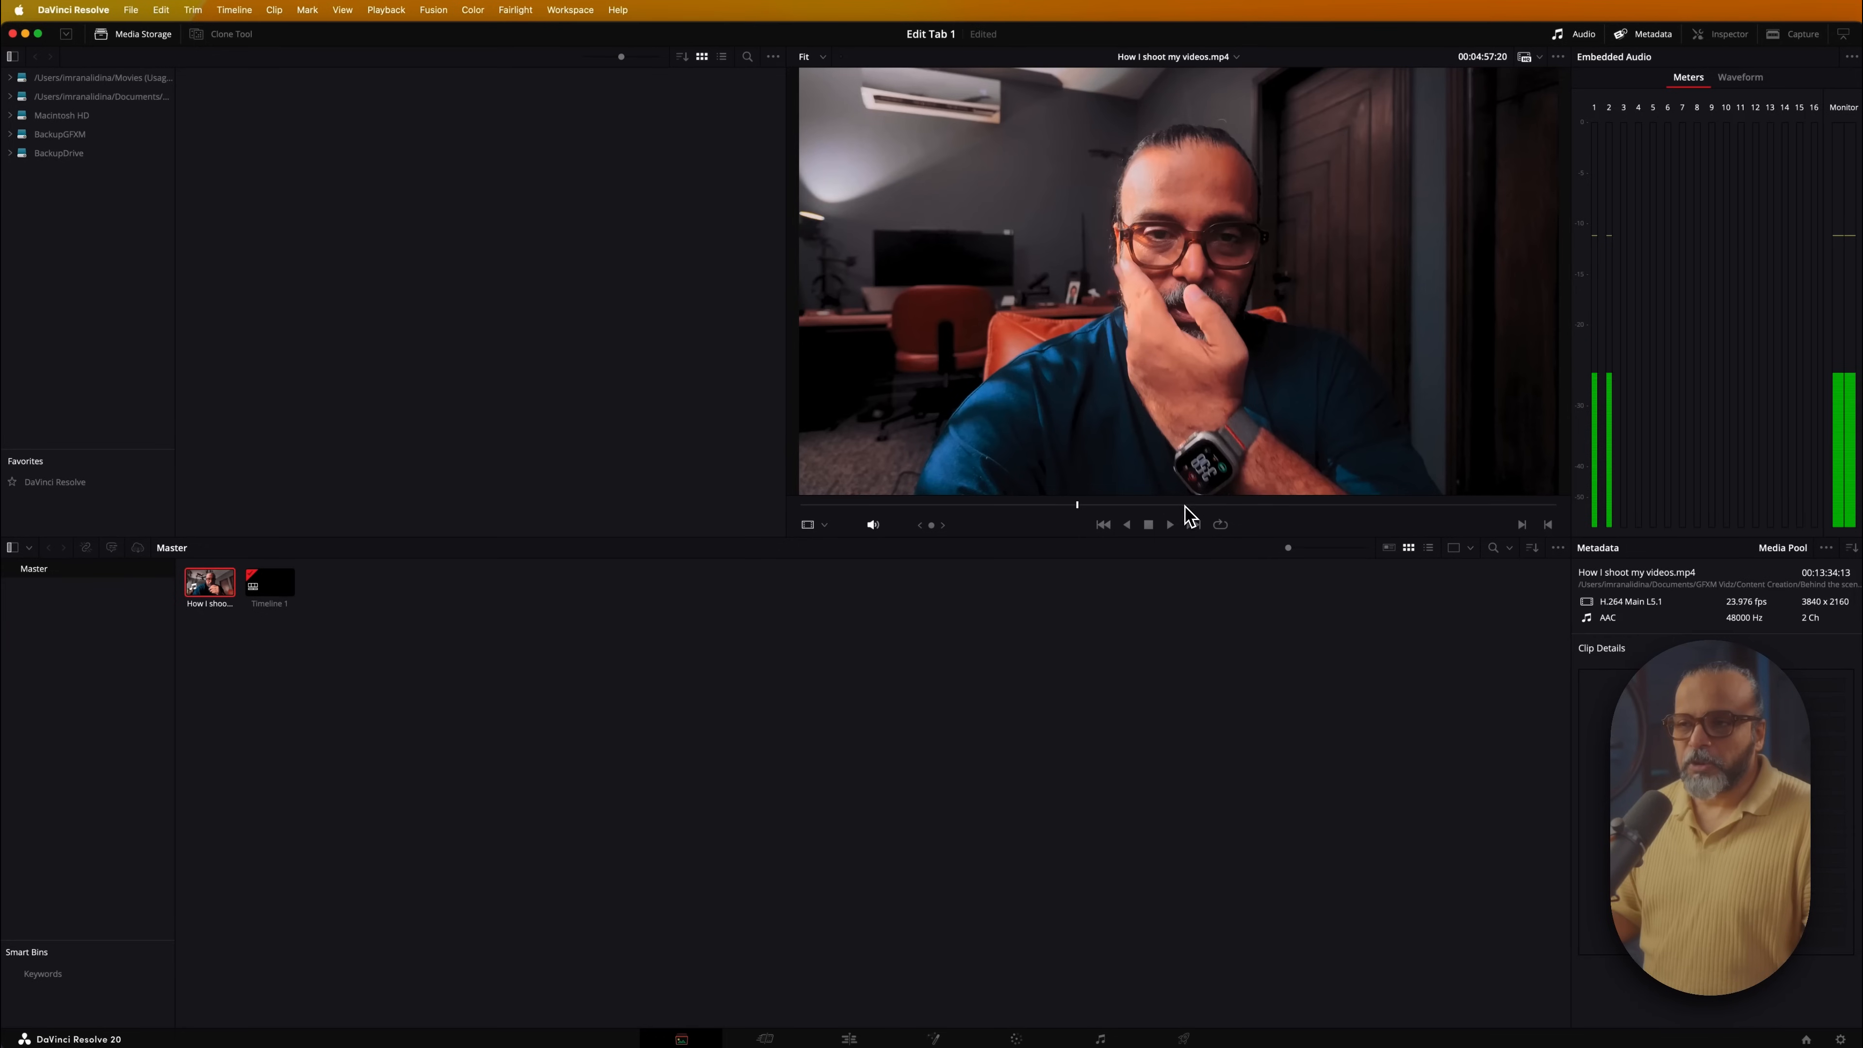
Preview two later moments of the shoot video, then switch to the Edit page showing empty Timeline 1
click(1184, 505)
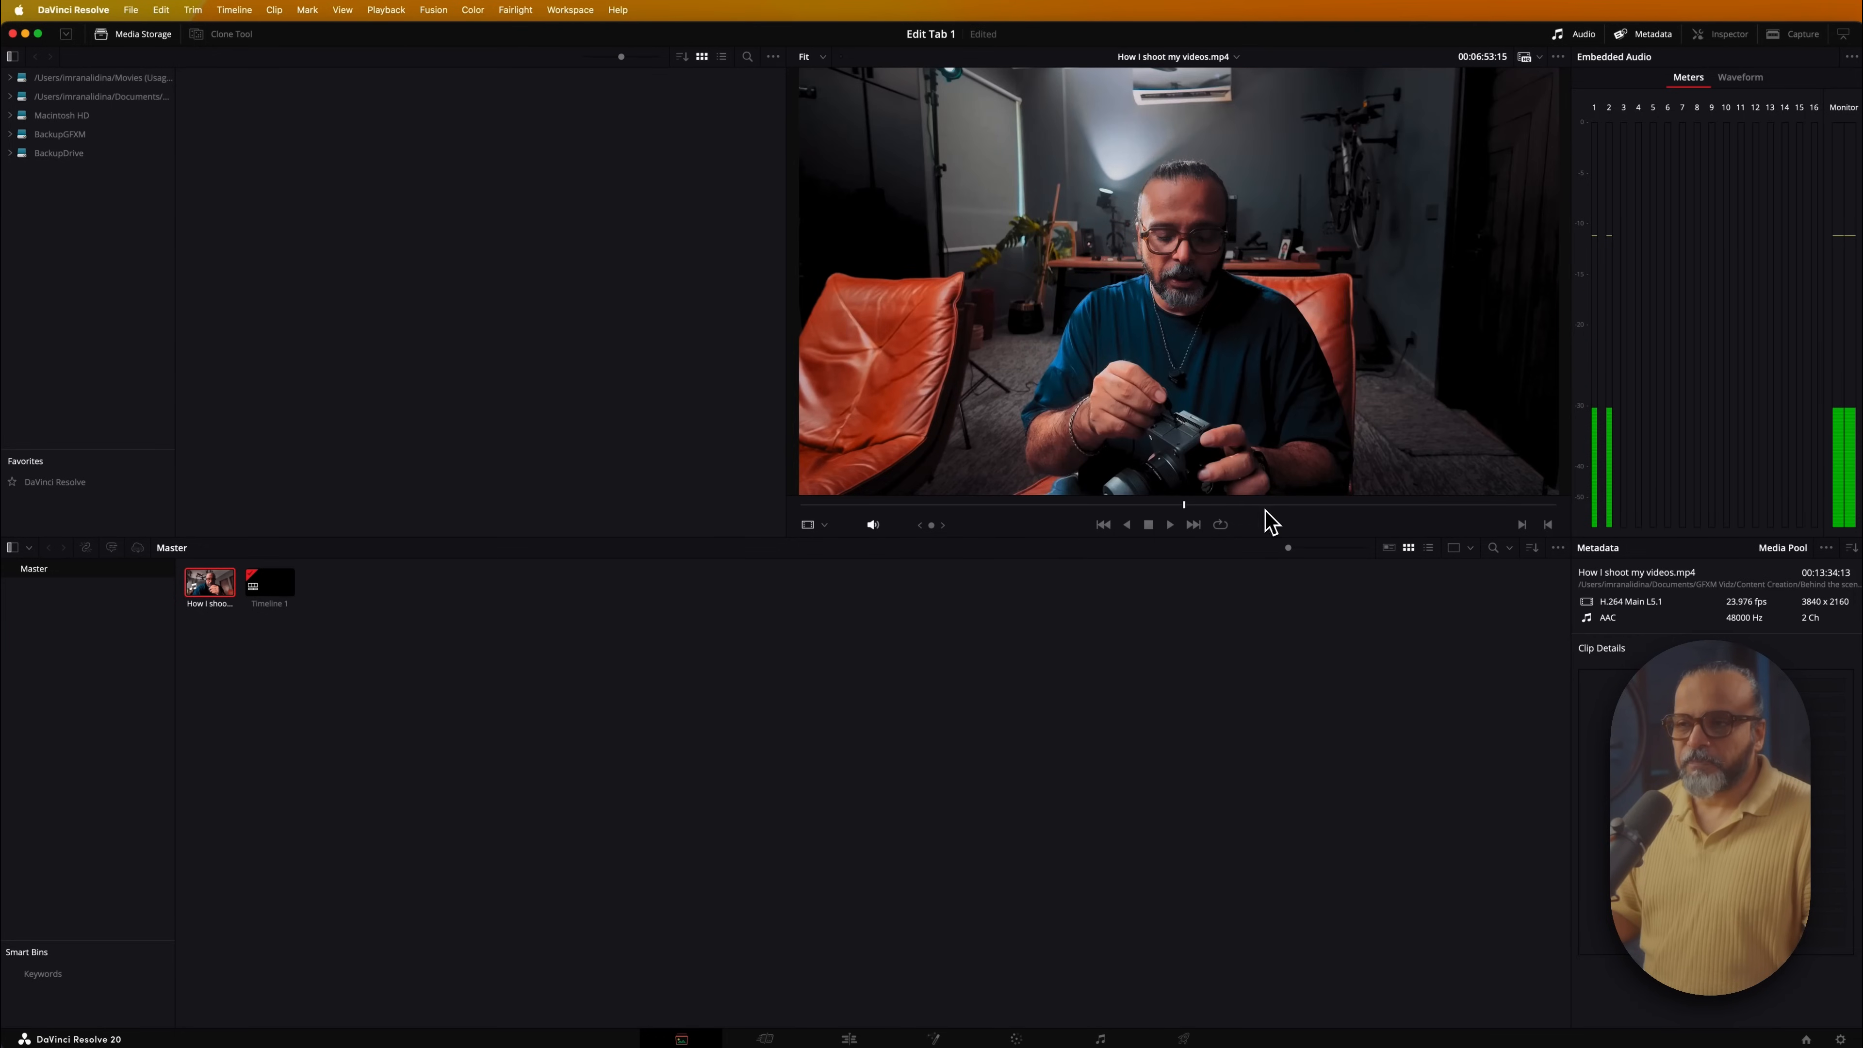
click(1392, 505)
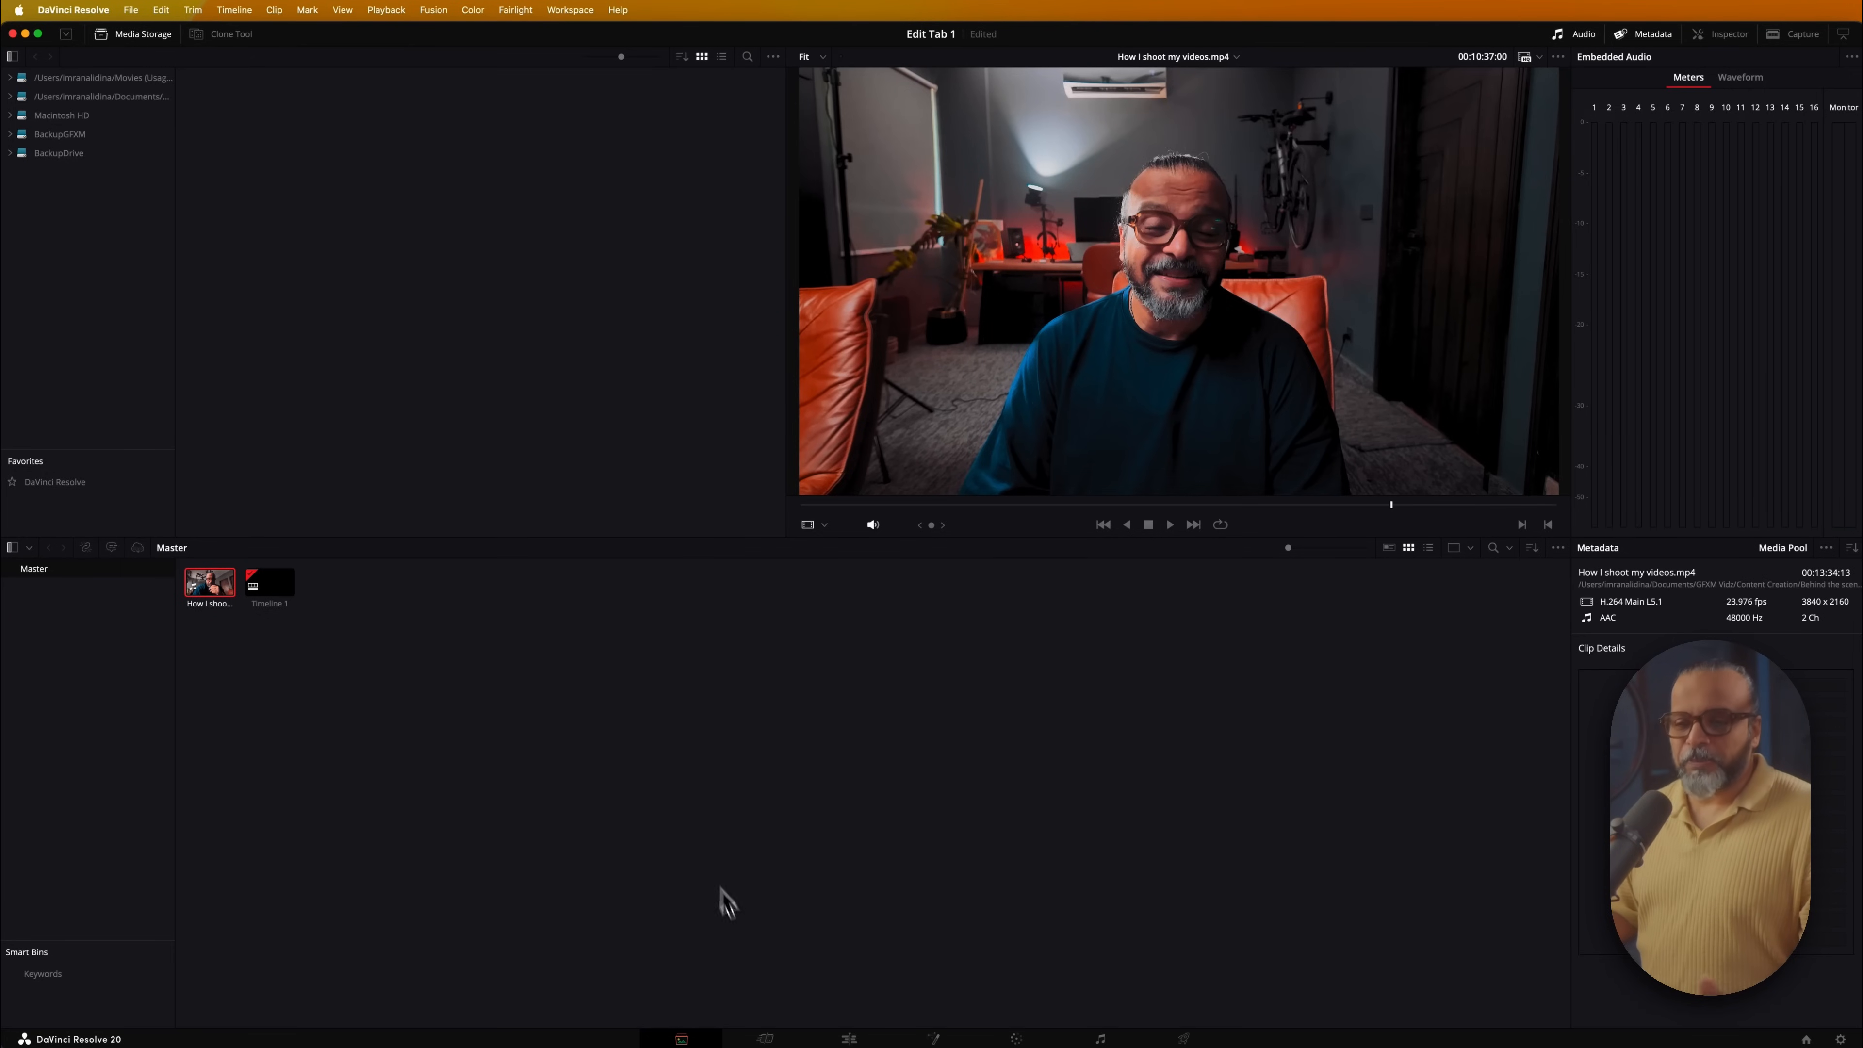
click(765, 1038)
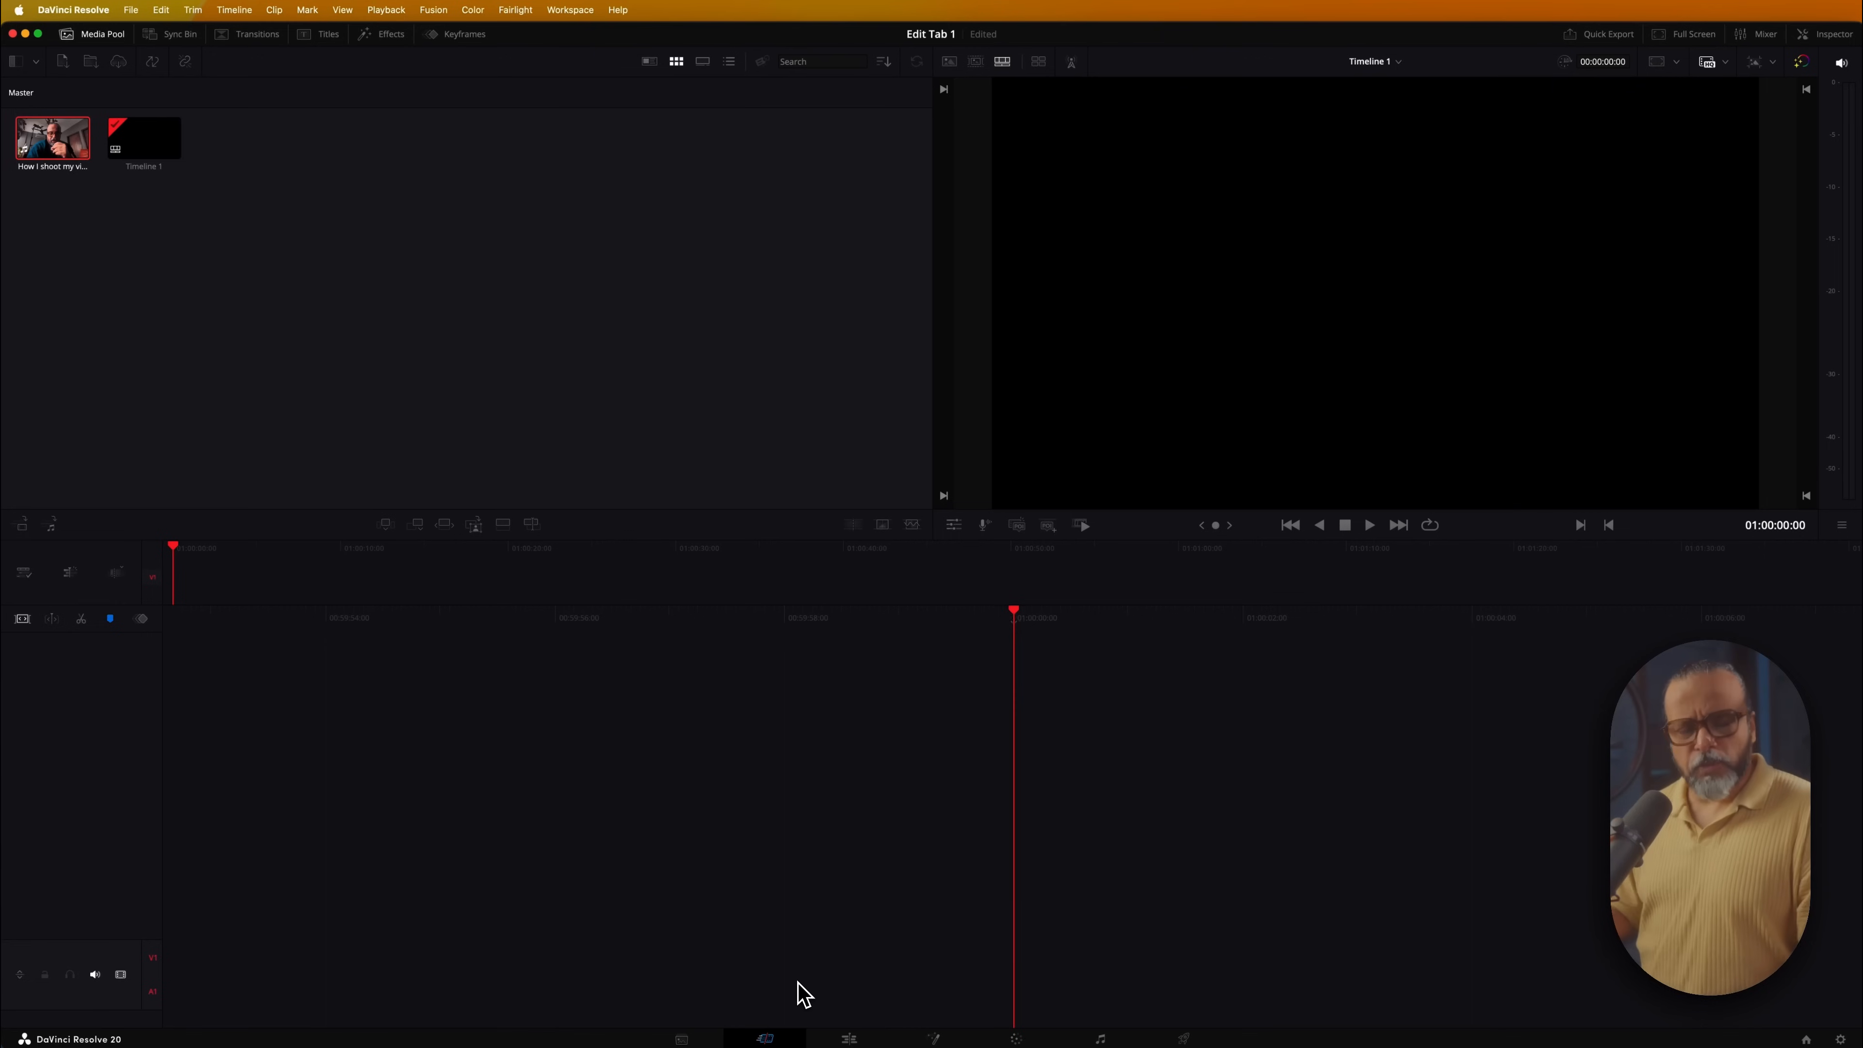
click(850, 1039)
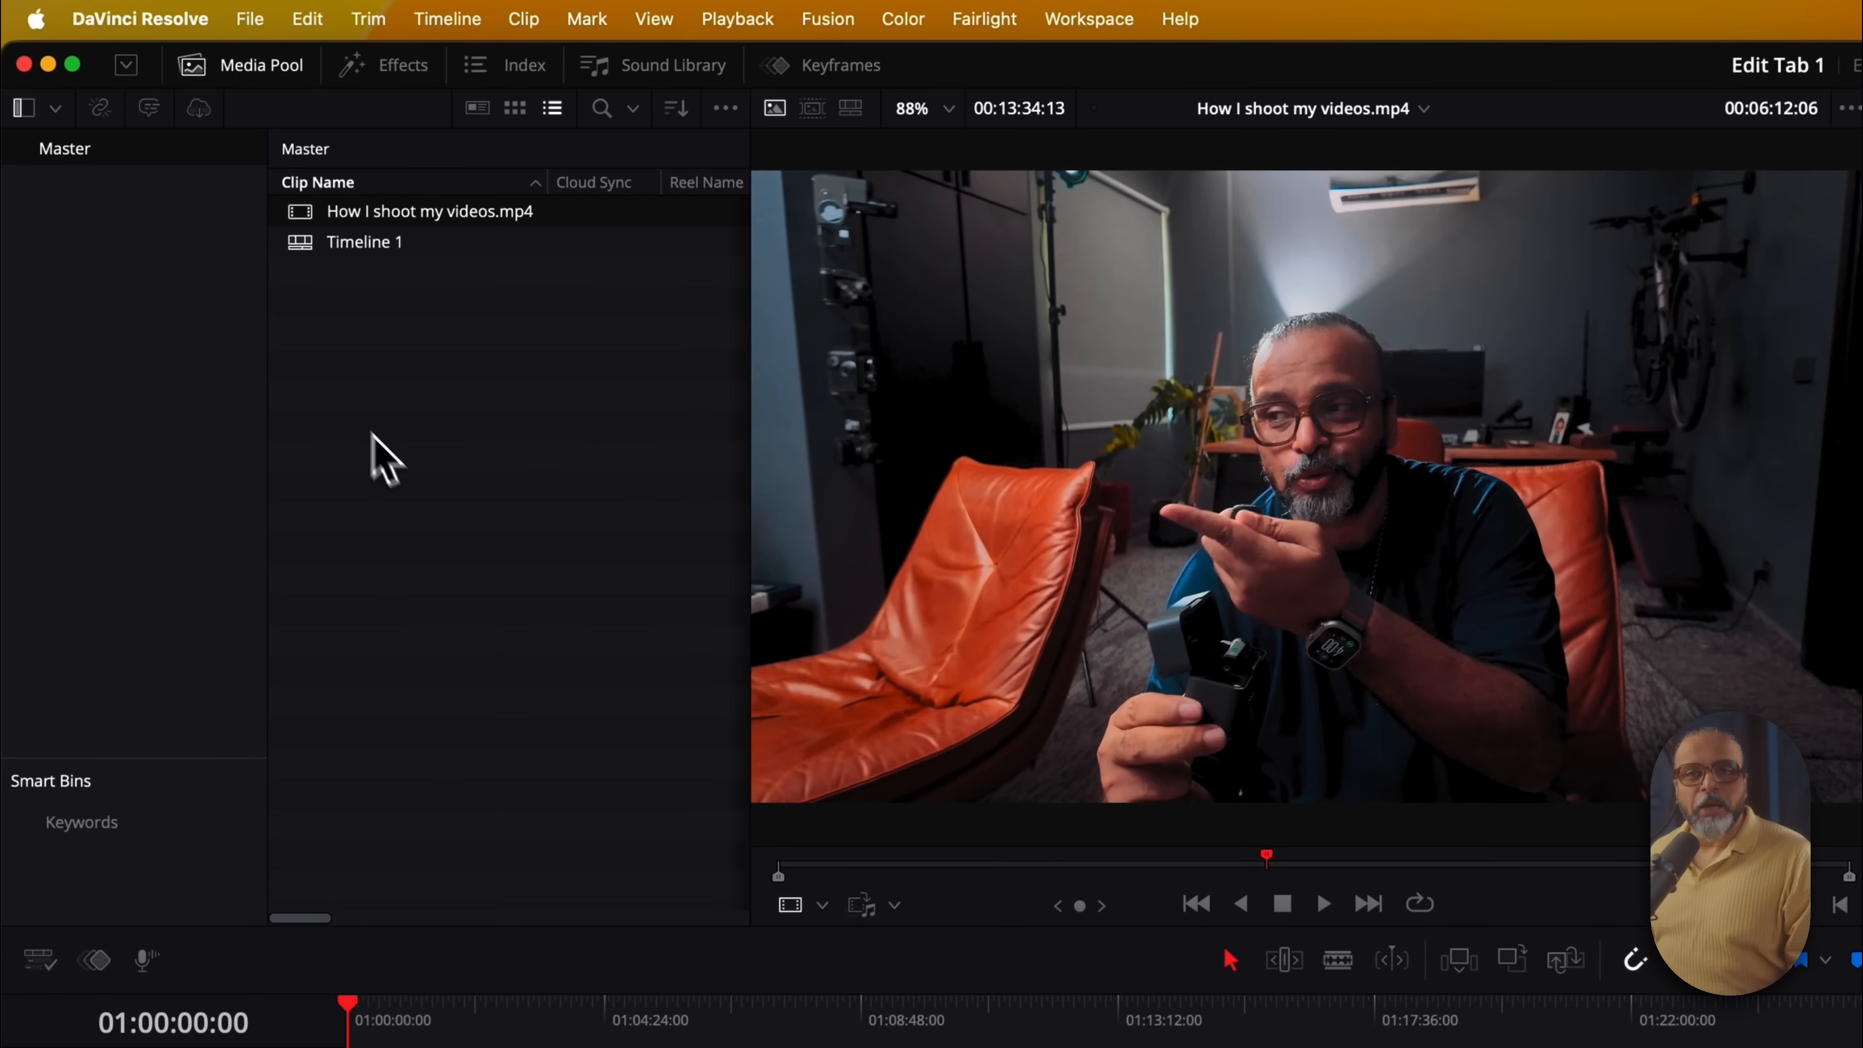
Toggle the media pool off and back on twice
click(258, 72)
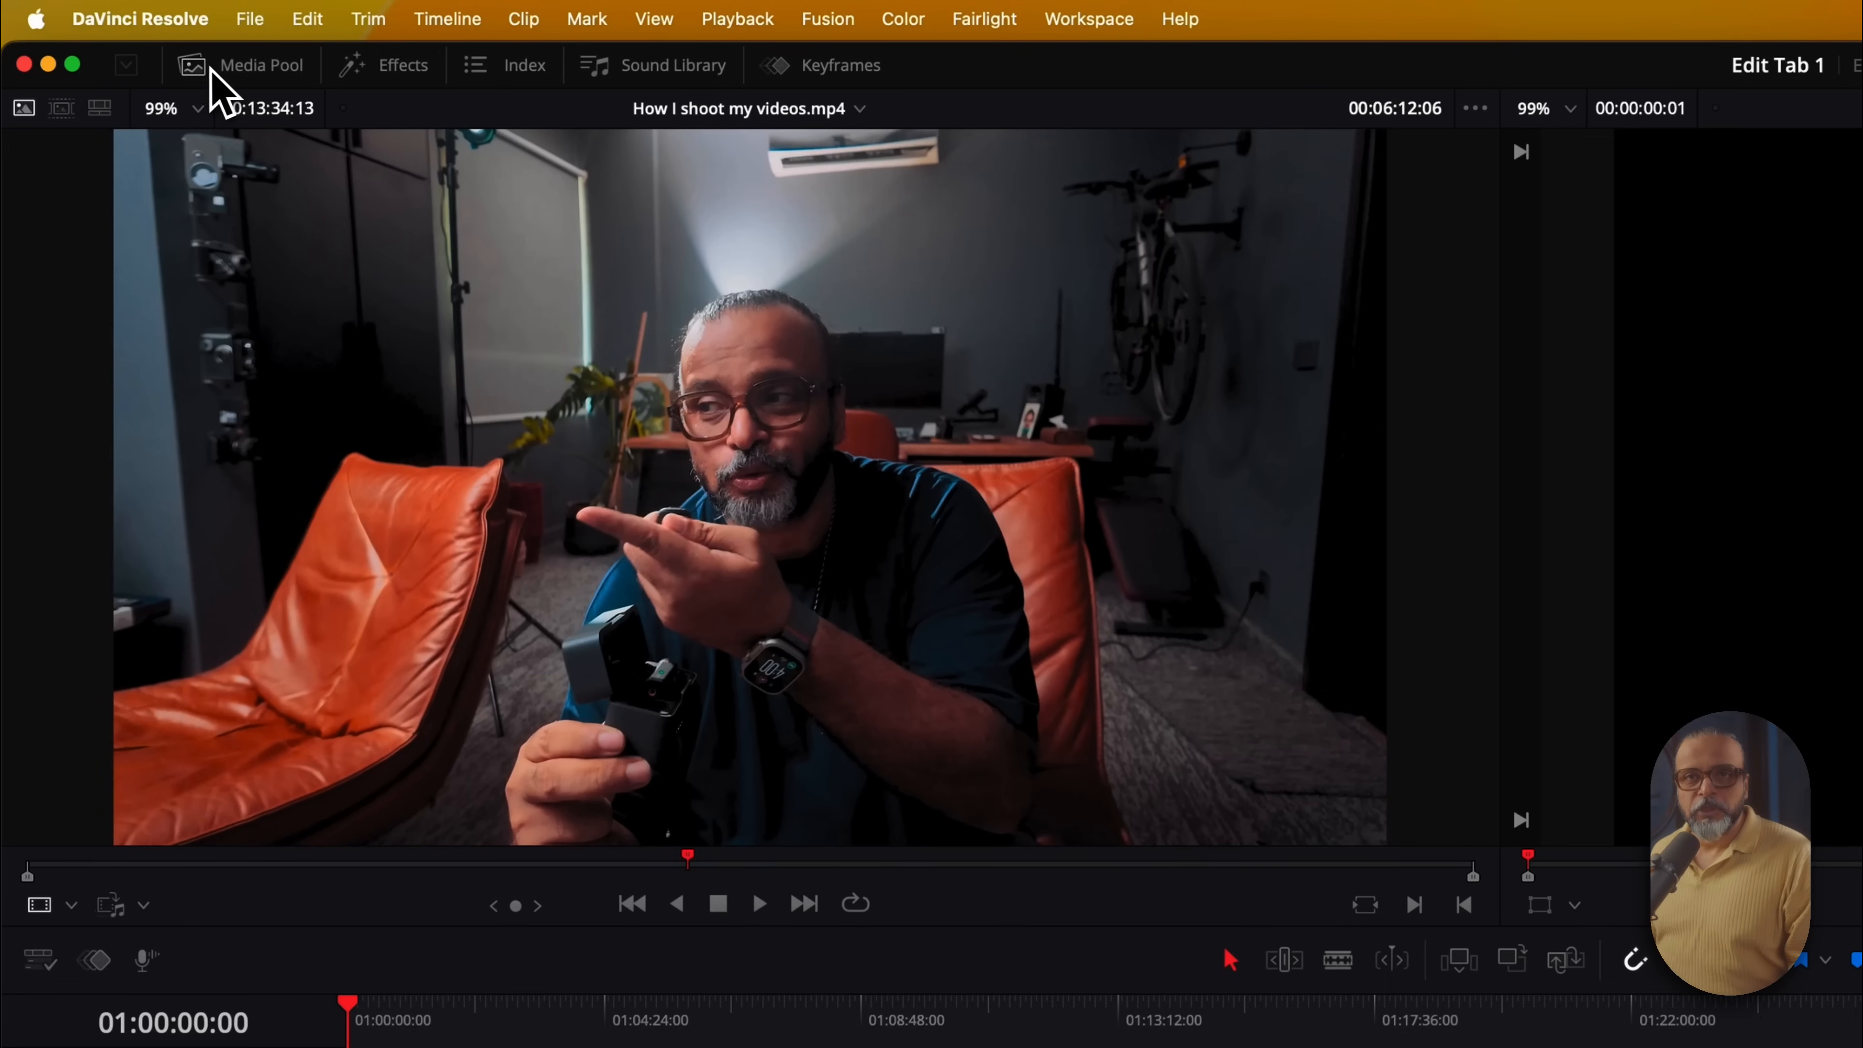
click(257, 73)
click(255, 72)
click(257, 73)
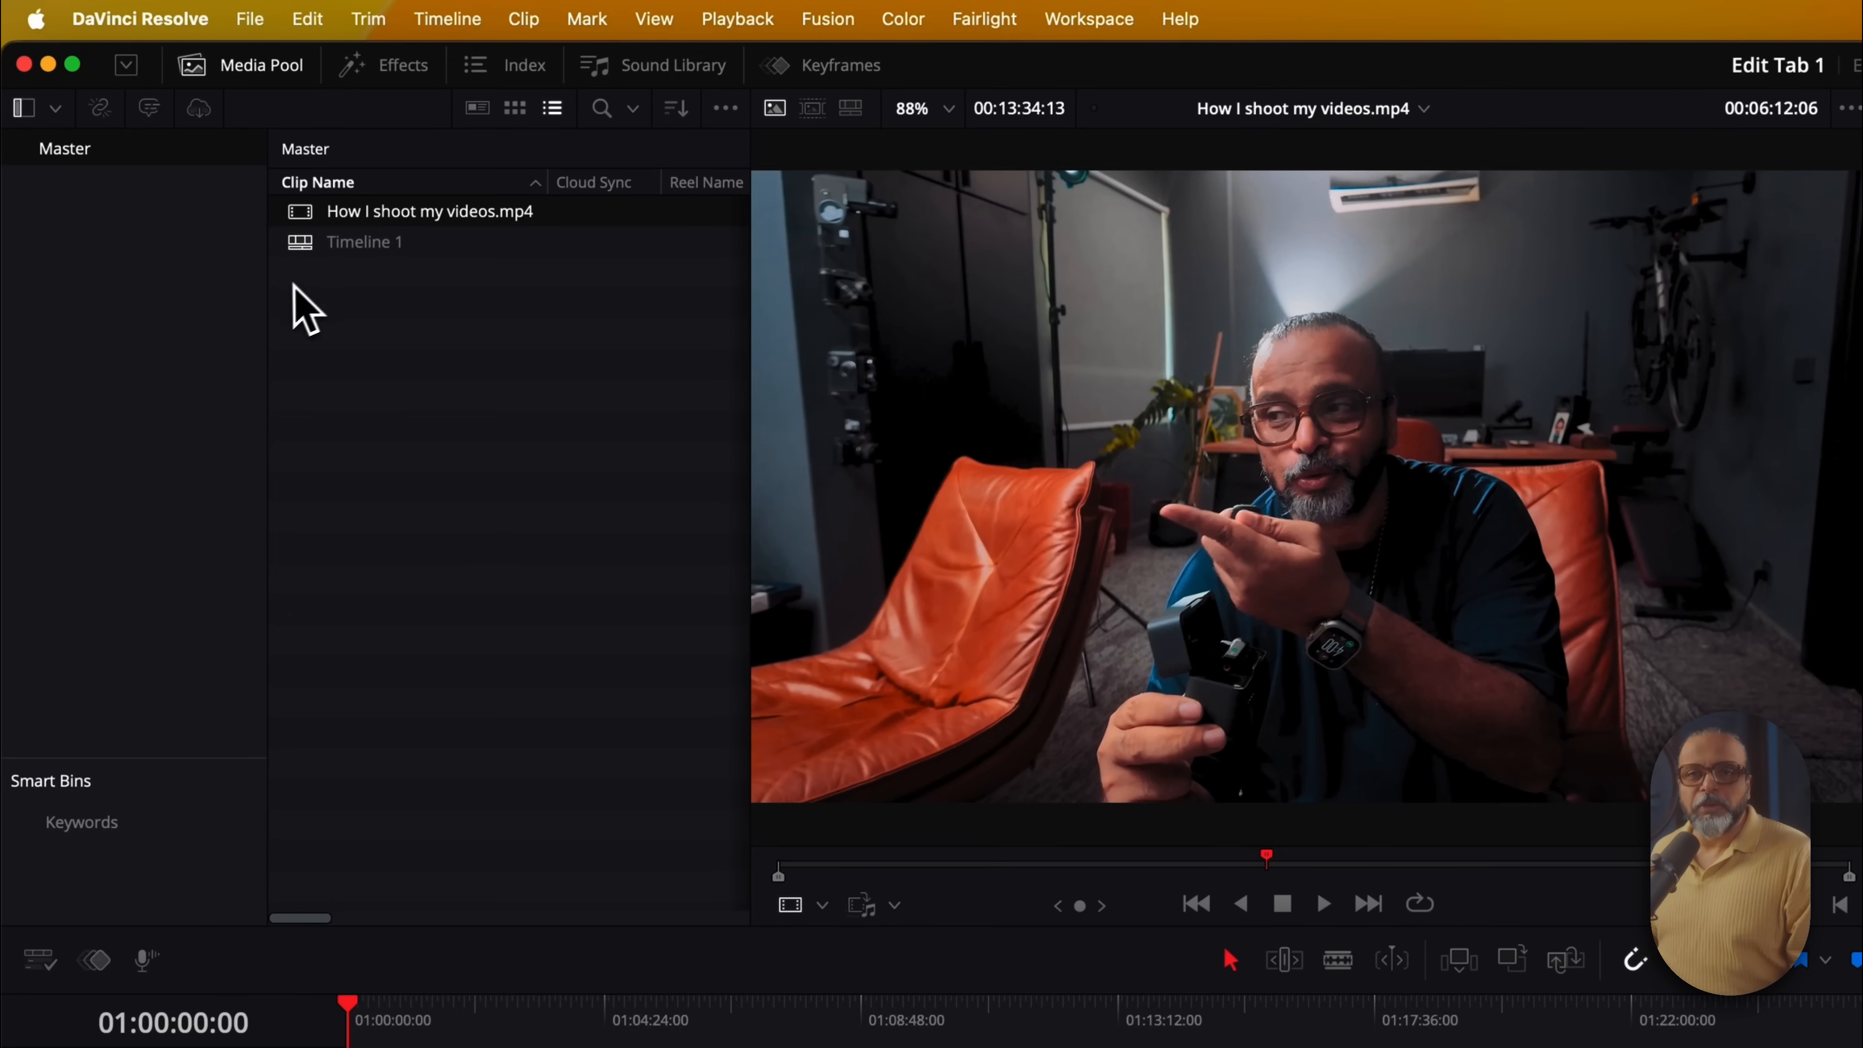
Create a new bin named Music under Master, open it, then return to Master
right_click(145, 329)
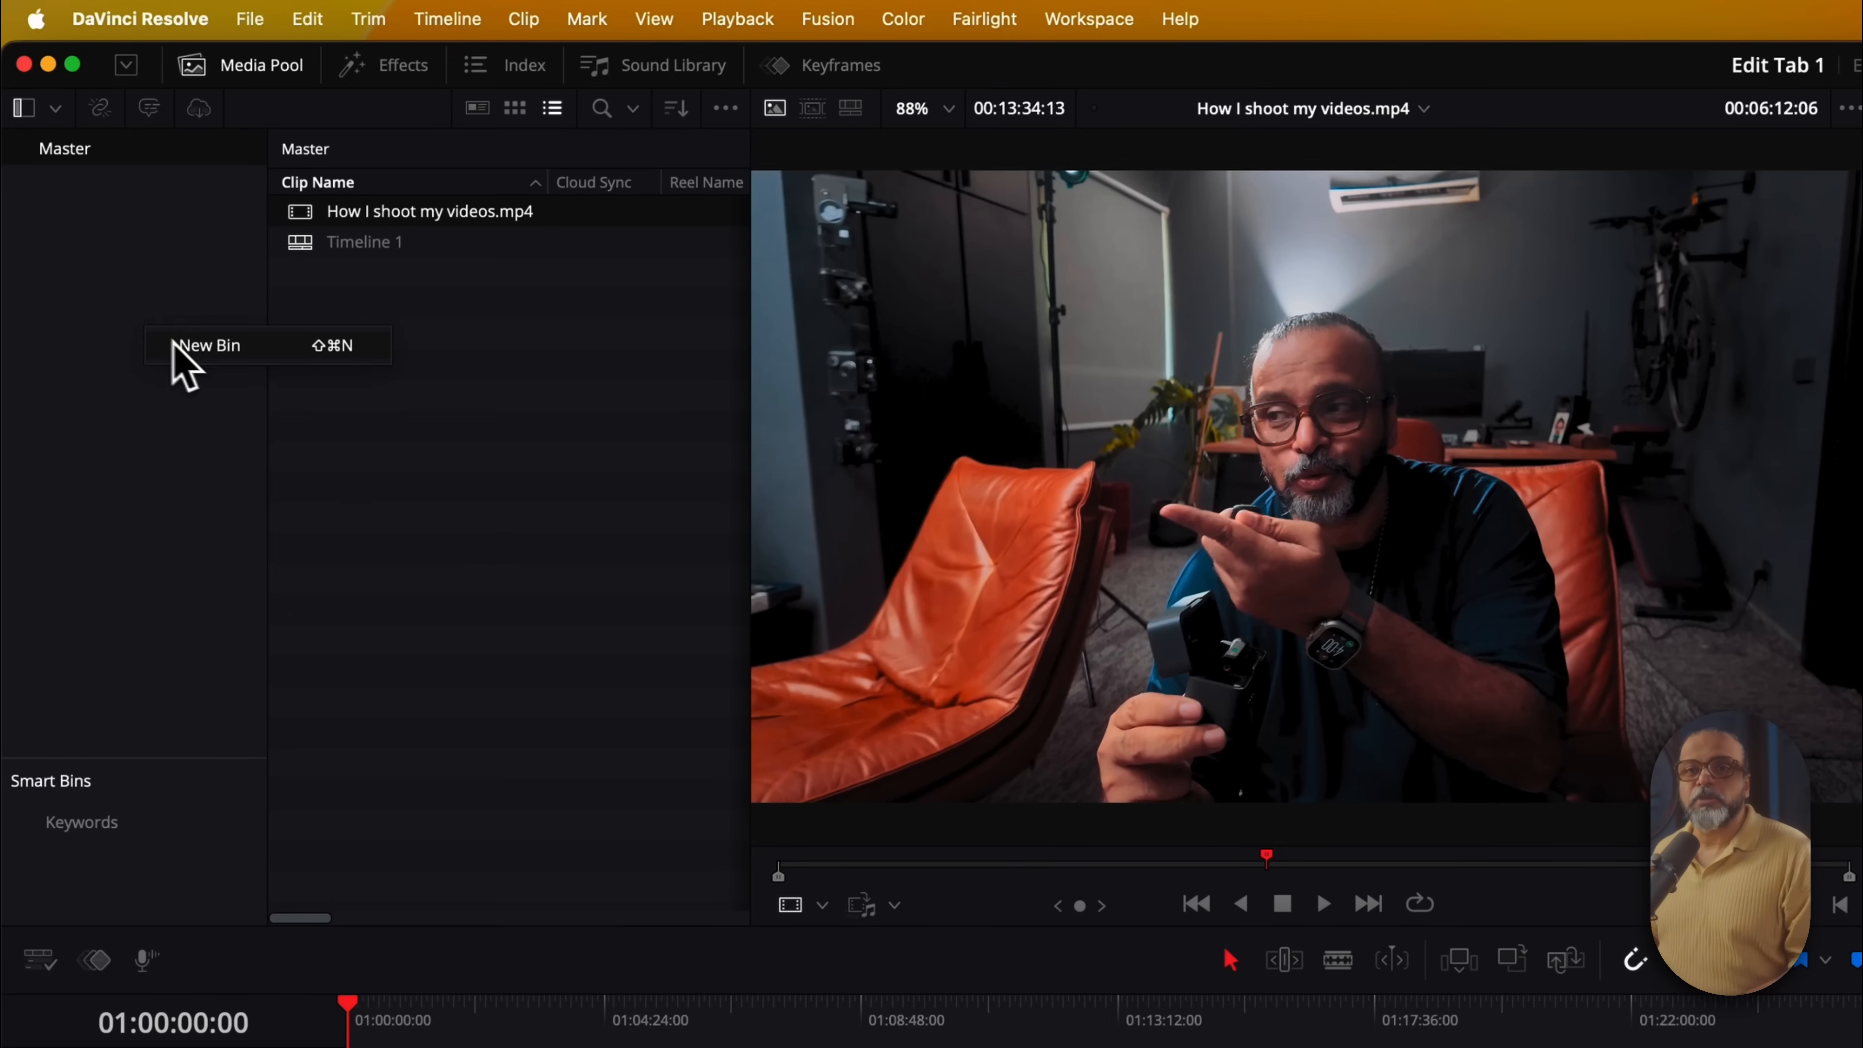
click(209, 348)
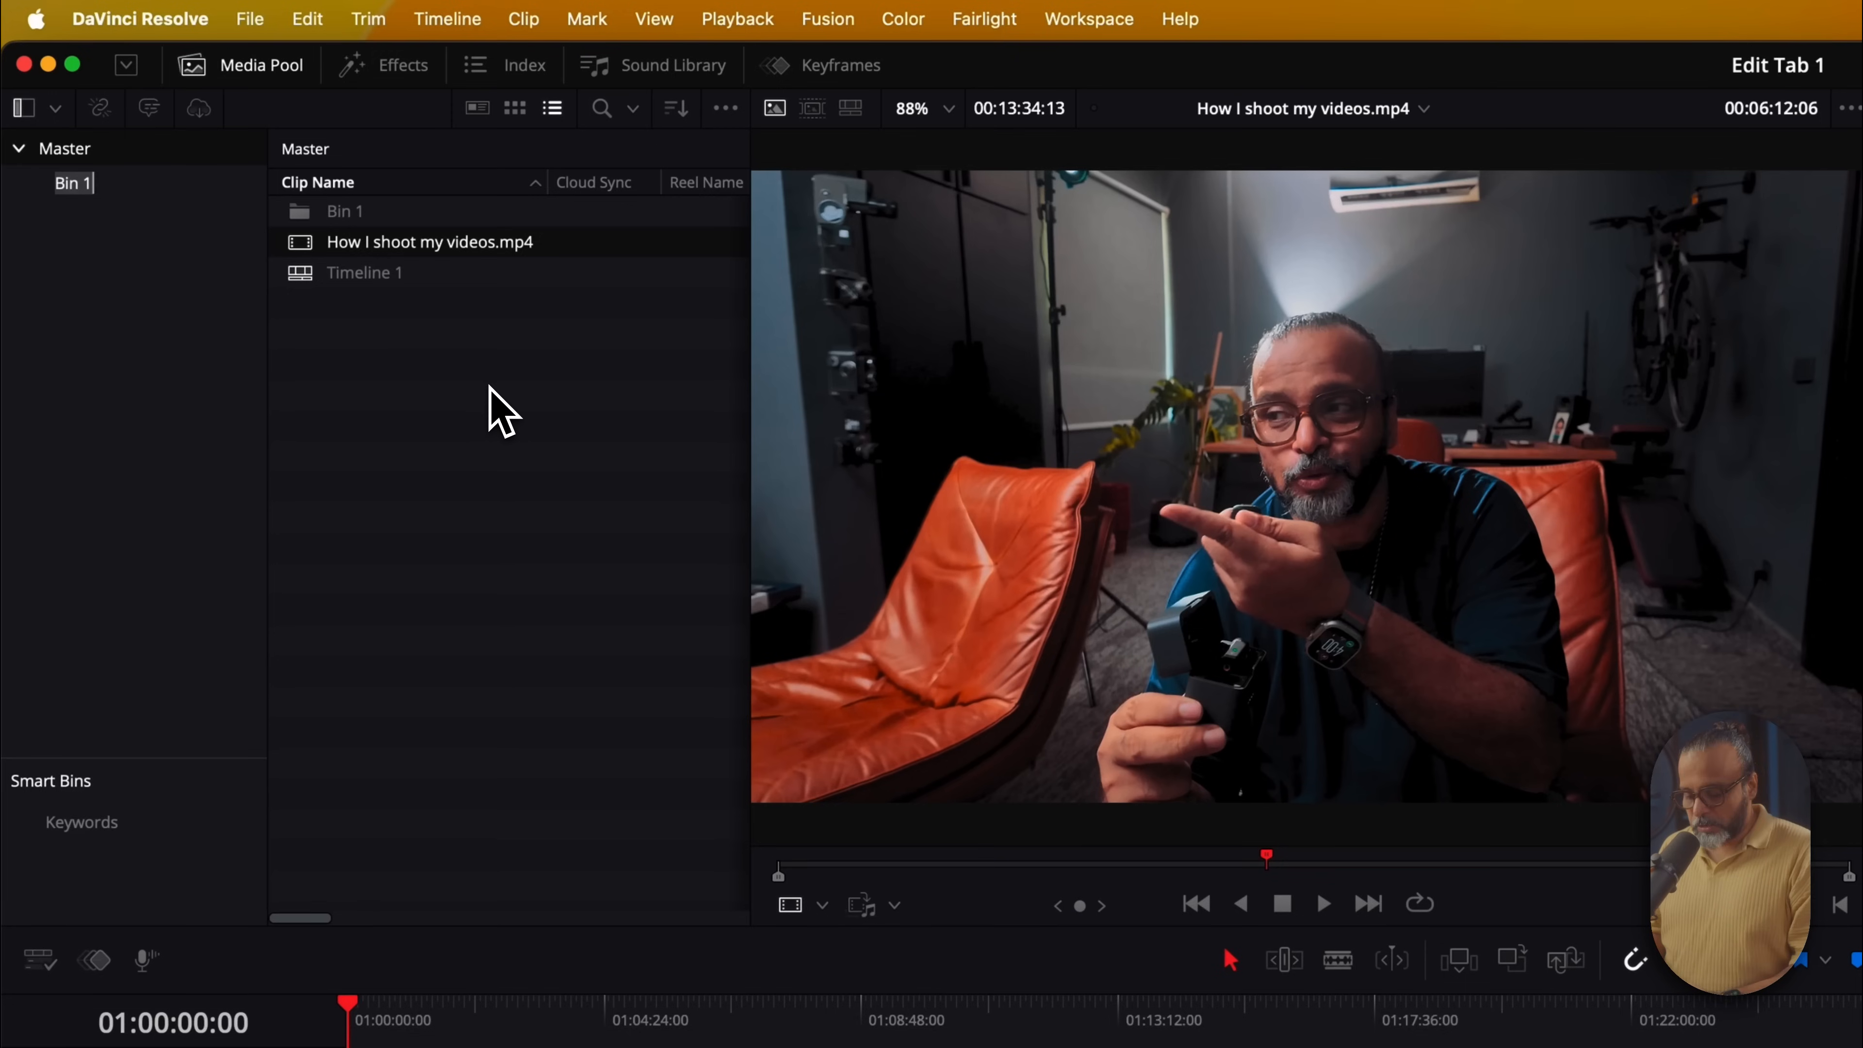
text(Audio)
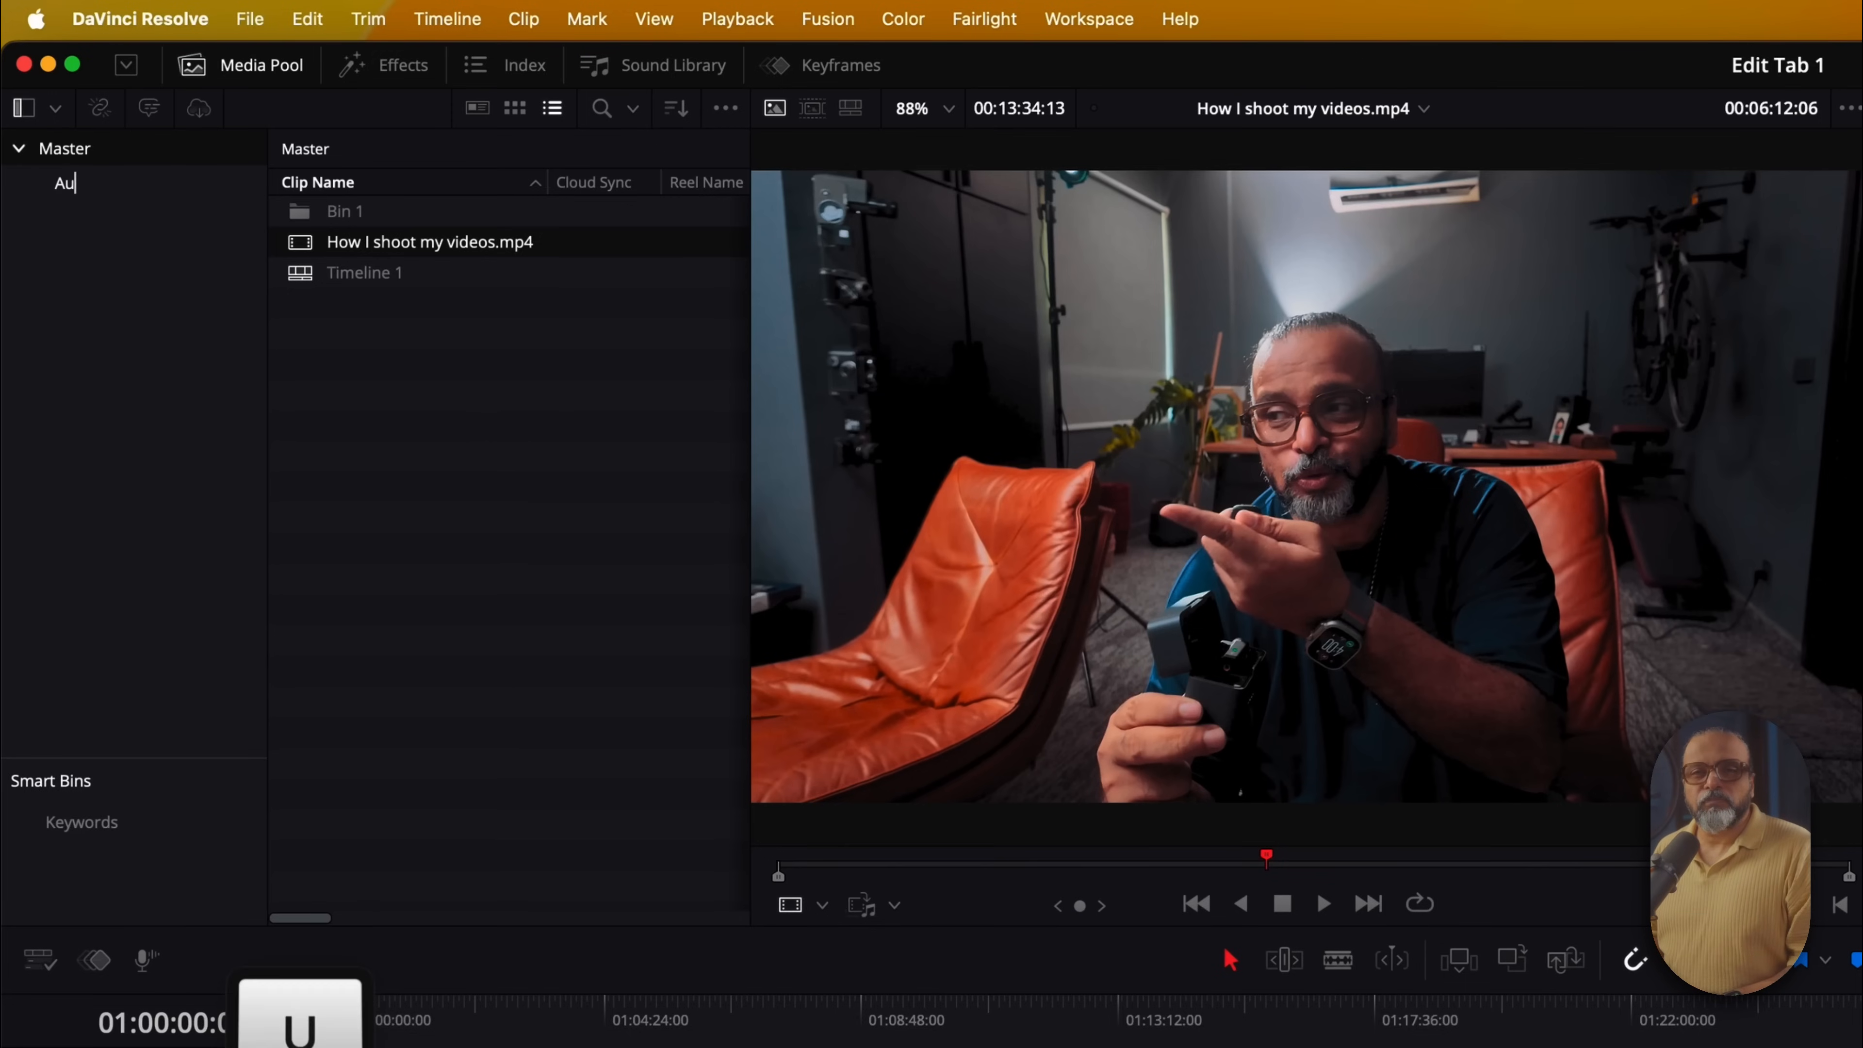
key(BackSpace)
key(BackSpace)
key(BackSpace)
key(BackSpace)
key(BackSpace)
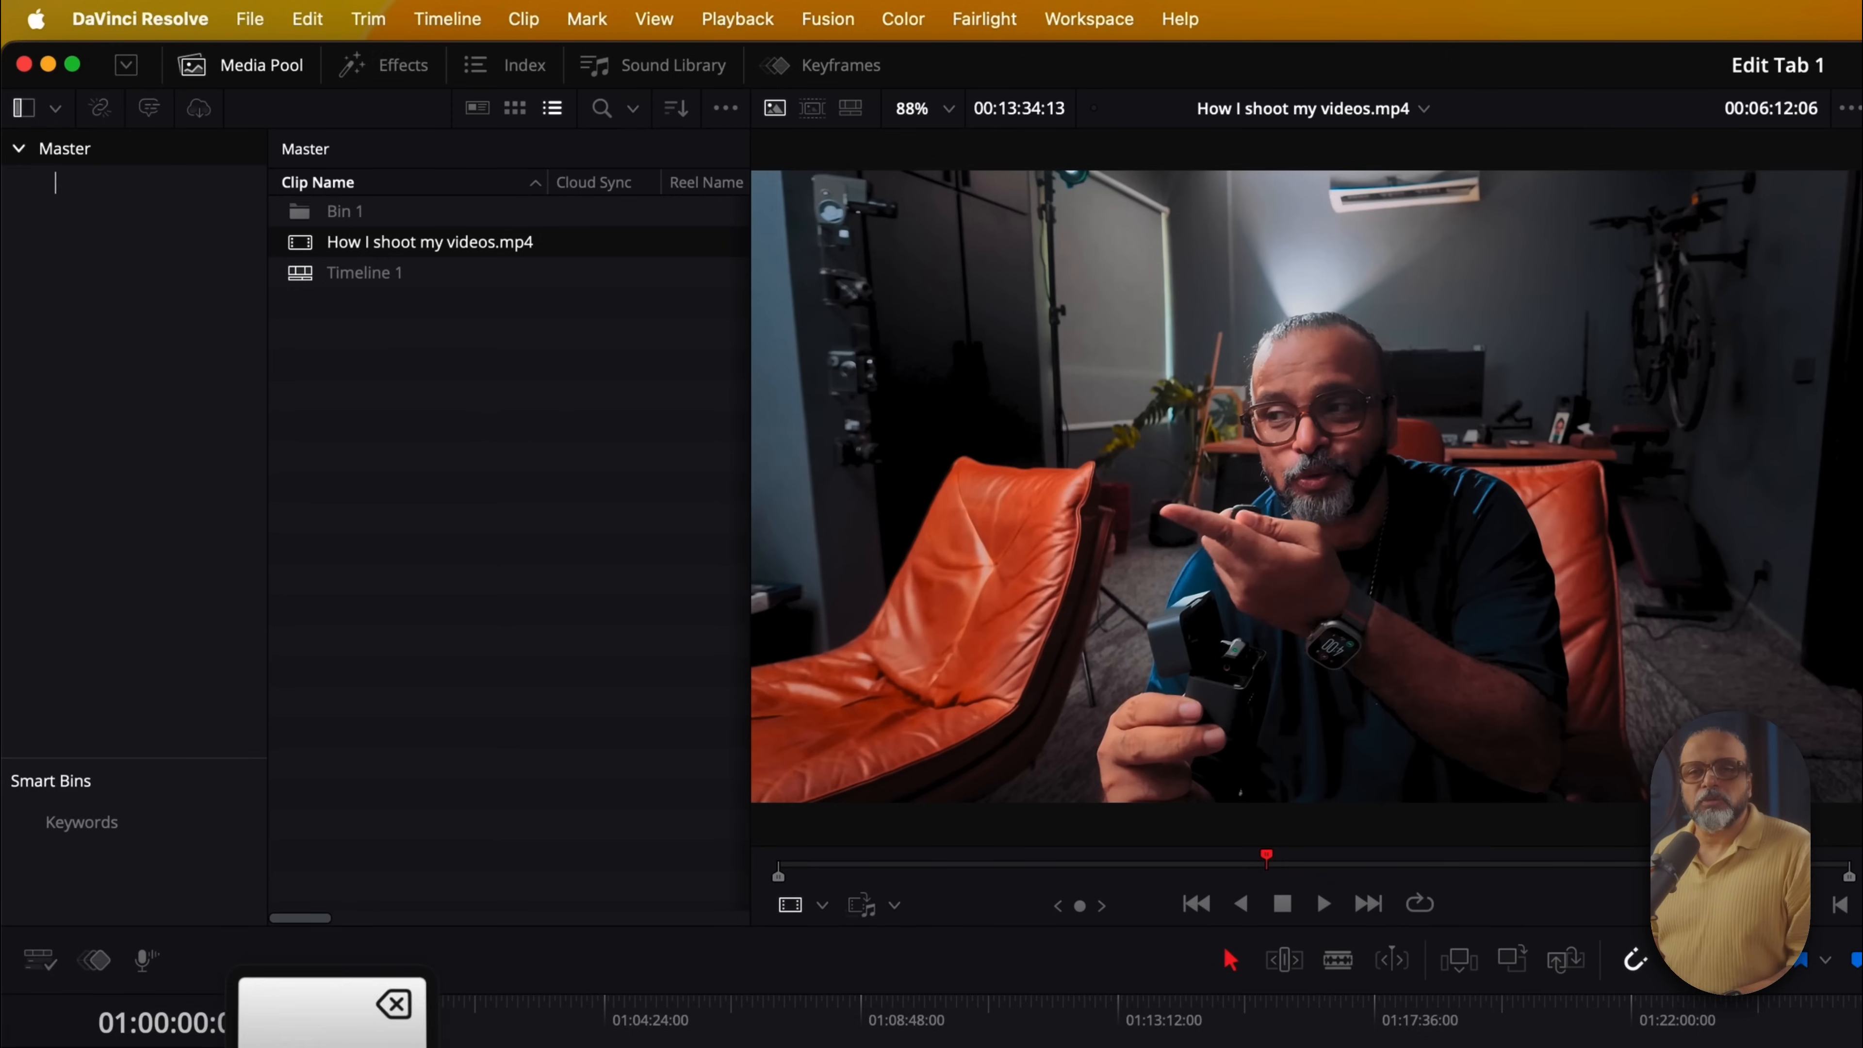
text(Music)
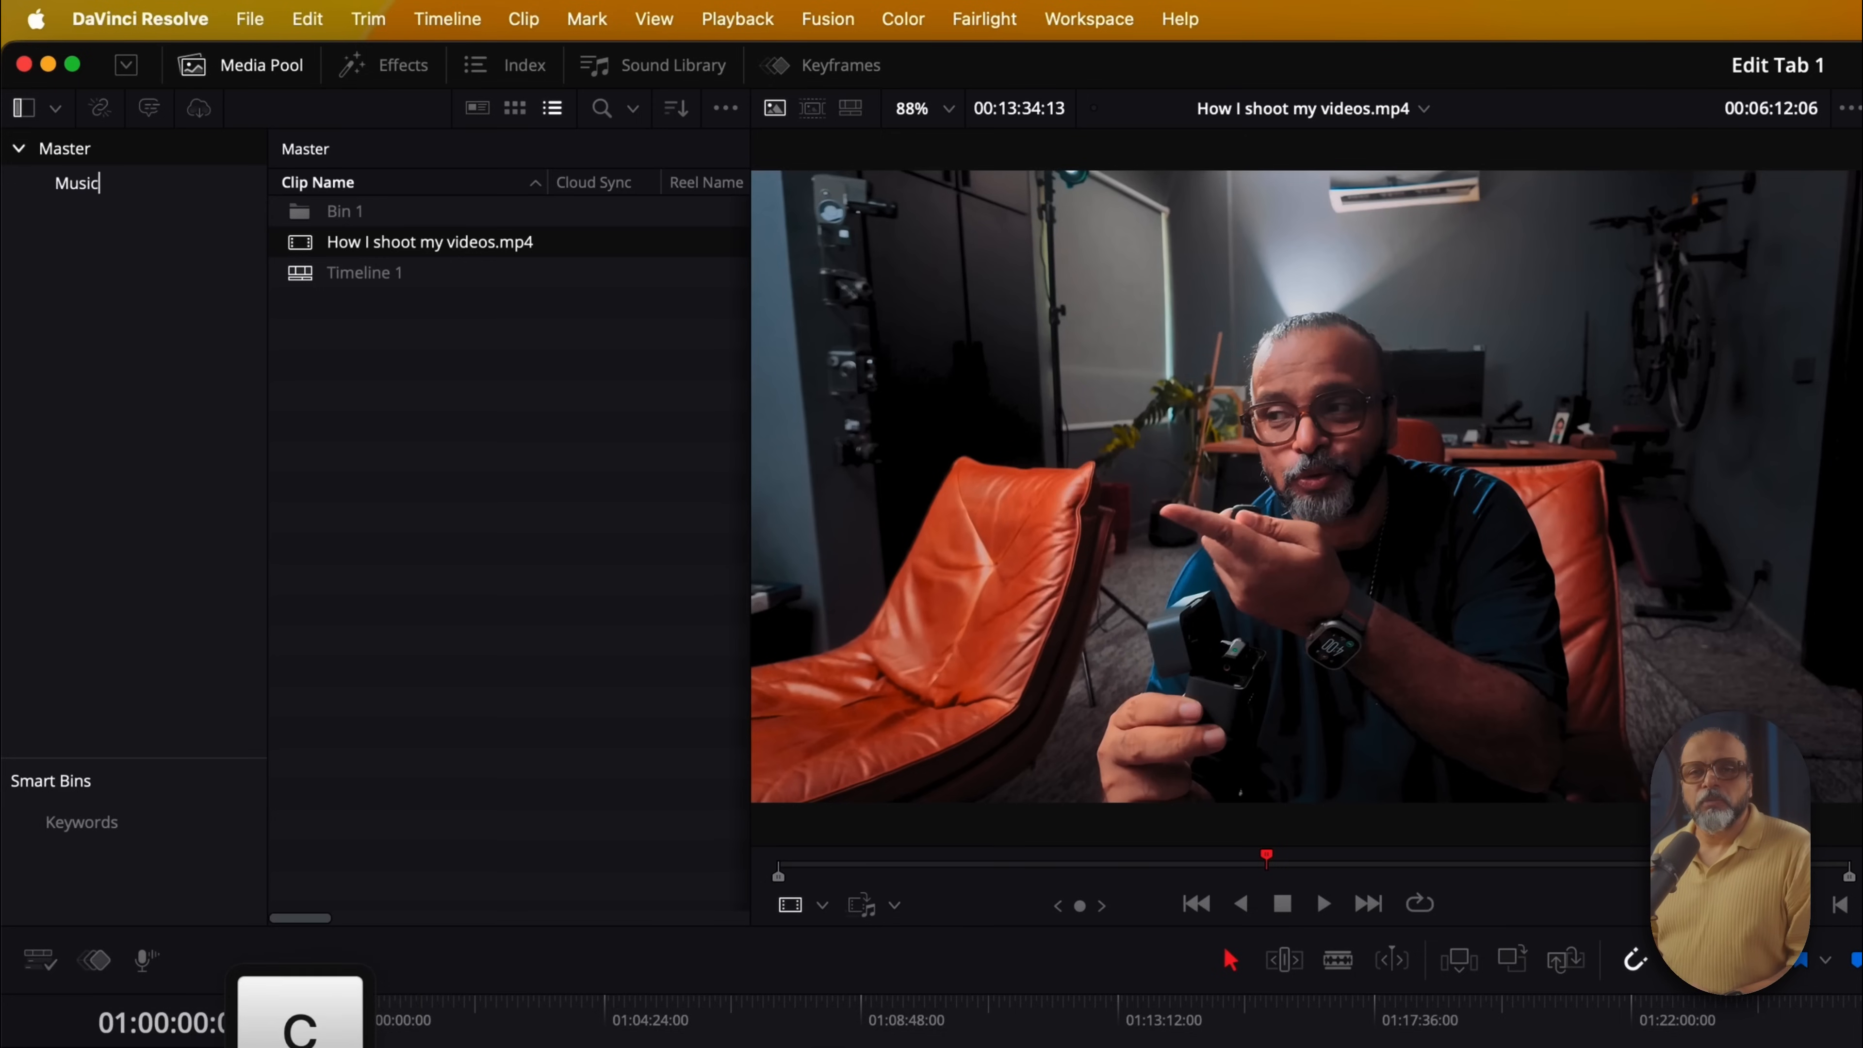
key(Return)
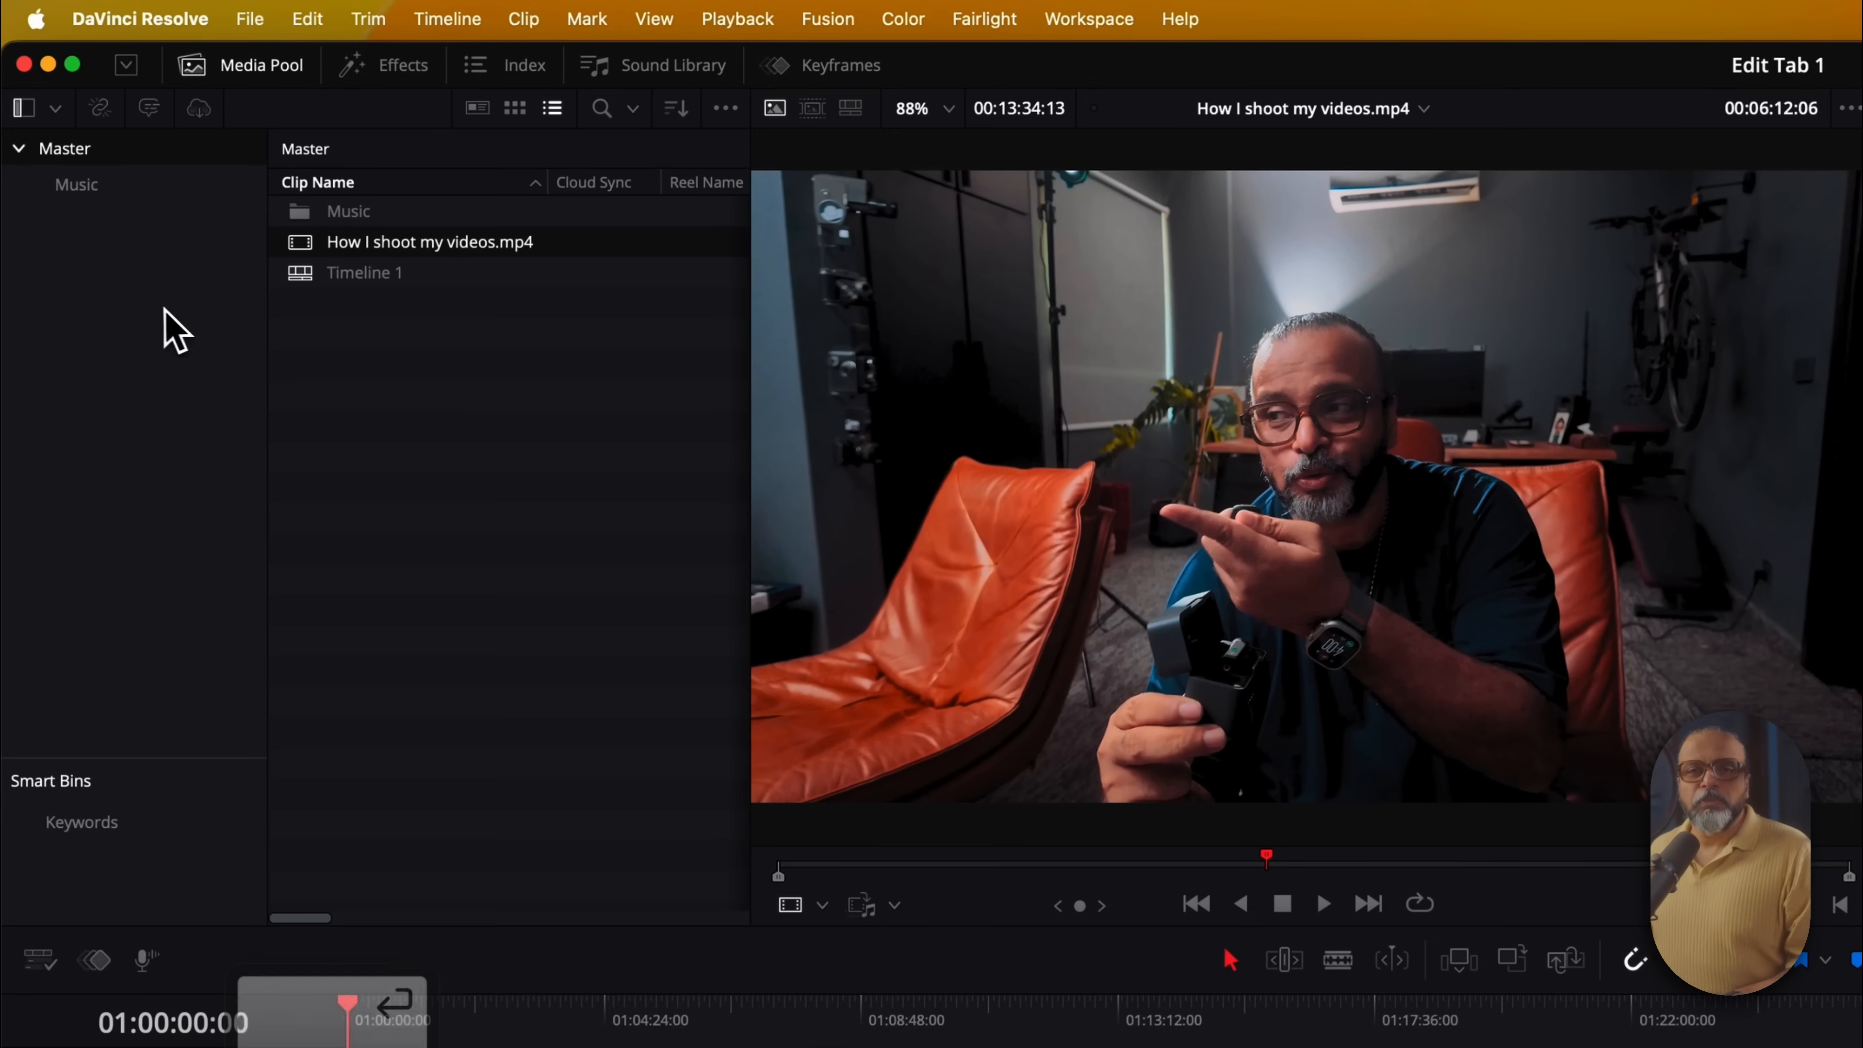
click(371, 212)
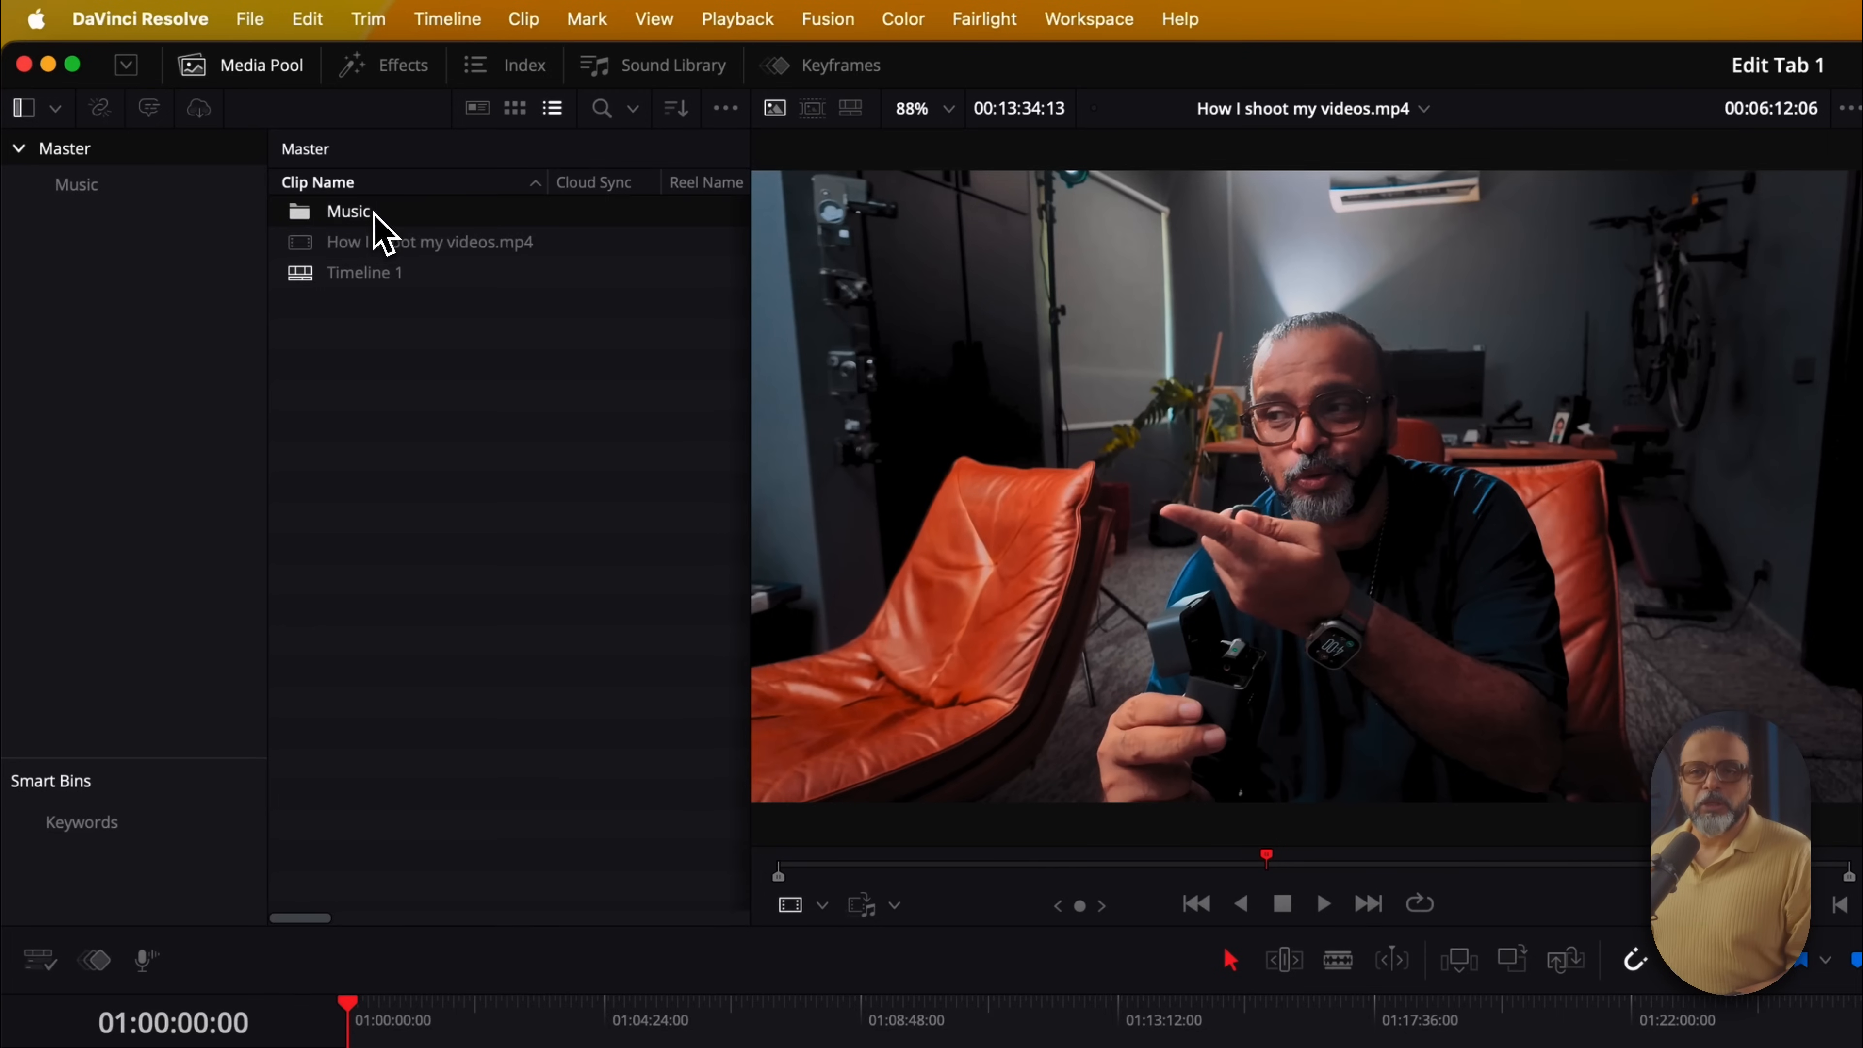
click(79, 195)
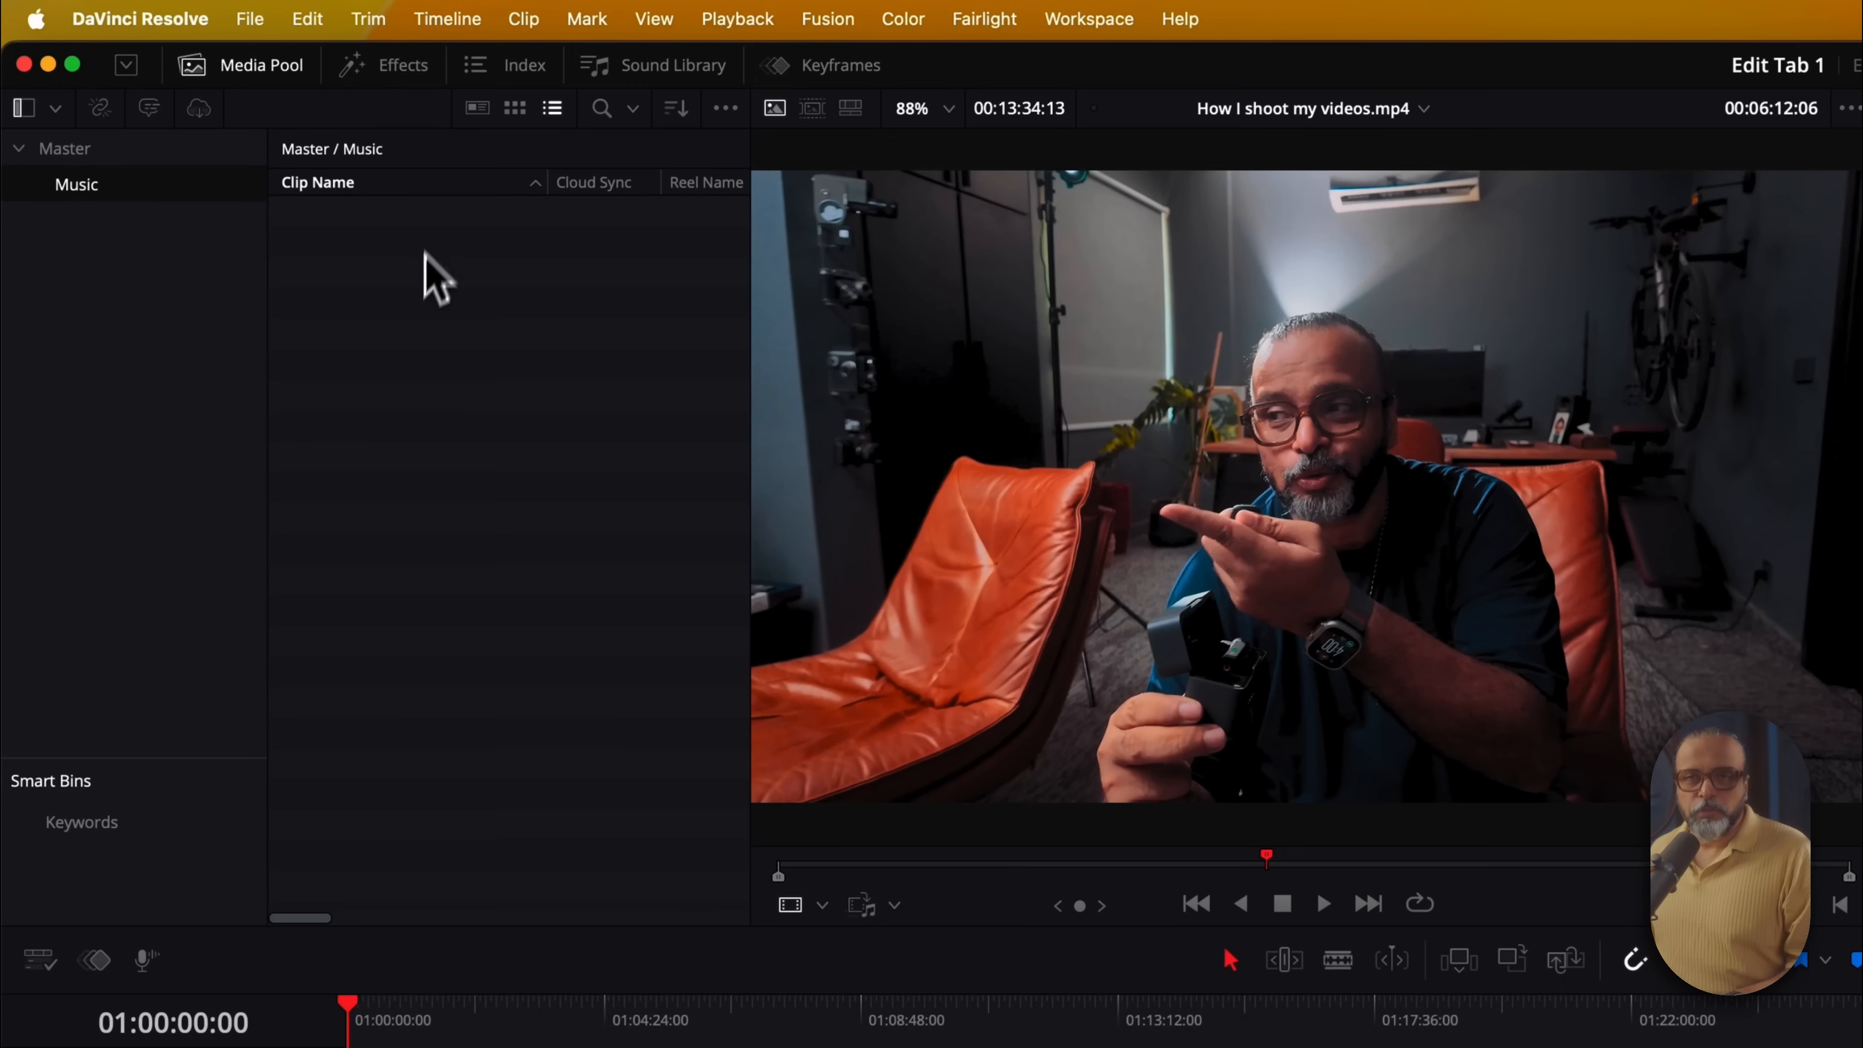
click(58, 150)
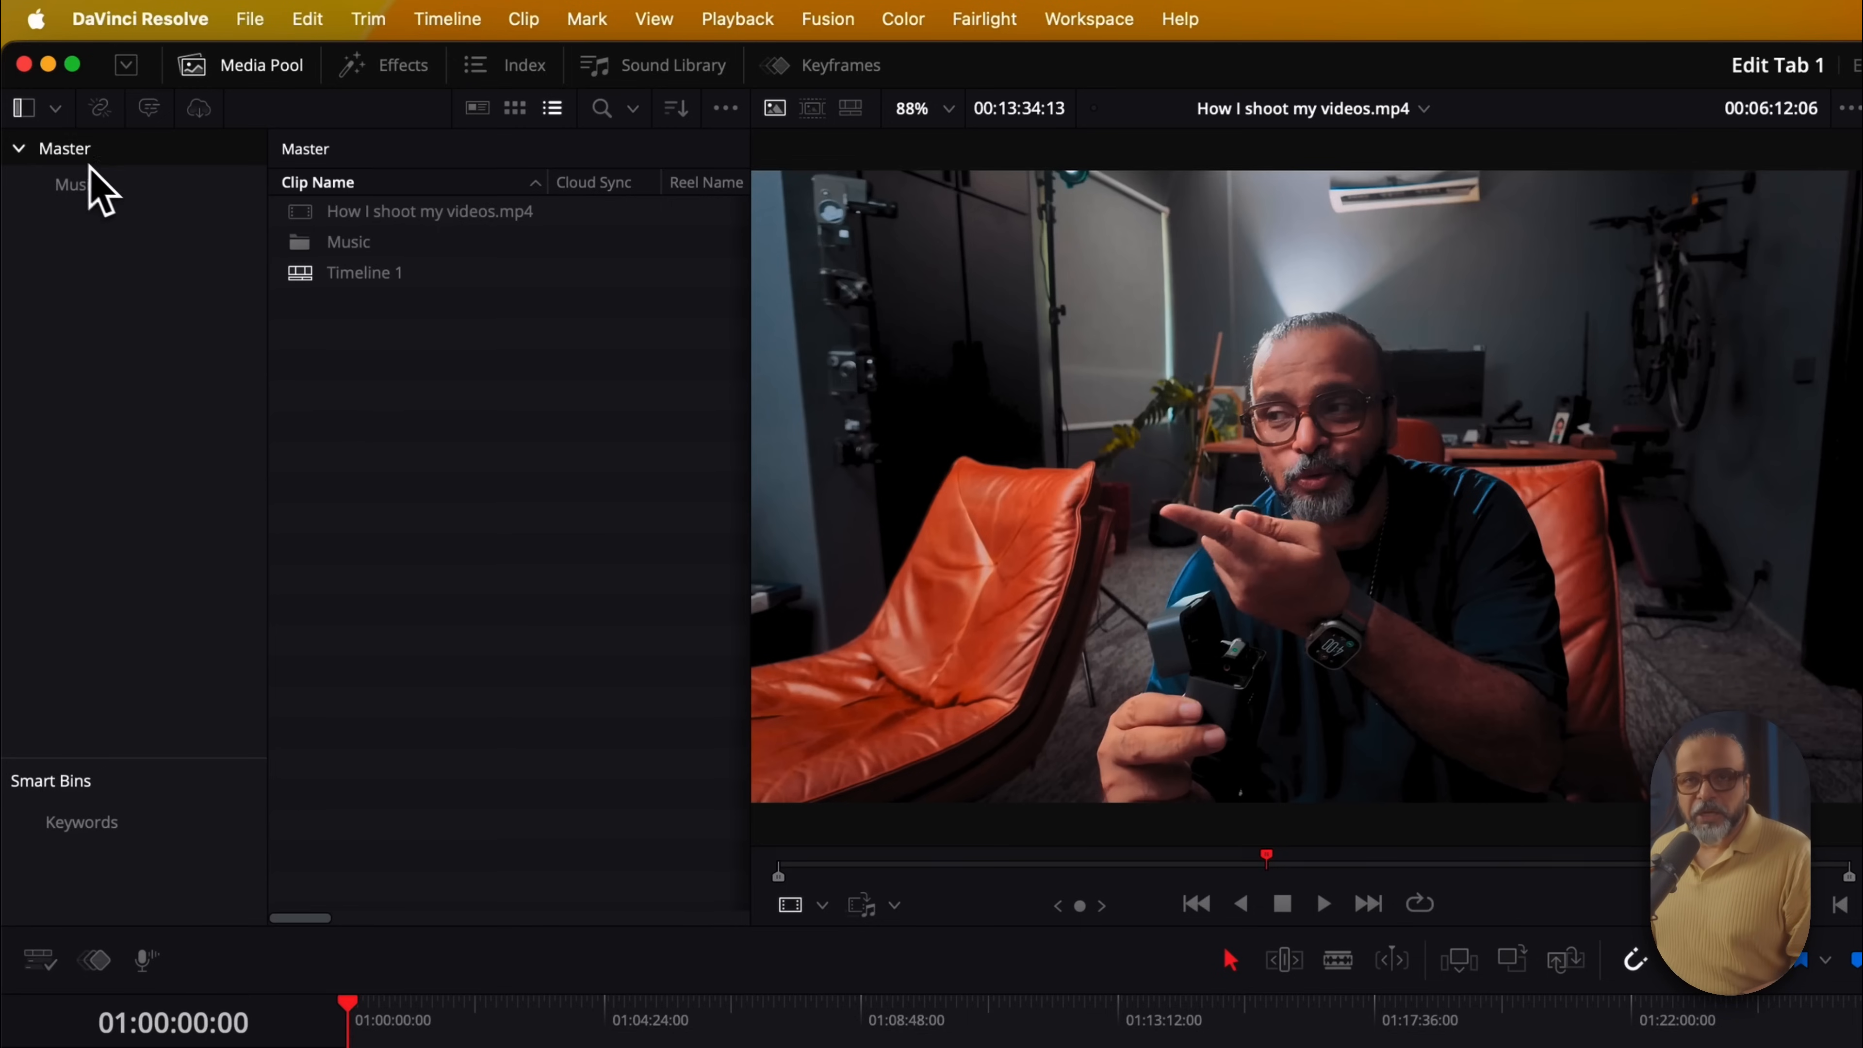
Hide the bin list so the clip list fills the media pool panel
click(24, 116)
click(22, 112)
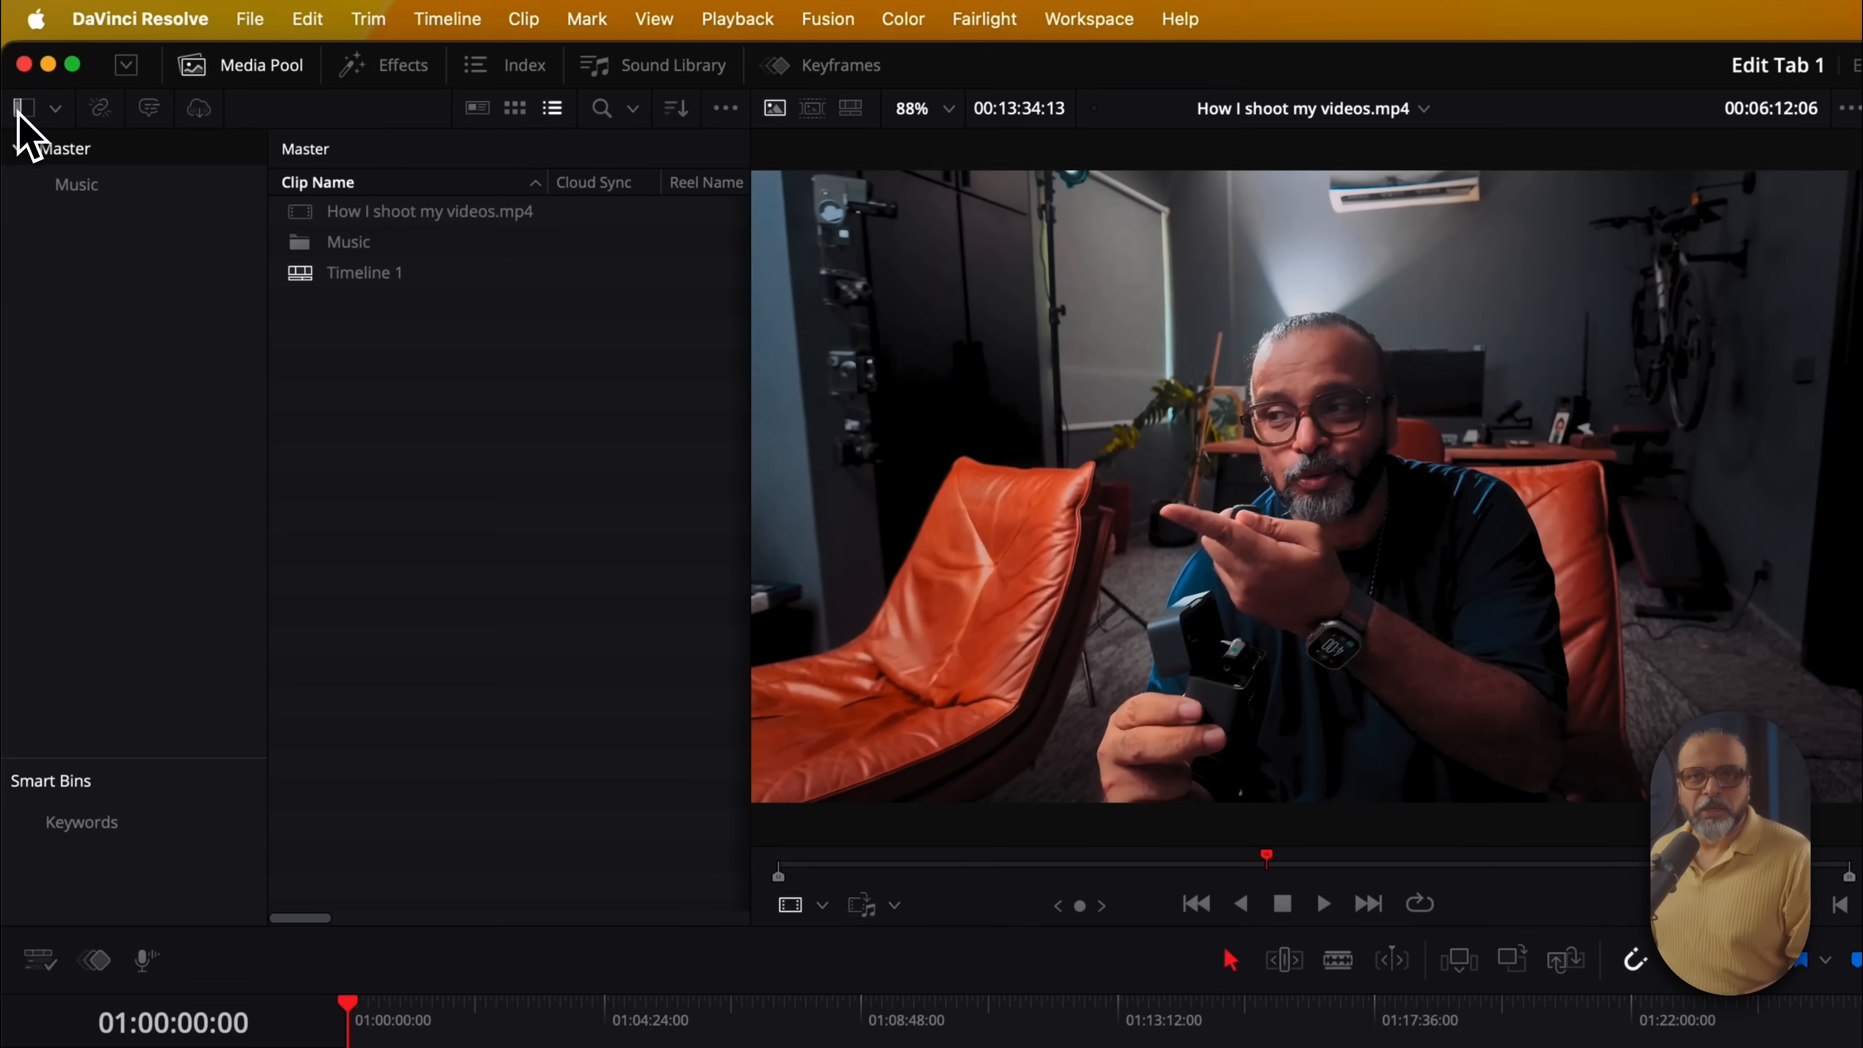
click(22, 110)
click(23, 111)
click(23, 110)
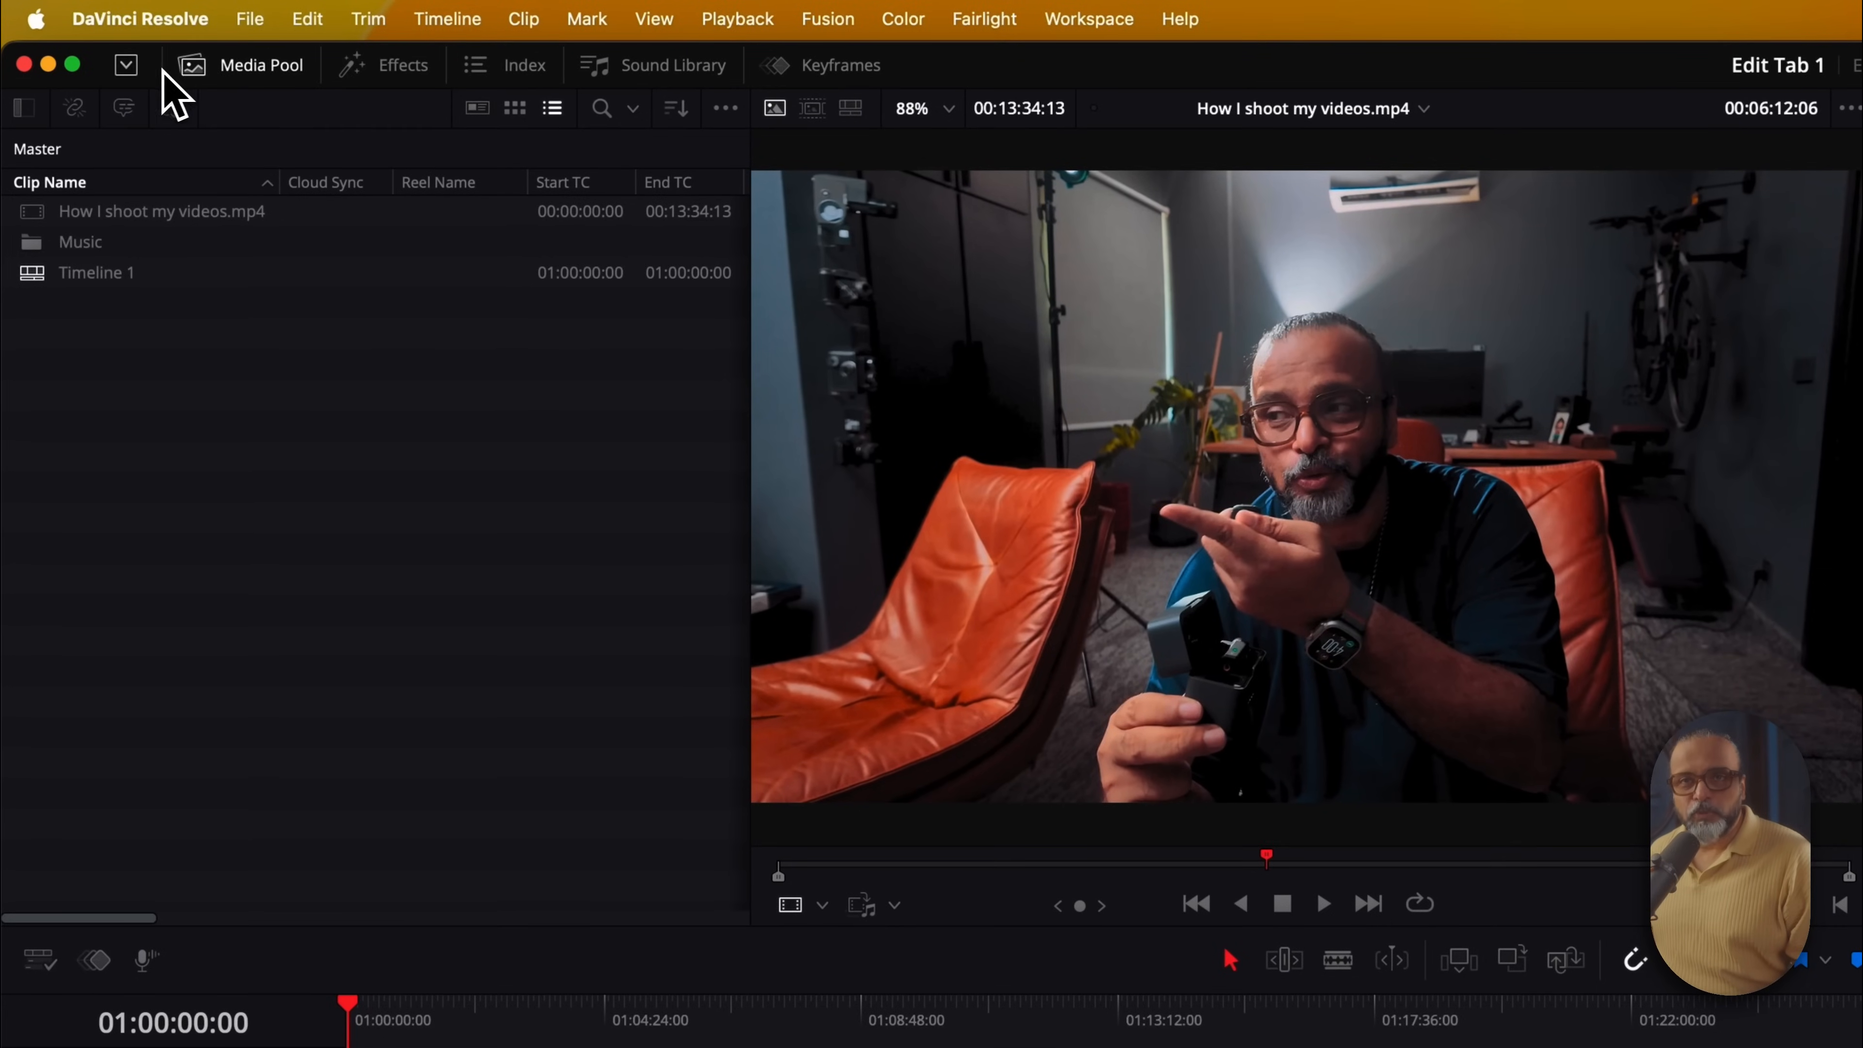
Set the media pool to run full height beside the timeline
click(135, 70)
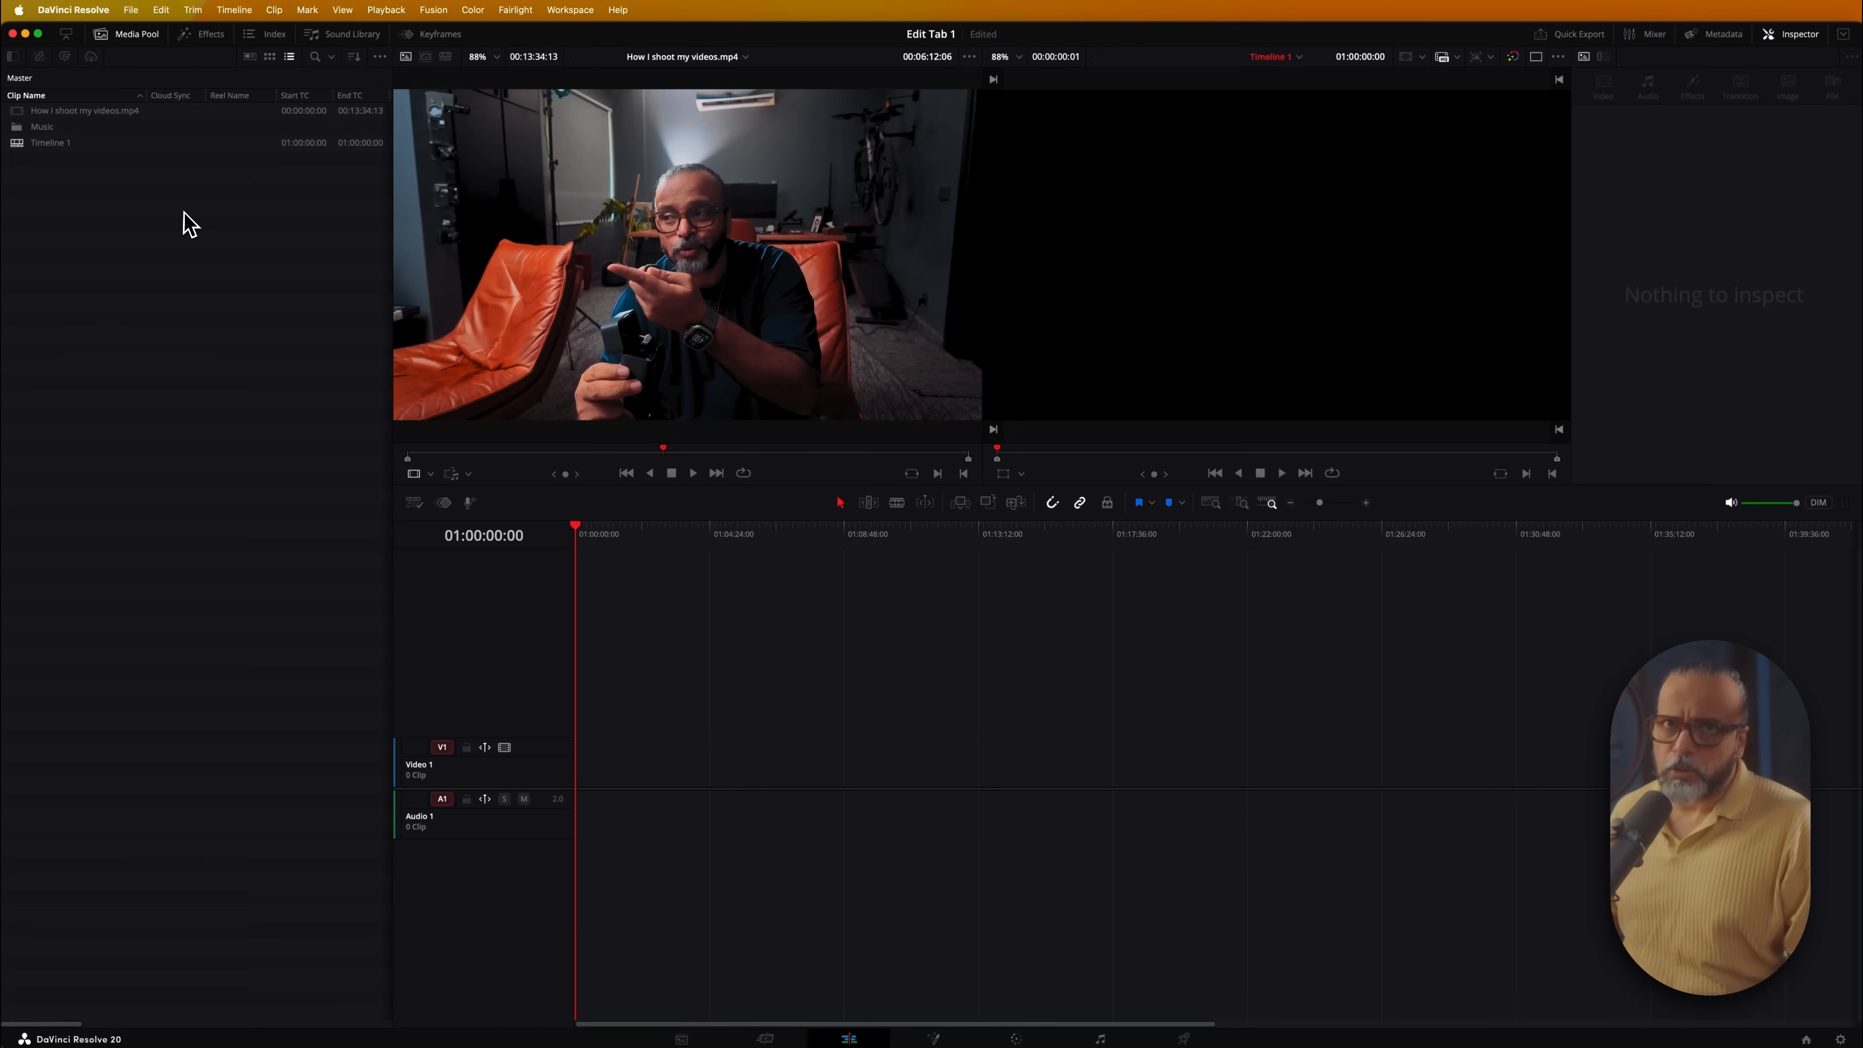
click(66, 36)
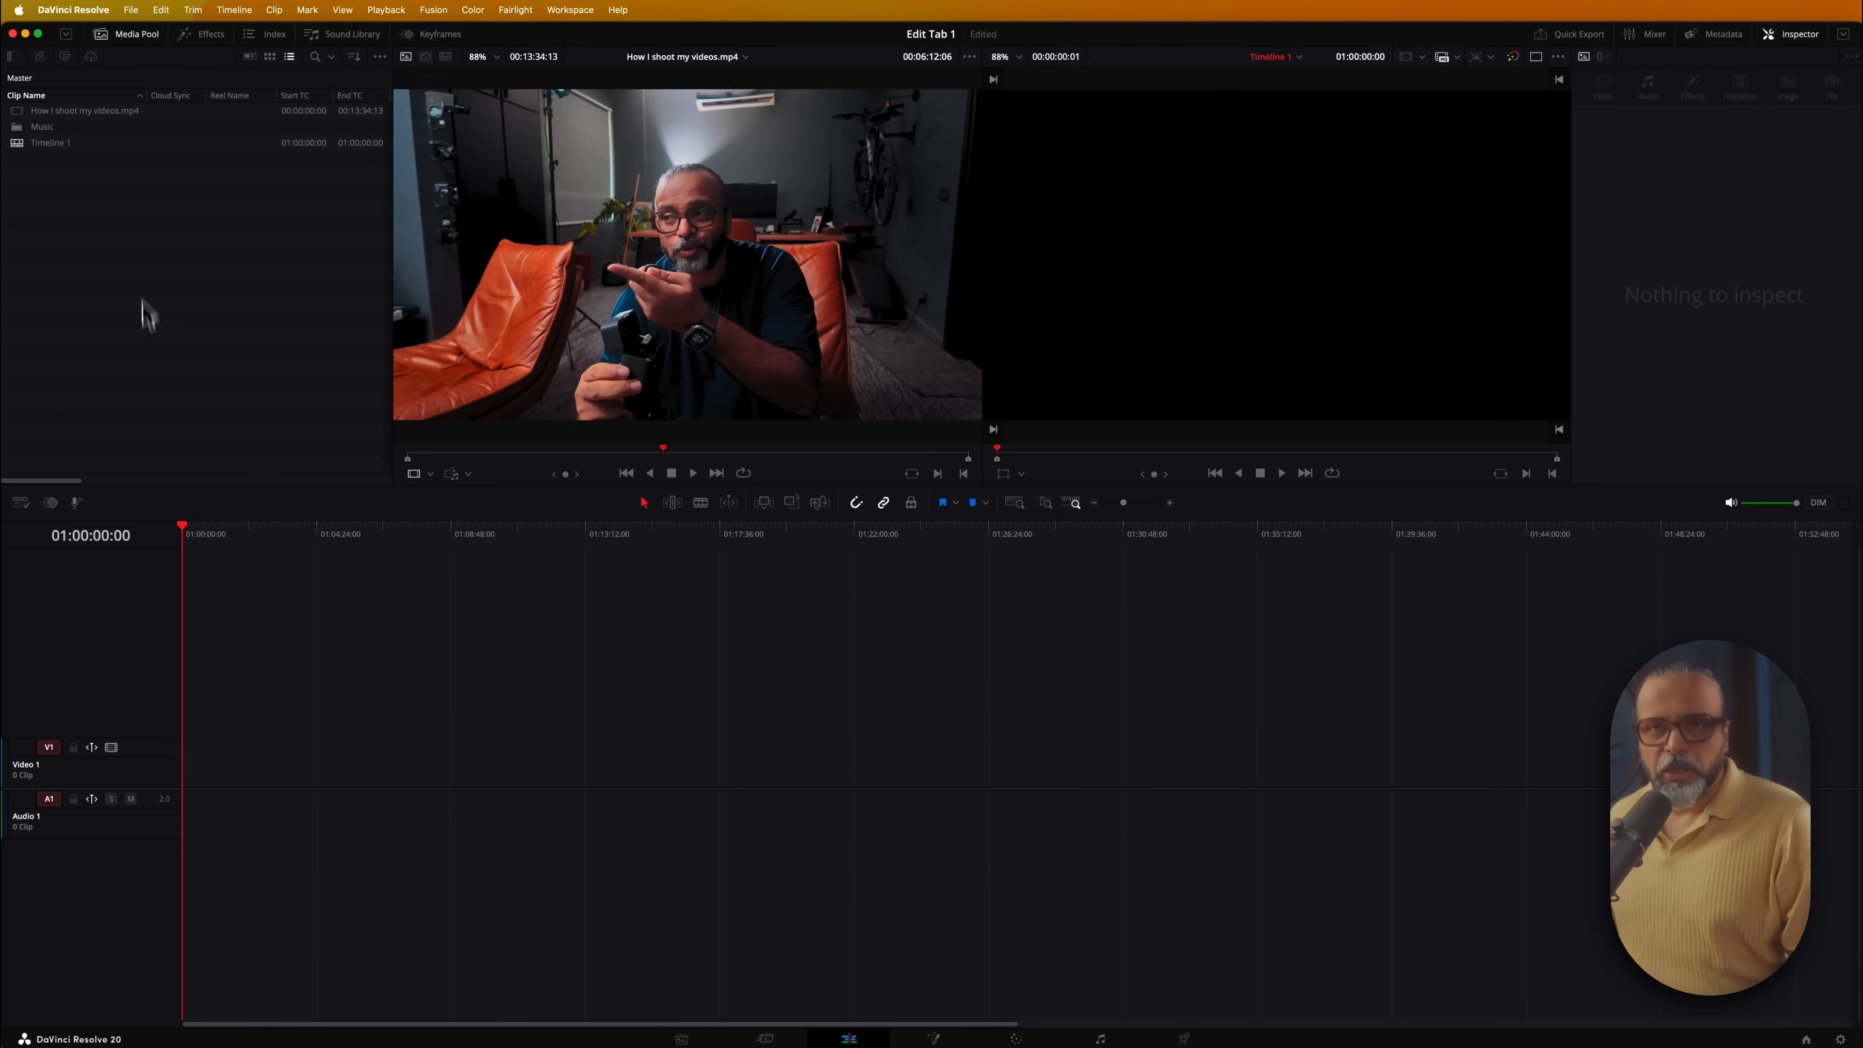
click(67, 35)
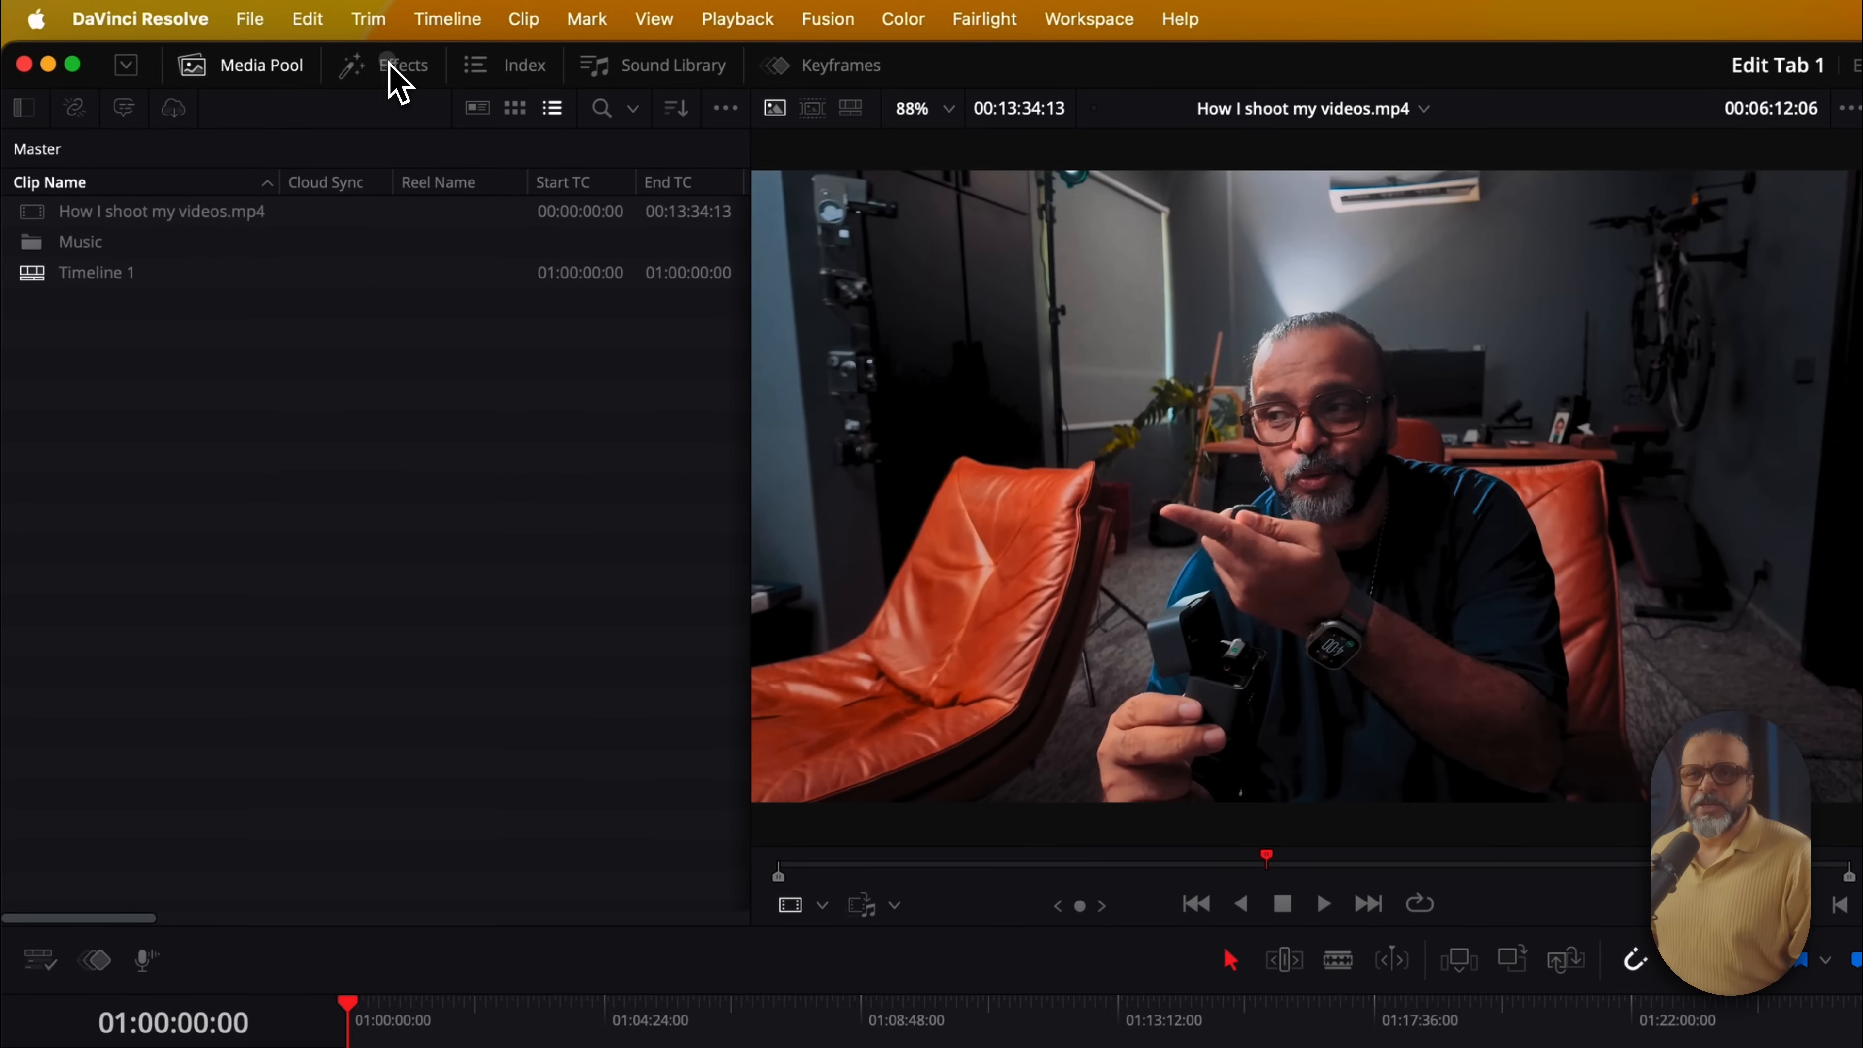
Browse the Effects, Index and Sound Library panels, then return to the Media Pool with a full-width timeline
click(396, 80)
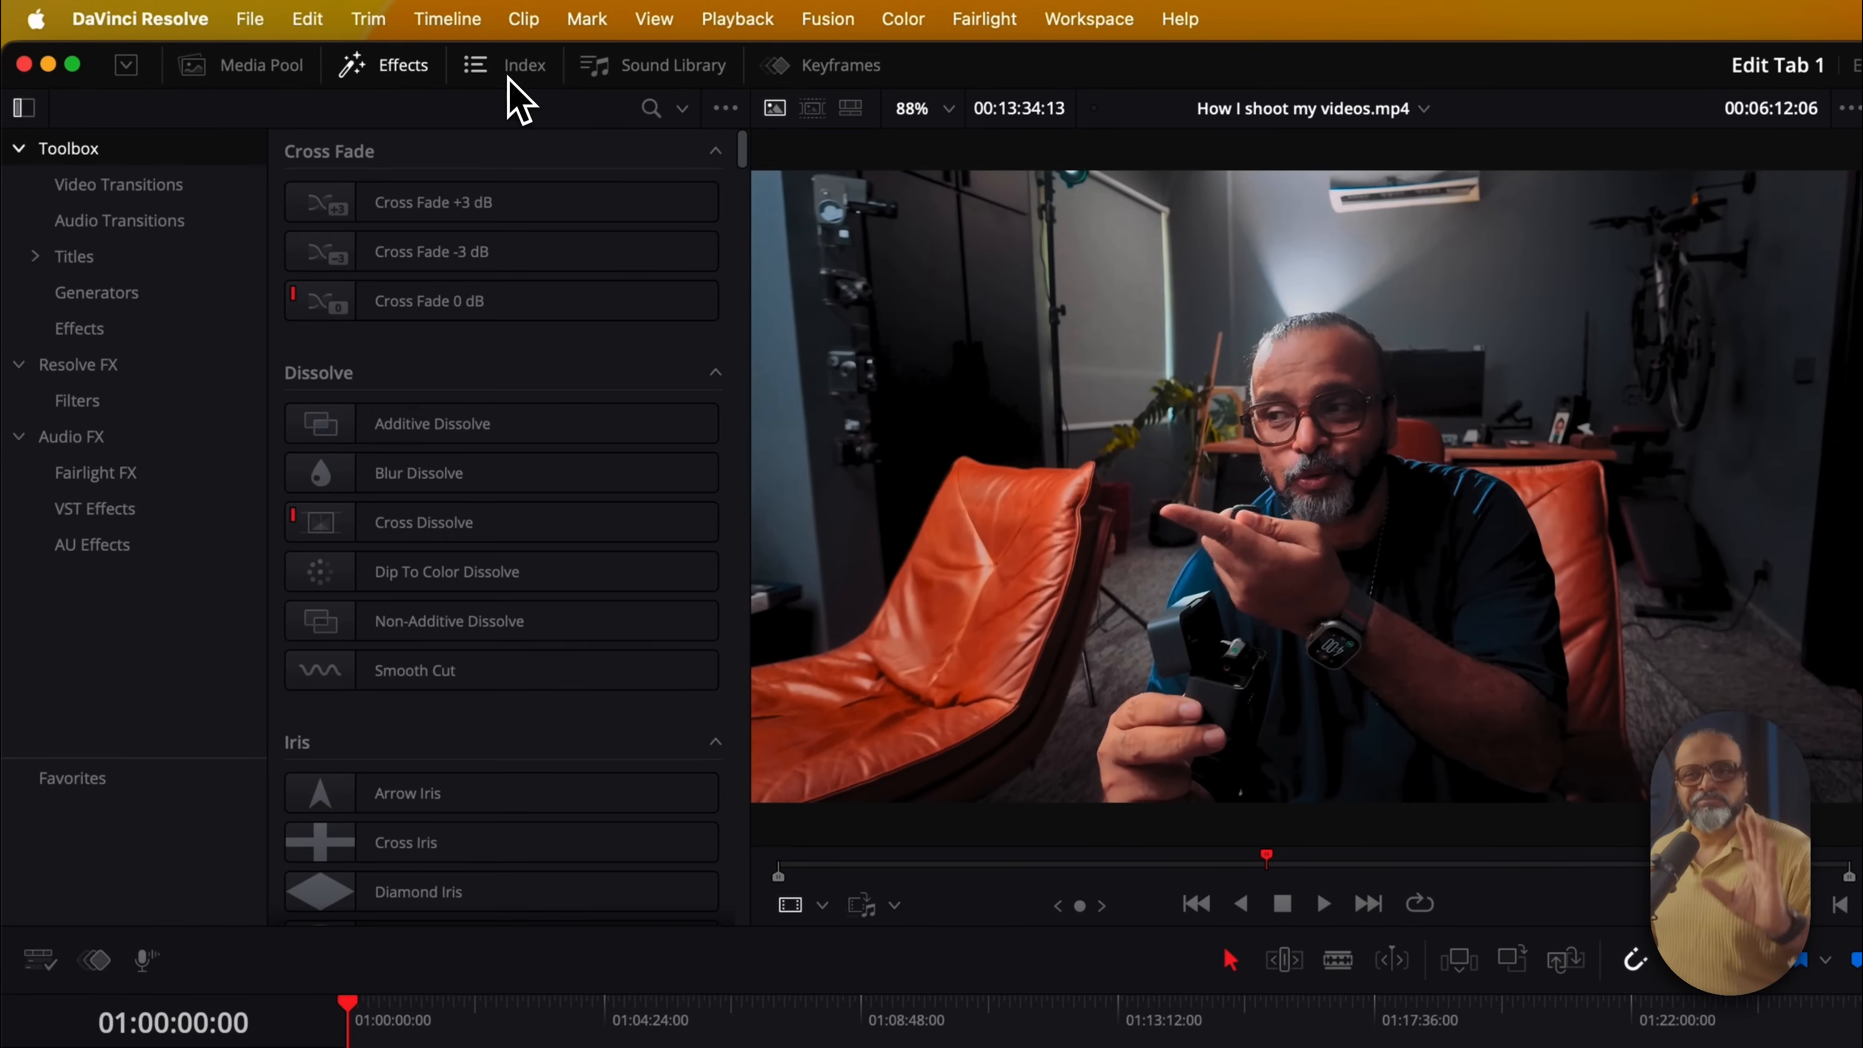
key(space)
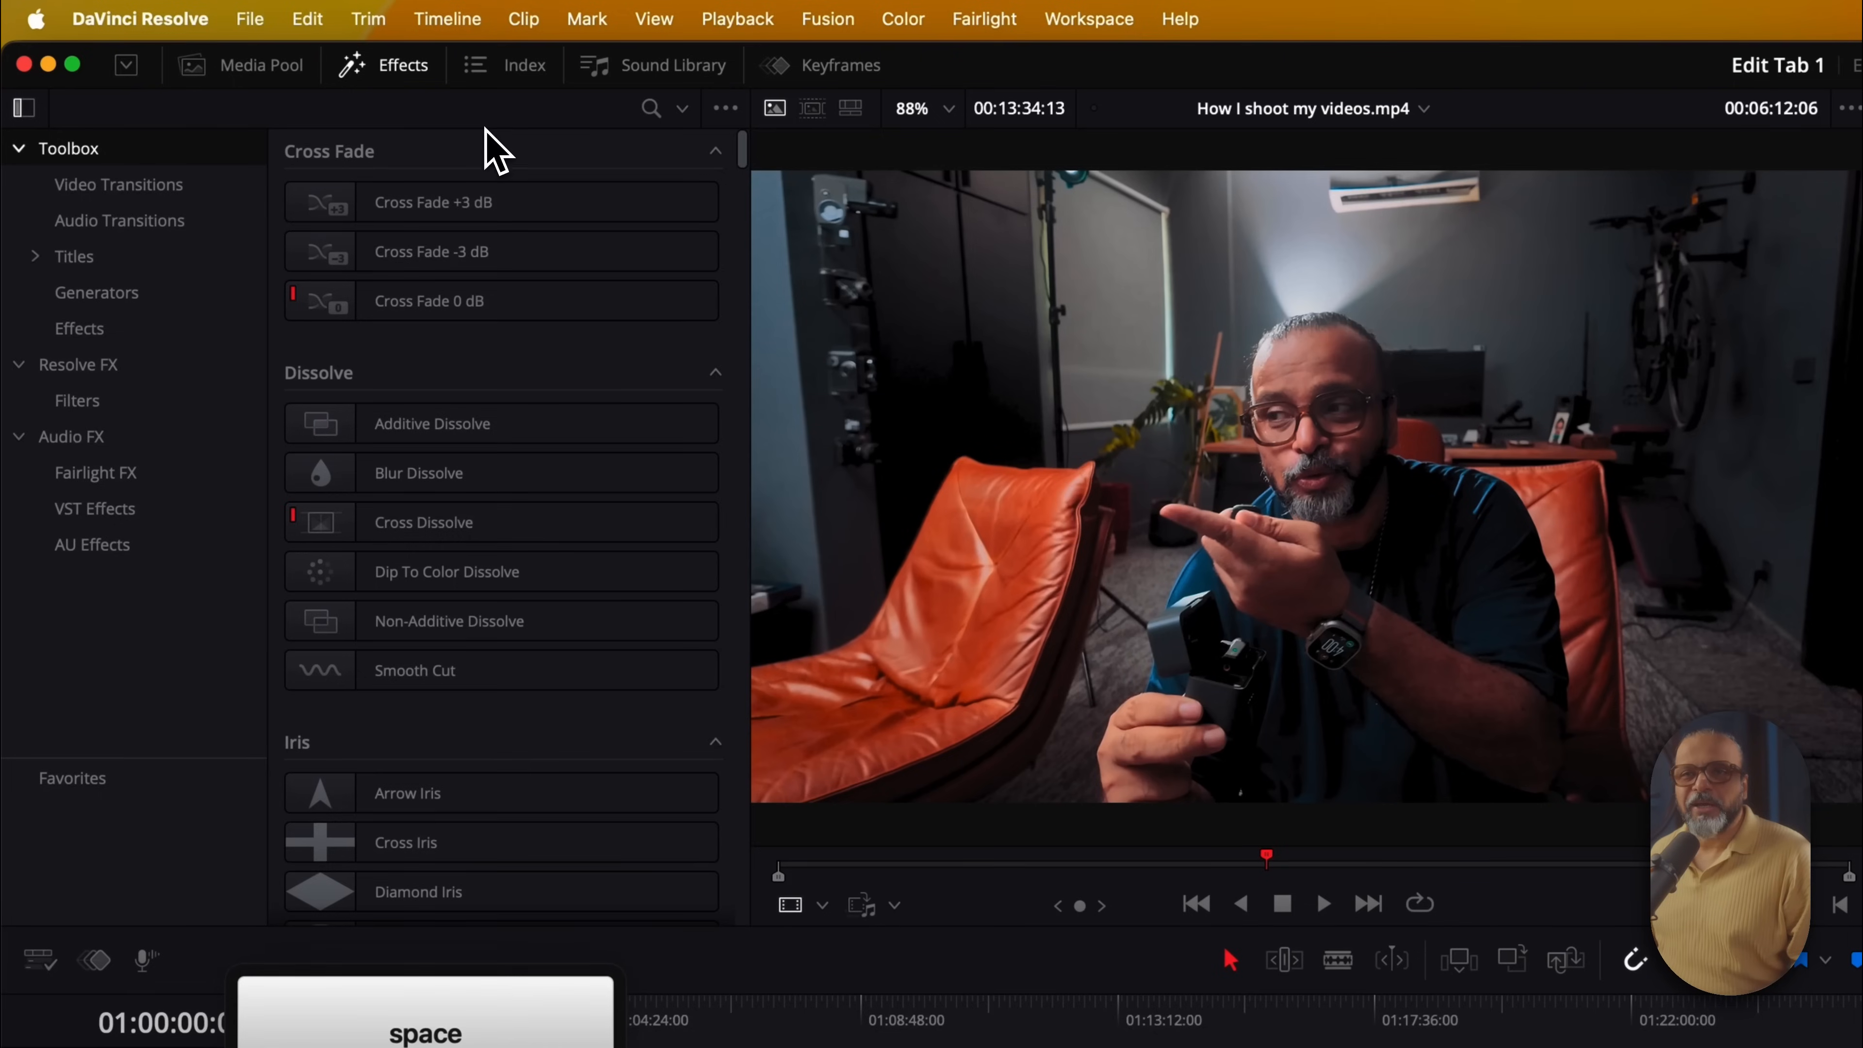
click(513, 66)
click(657, 66)
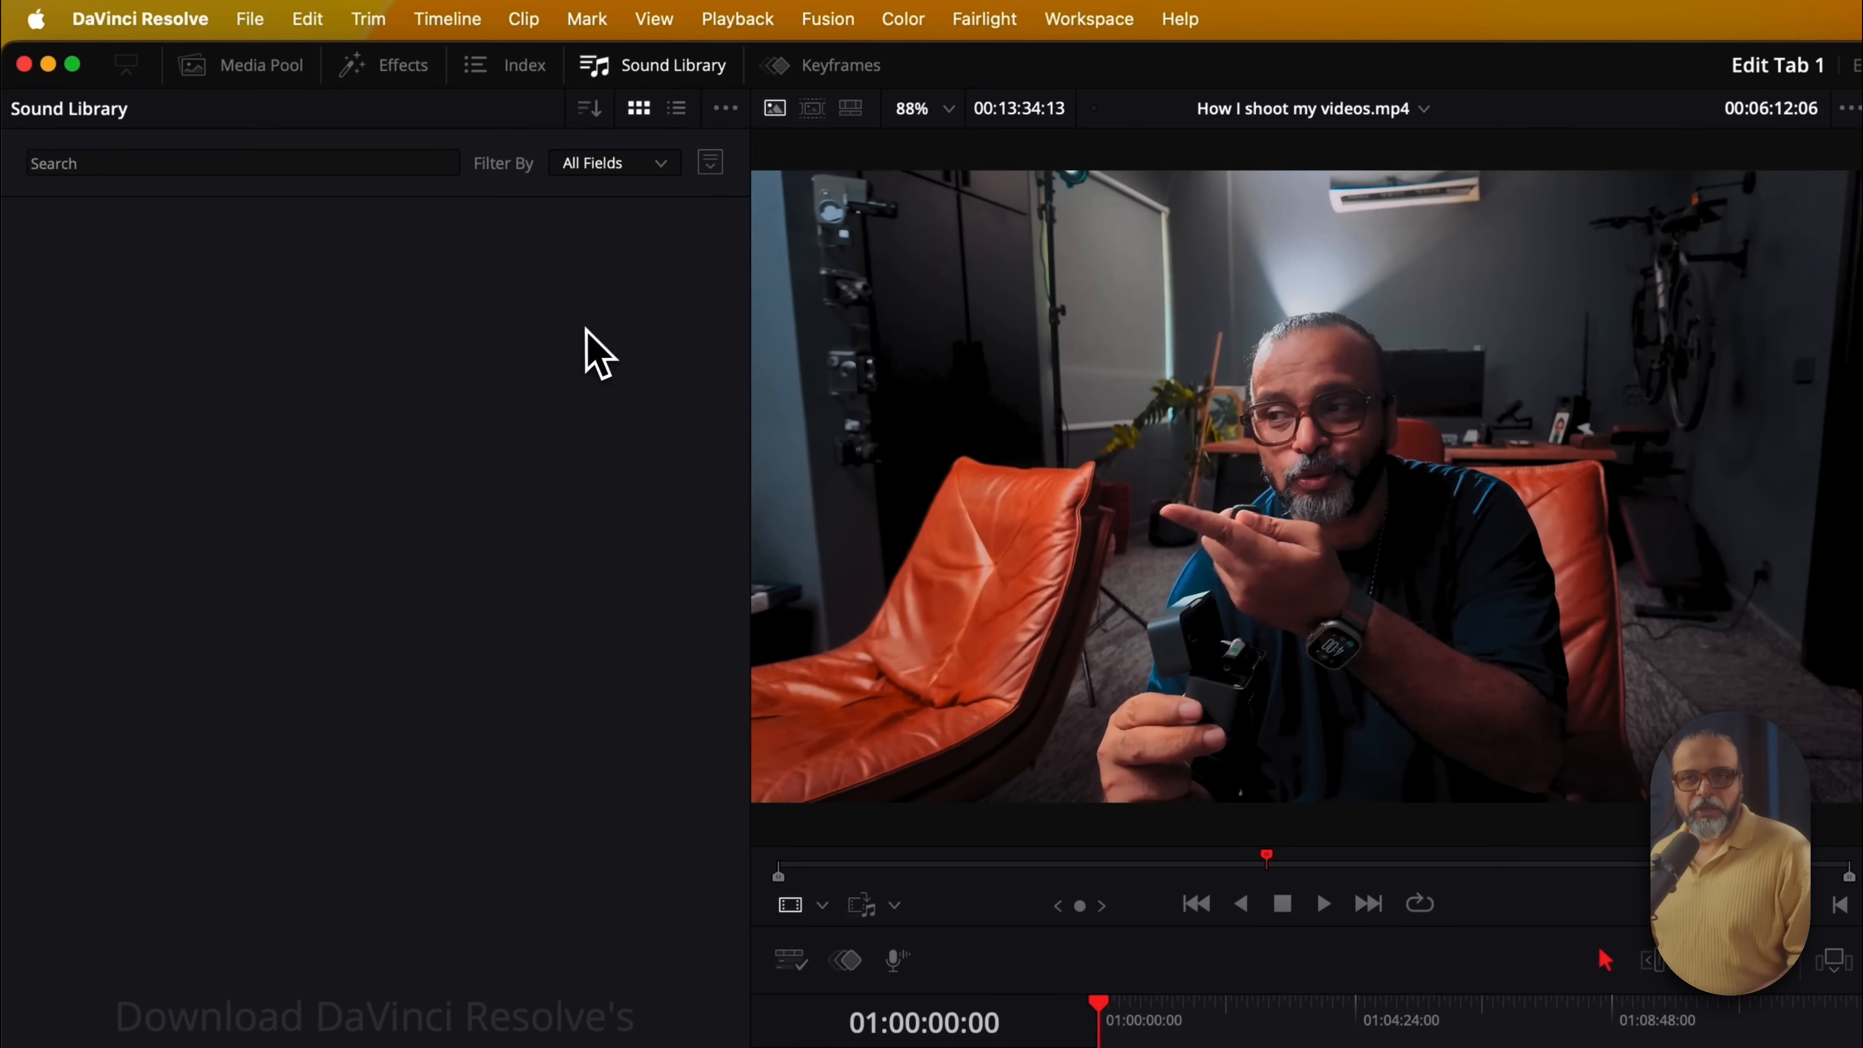
click(499, 66)
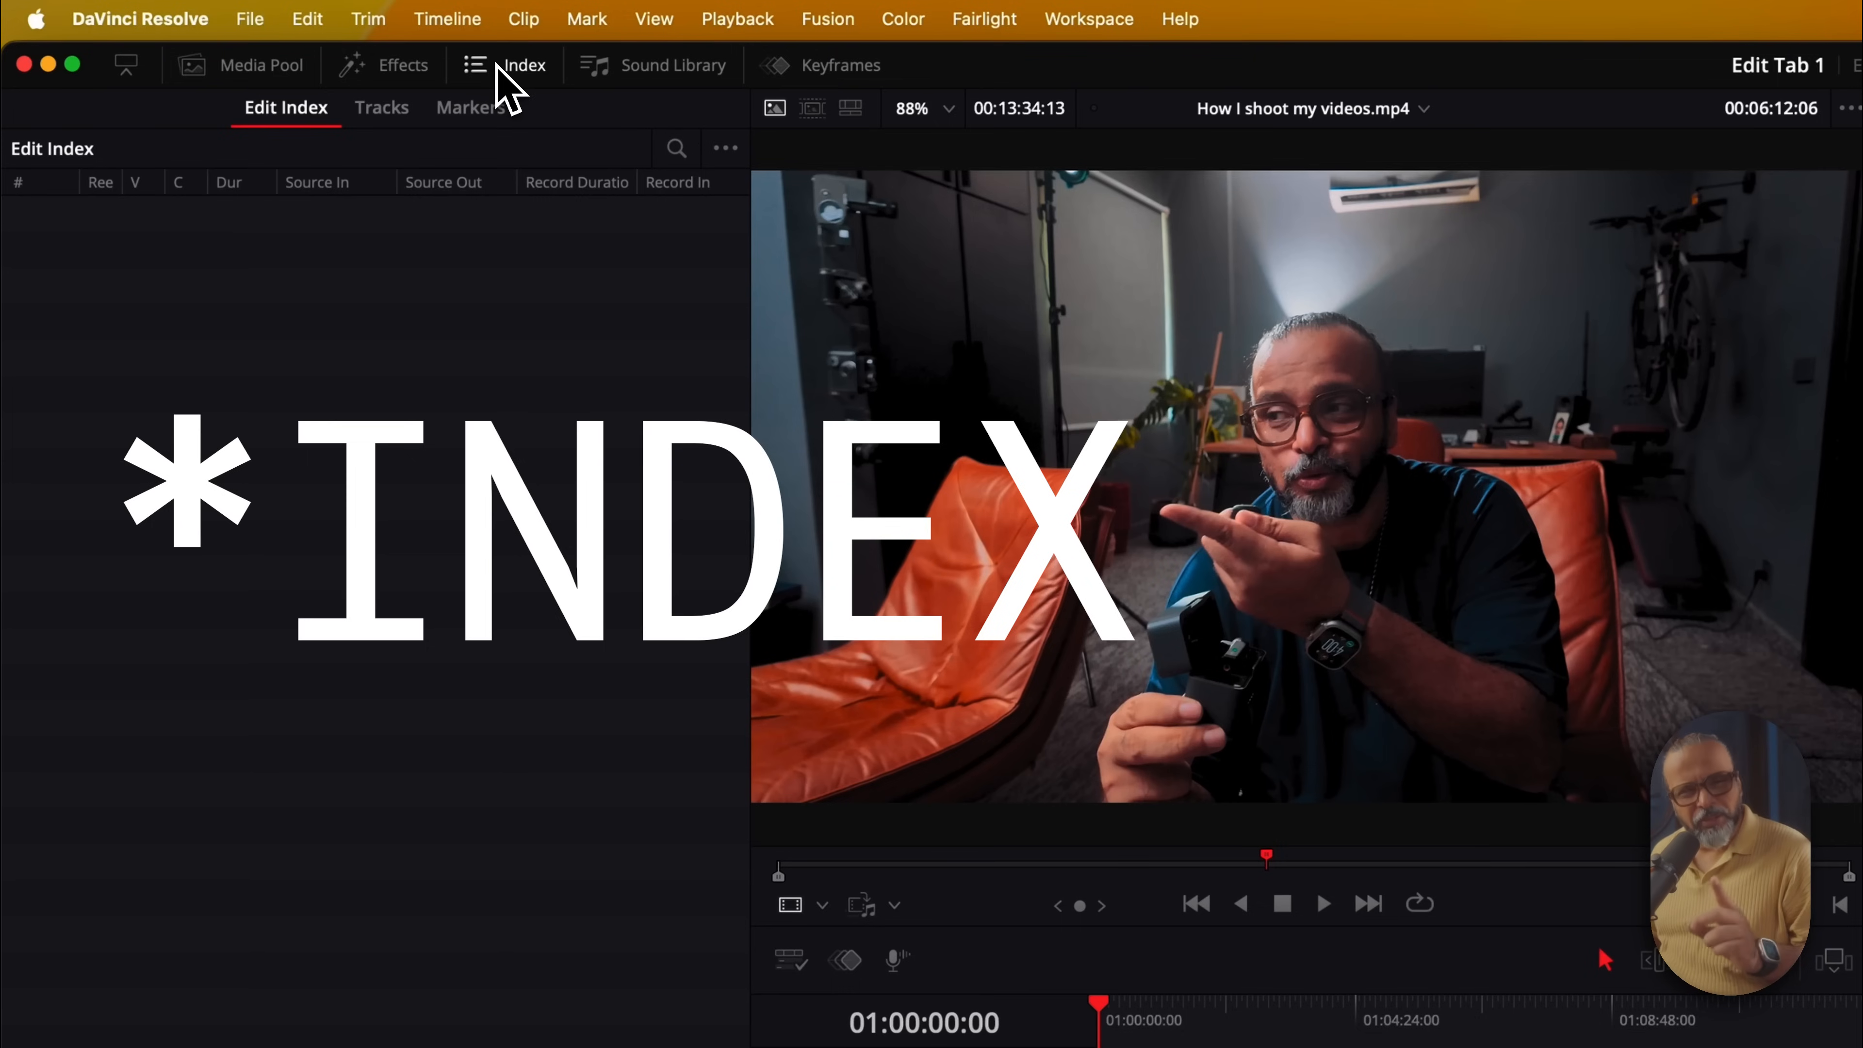
click(664, 67)
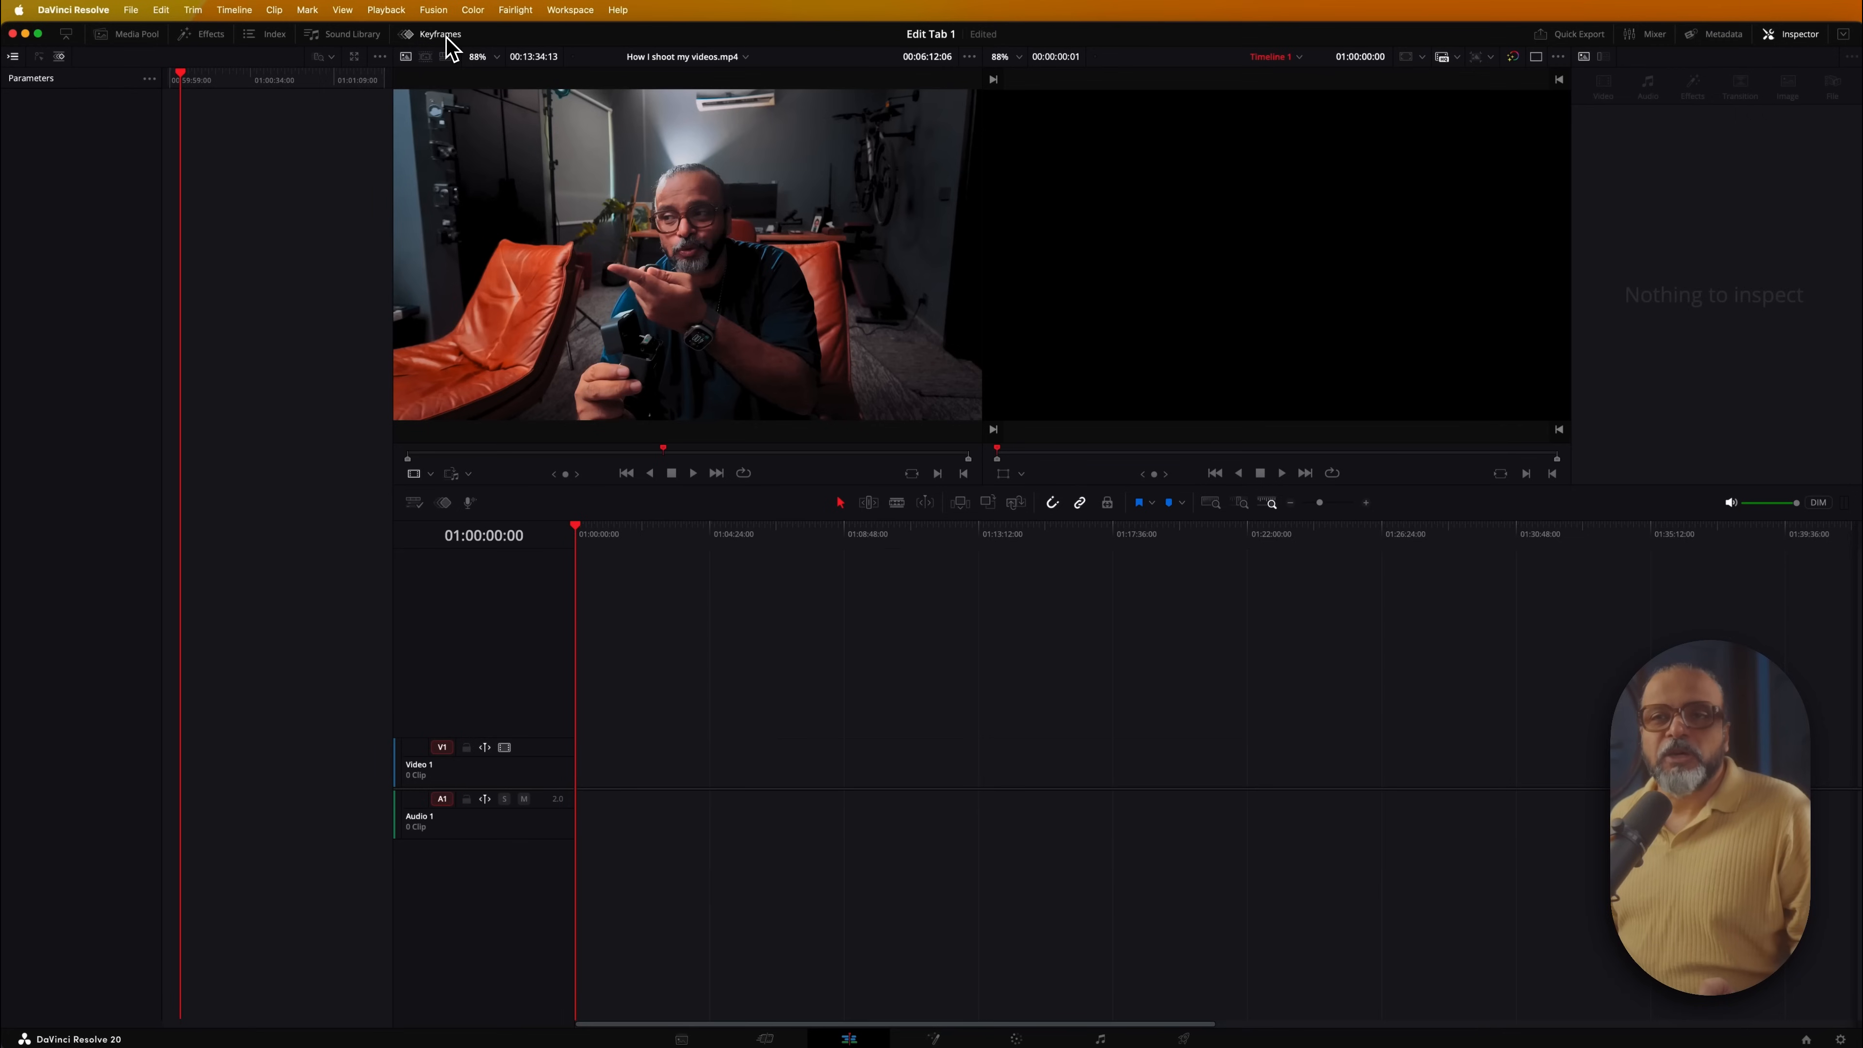
click(334, 37)
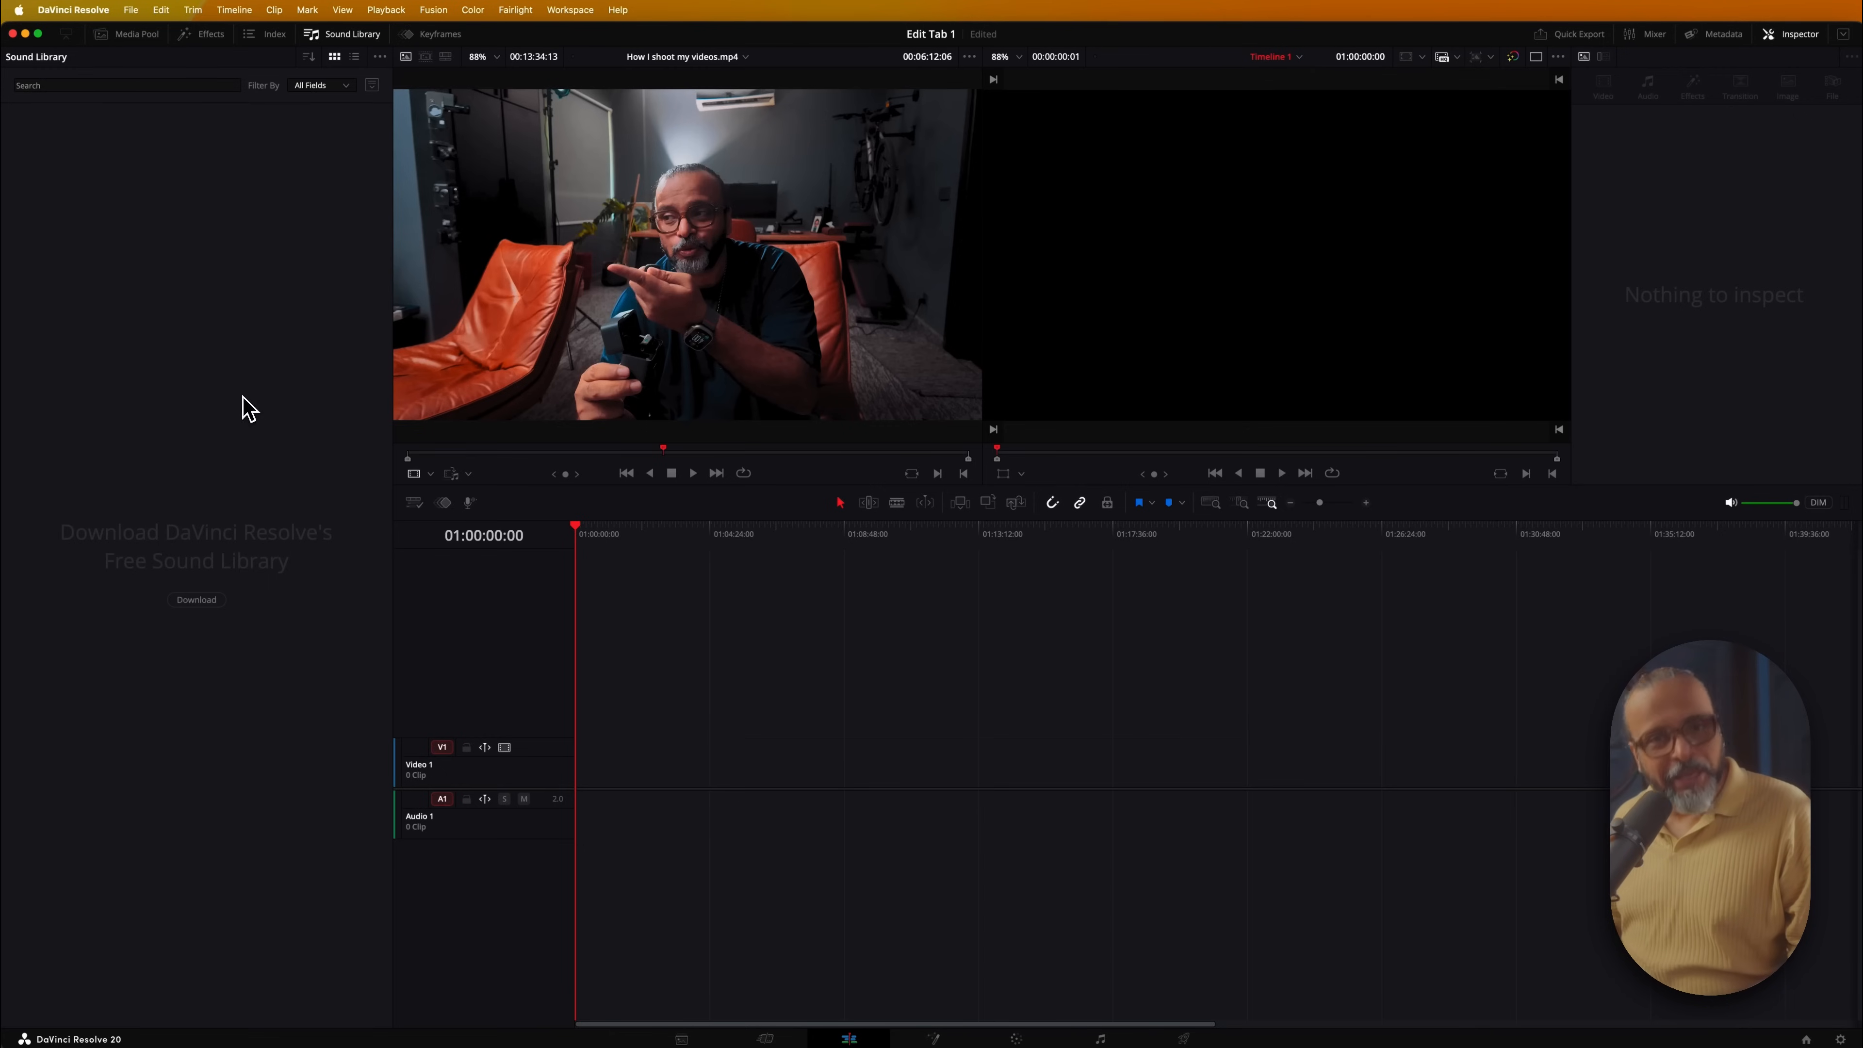
click(136, 37)
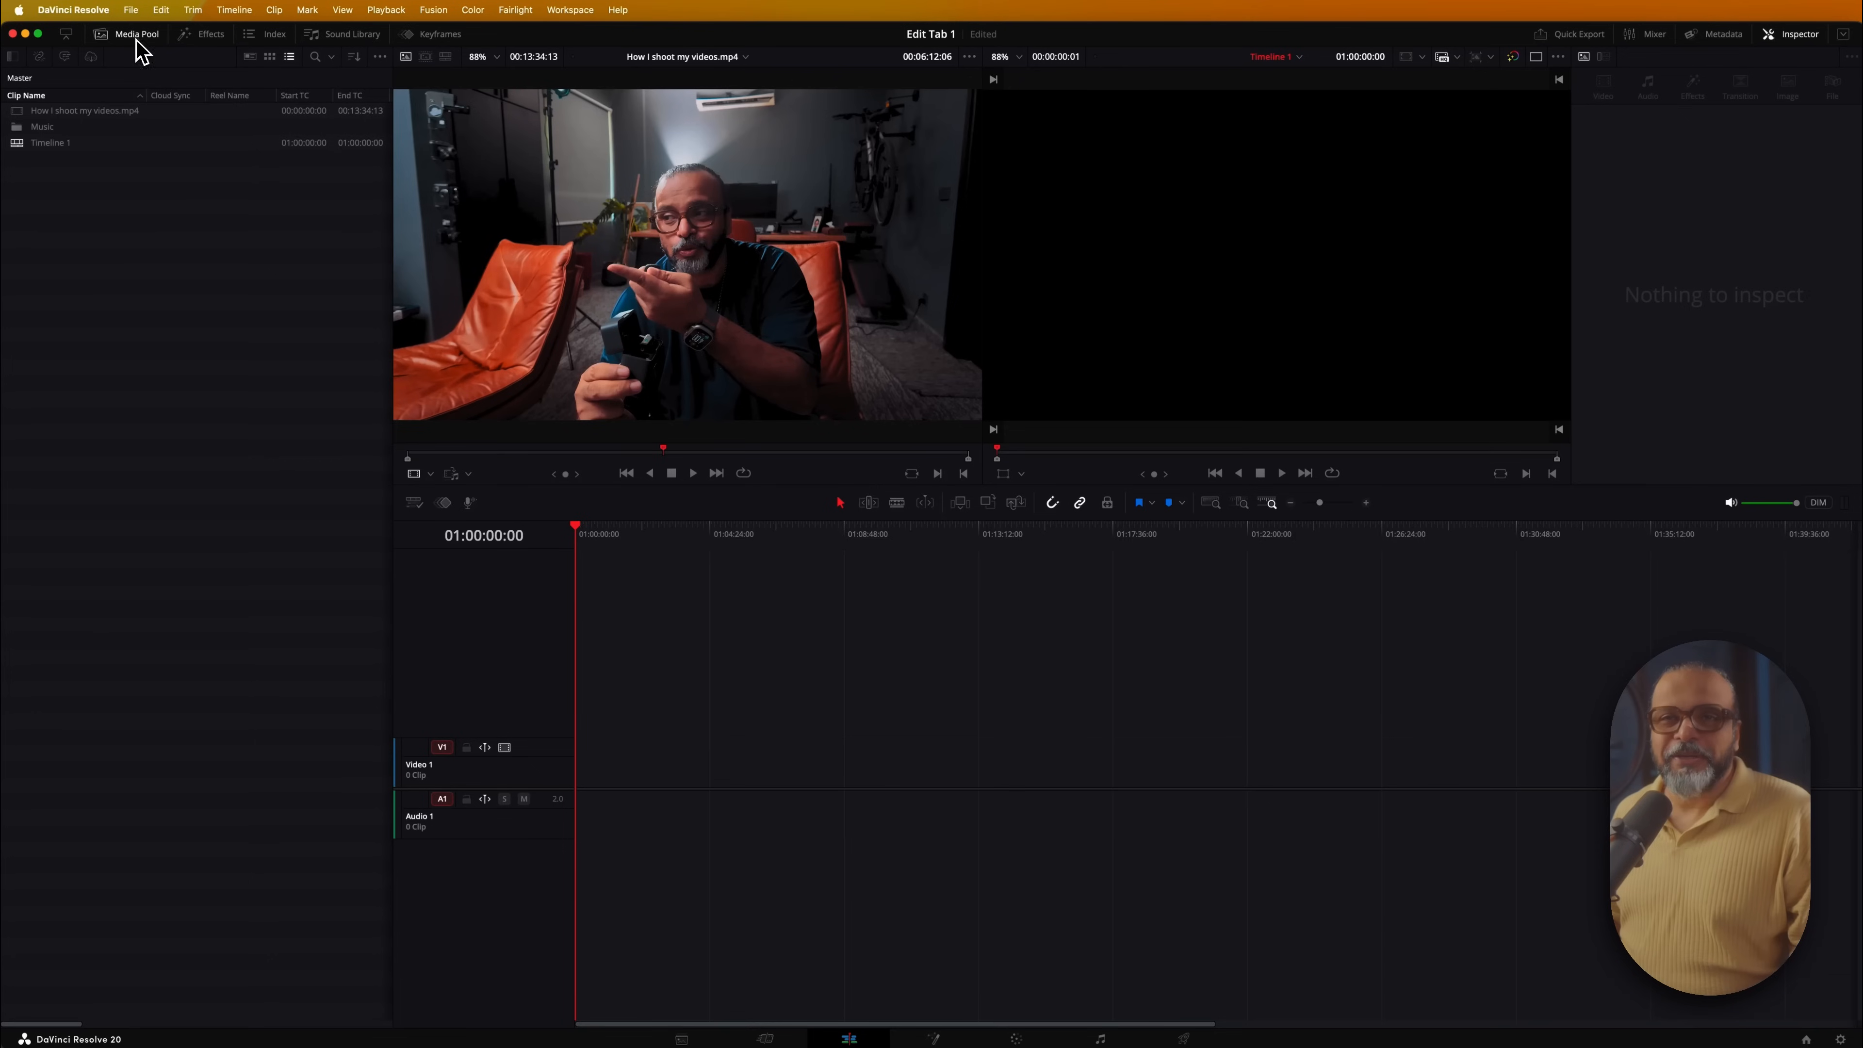
click(66, 34)
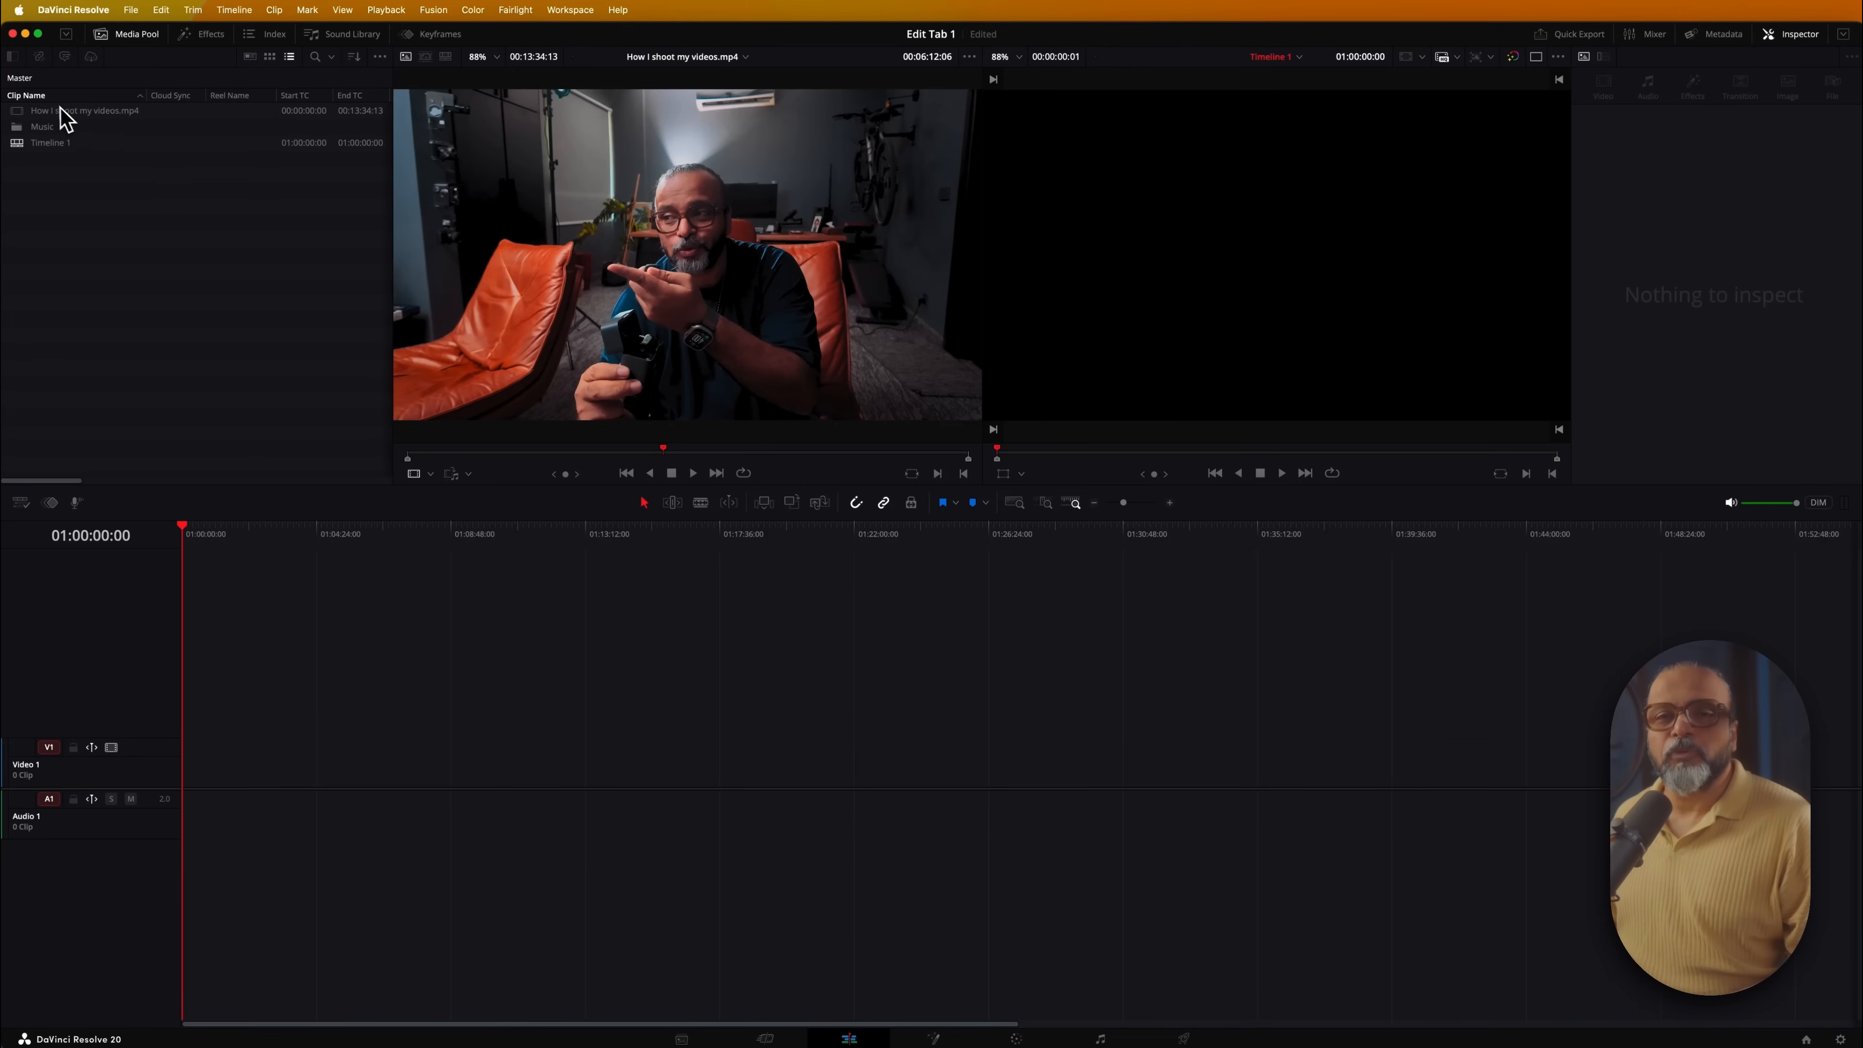
click(46, 112)
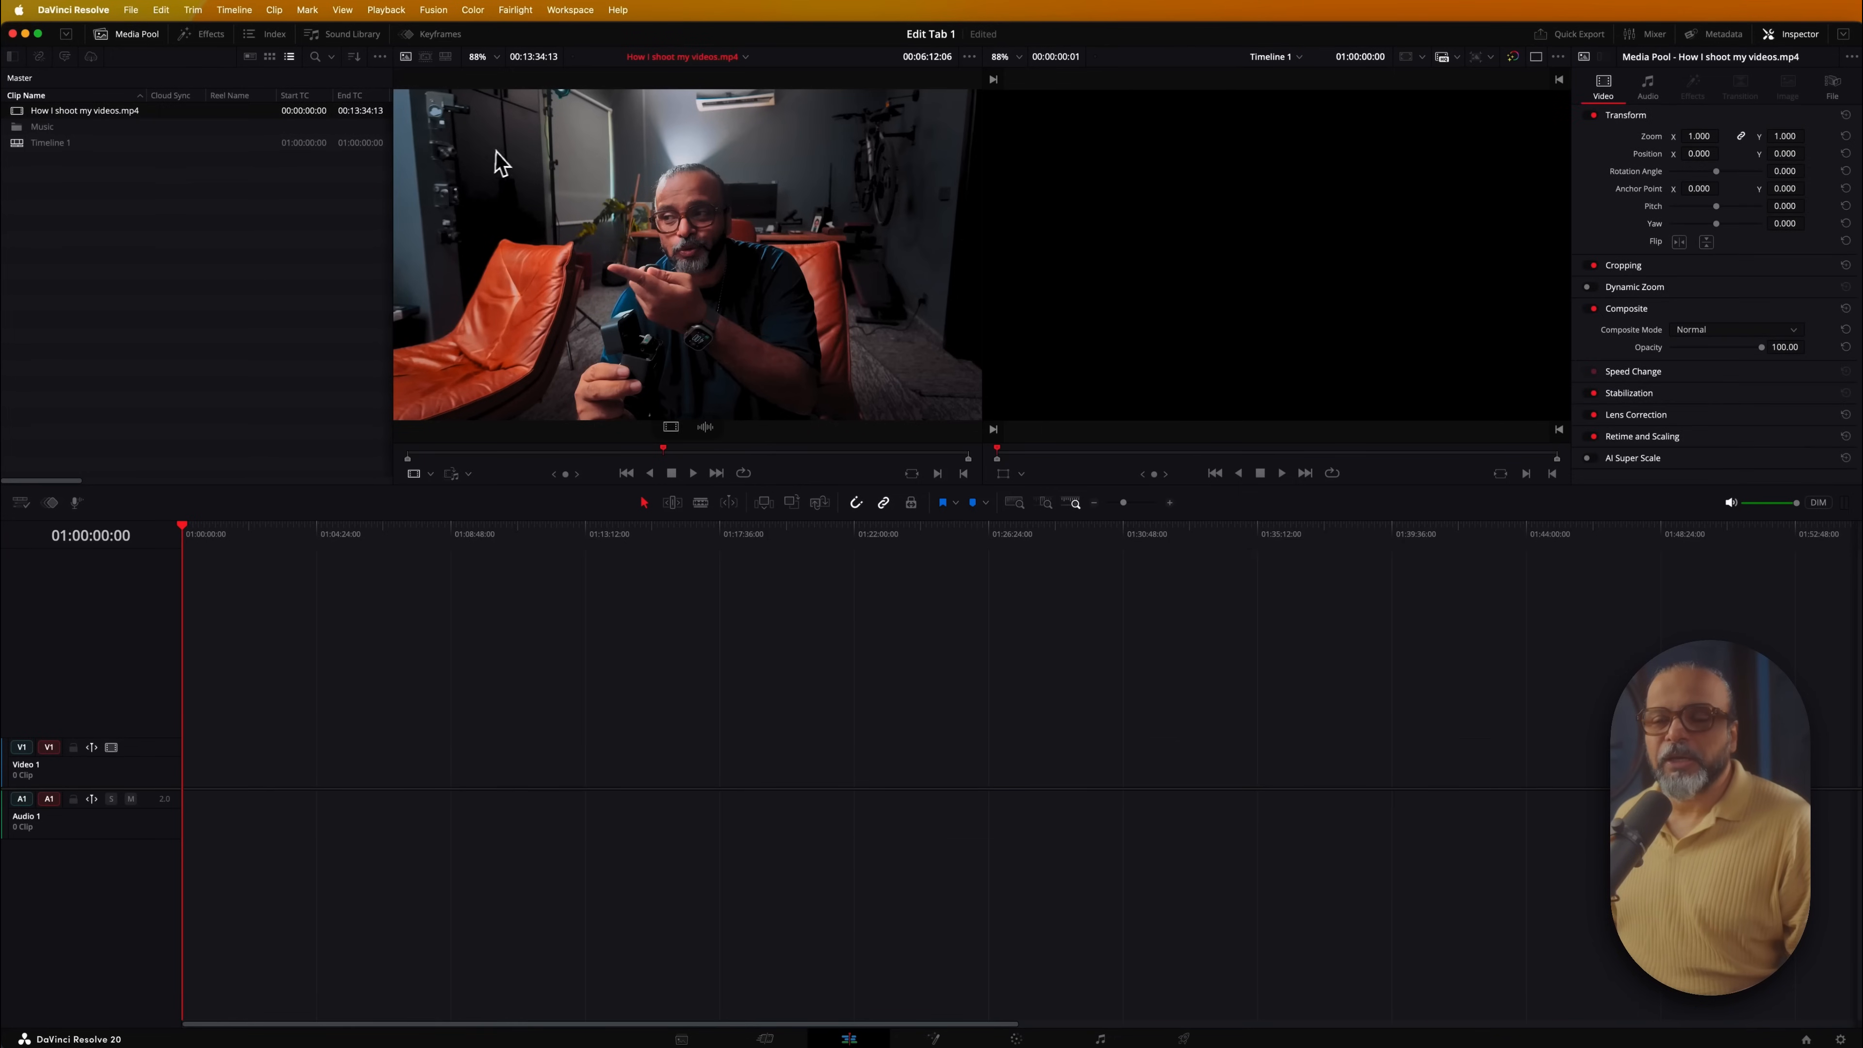
drag(634, 453, 506, 453)
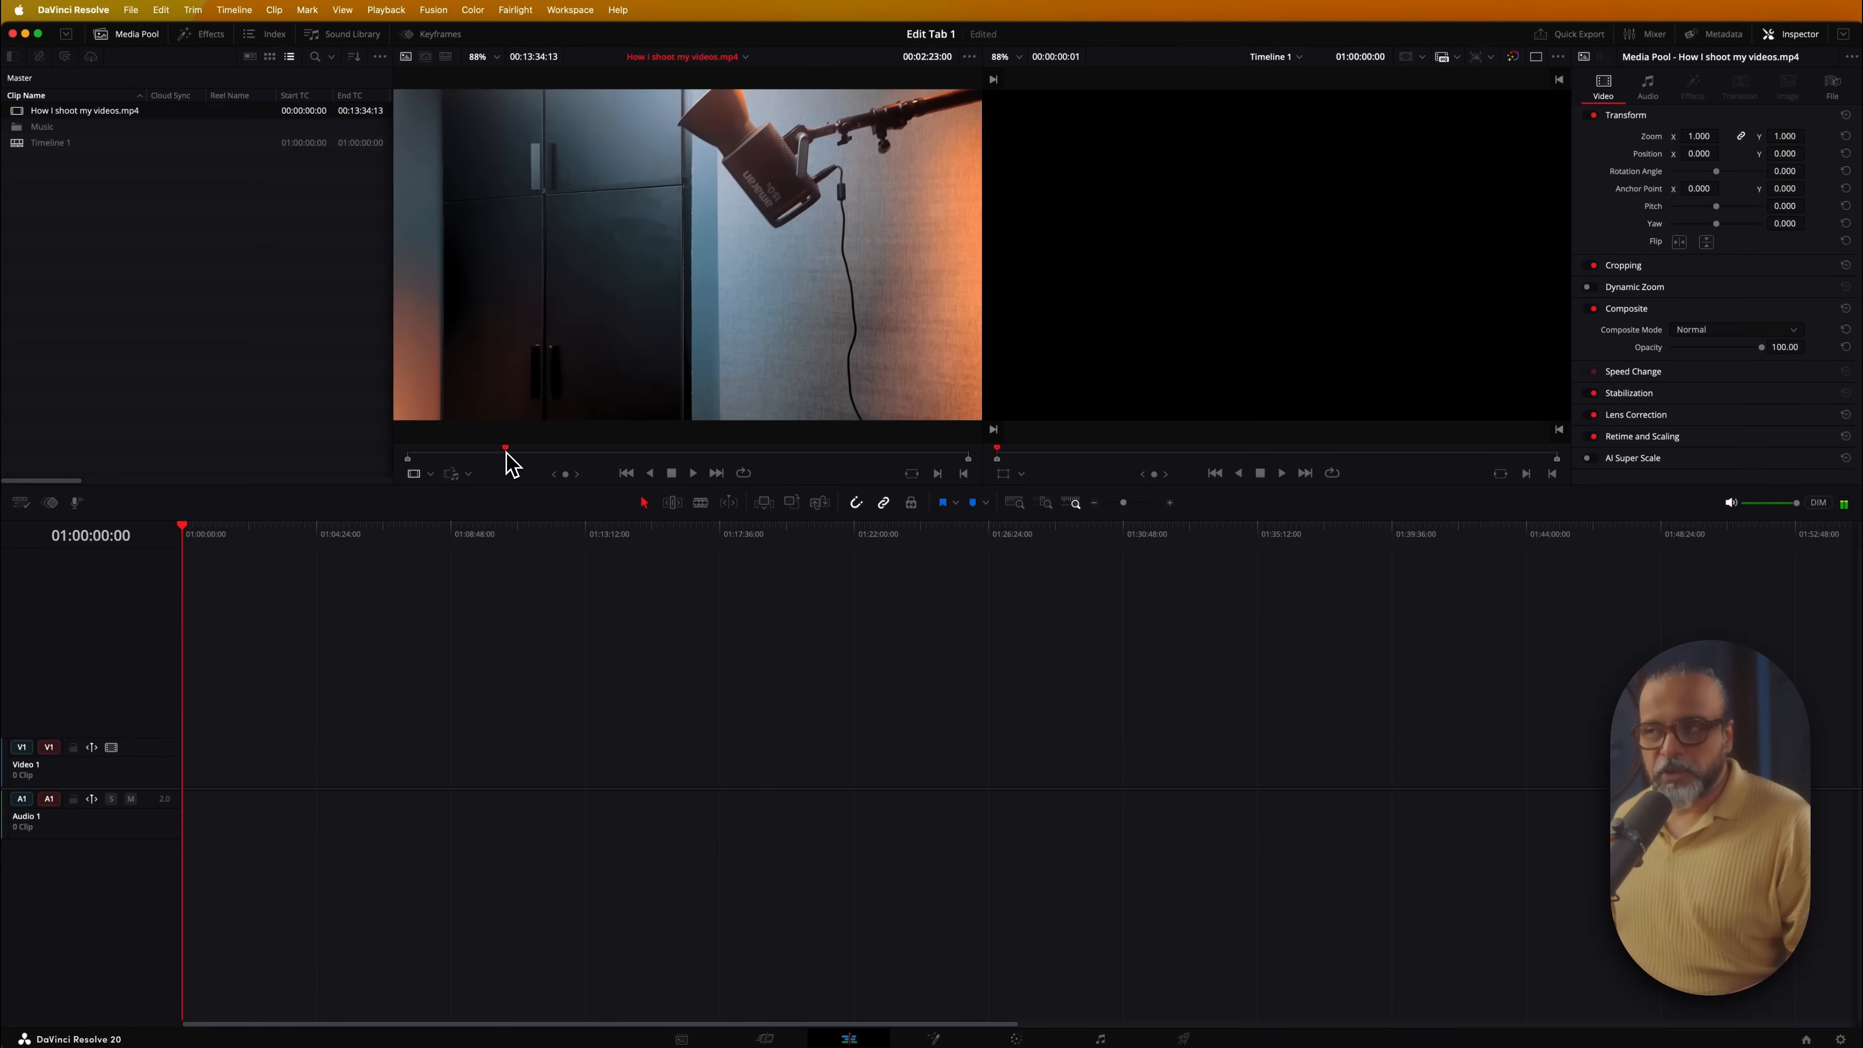
drag(512, 463, 514, 462)
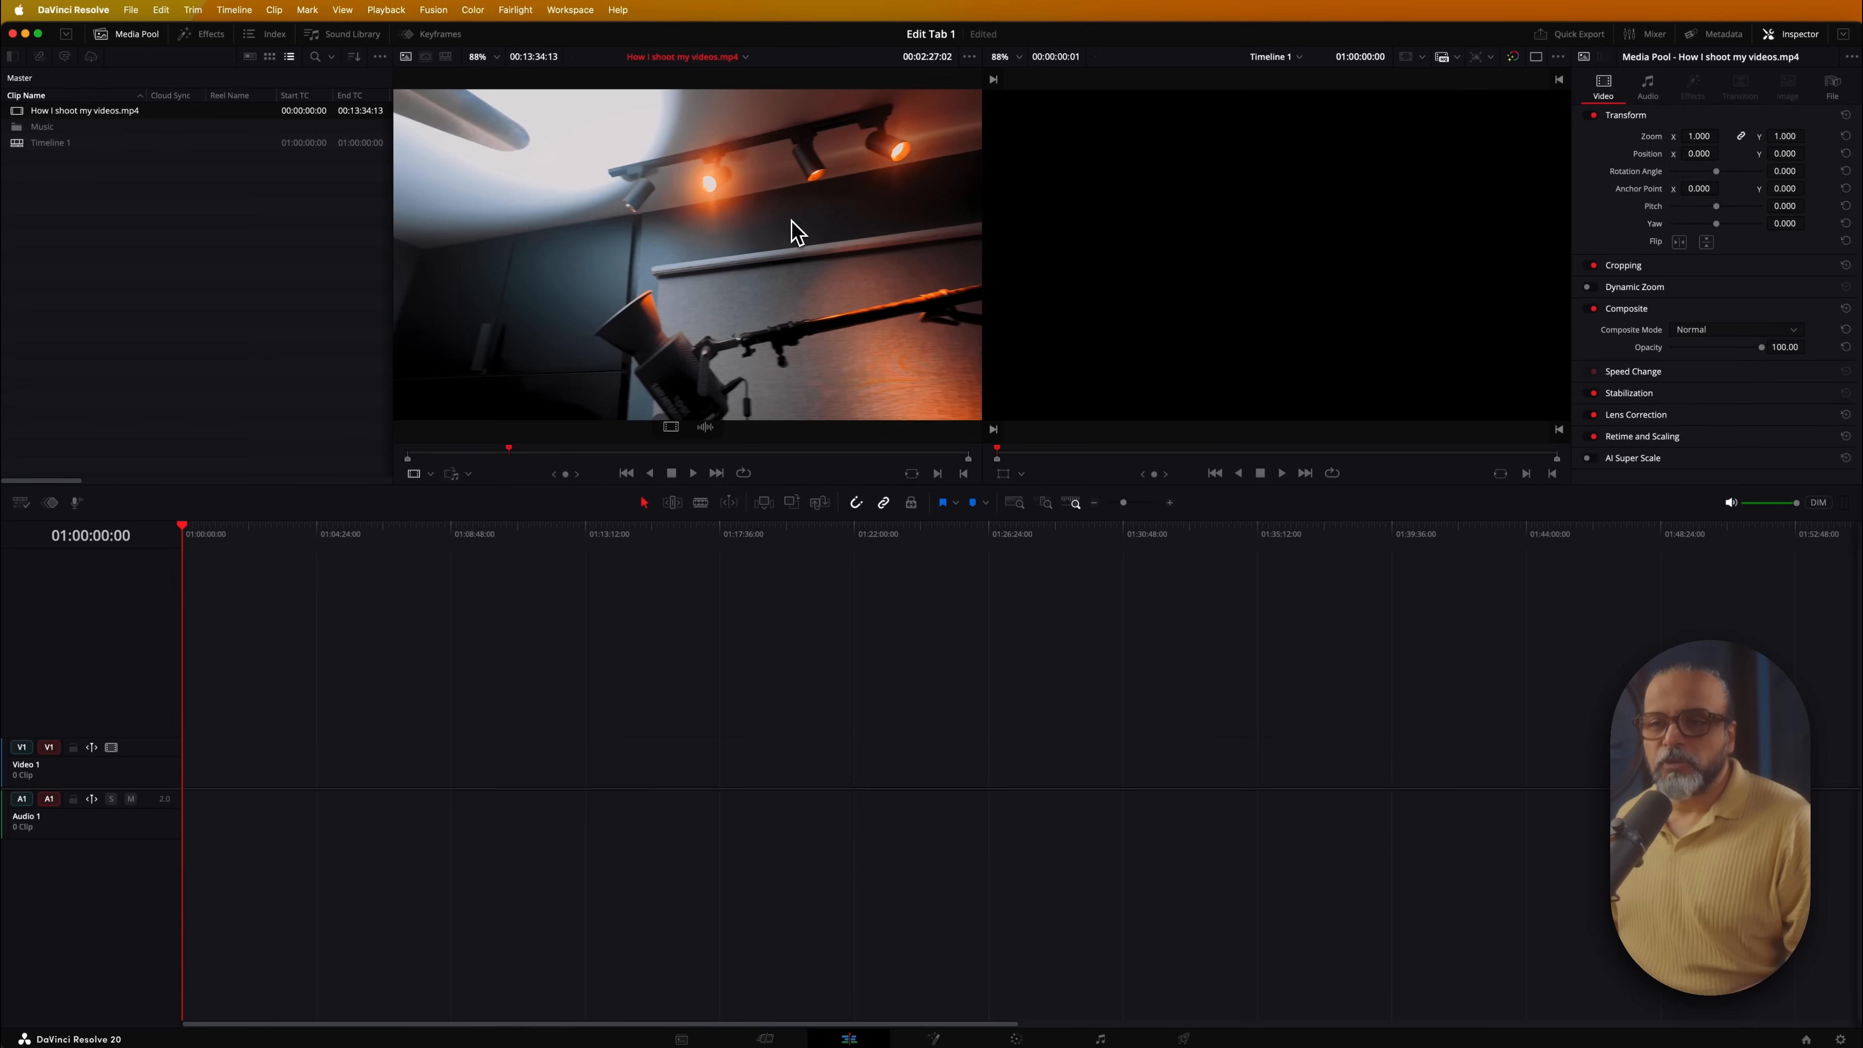
key(space)
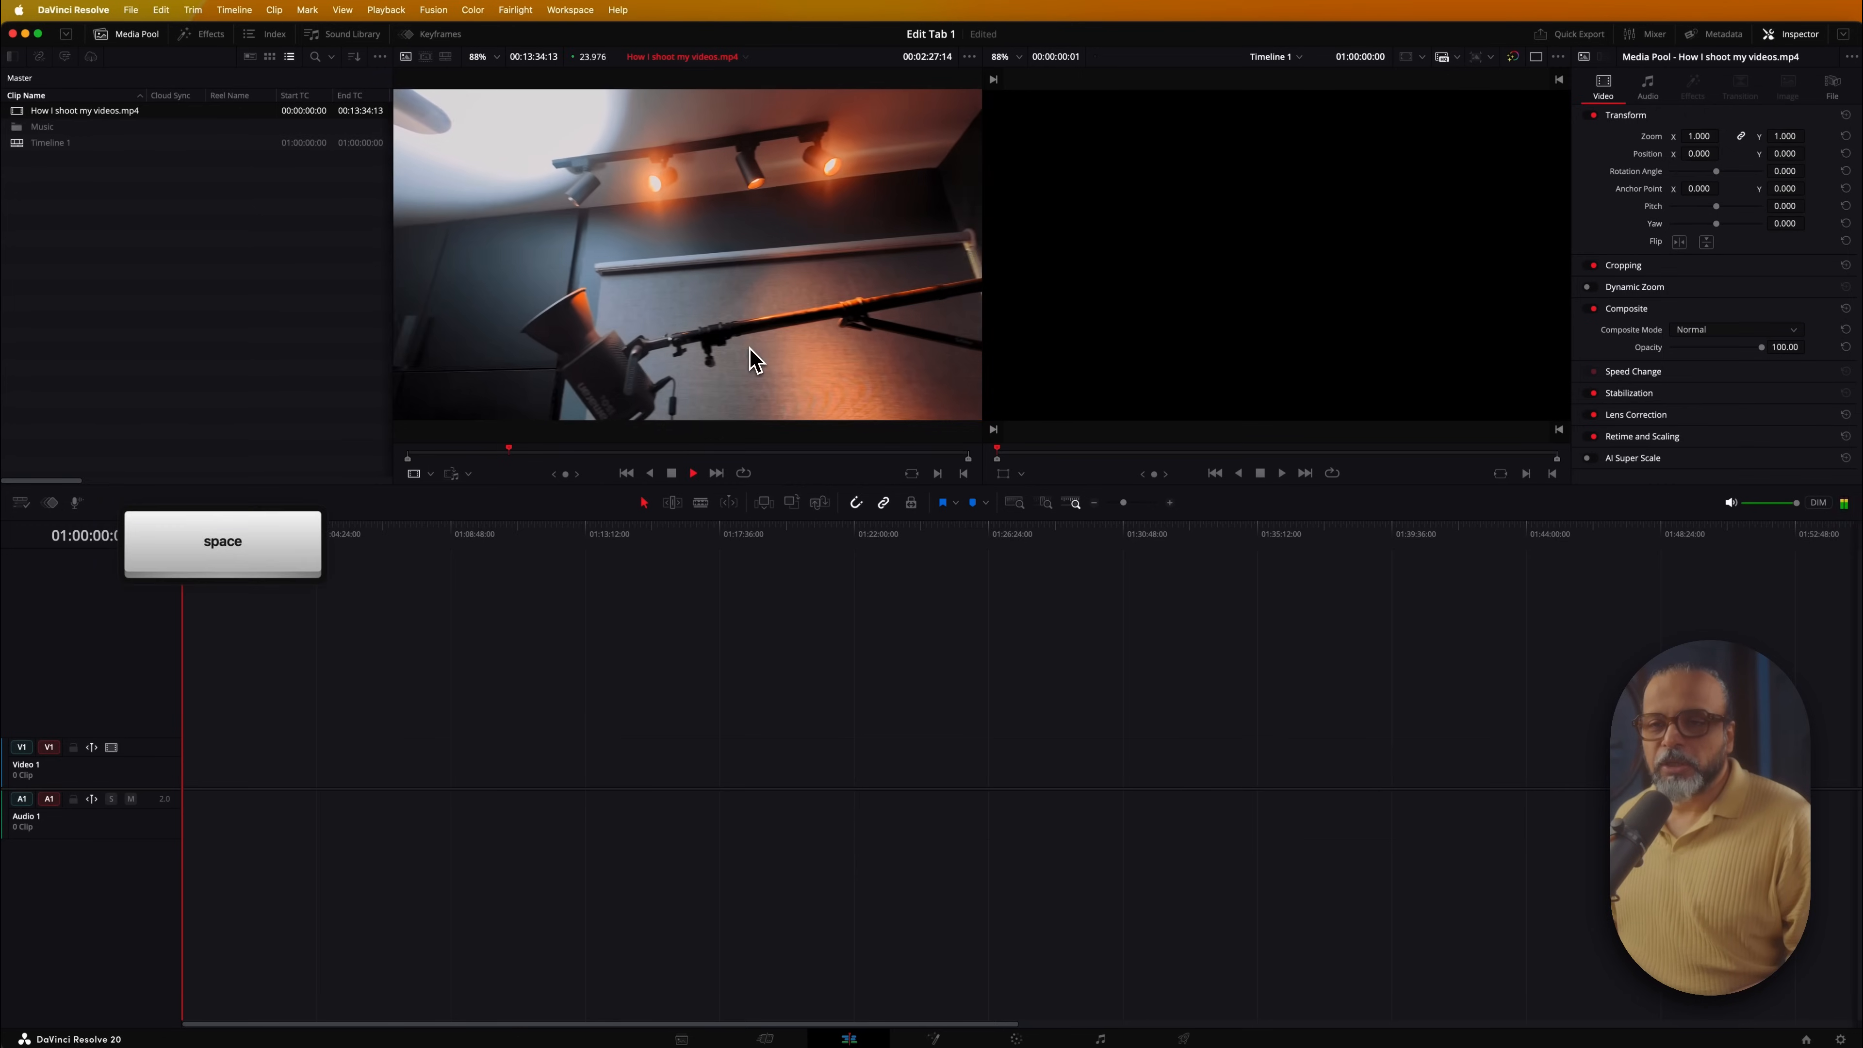
key(space)
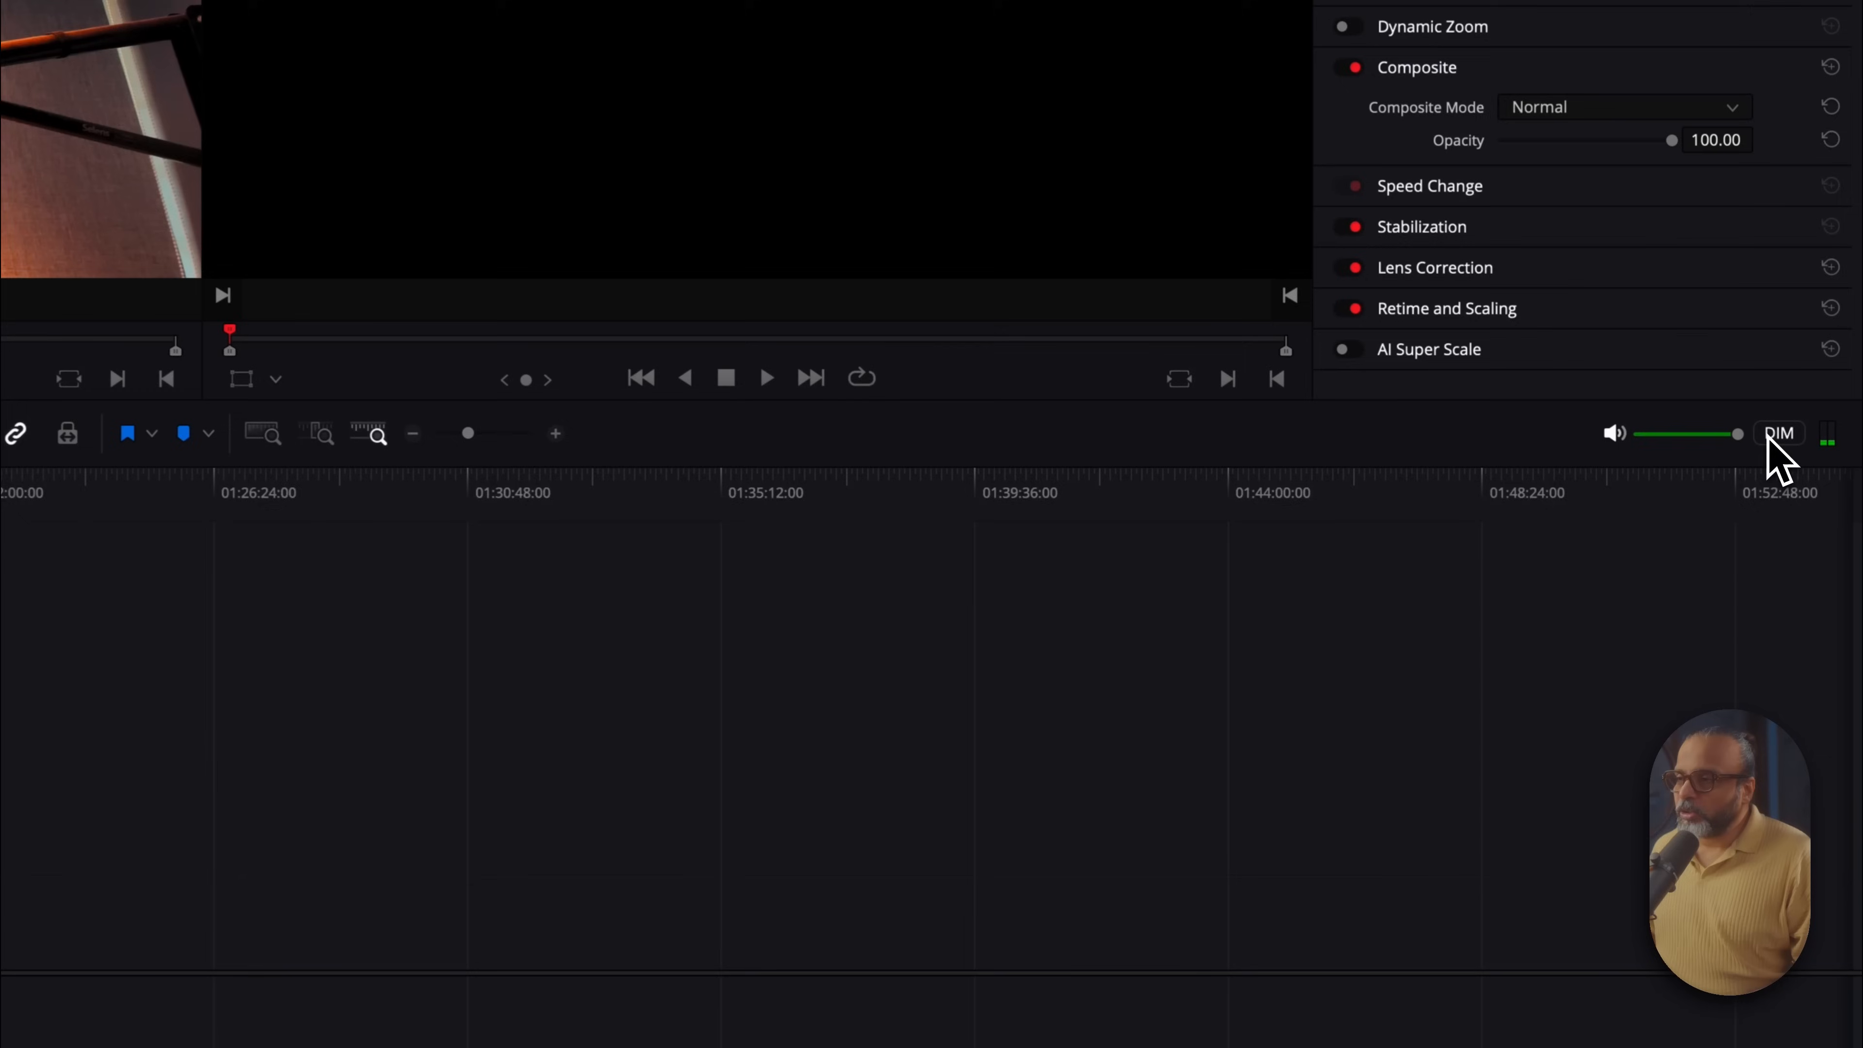
Try DIM and a -5.7 dB monitor level, mute the audio, and scrub the source back to its start
click(1775, 438)
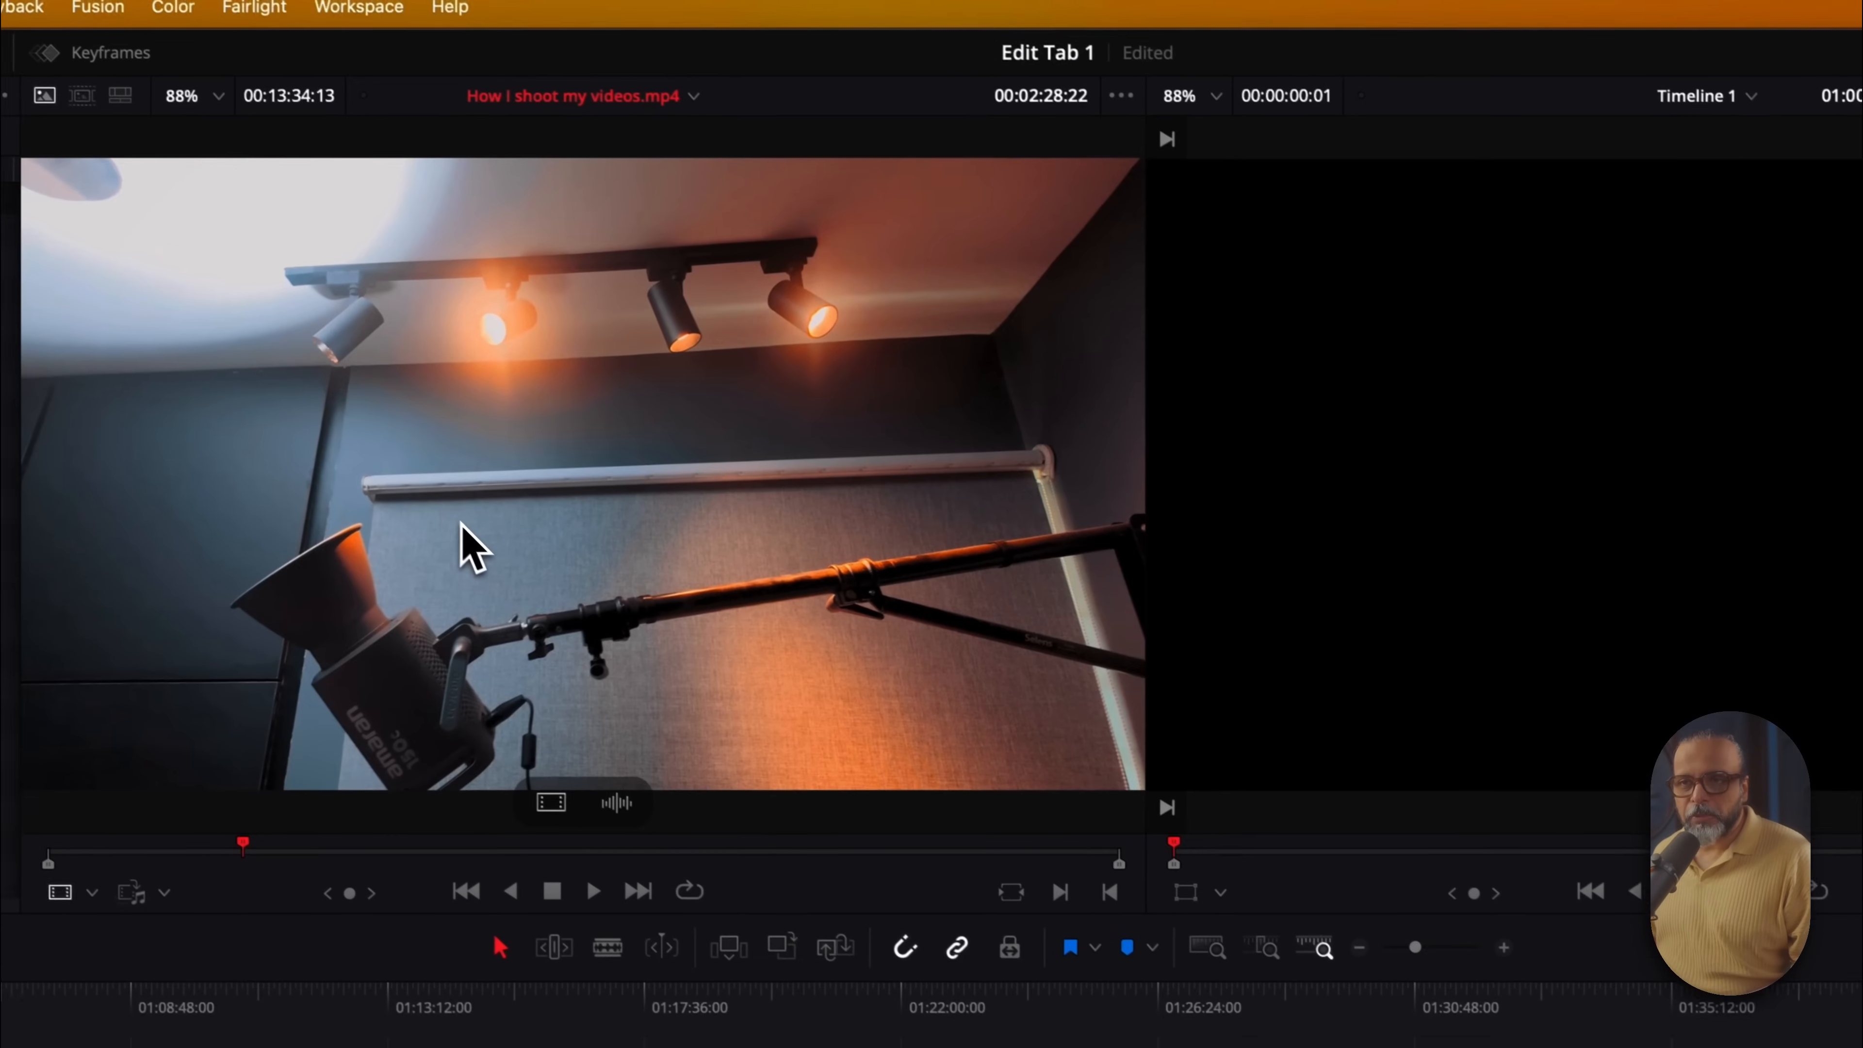
key(space)
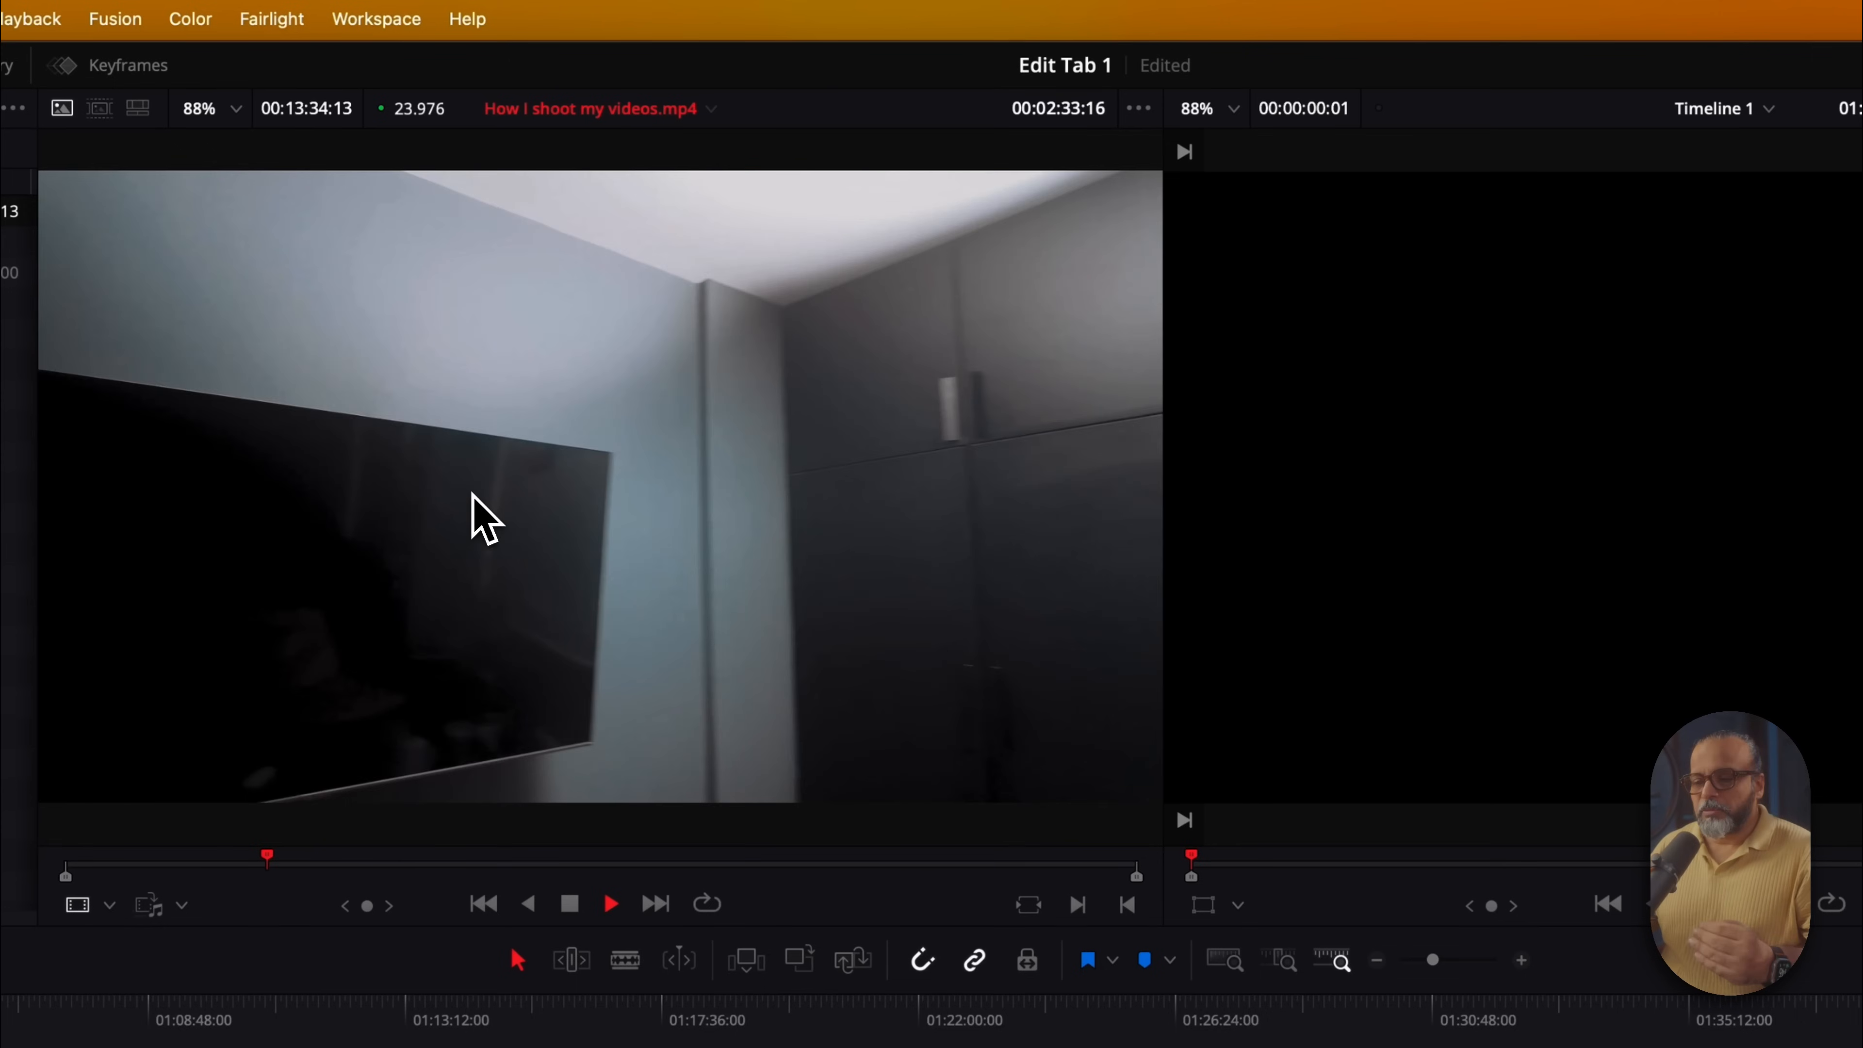
key(space)
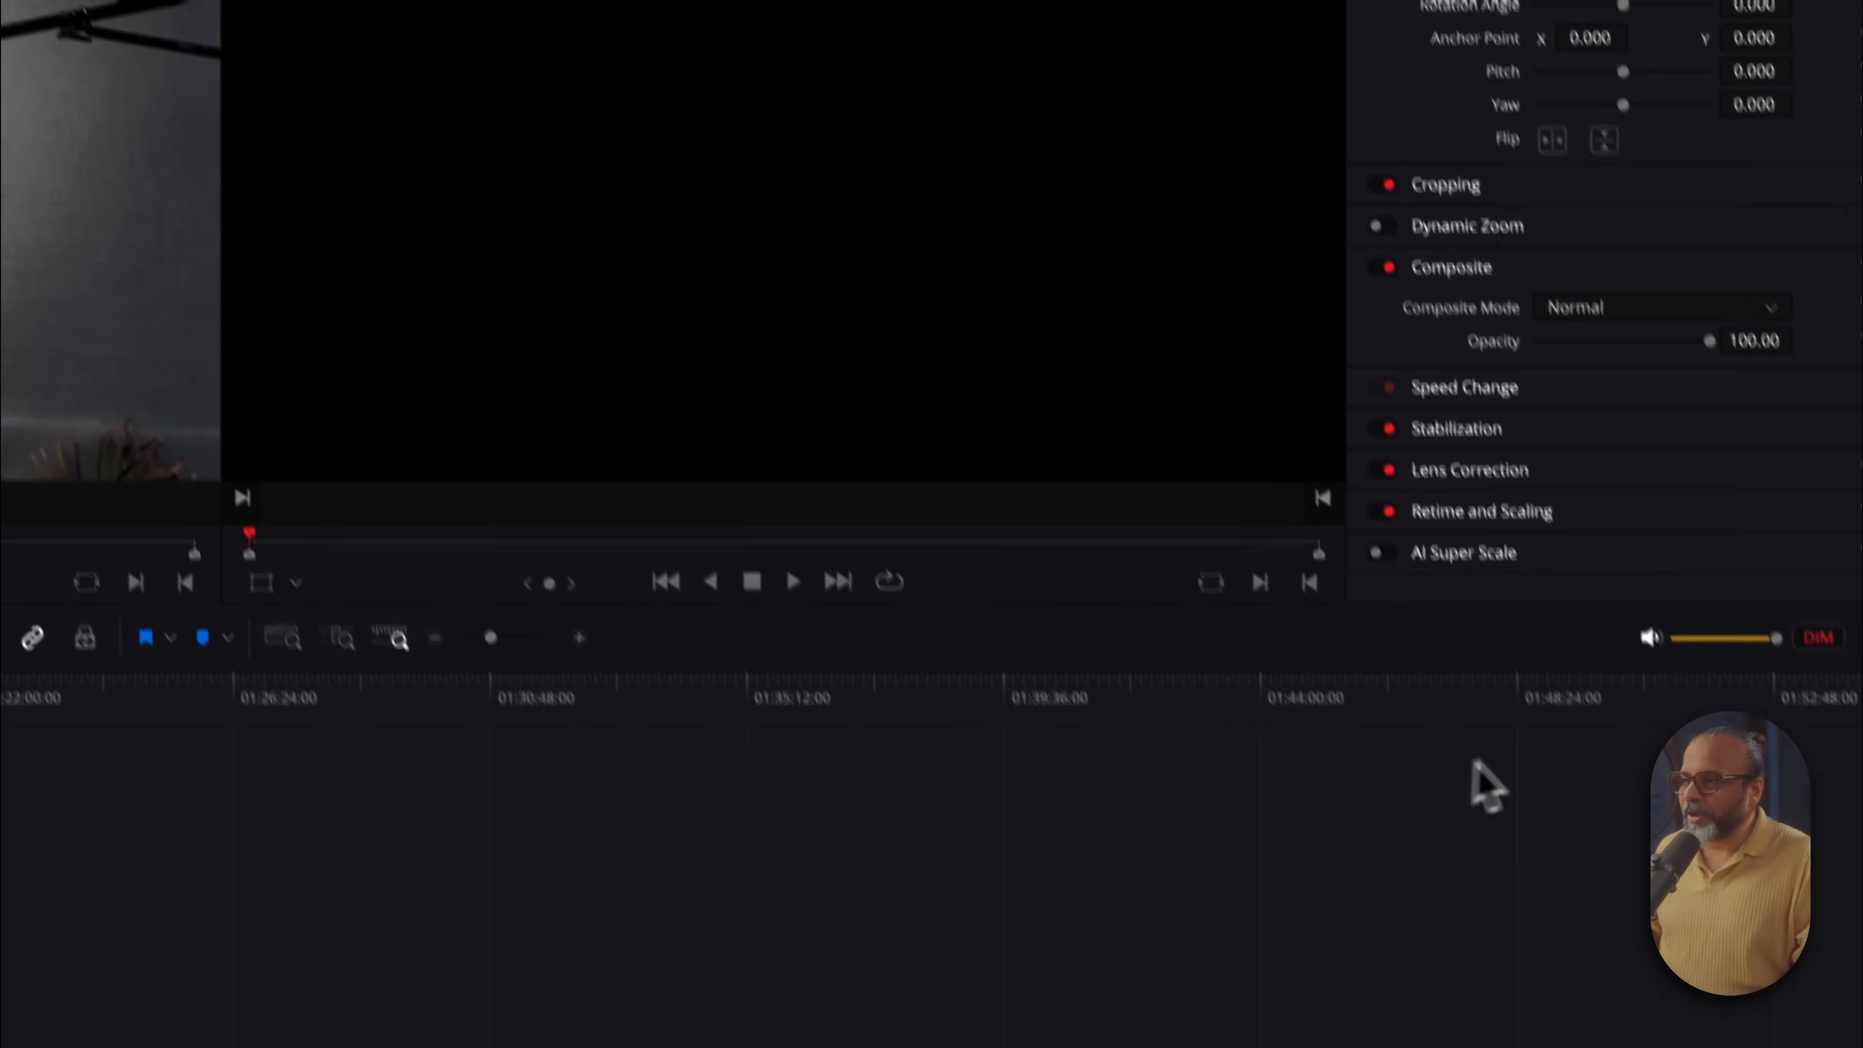
click(1767, 468)
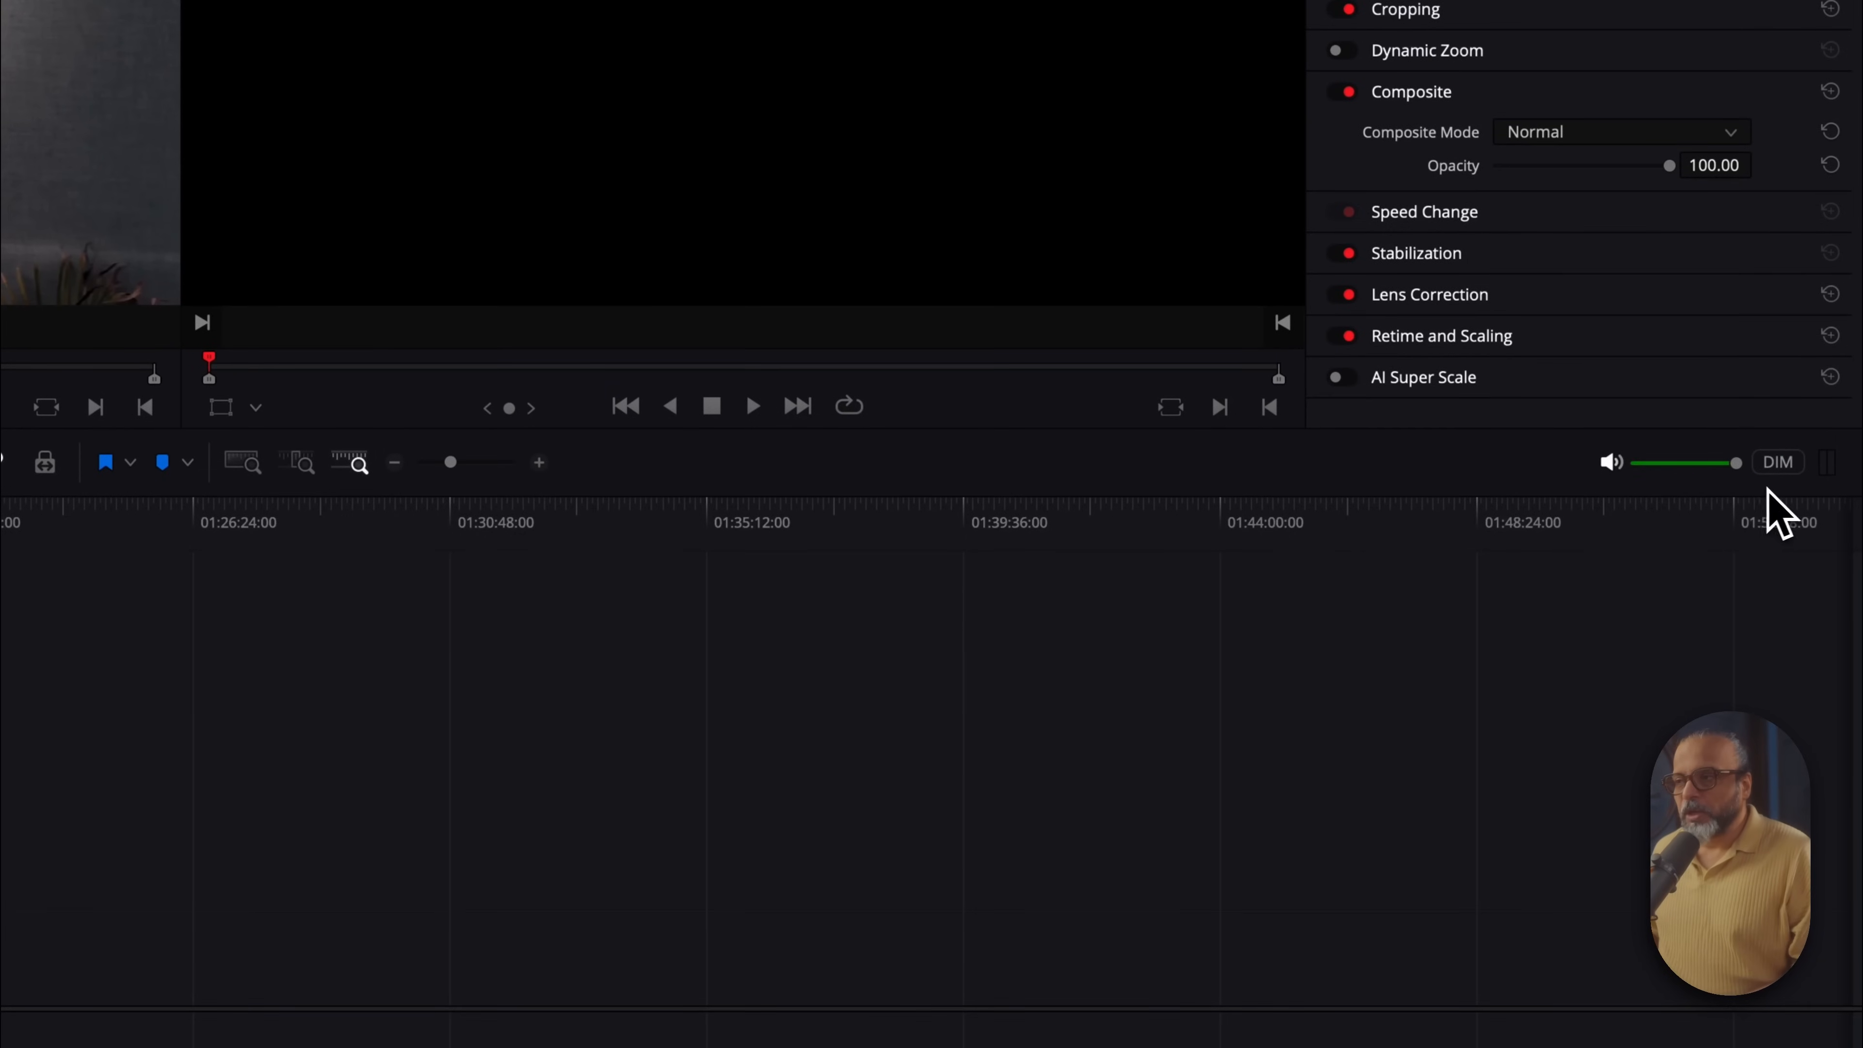
mouse_move(1734, 475)
mouse_down()
mouse_move(1648, 469)
mouse_move(1713, 470)
mouse_up()
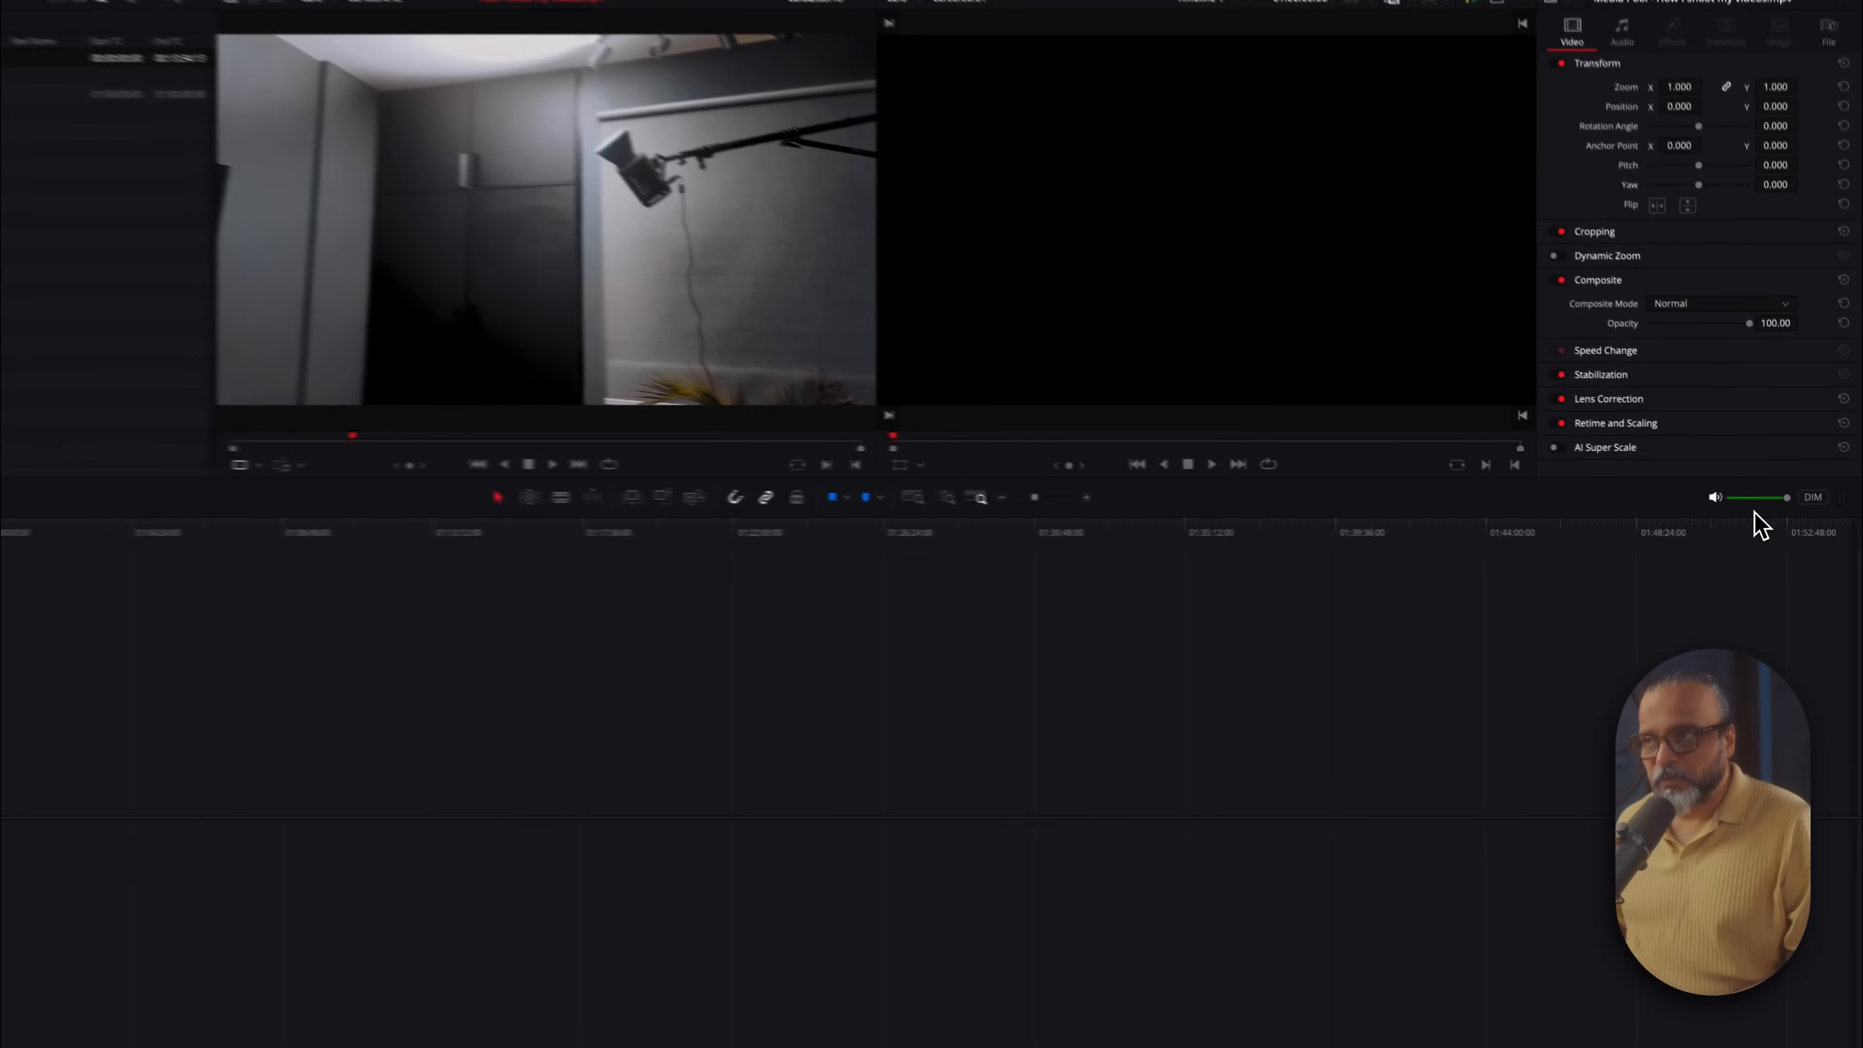
click(1730, 504)
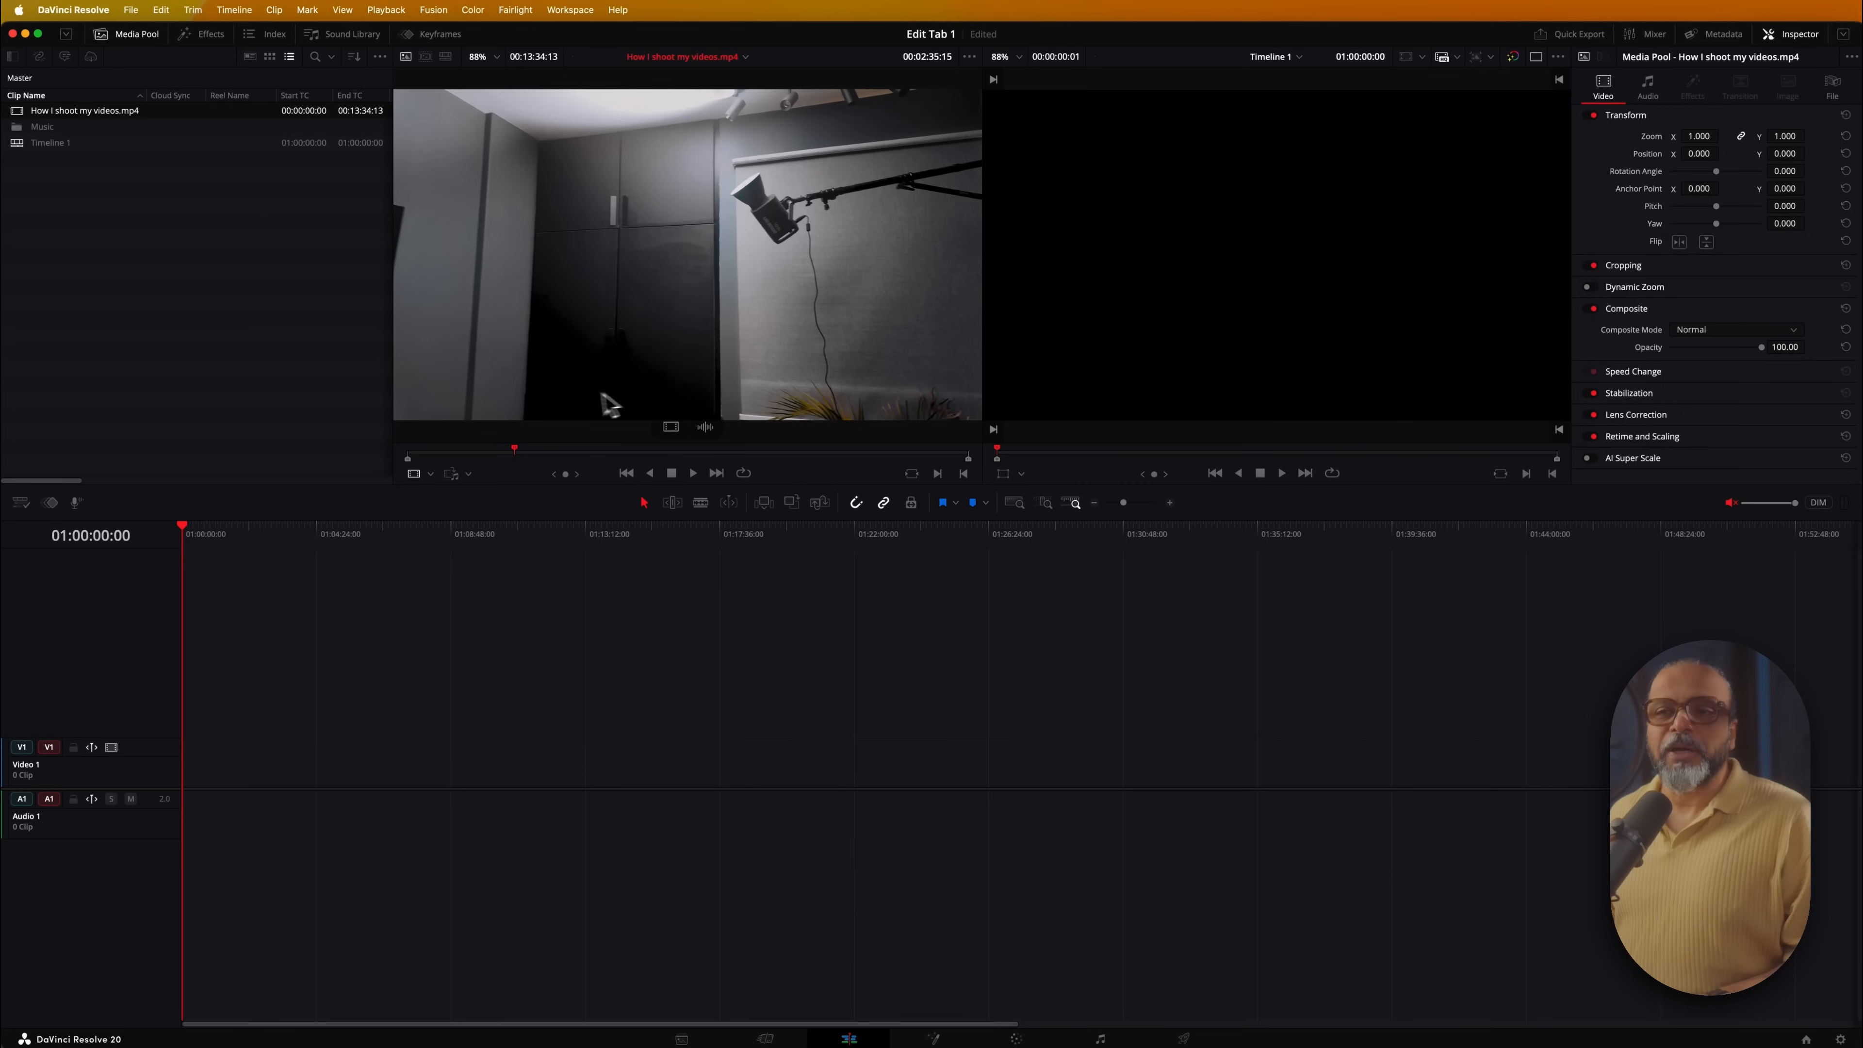
drag(525, 462, 388, 463)
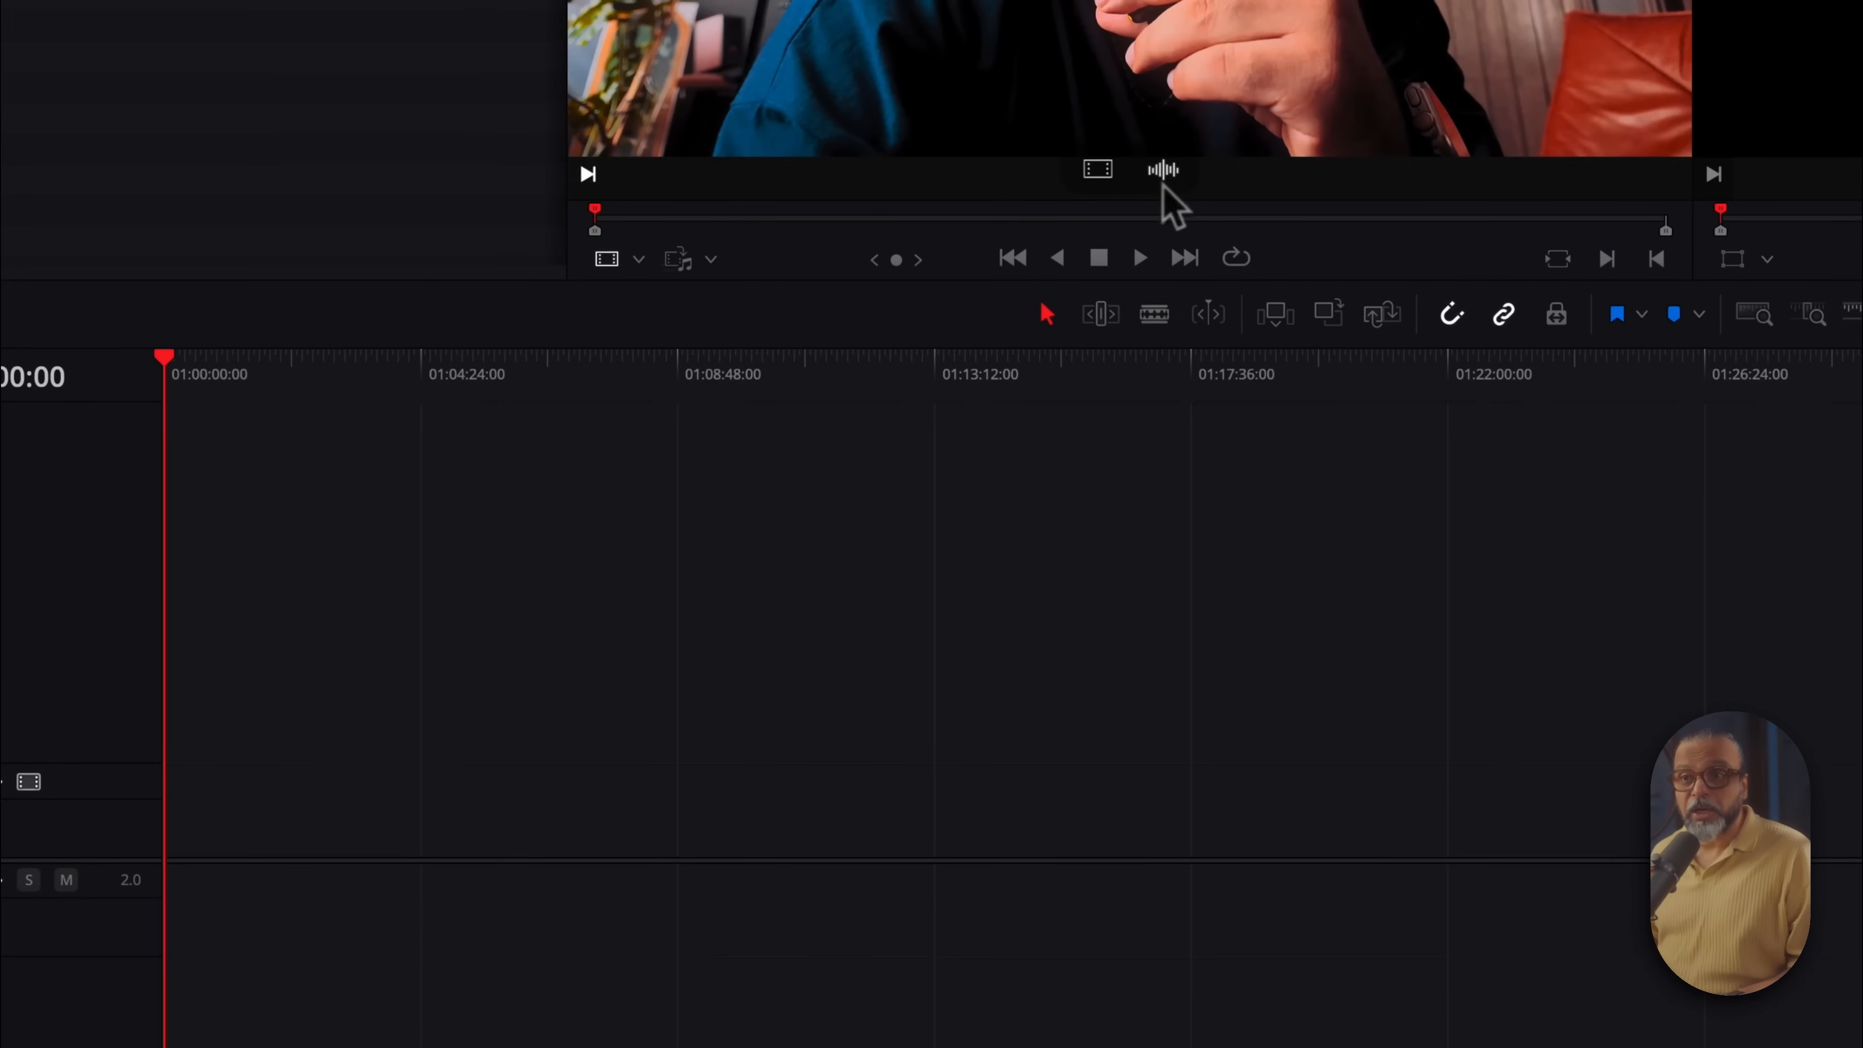
drag(1100, 277, 161, 919)
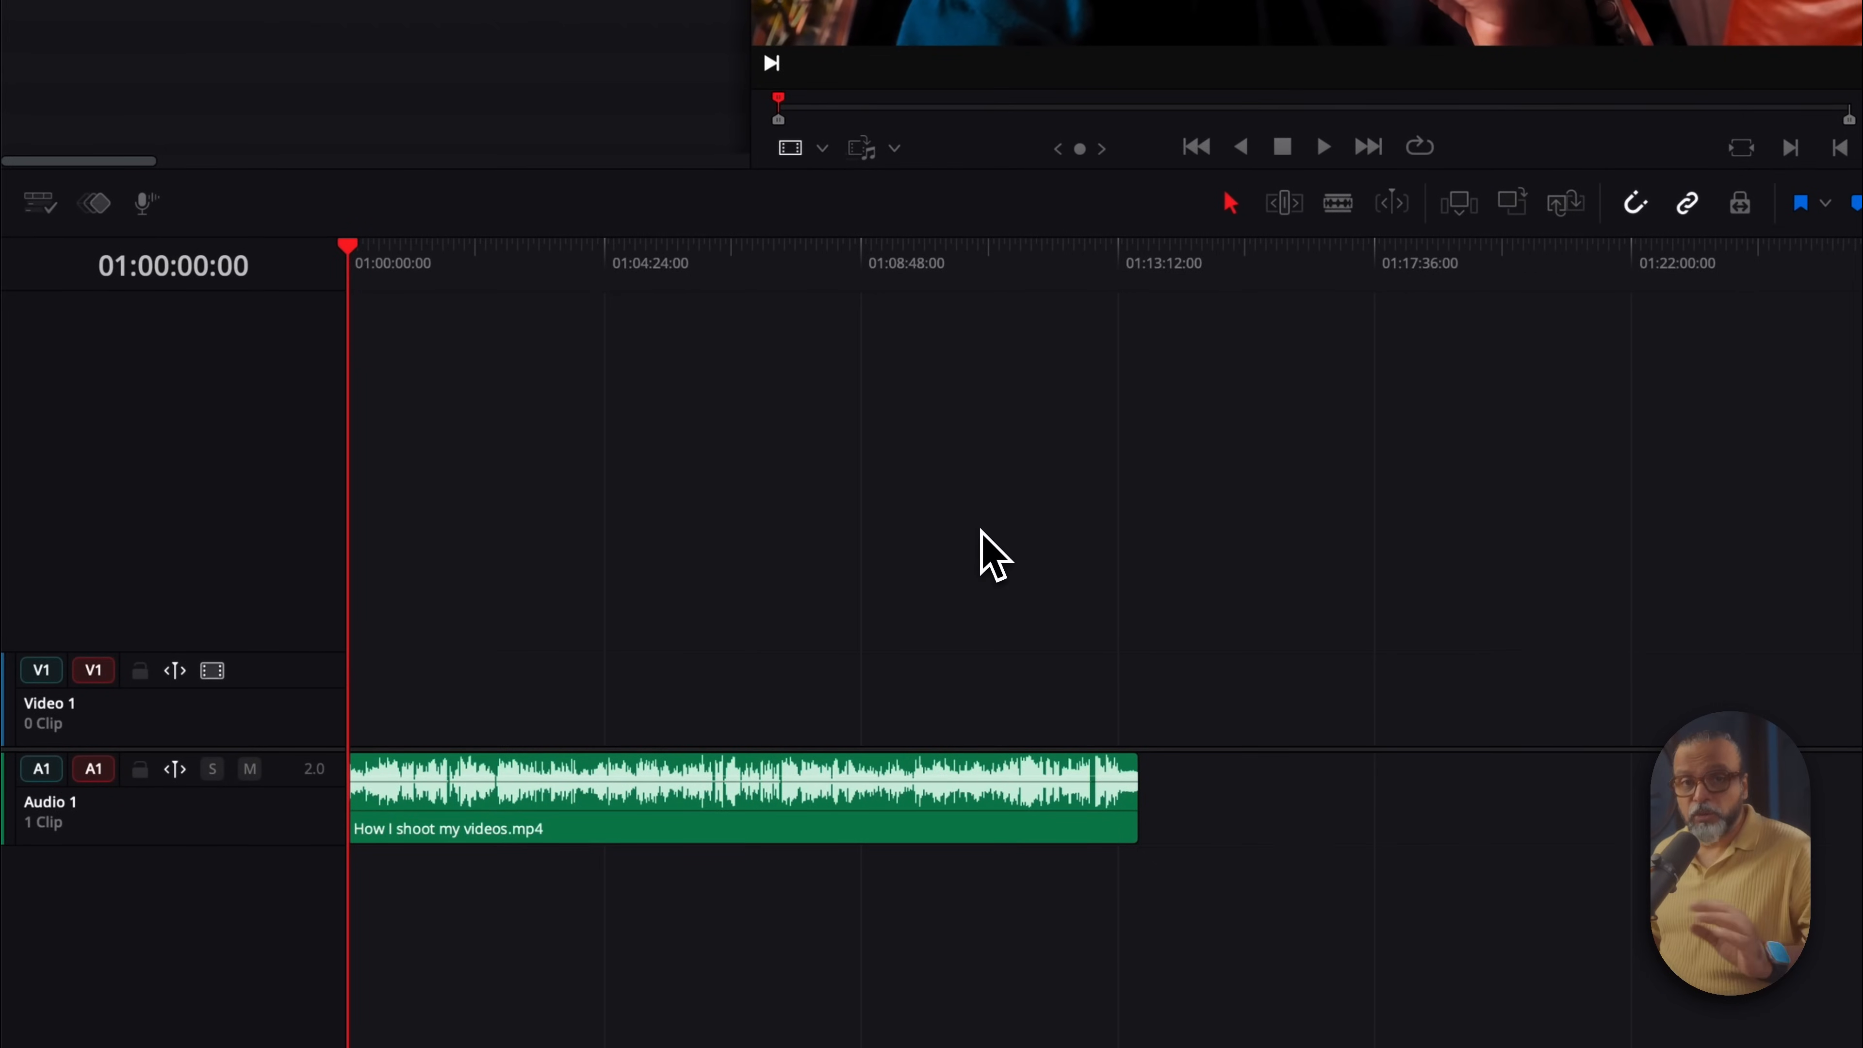
key(super+z)
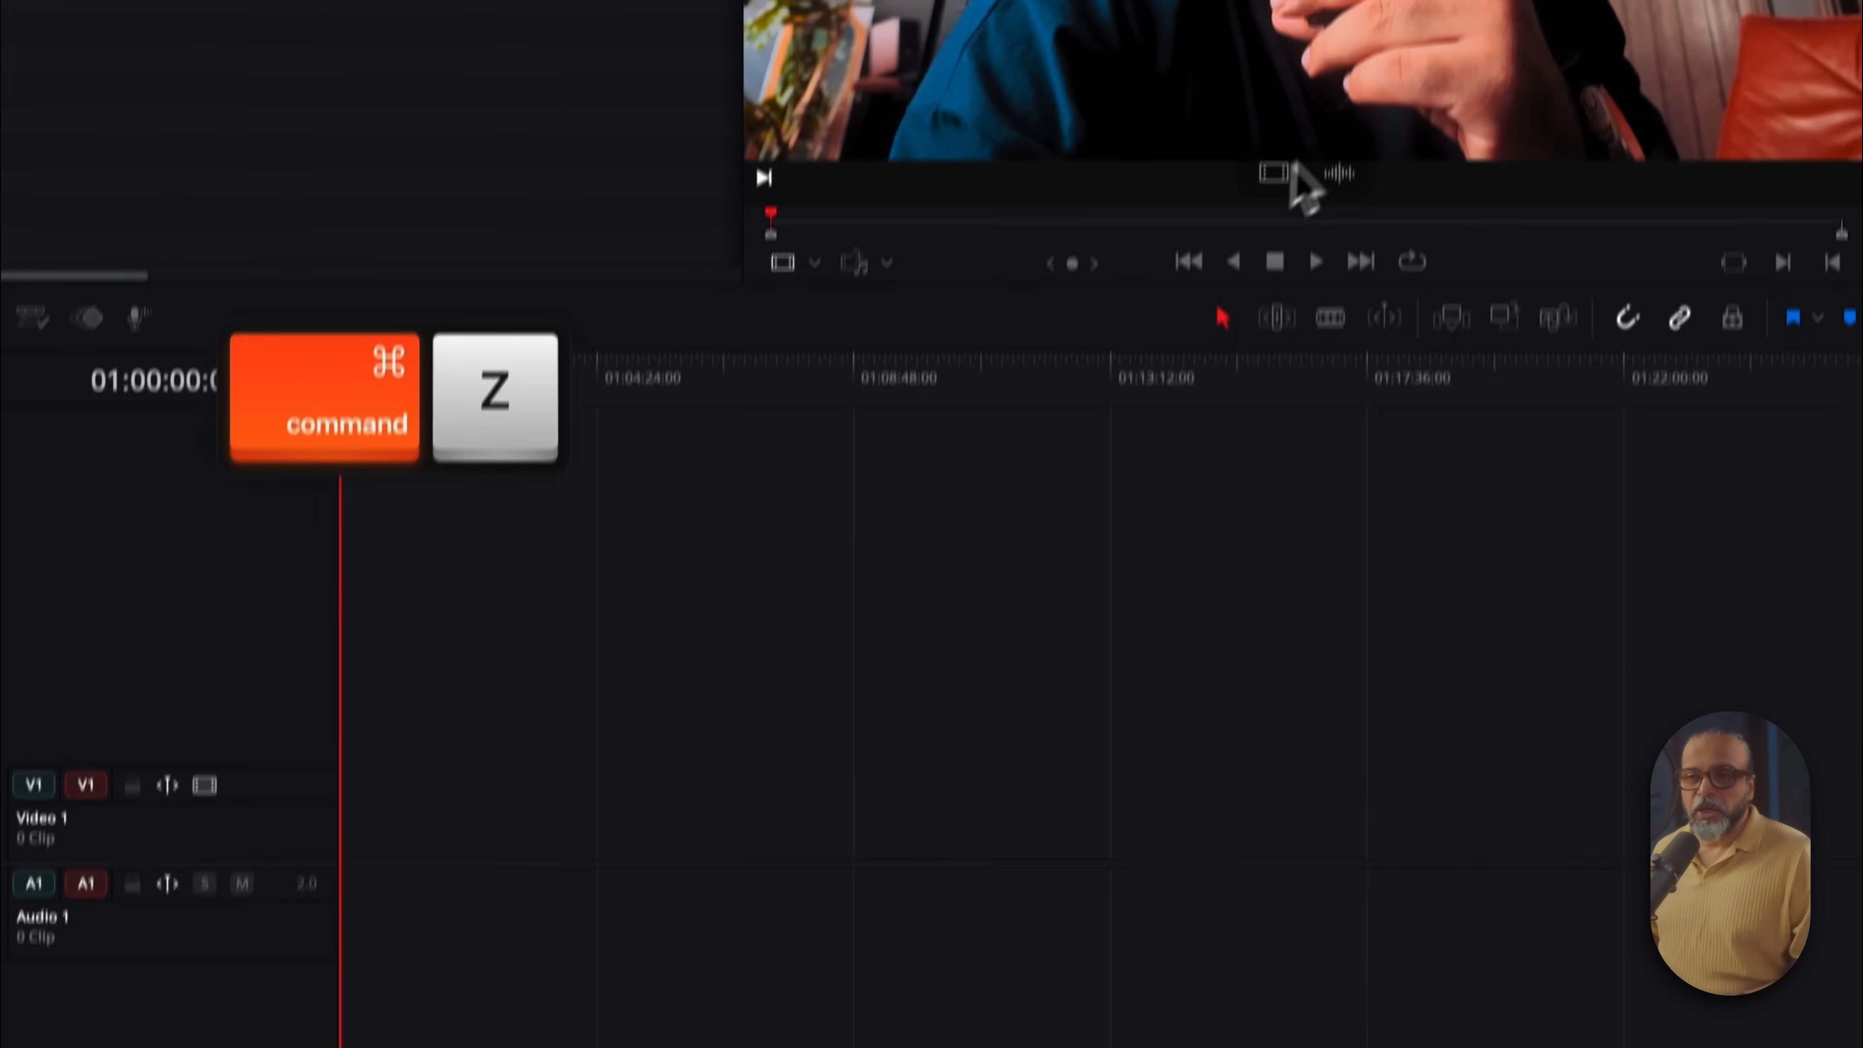
drag(1265, 287, 350, 884)
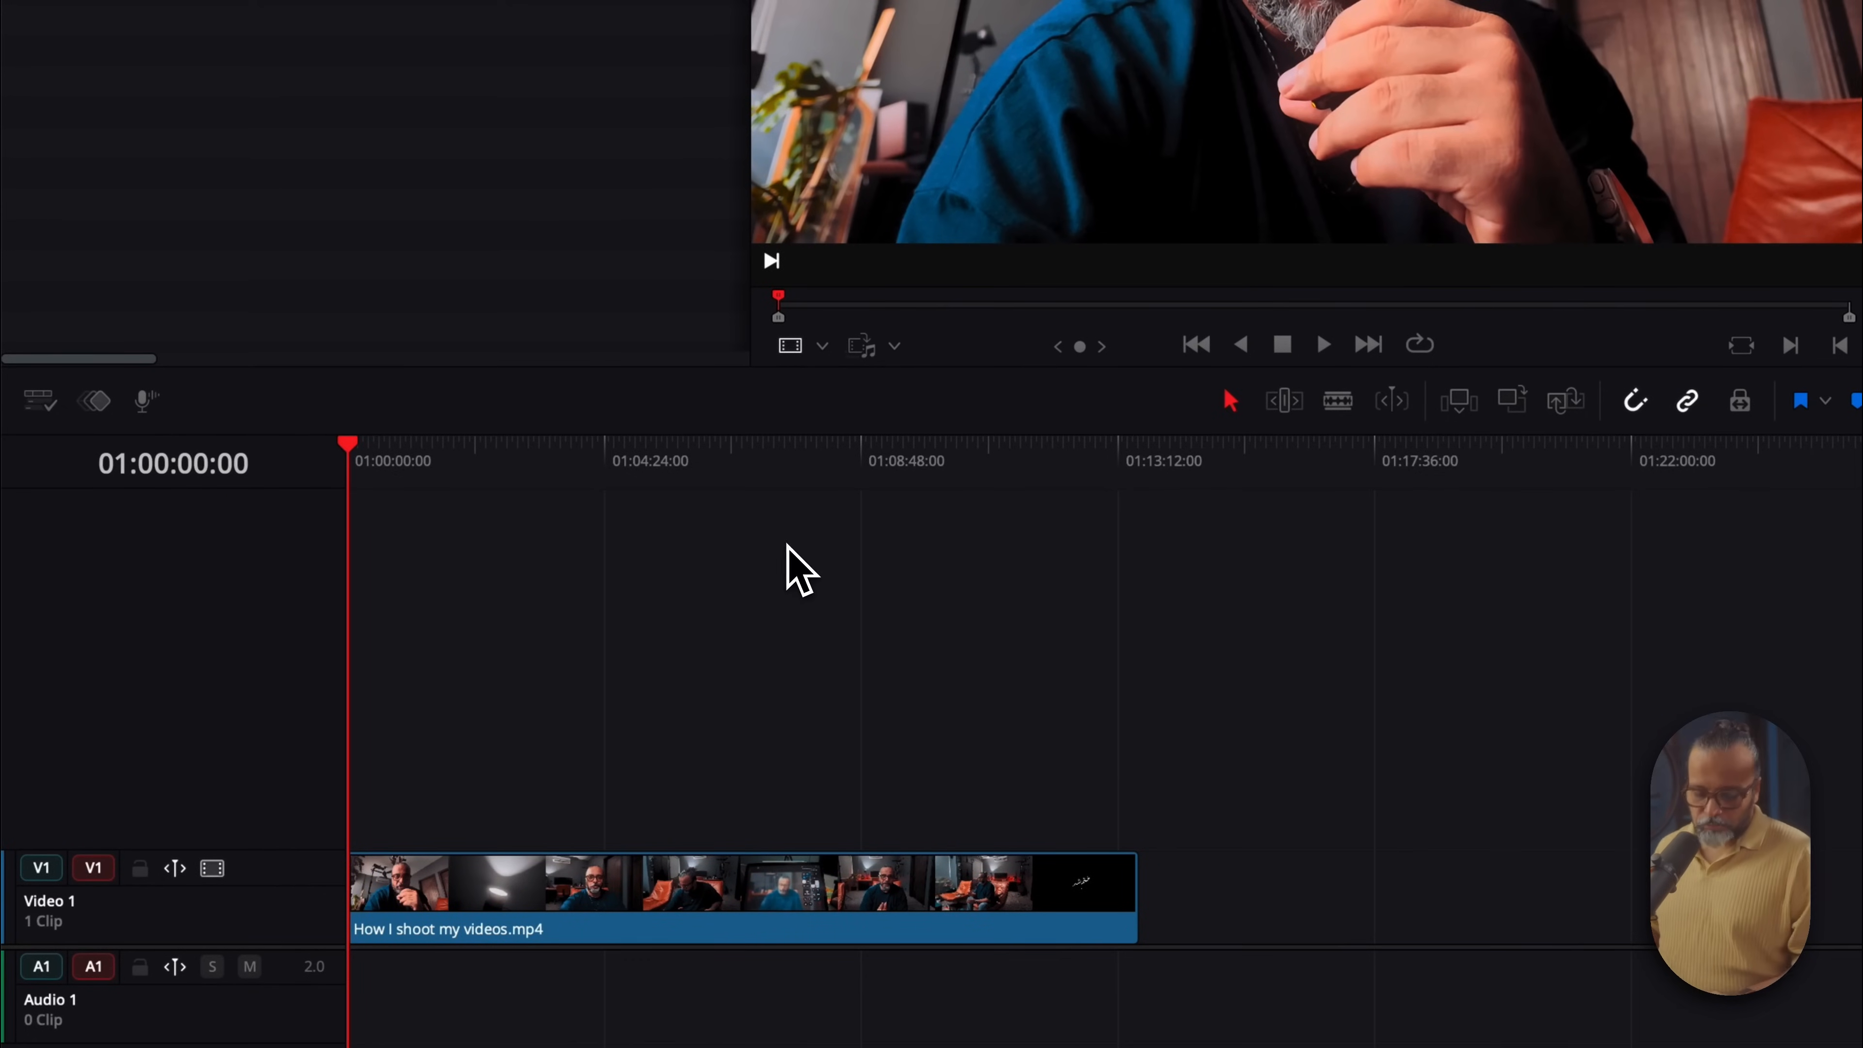
key(super+z)
drag(718, 251, 206, 767)
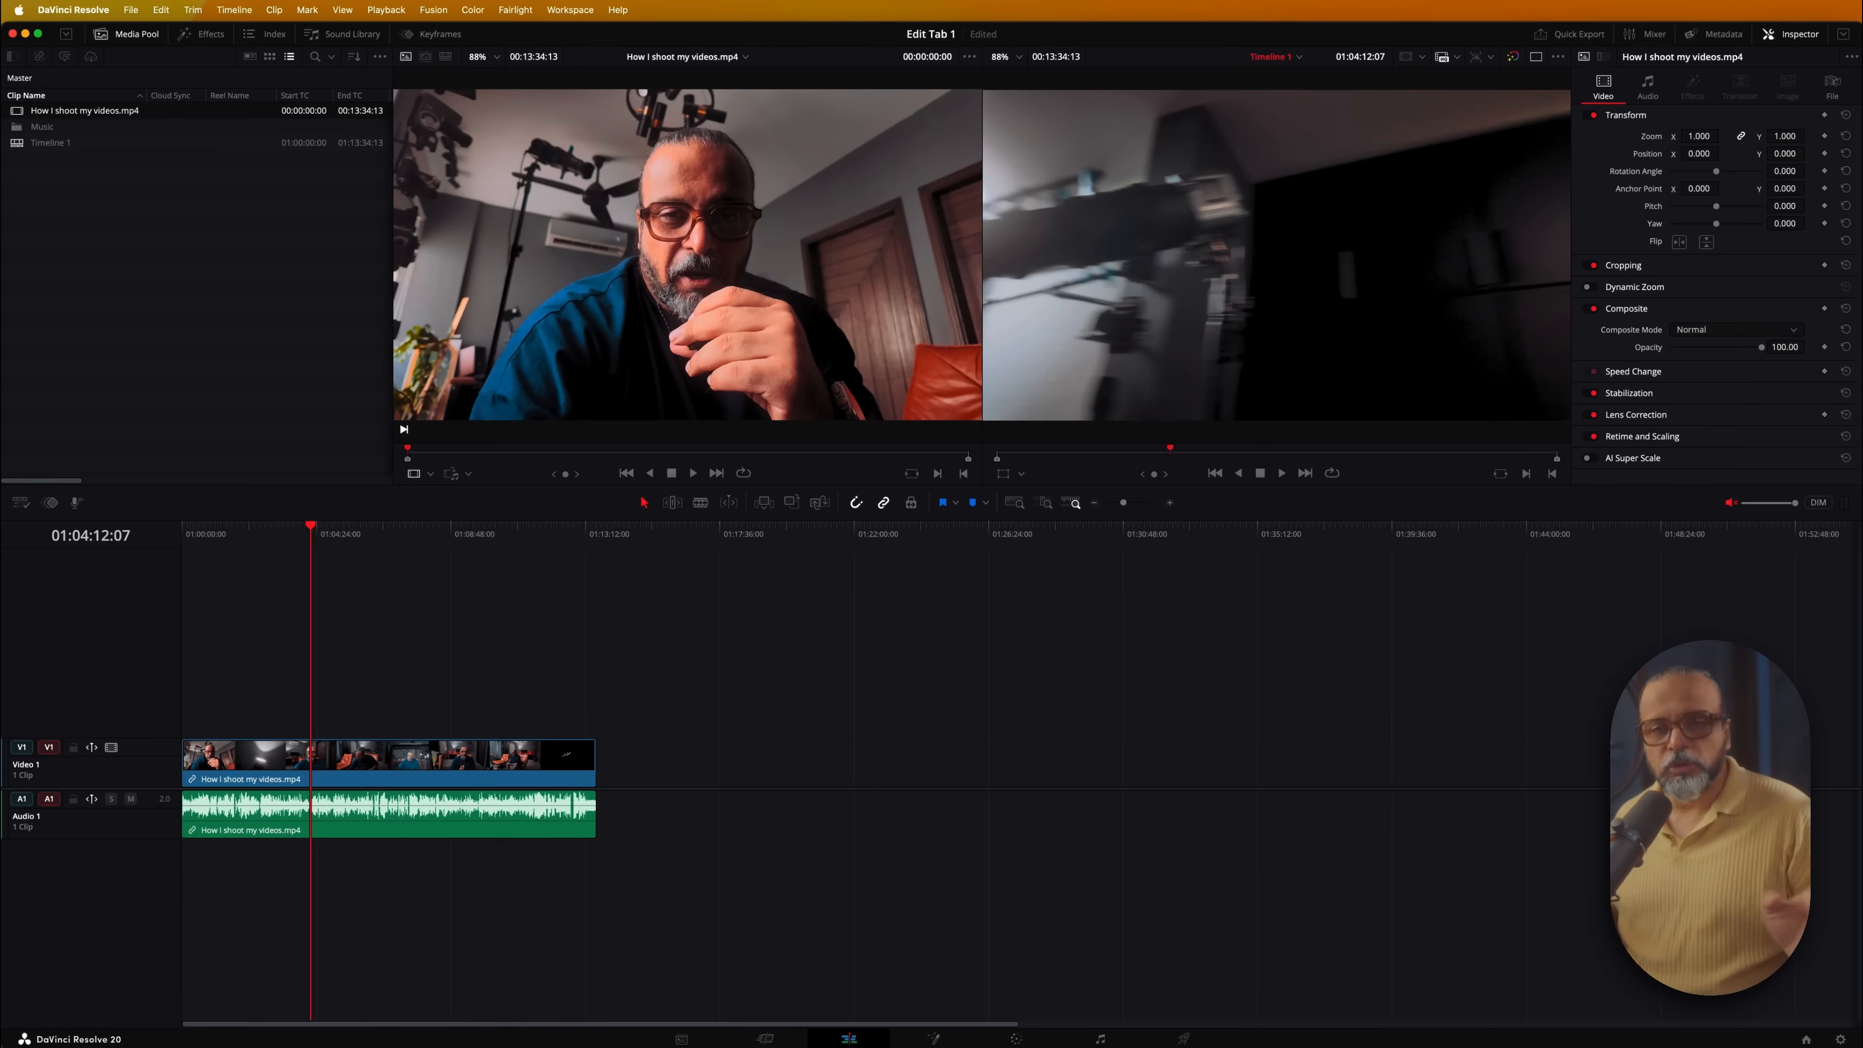
click(208, 558)
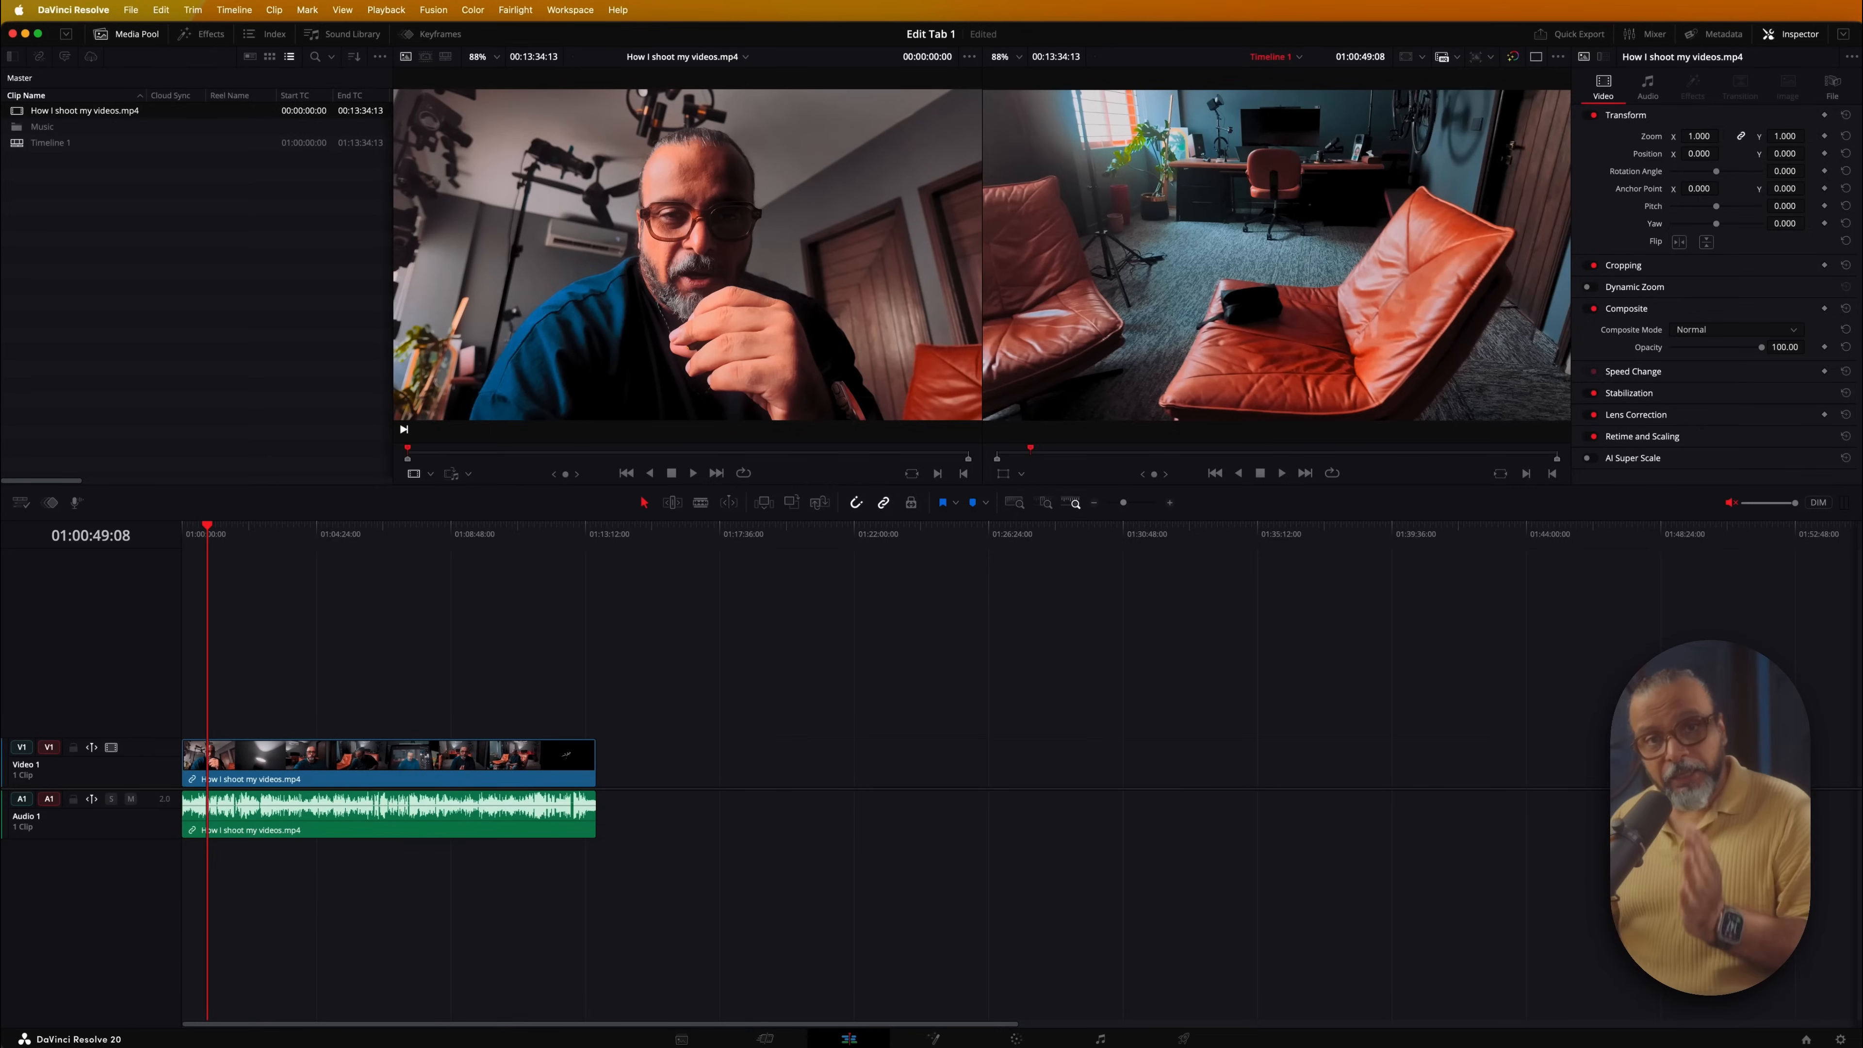
key(super+z)
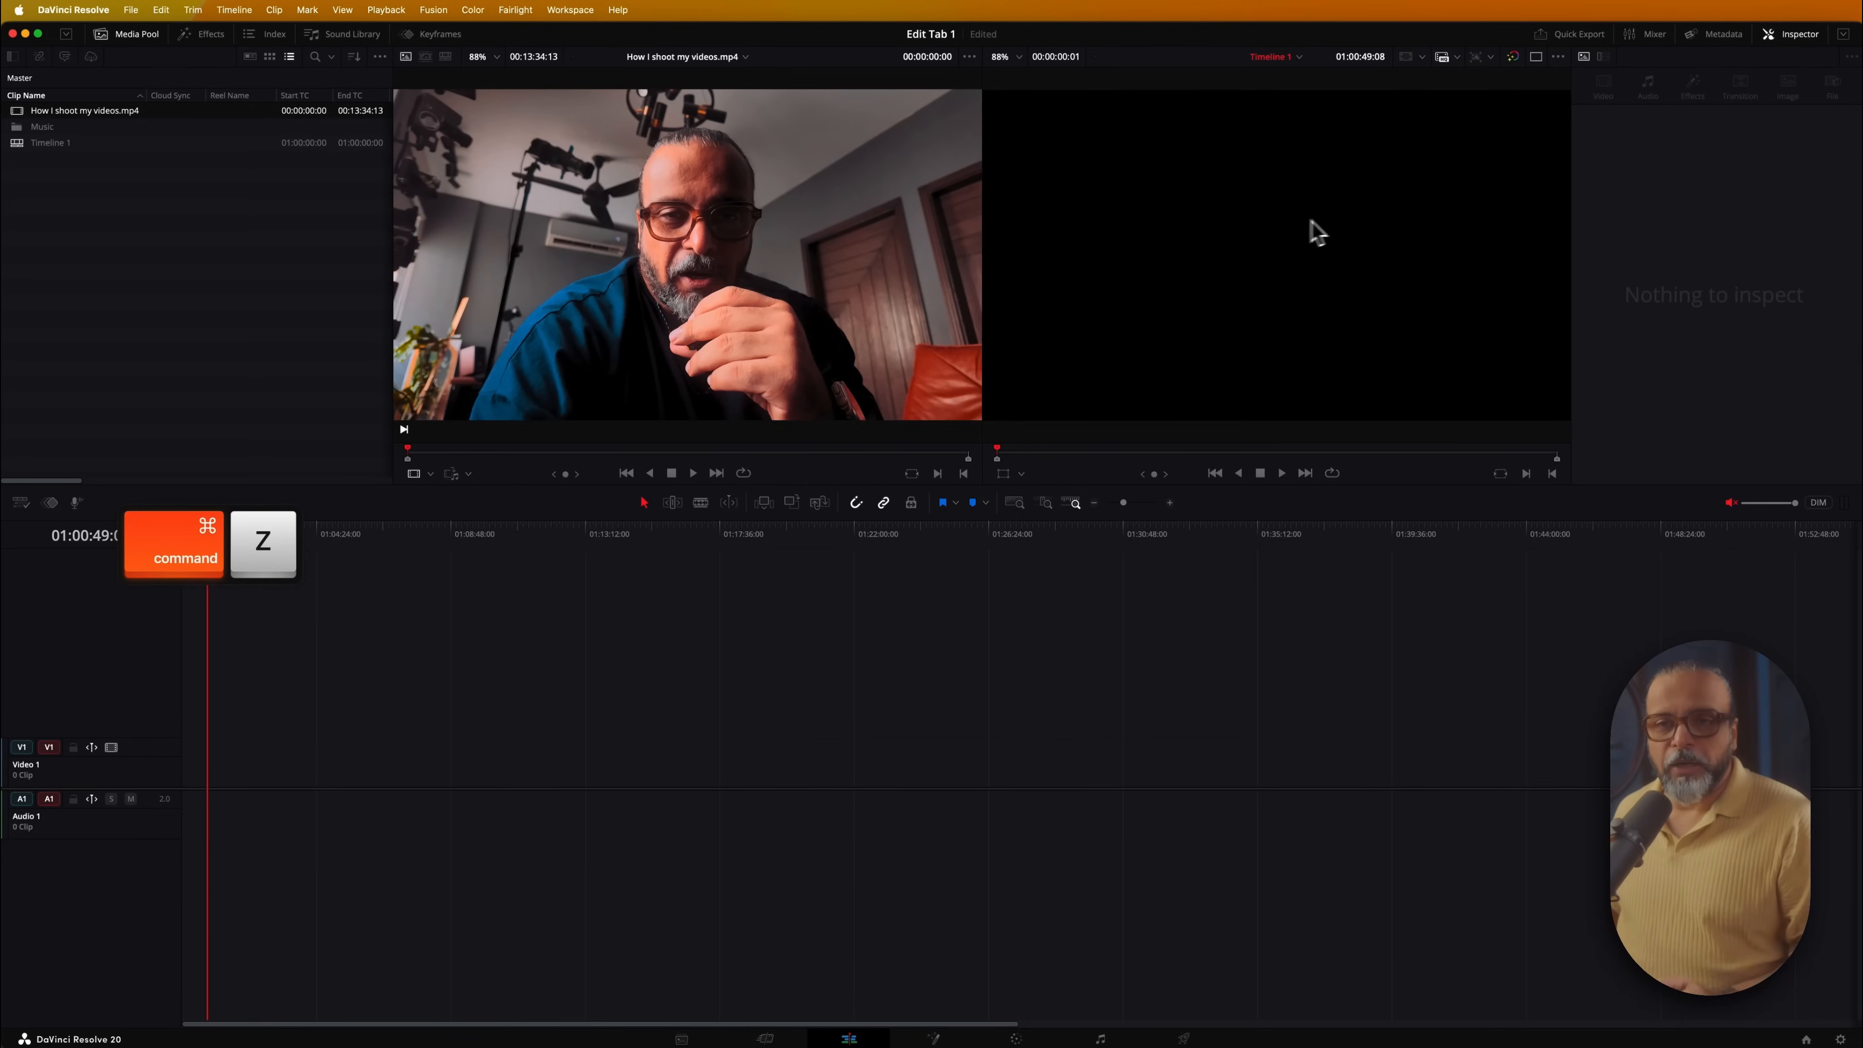
Mark a 00:00:06:10 office-chairs section in the source and drop it onto V1 and A1
drag(427, 454, 435, 455)
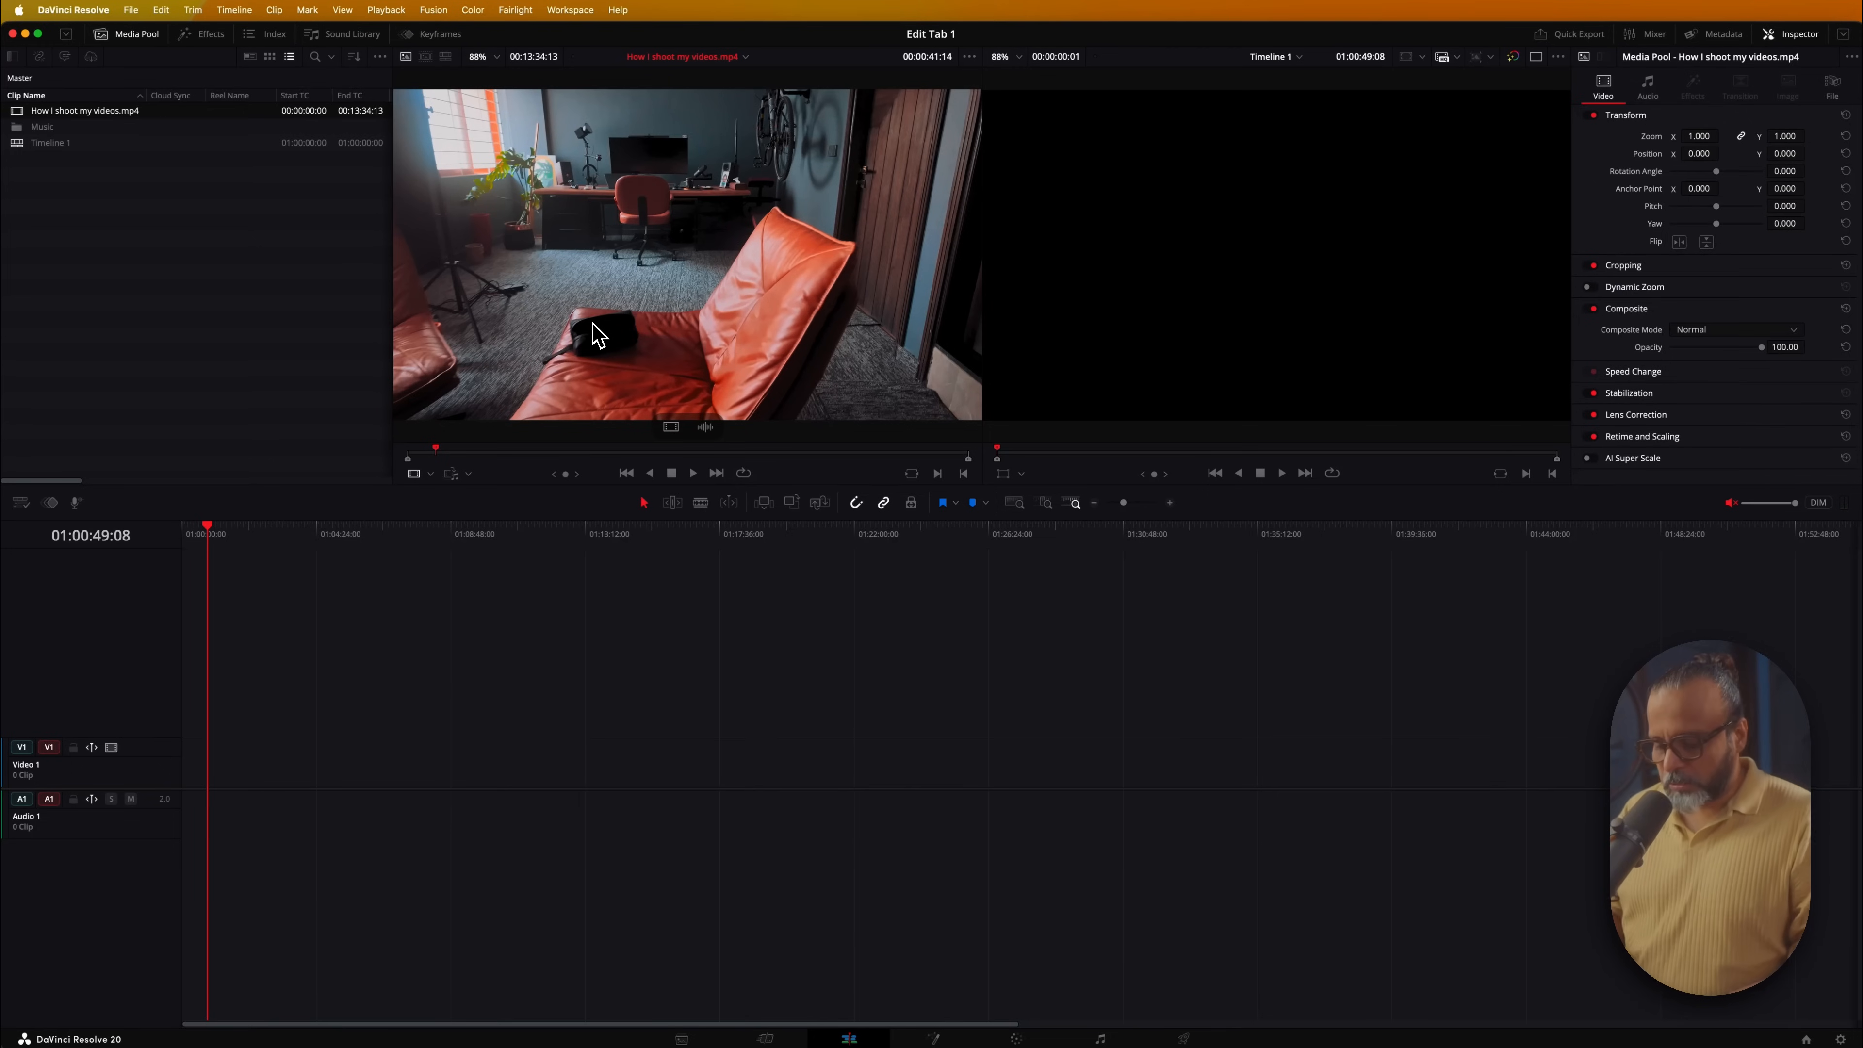
key(i)
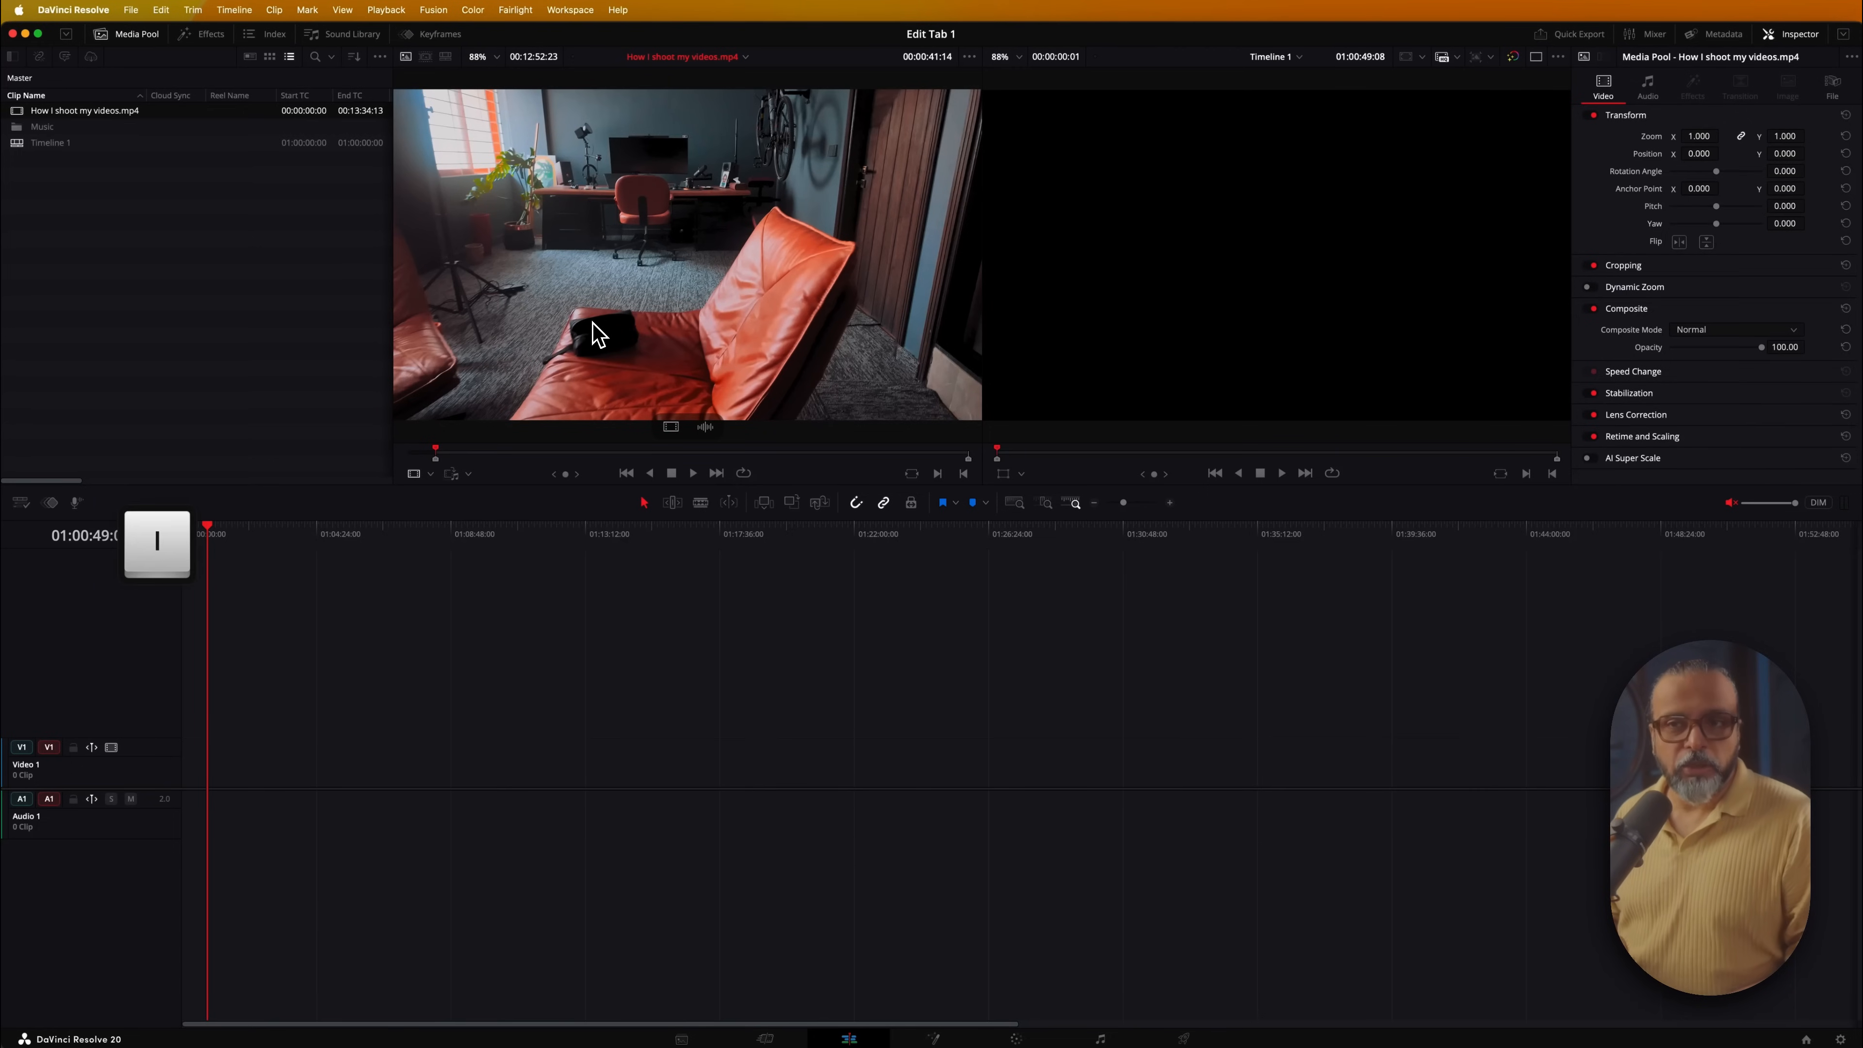
key(space)
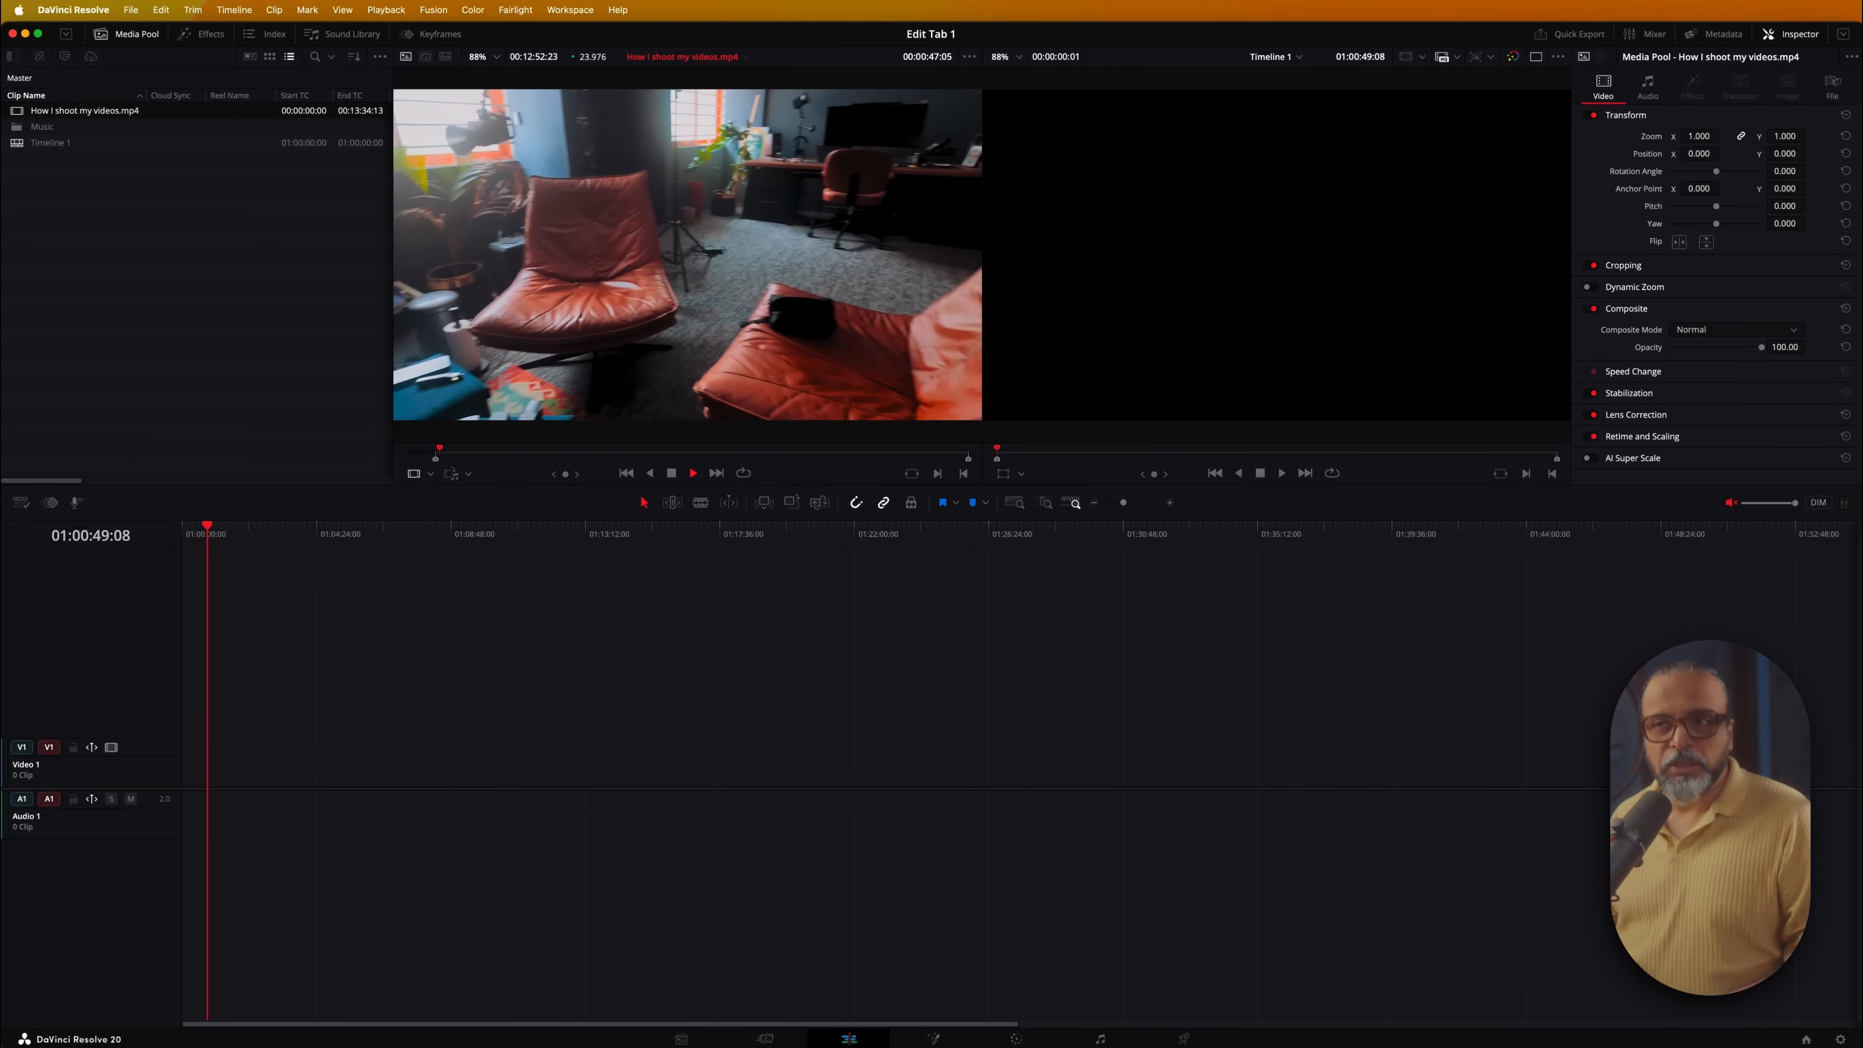
key(space)
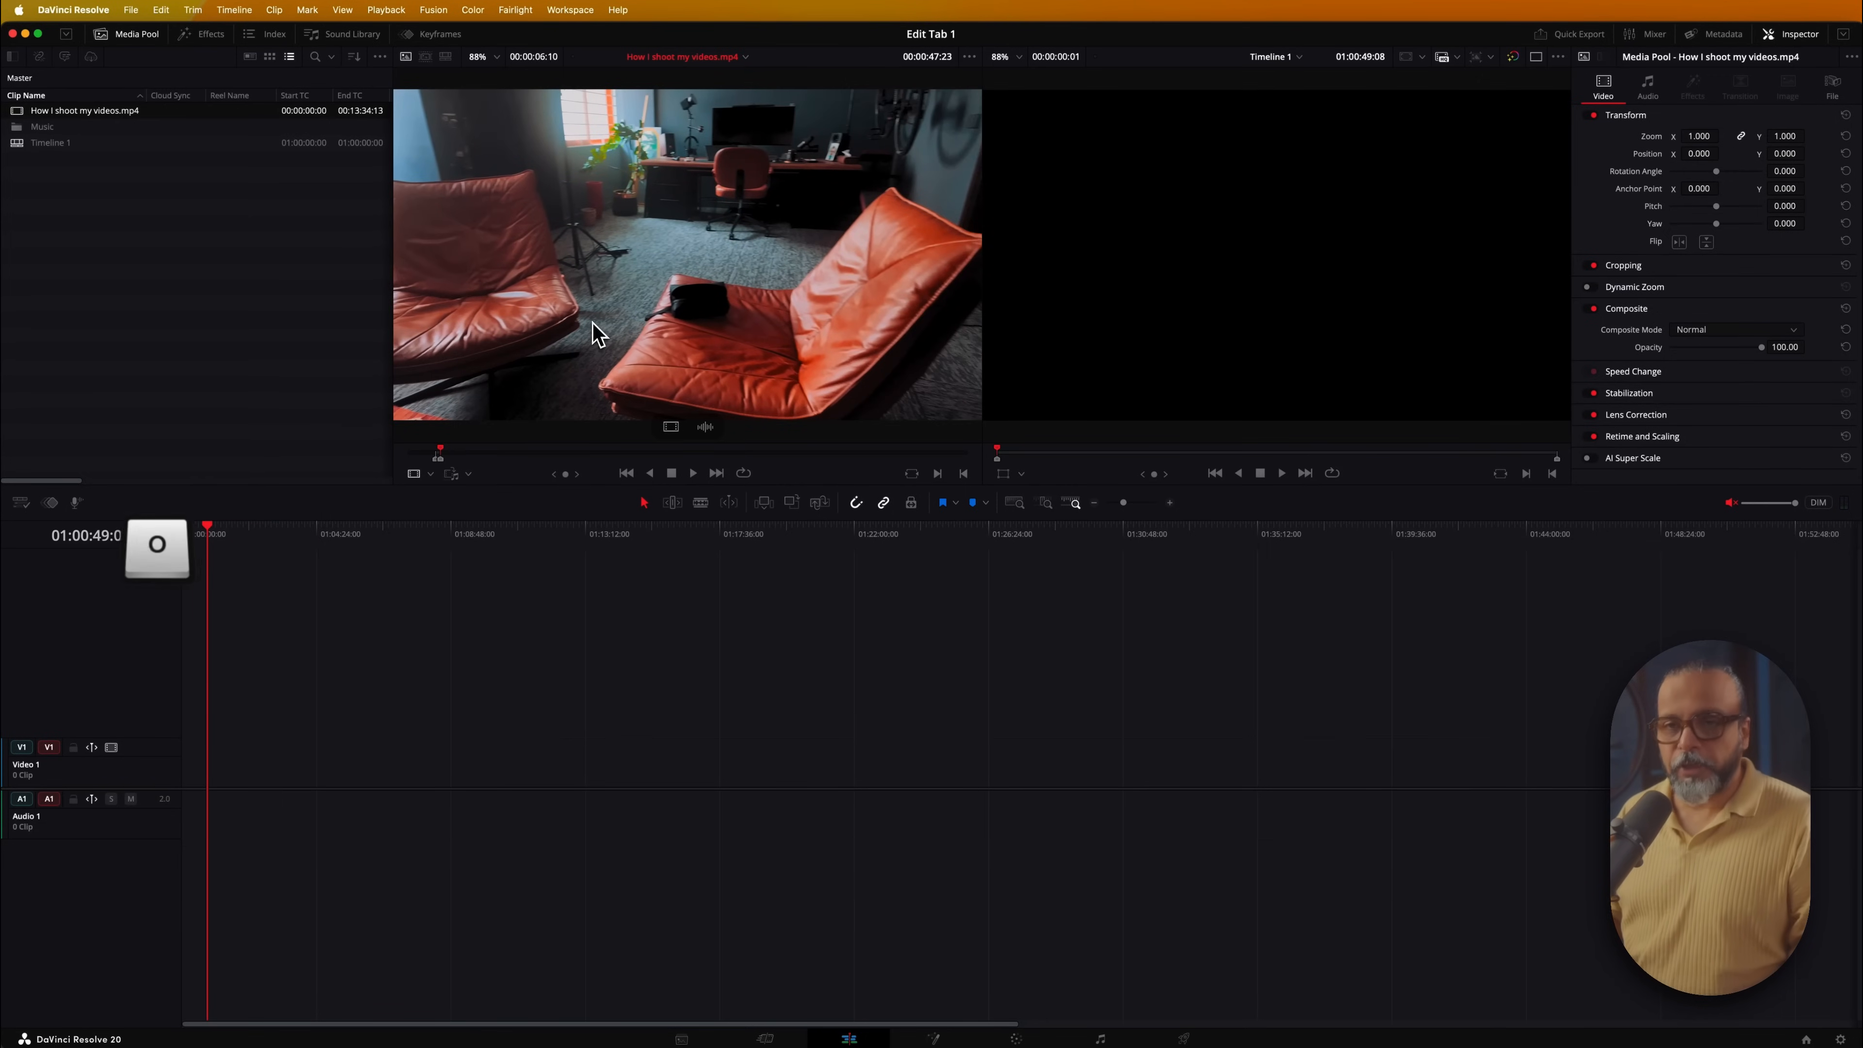
scroll(603, 331, up, 3)
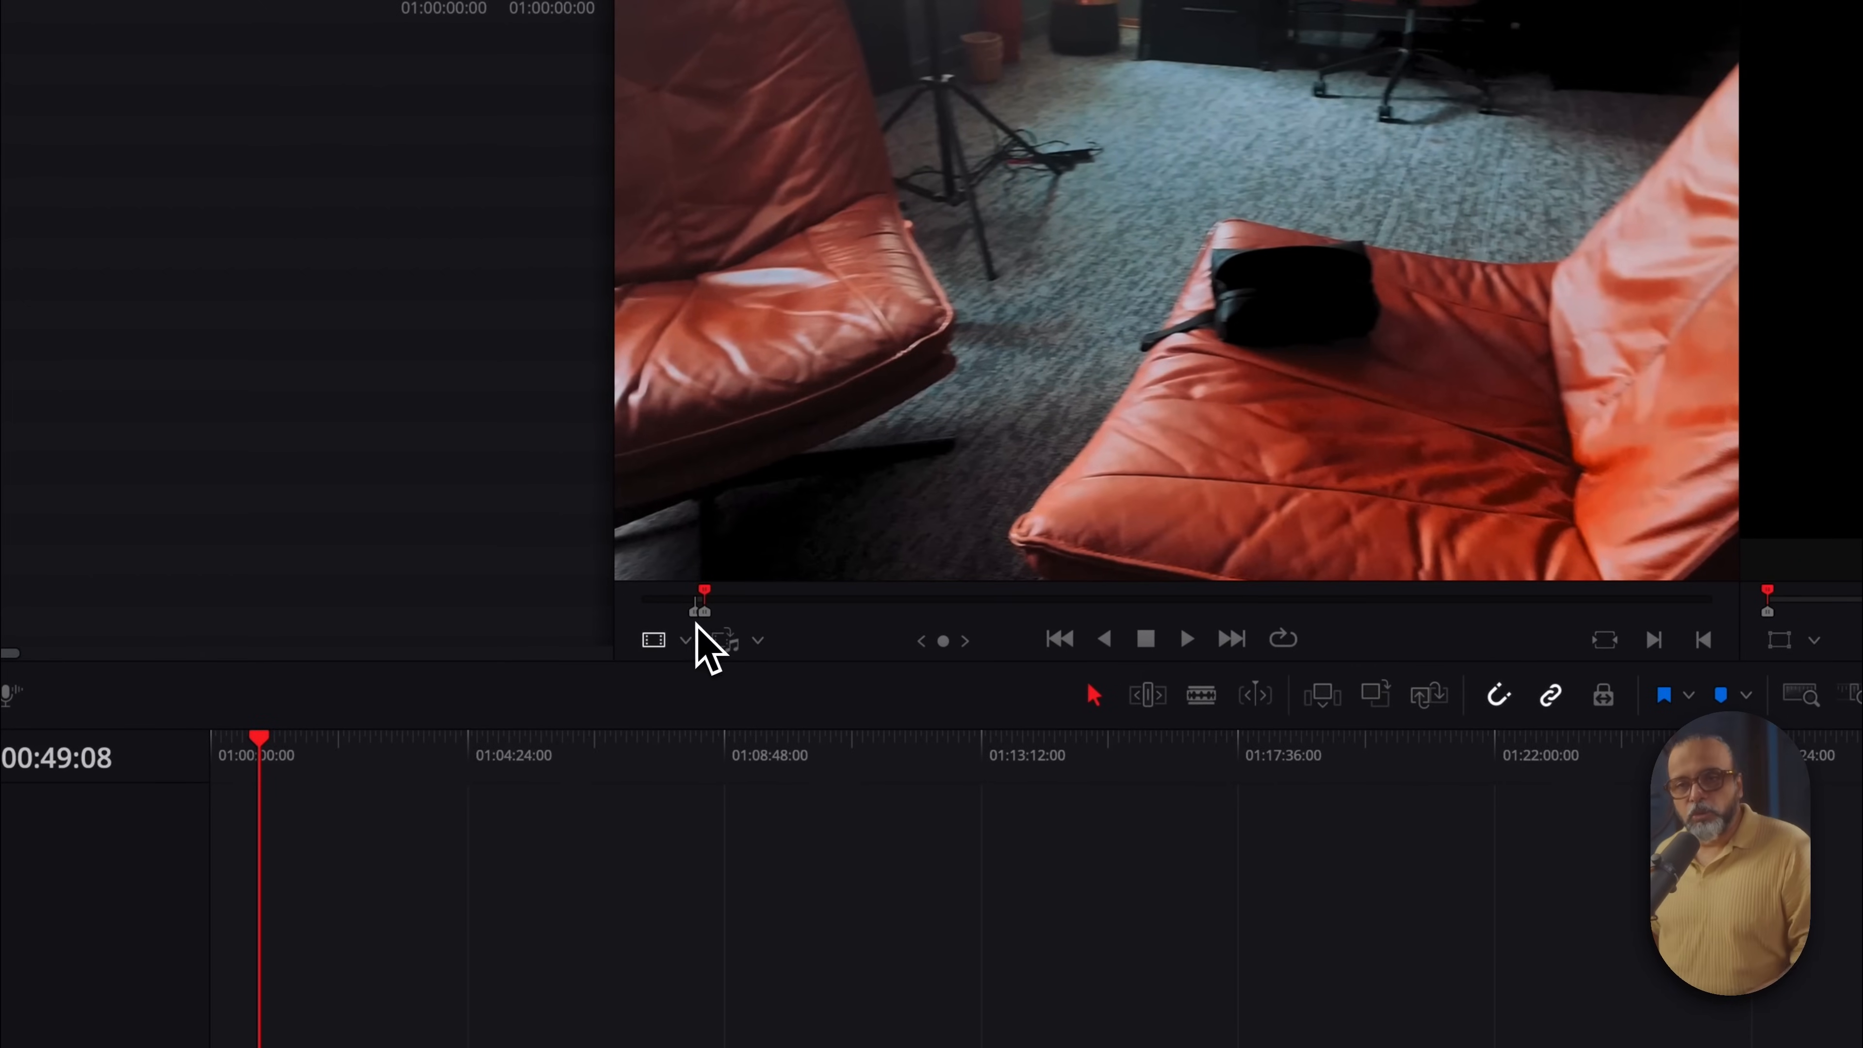
drag(1245, 156, 292, 1047)
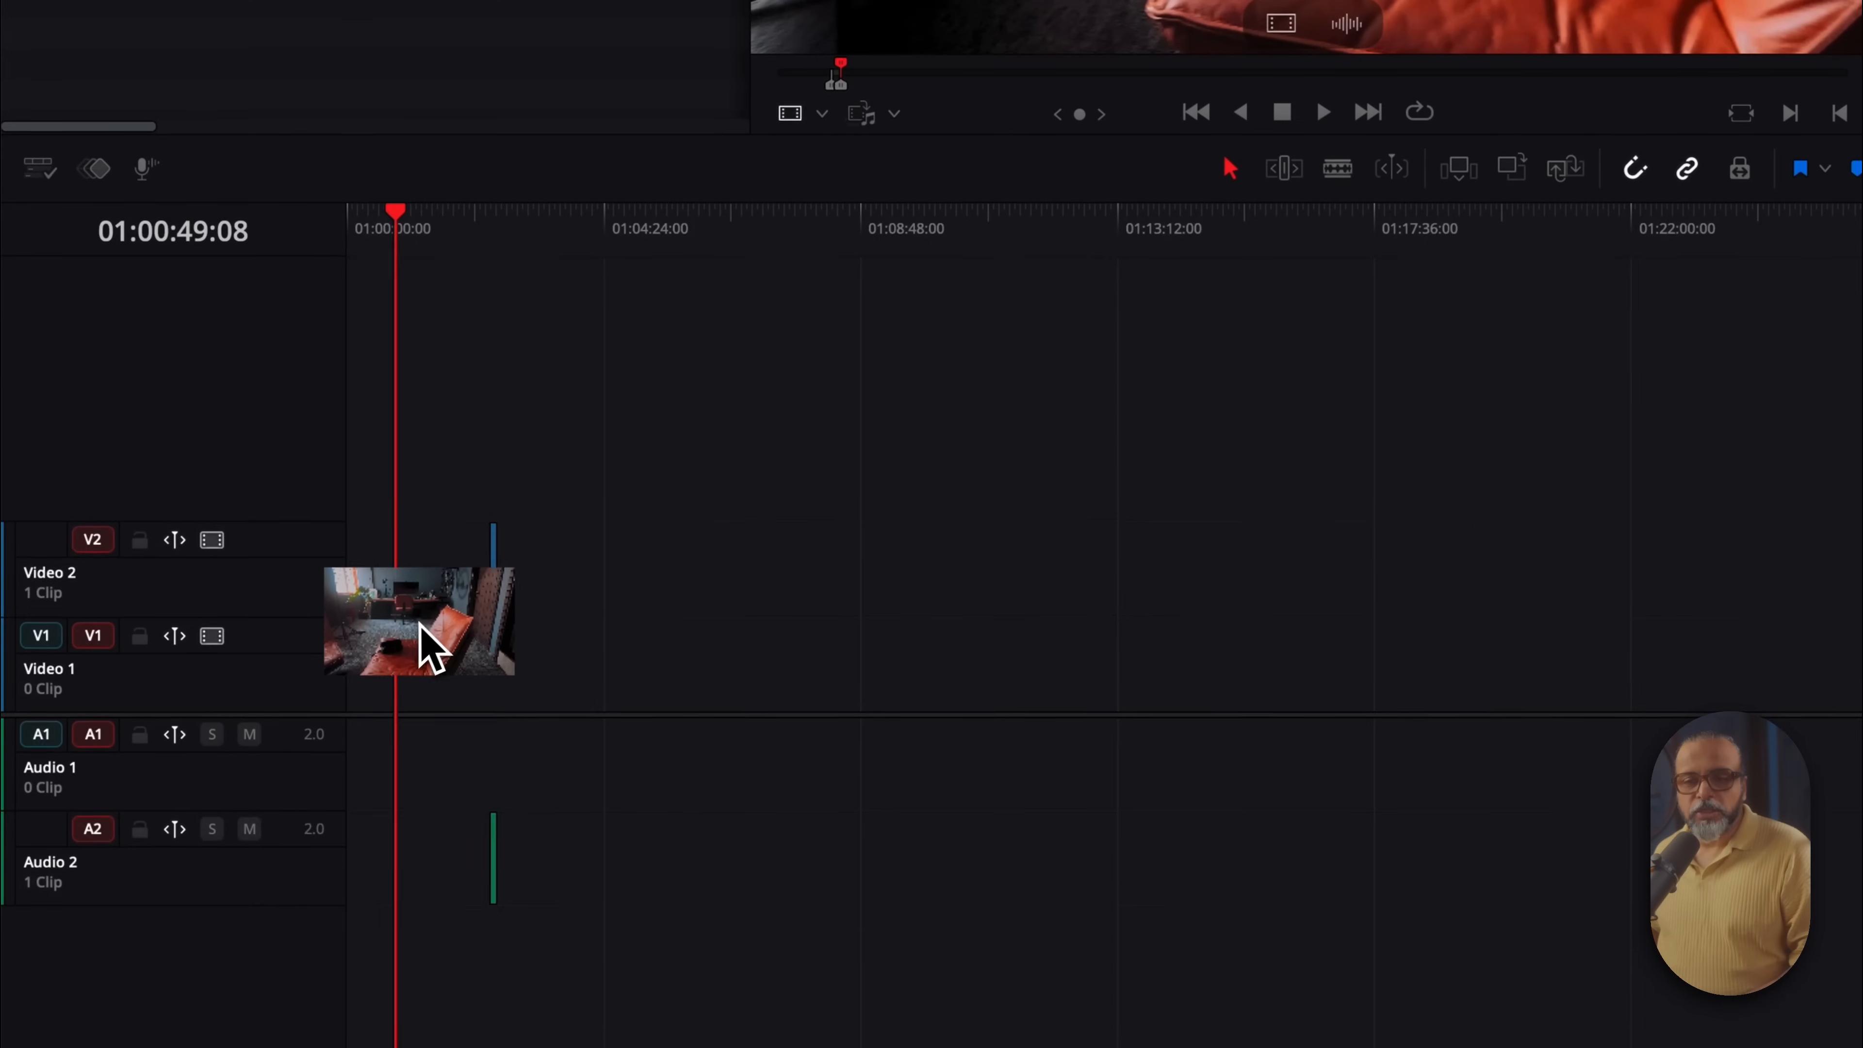
drag(420, 625, 367, 669)
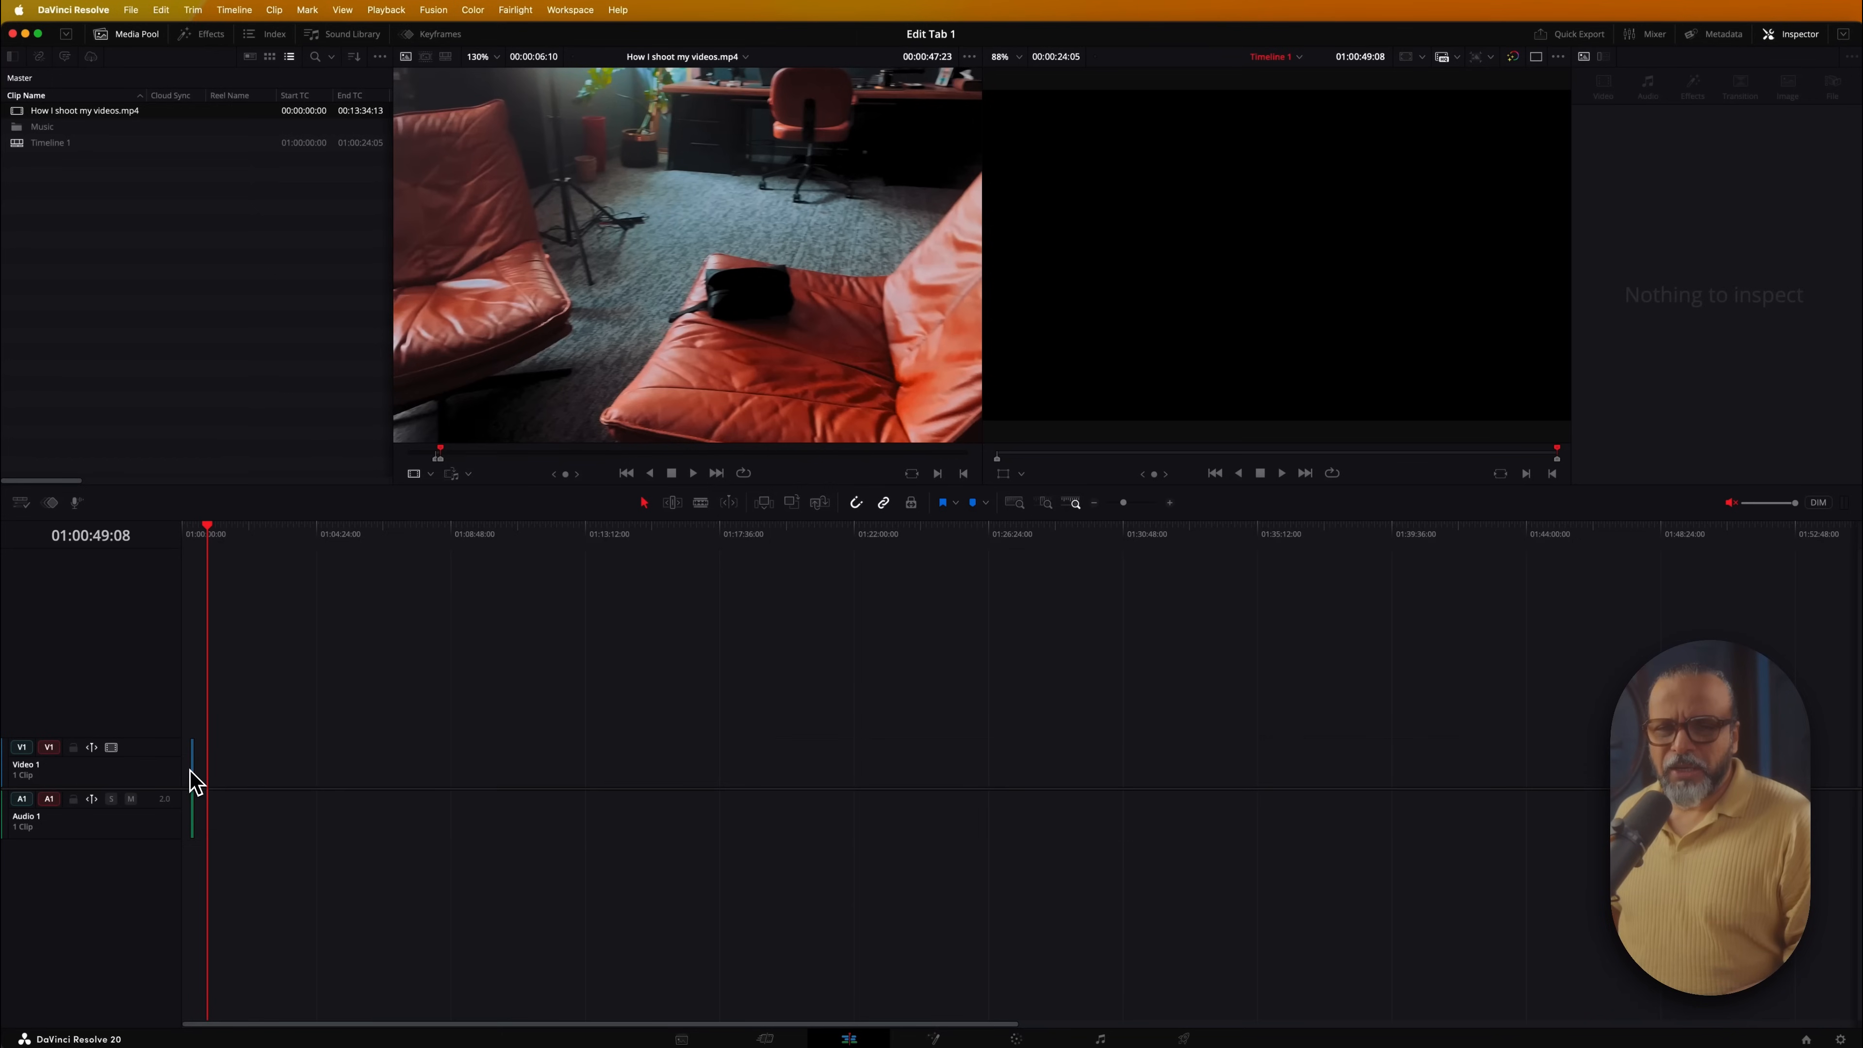
key(super)
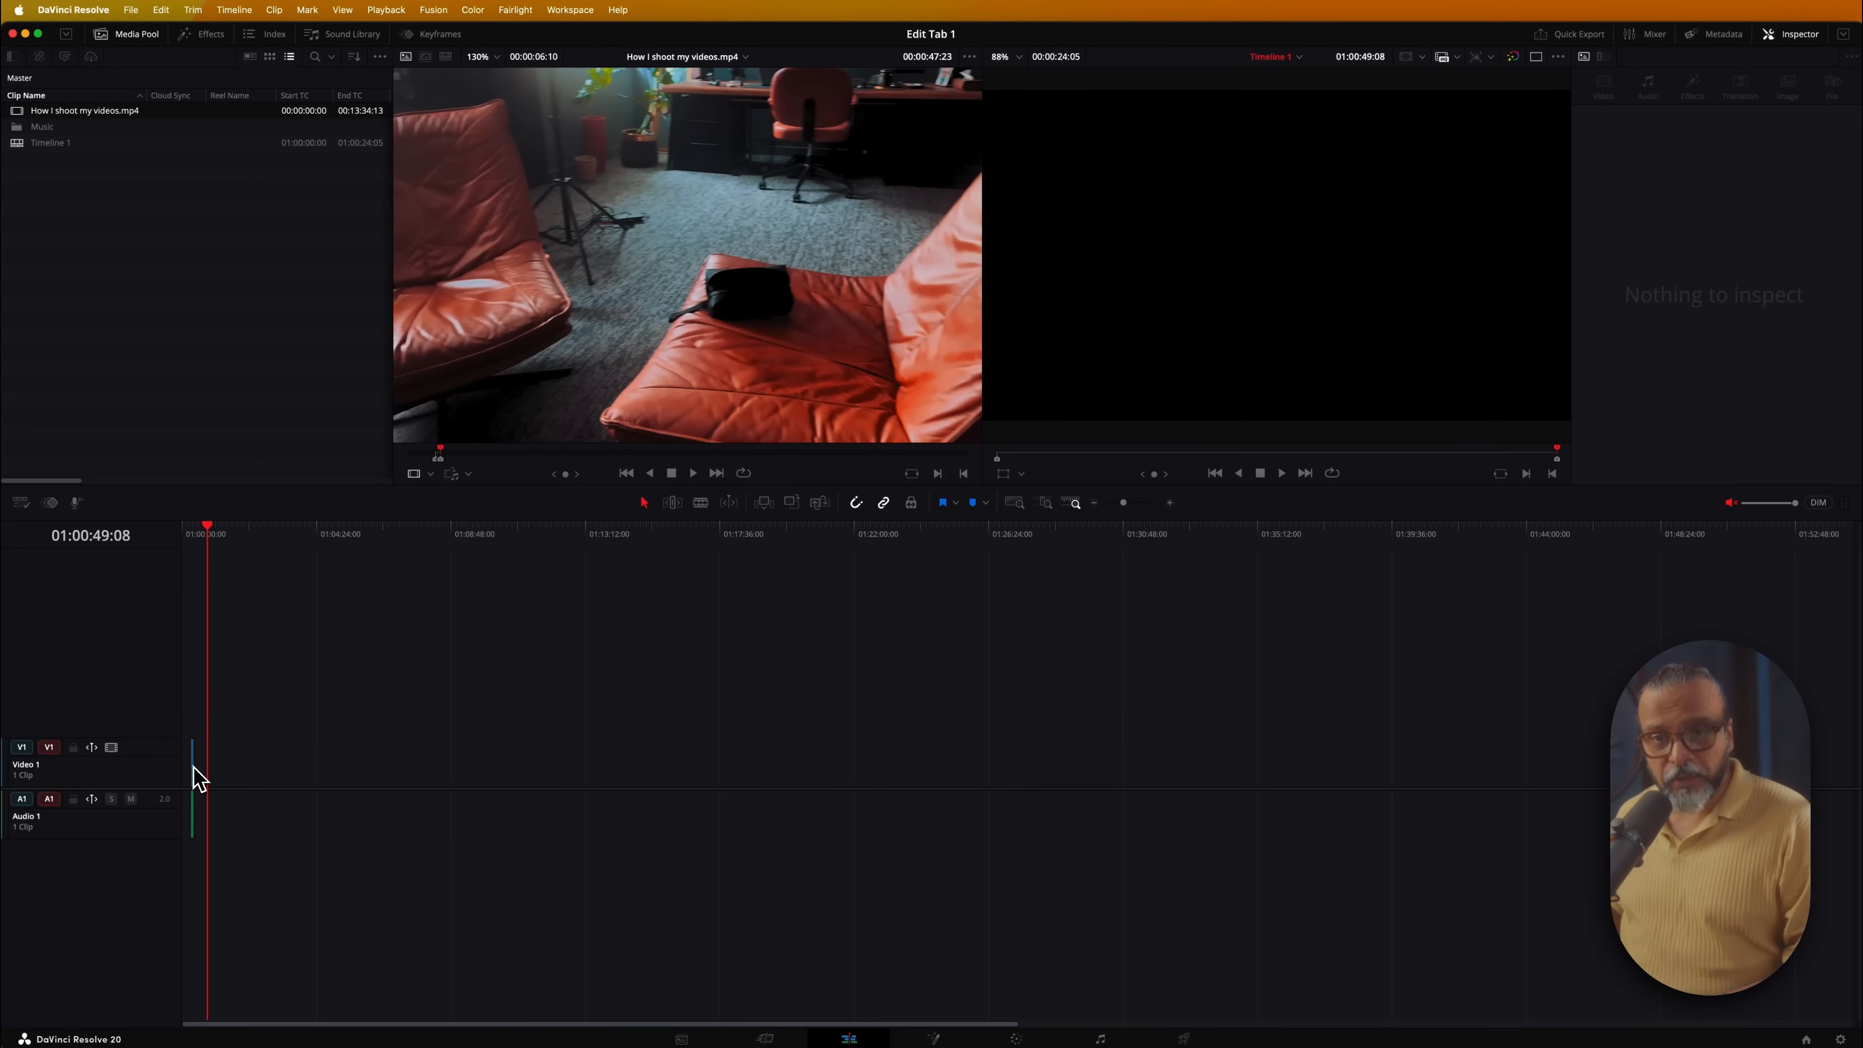
Zoom and scroll the timeline to frame the office-chairs clip, then select the empty gap before it
key(alt)
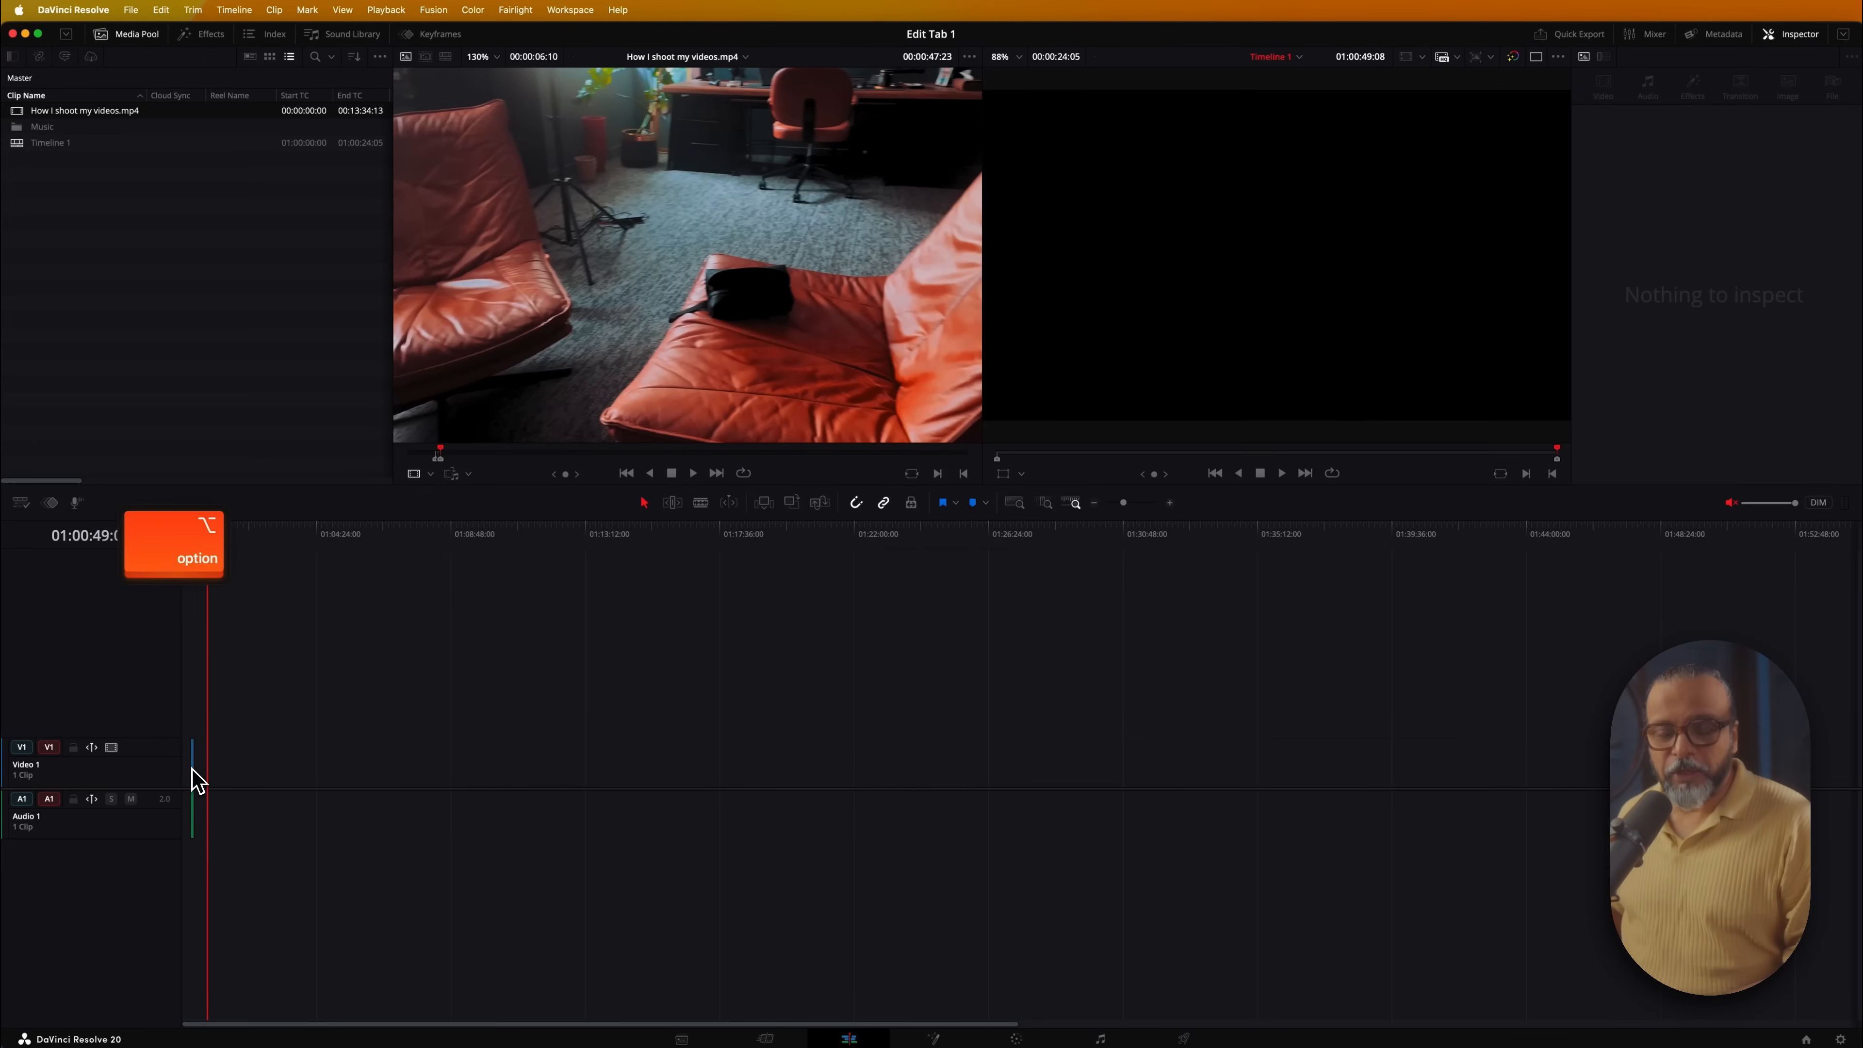
scroll(196, 778, up, 6)
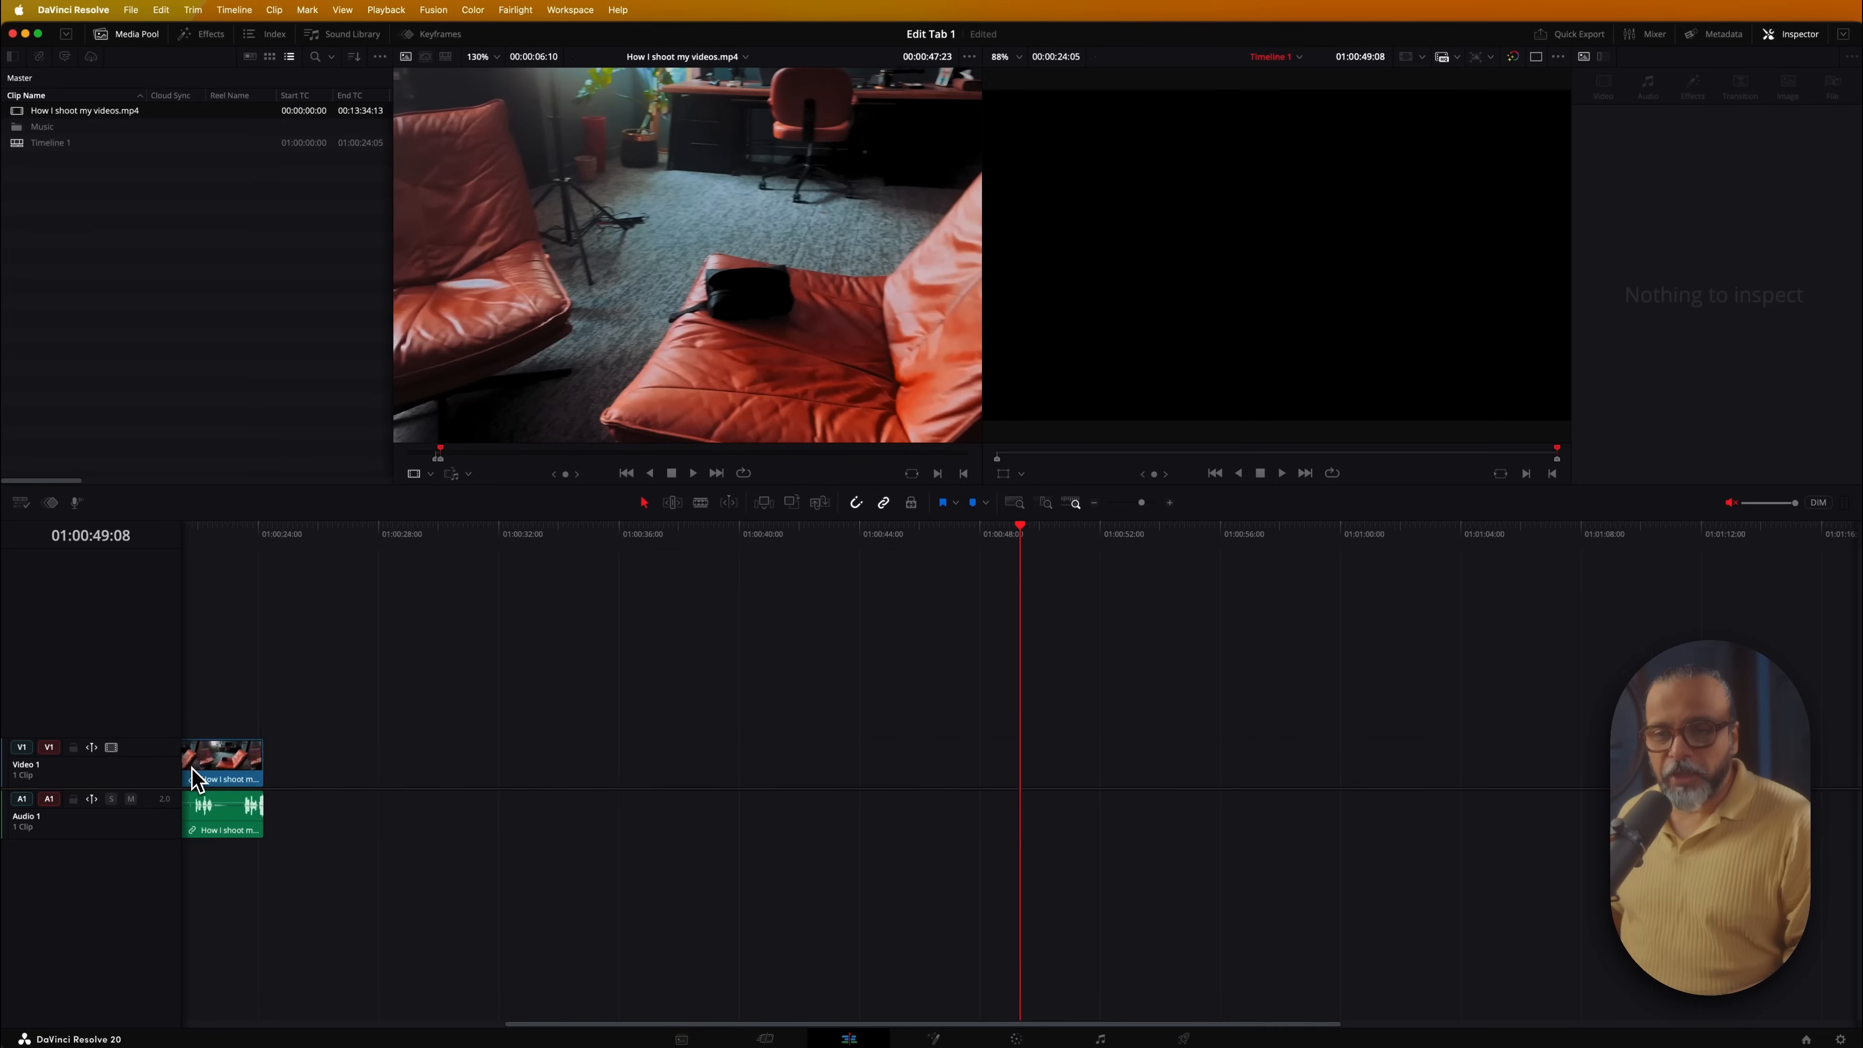
scroll(229, 778, down, 4)
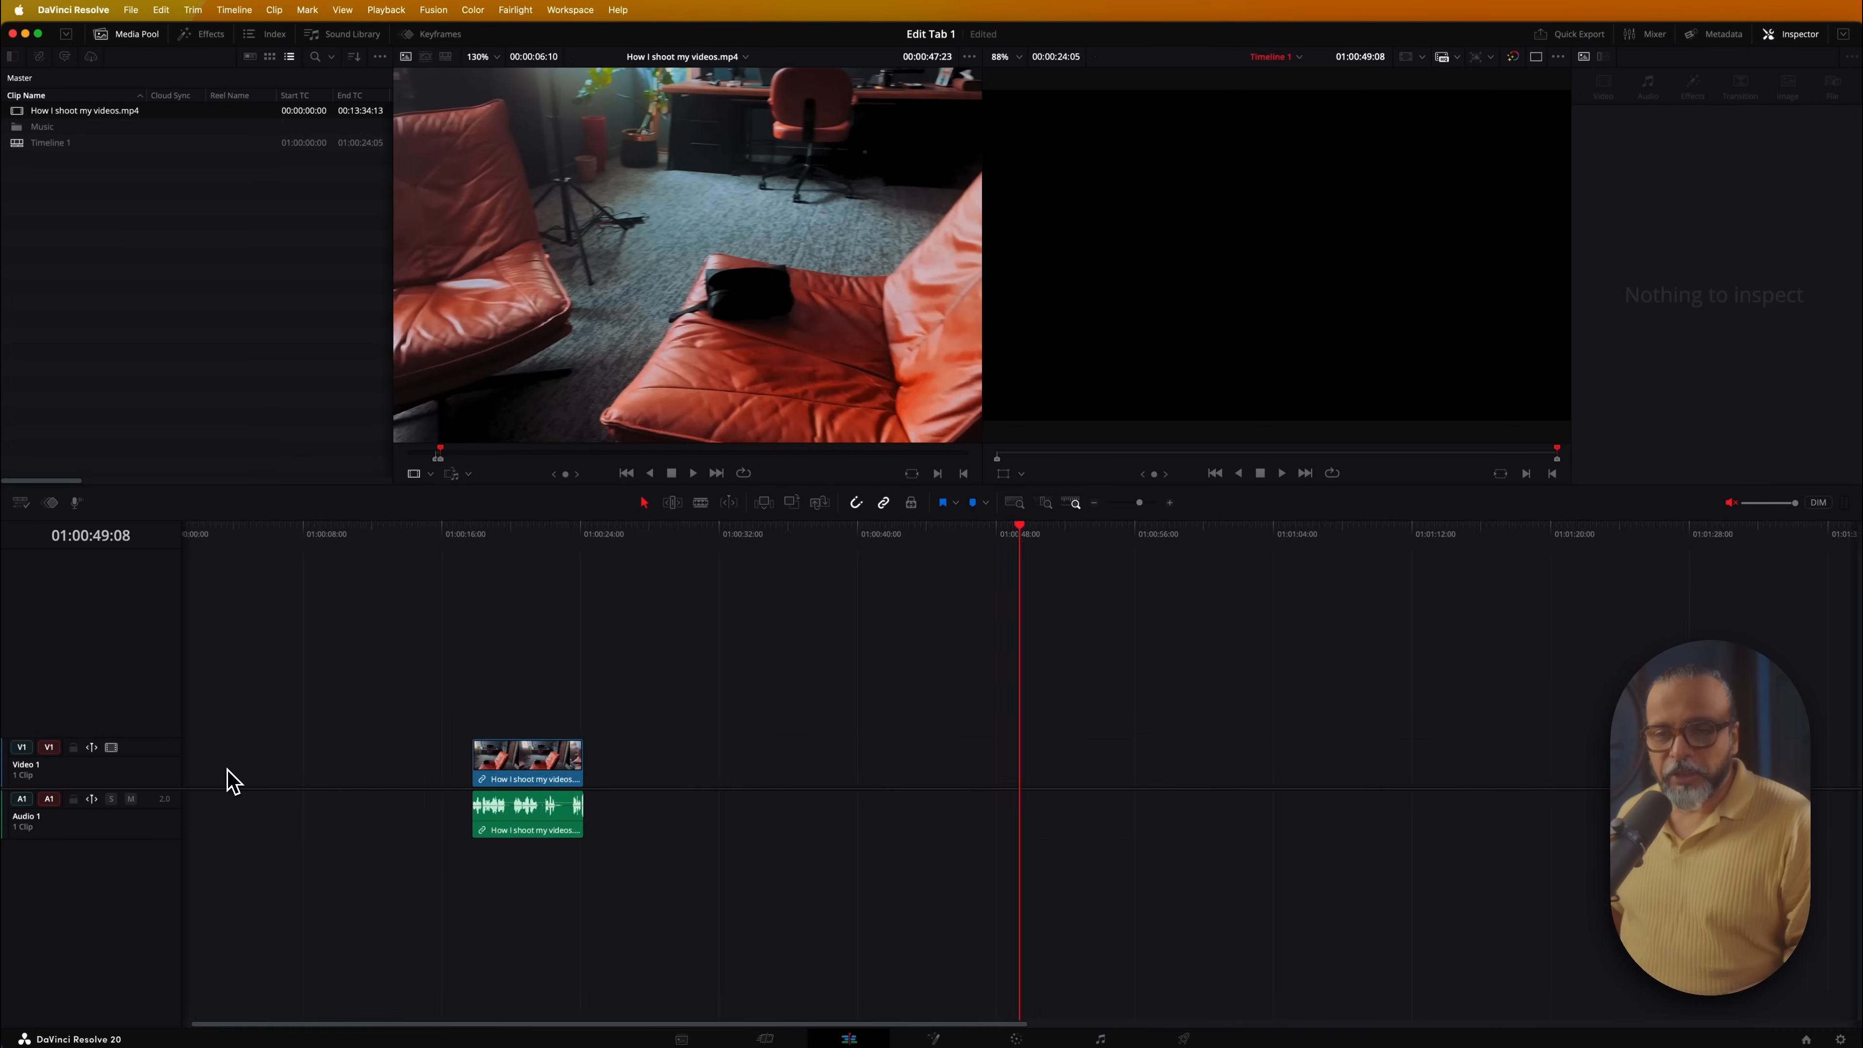
scroll(227, 777, up, 2)
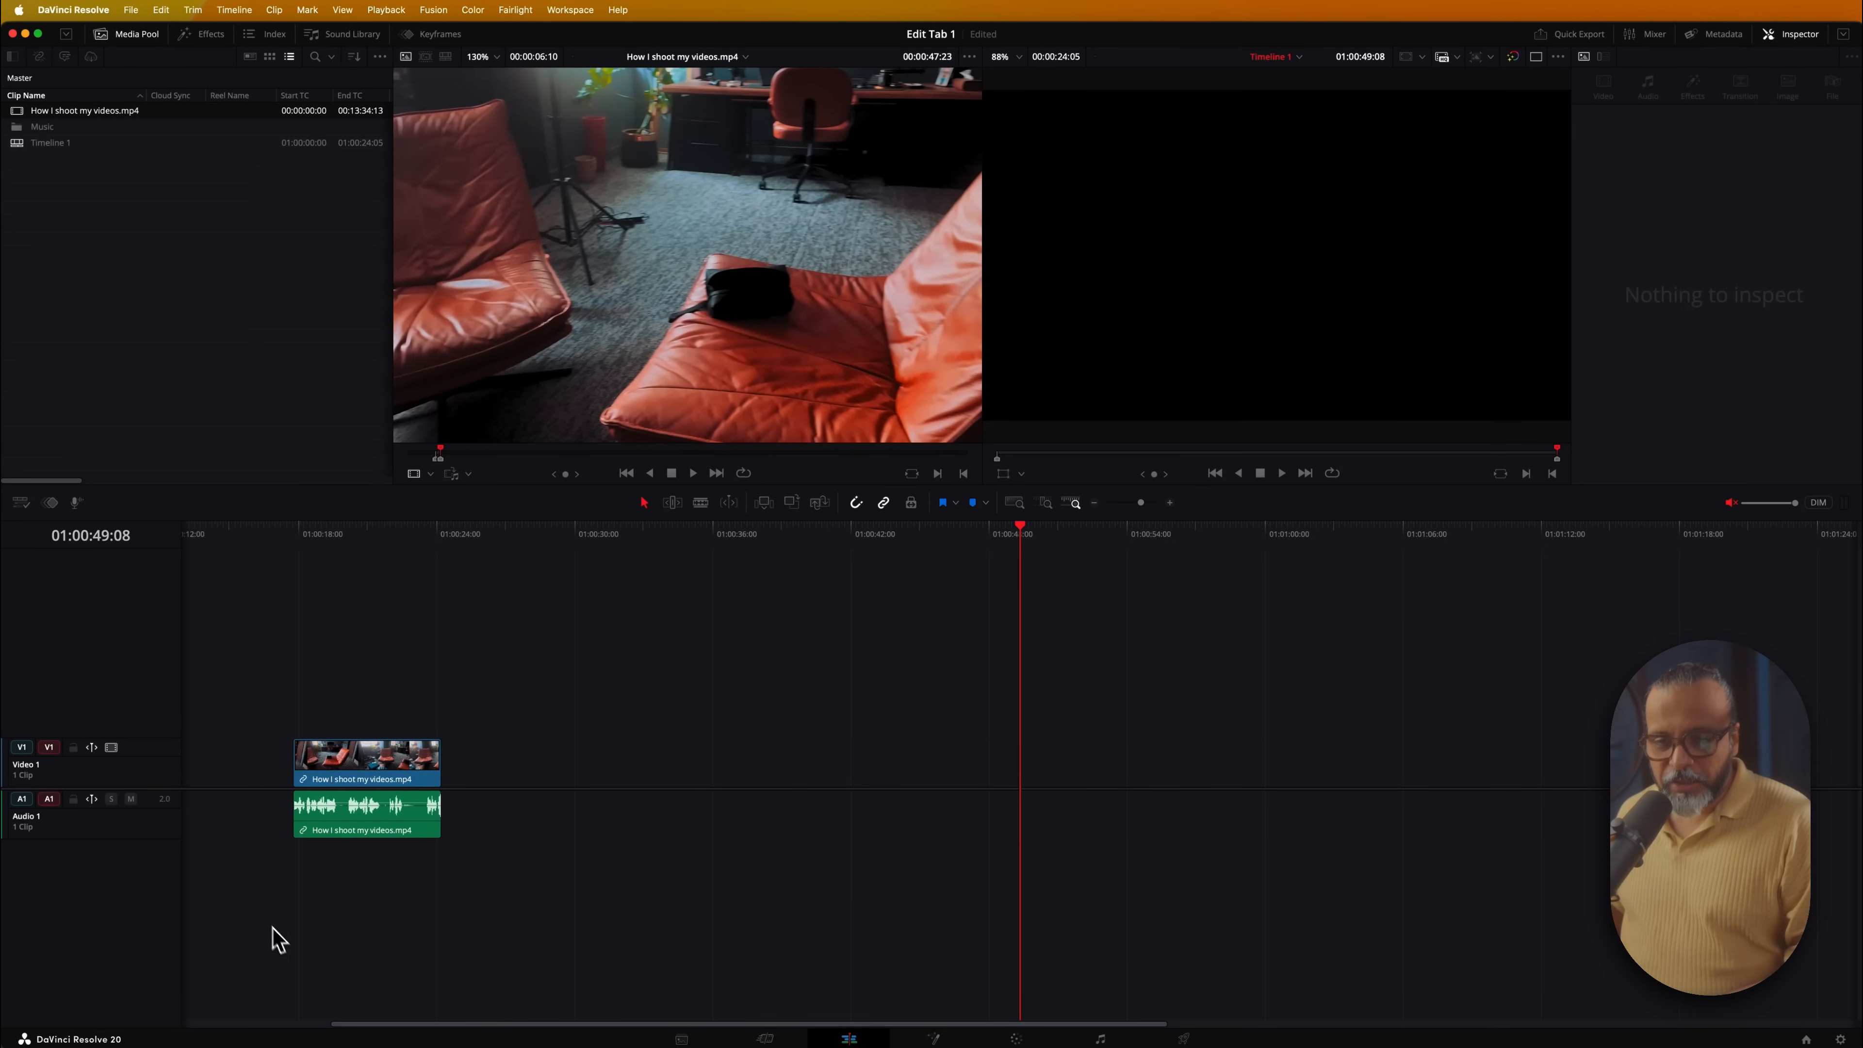
drag(381, 1028, 488, 1000)
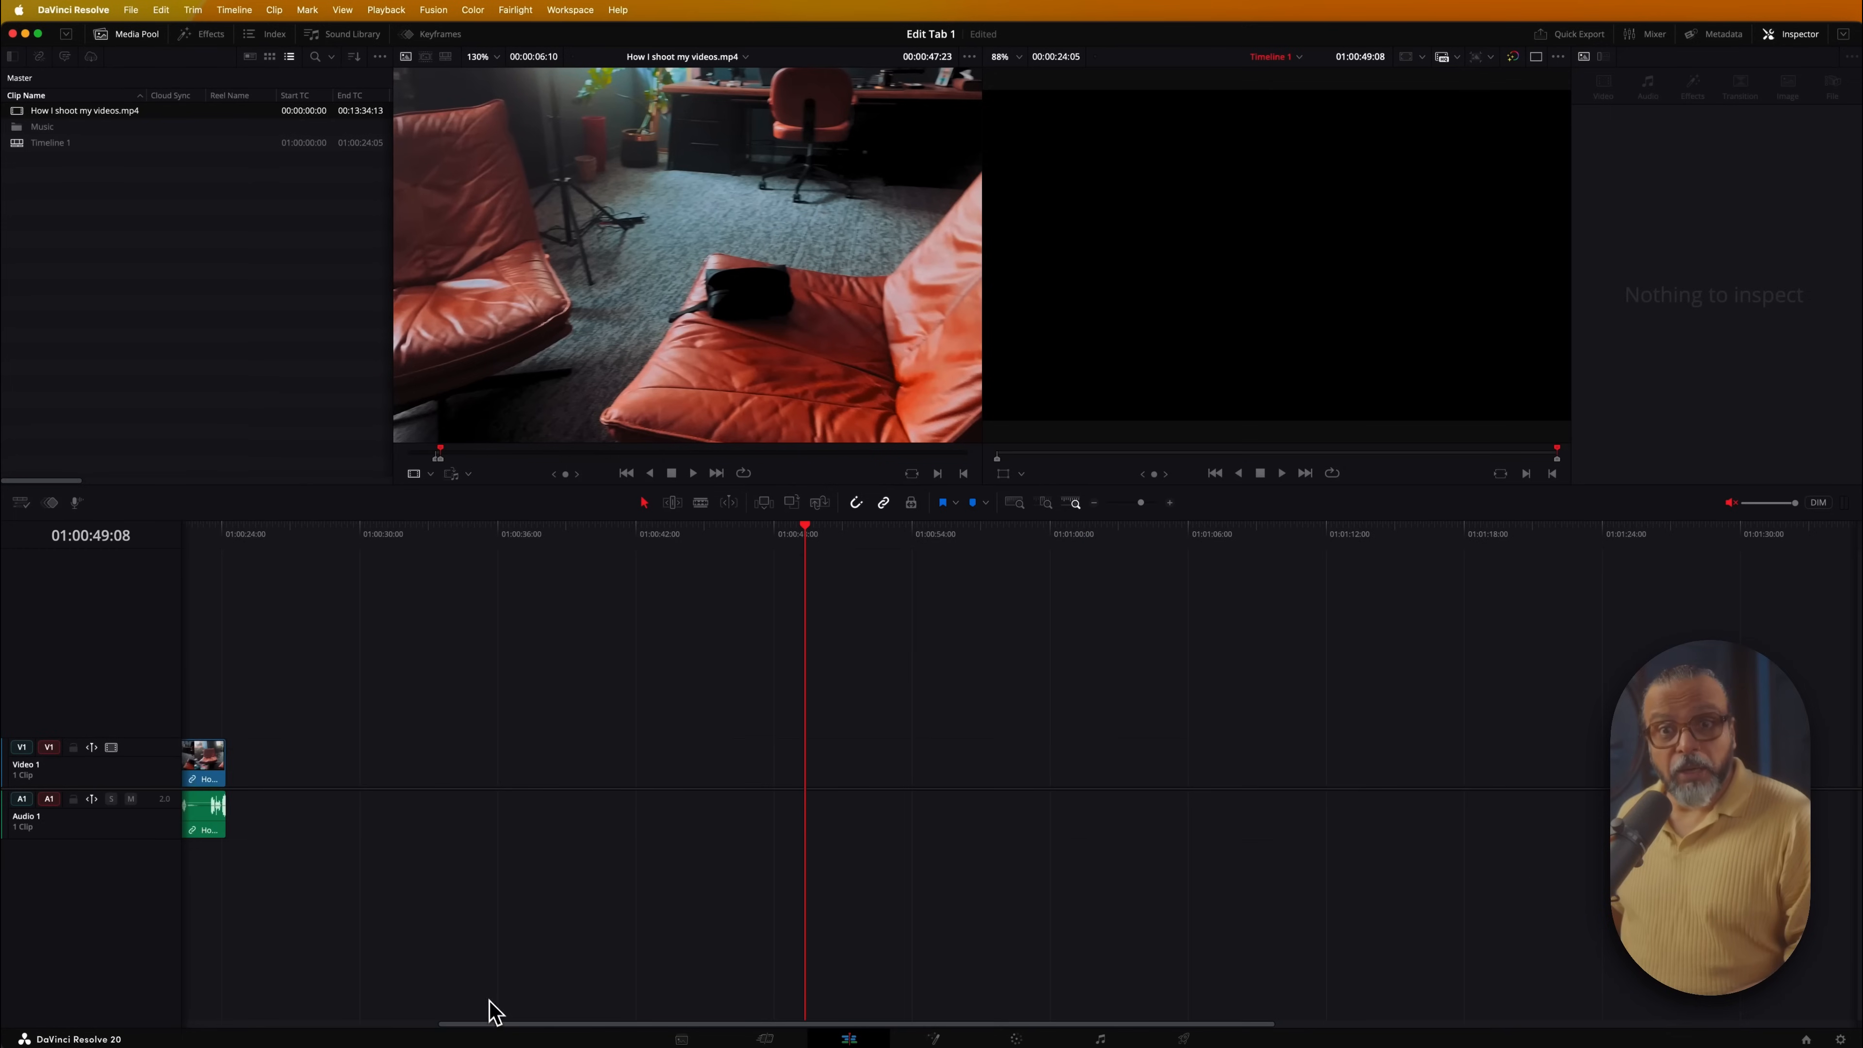
scroll(389, 774, left, 8)
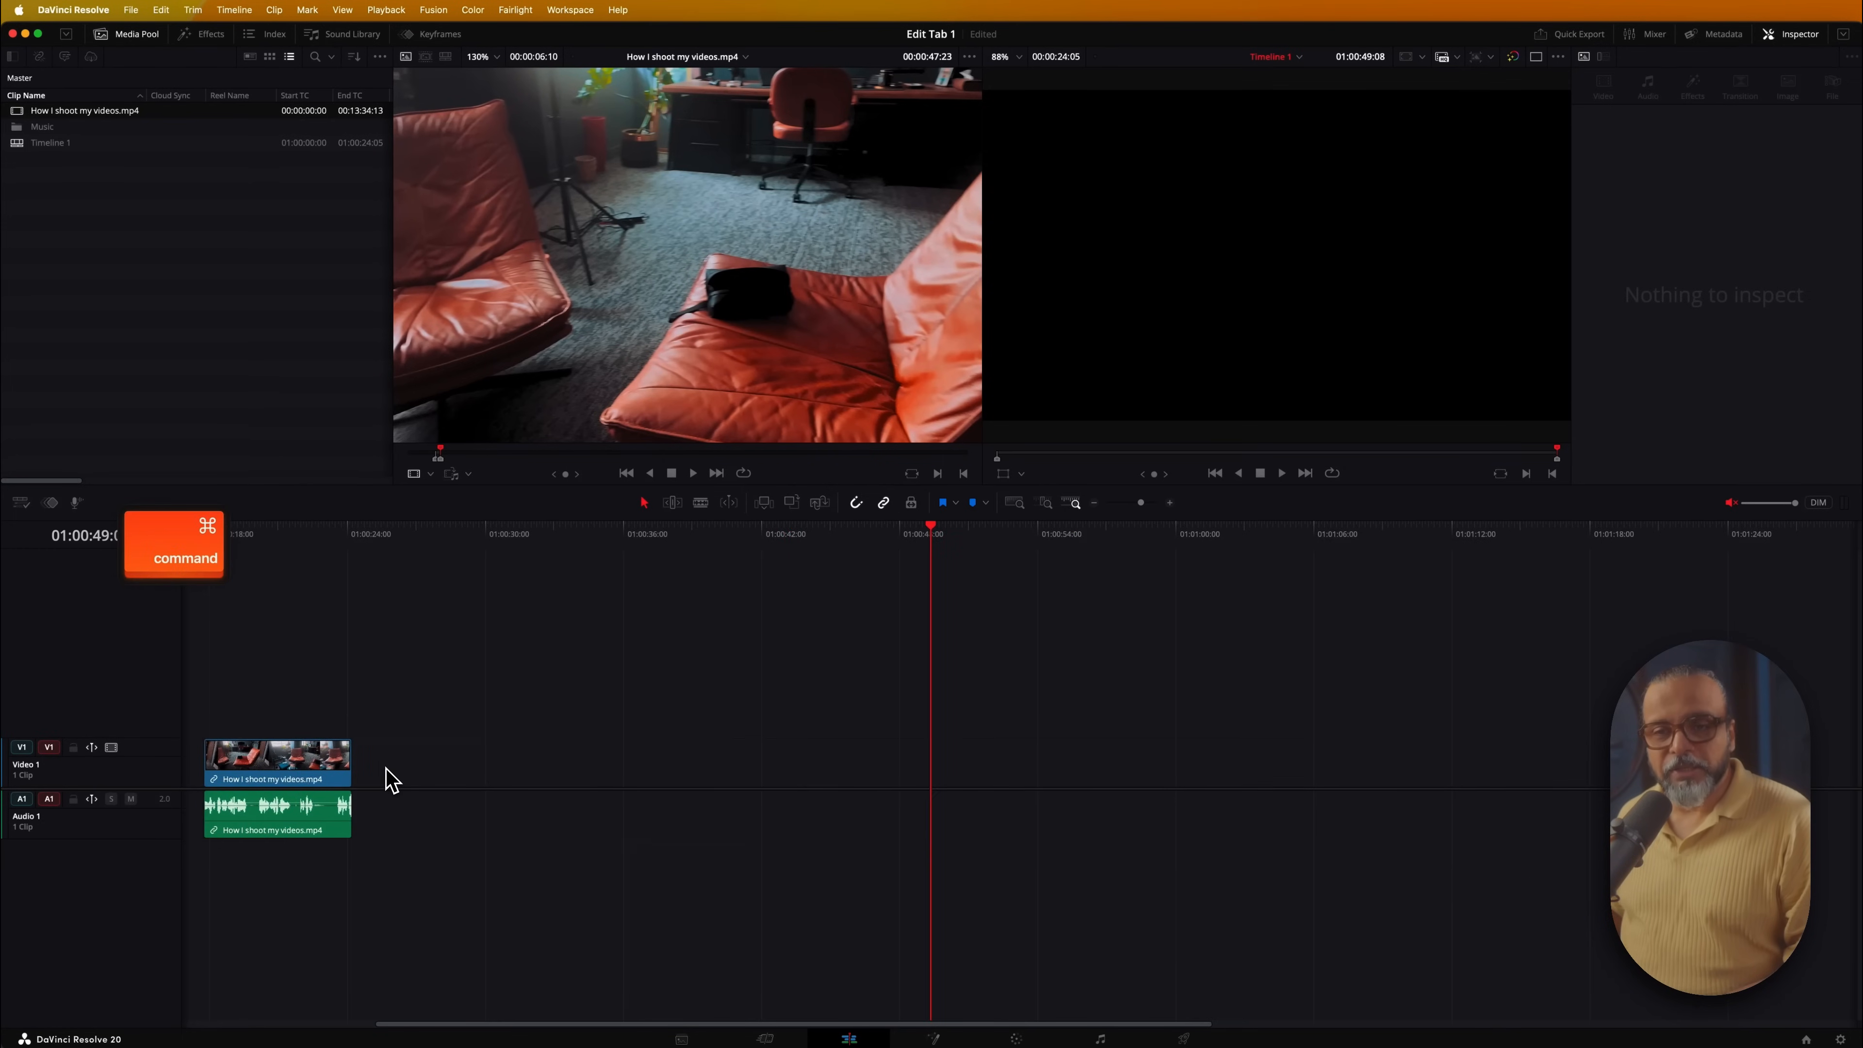
scroll(389, 777, left, 7)
scroll(388, 776, right, 12)
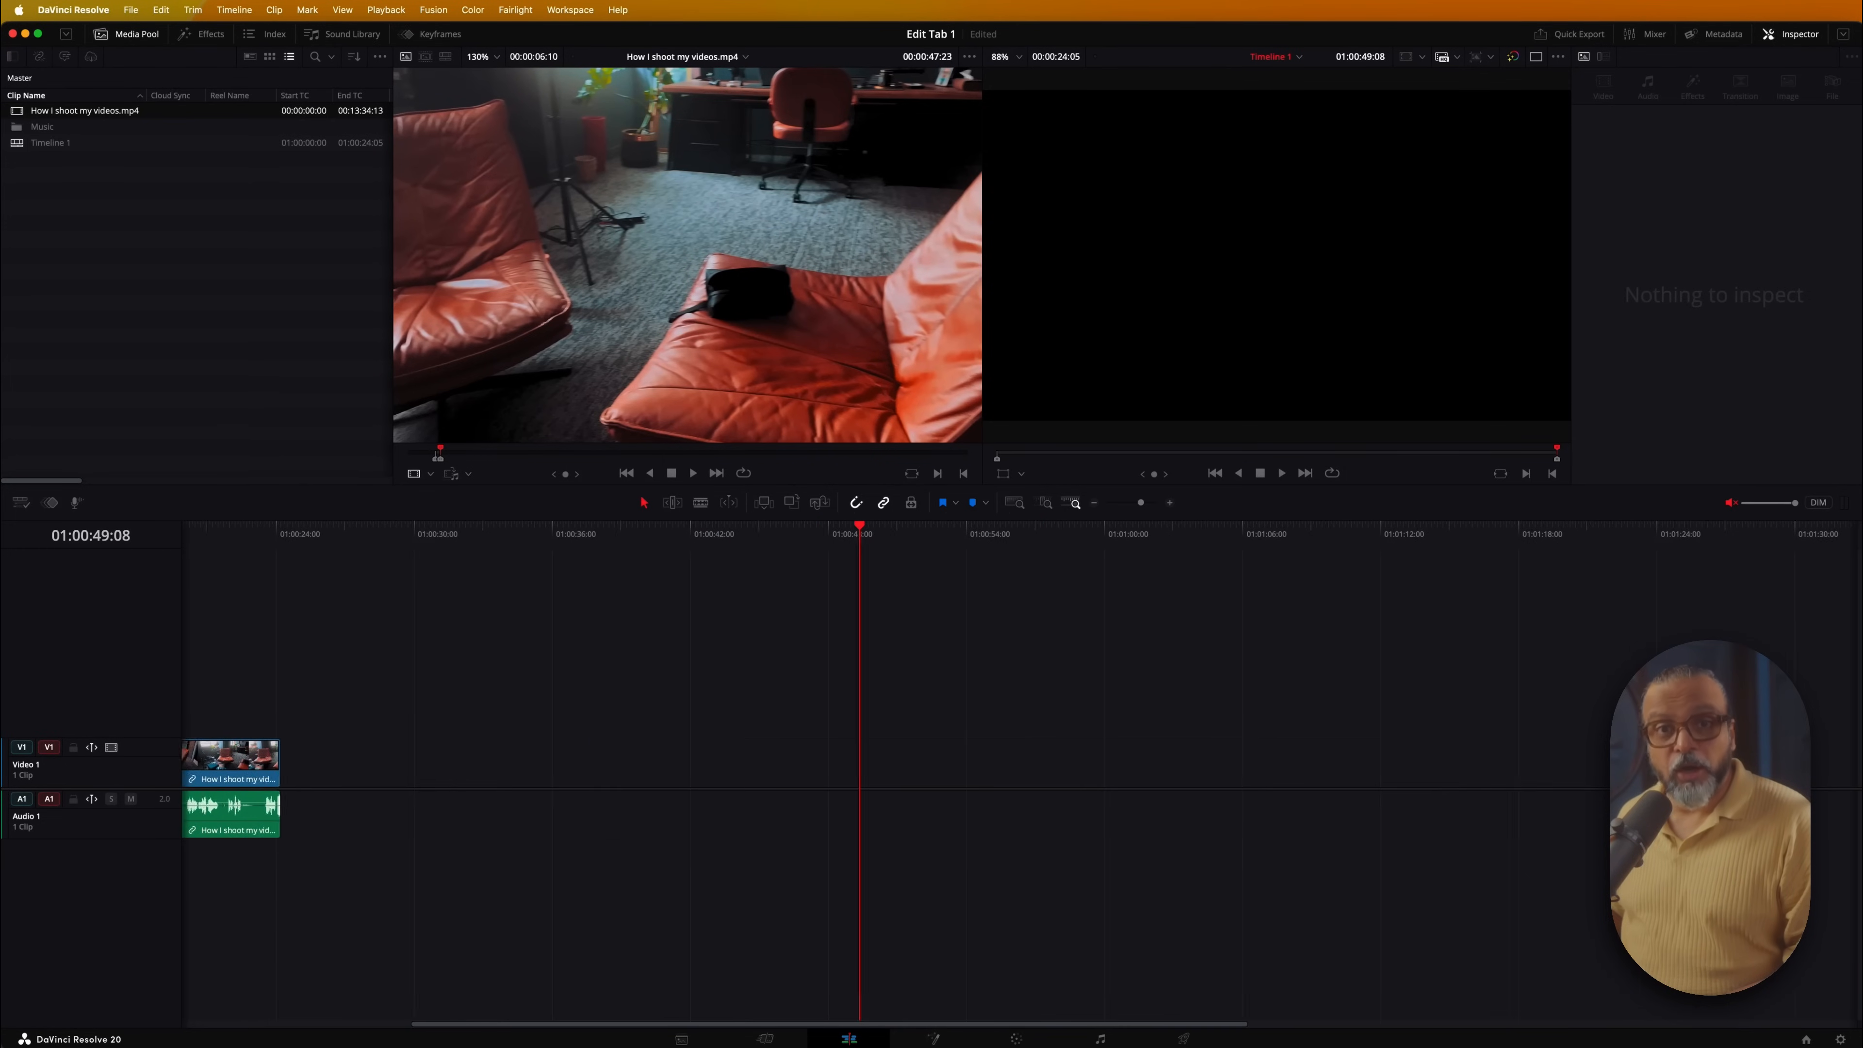
scroll(389, 776, left, 12)
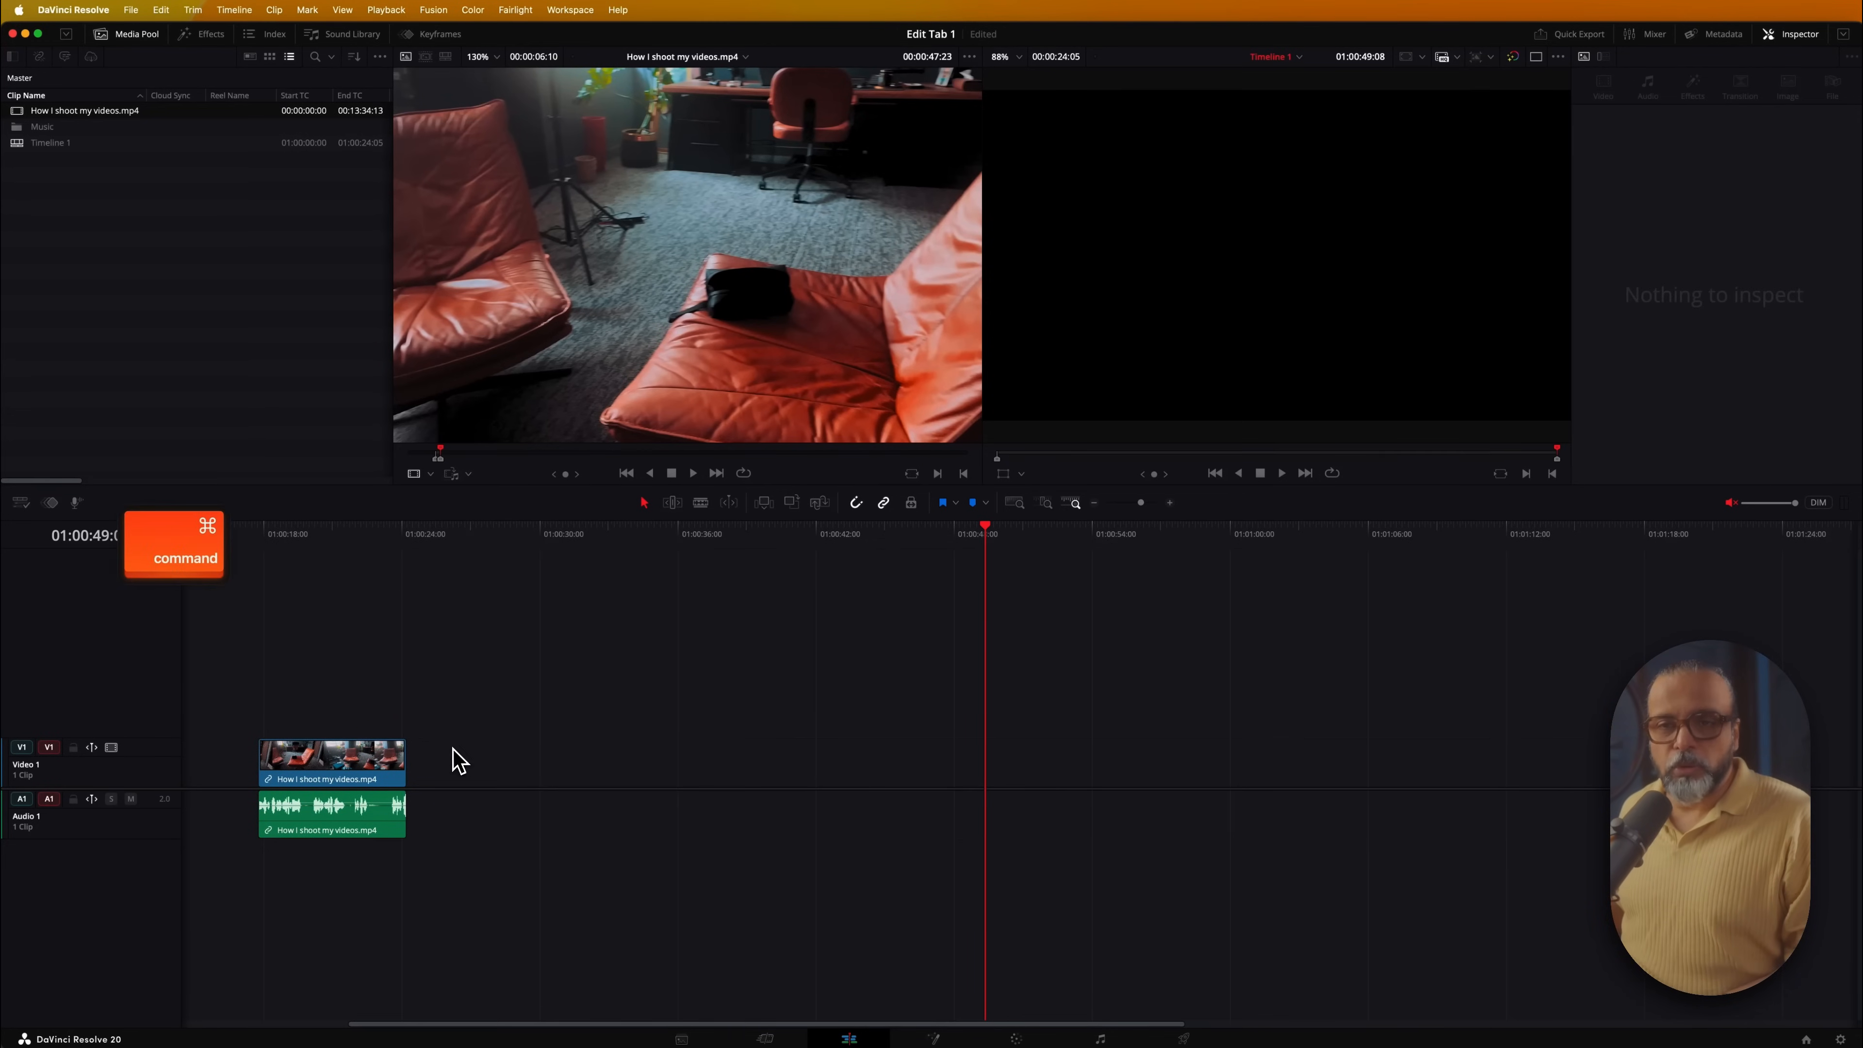
scroll(429, 774, left, 5)
scroll(414, 775, right, 4)
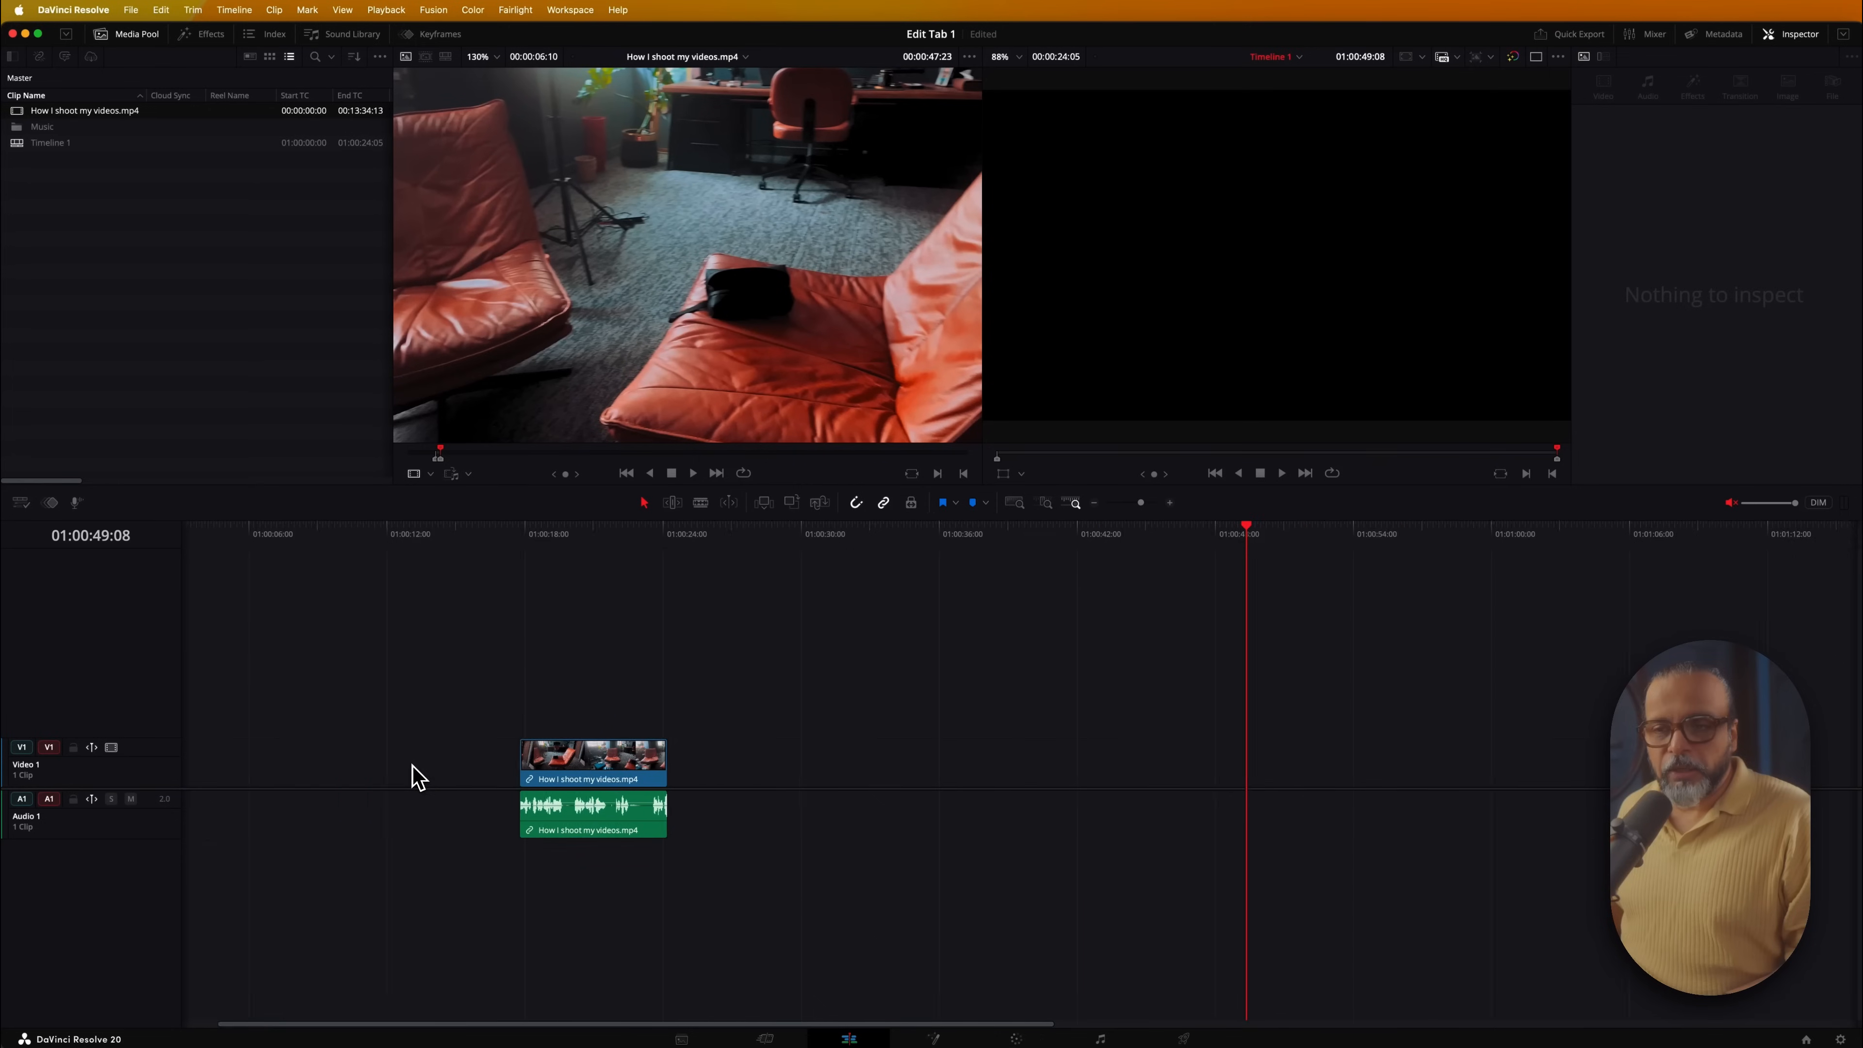
scroll(414, 774, left, 4)
scroll(414, 774, right, 5)
scroll(415, 774, left, 3)
scroll(414, 774, right, 4)
scroll(414, 775, left, 5)
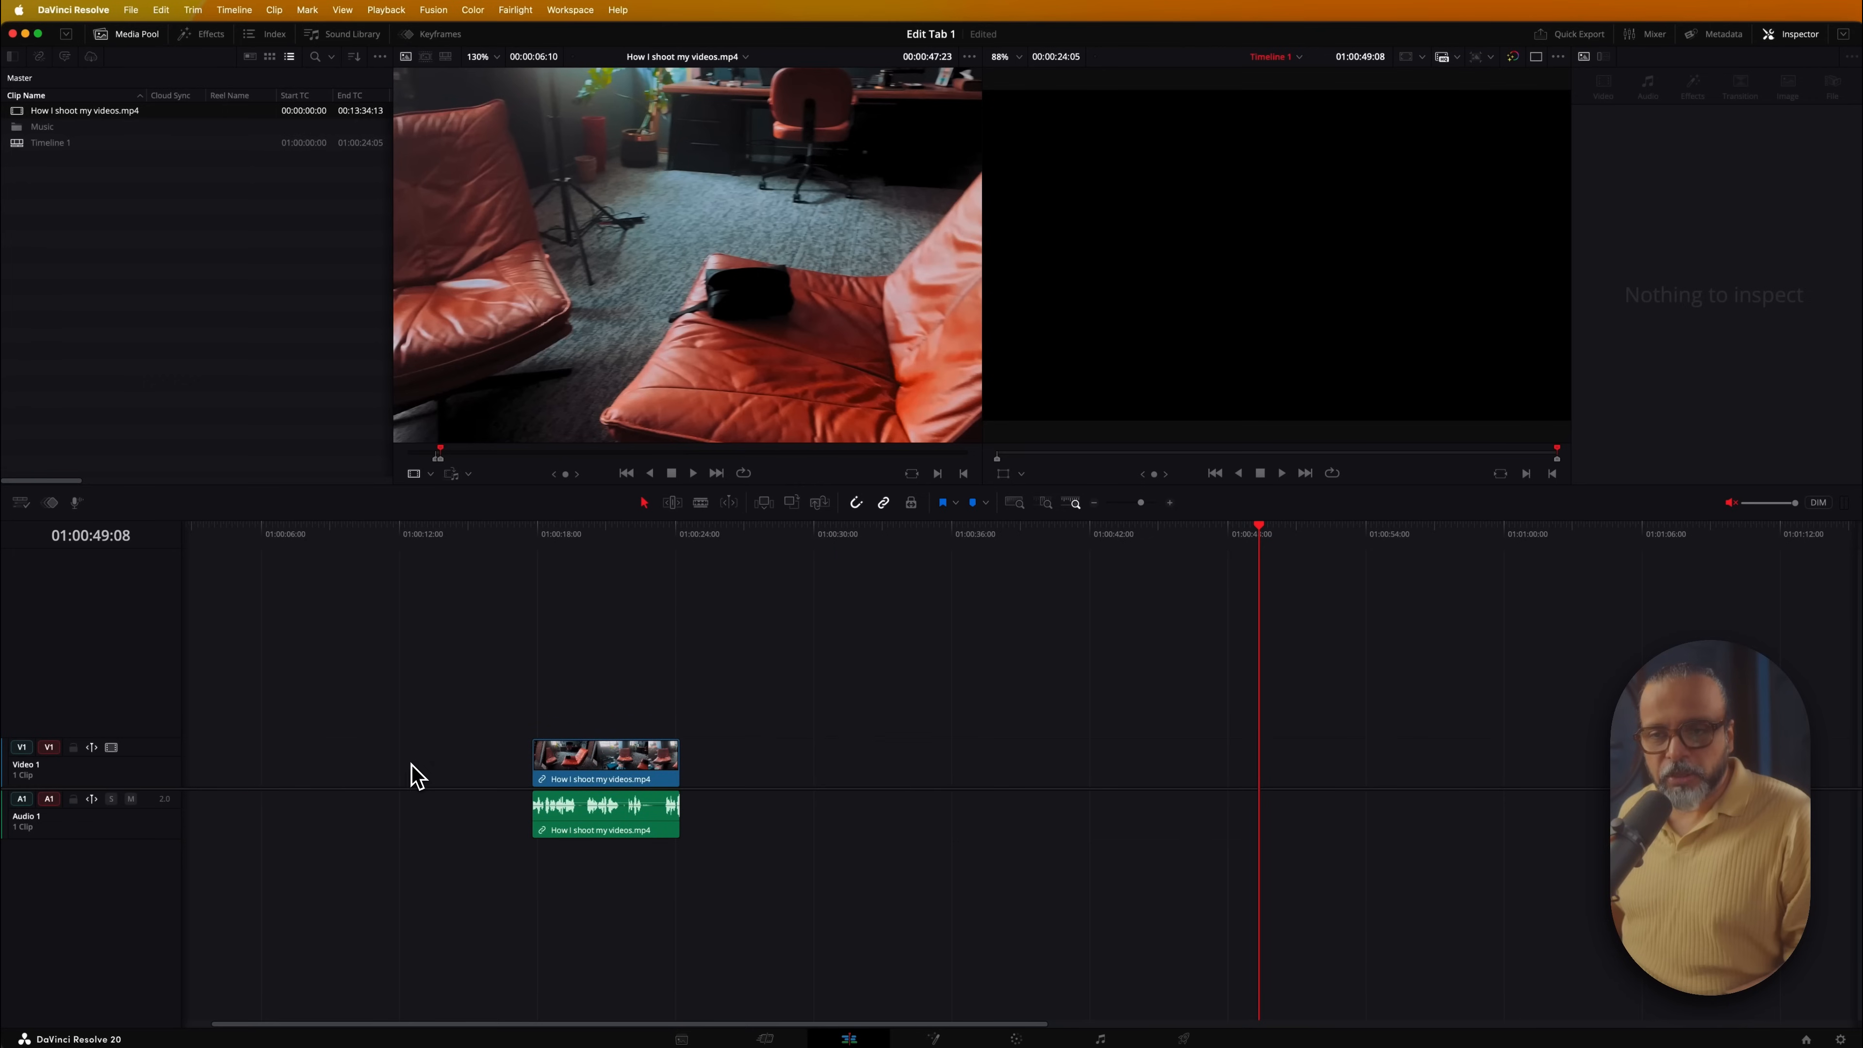
click(356, 766)
Ripple-delete the gap so the office-chairs clip starts at 01:00:00:00, and return the playhead home
drag(576, 764, 499, 763)
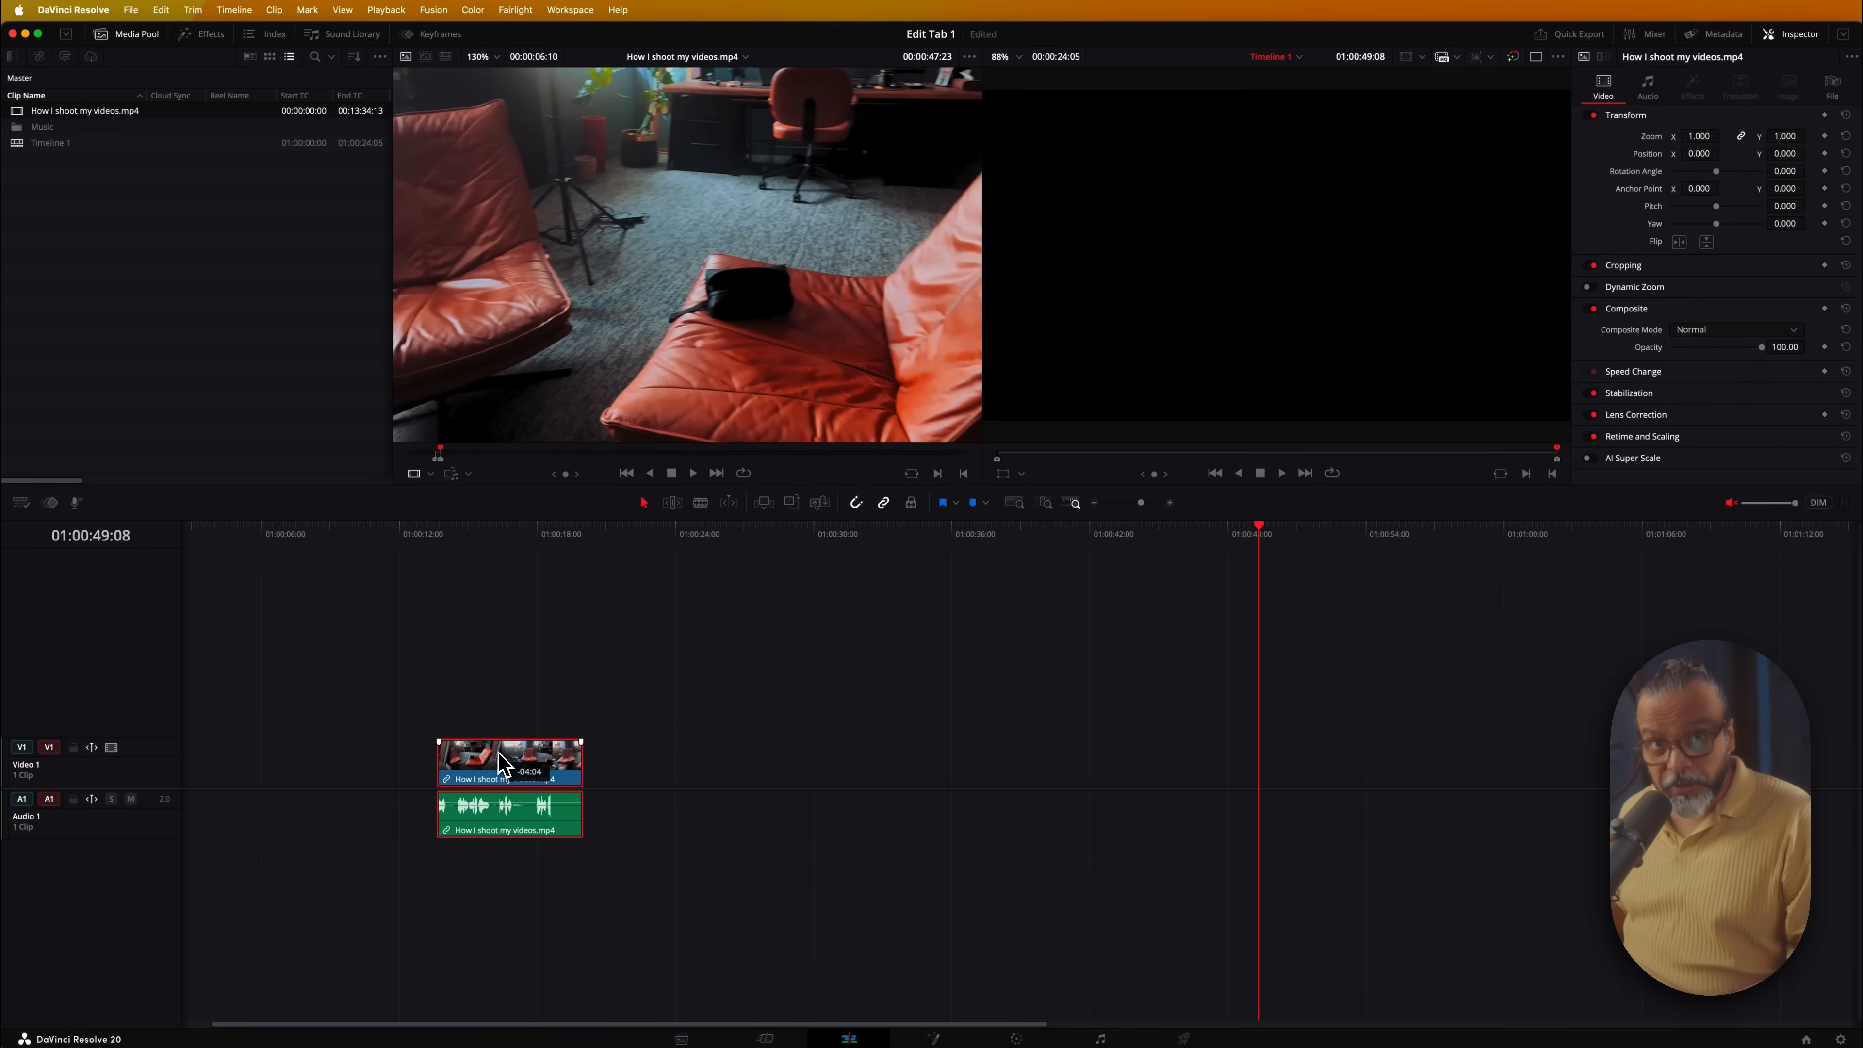
click(354, 773)
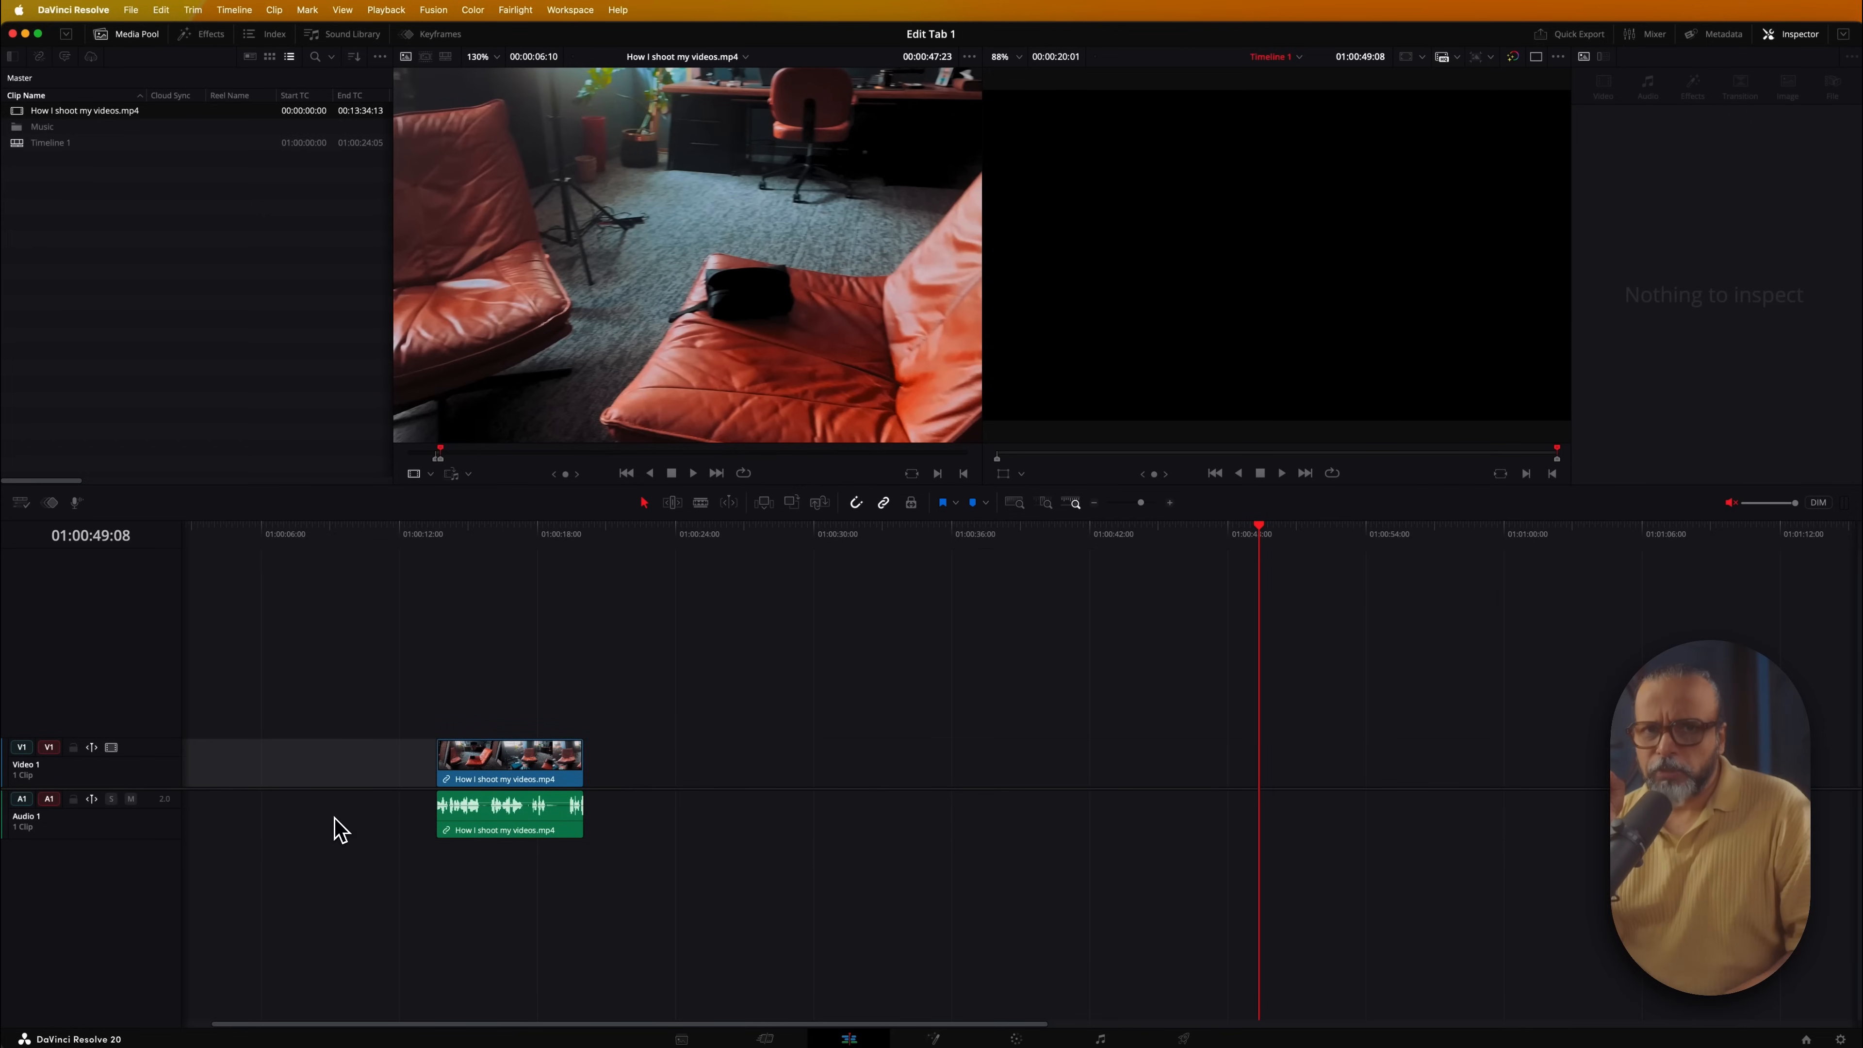
key(w)
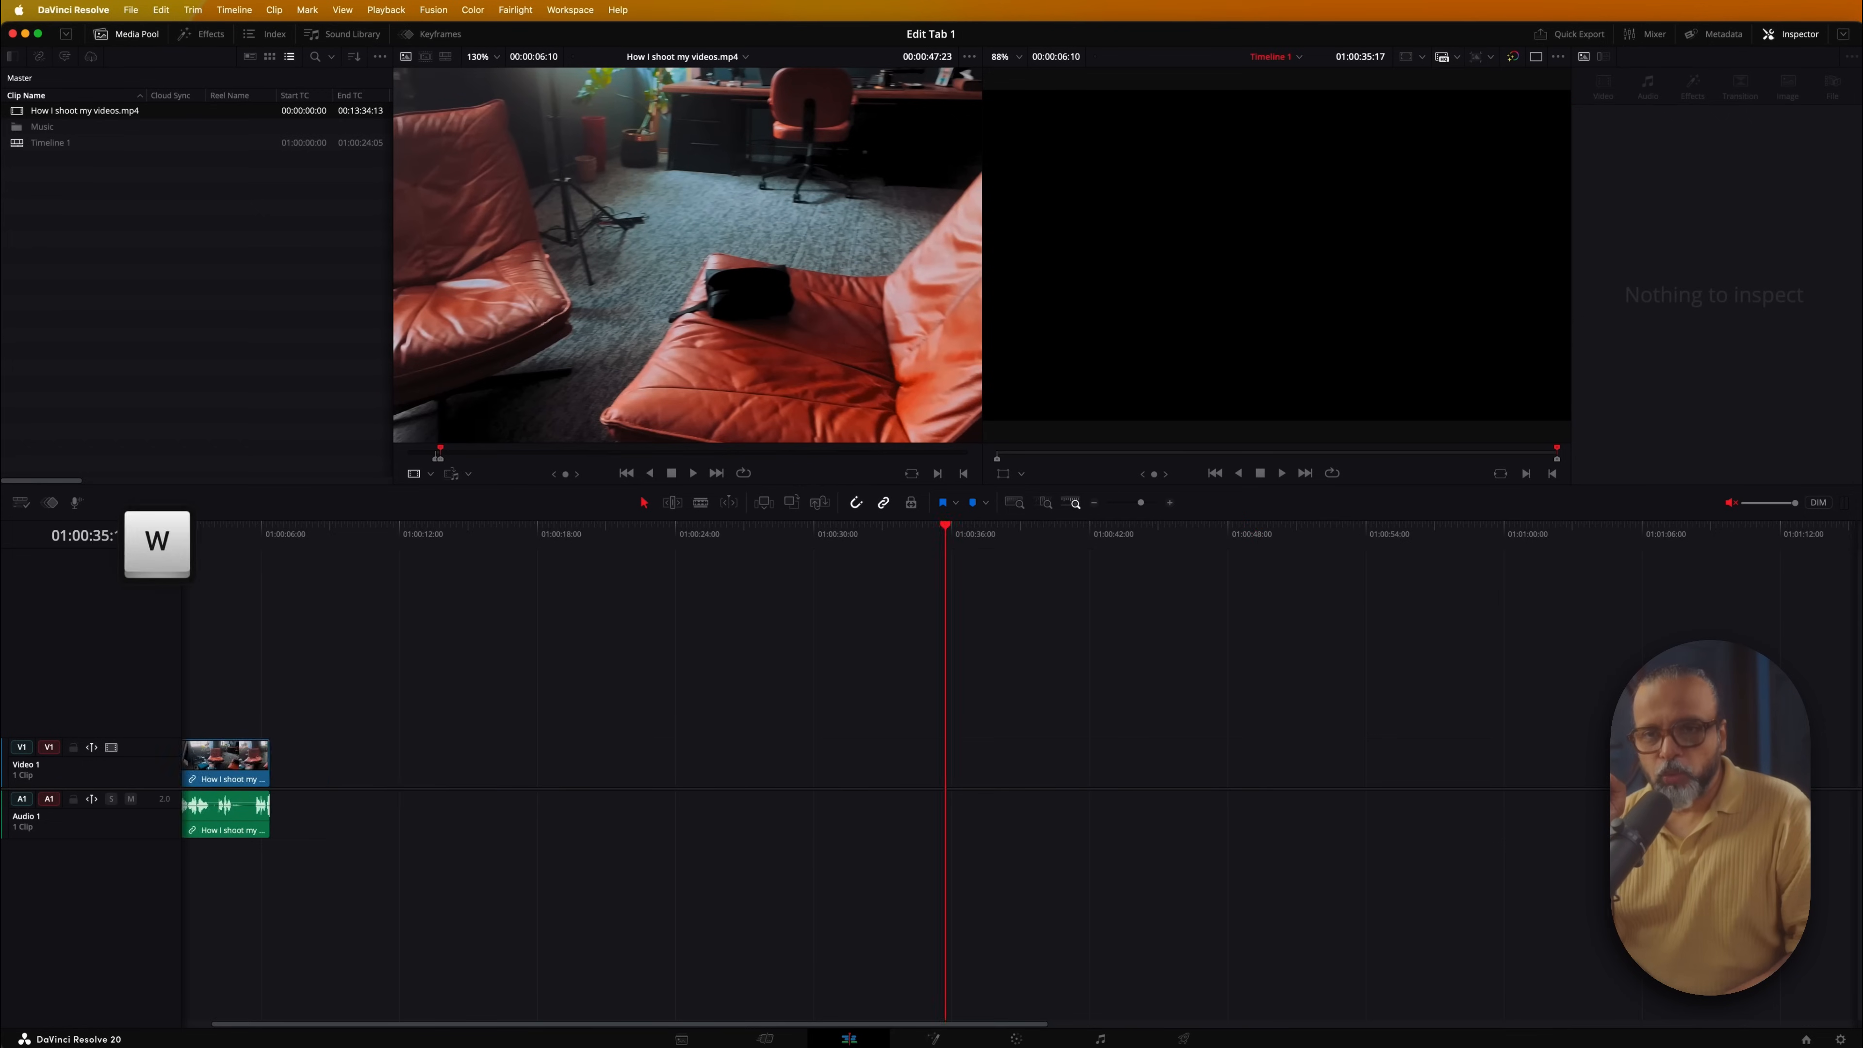
key(super+z)
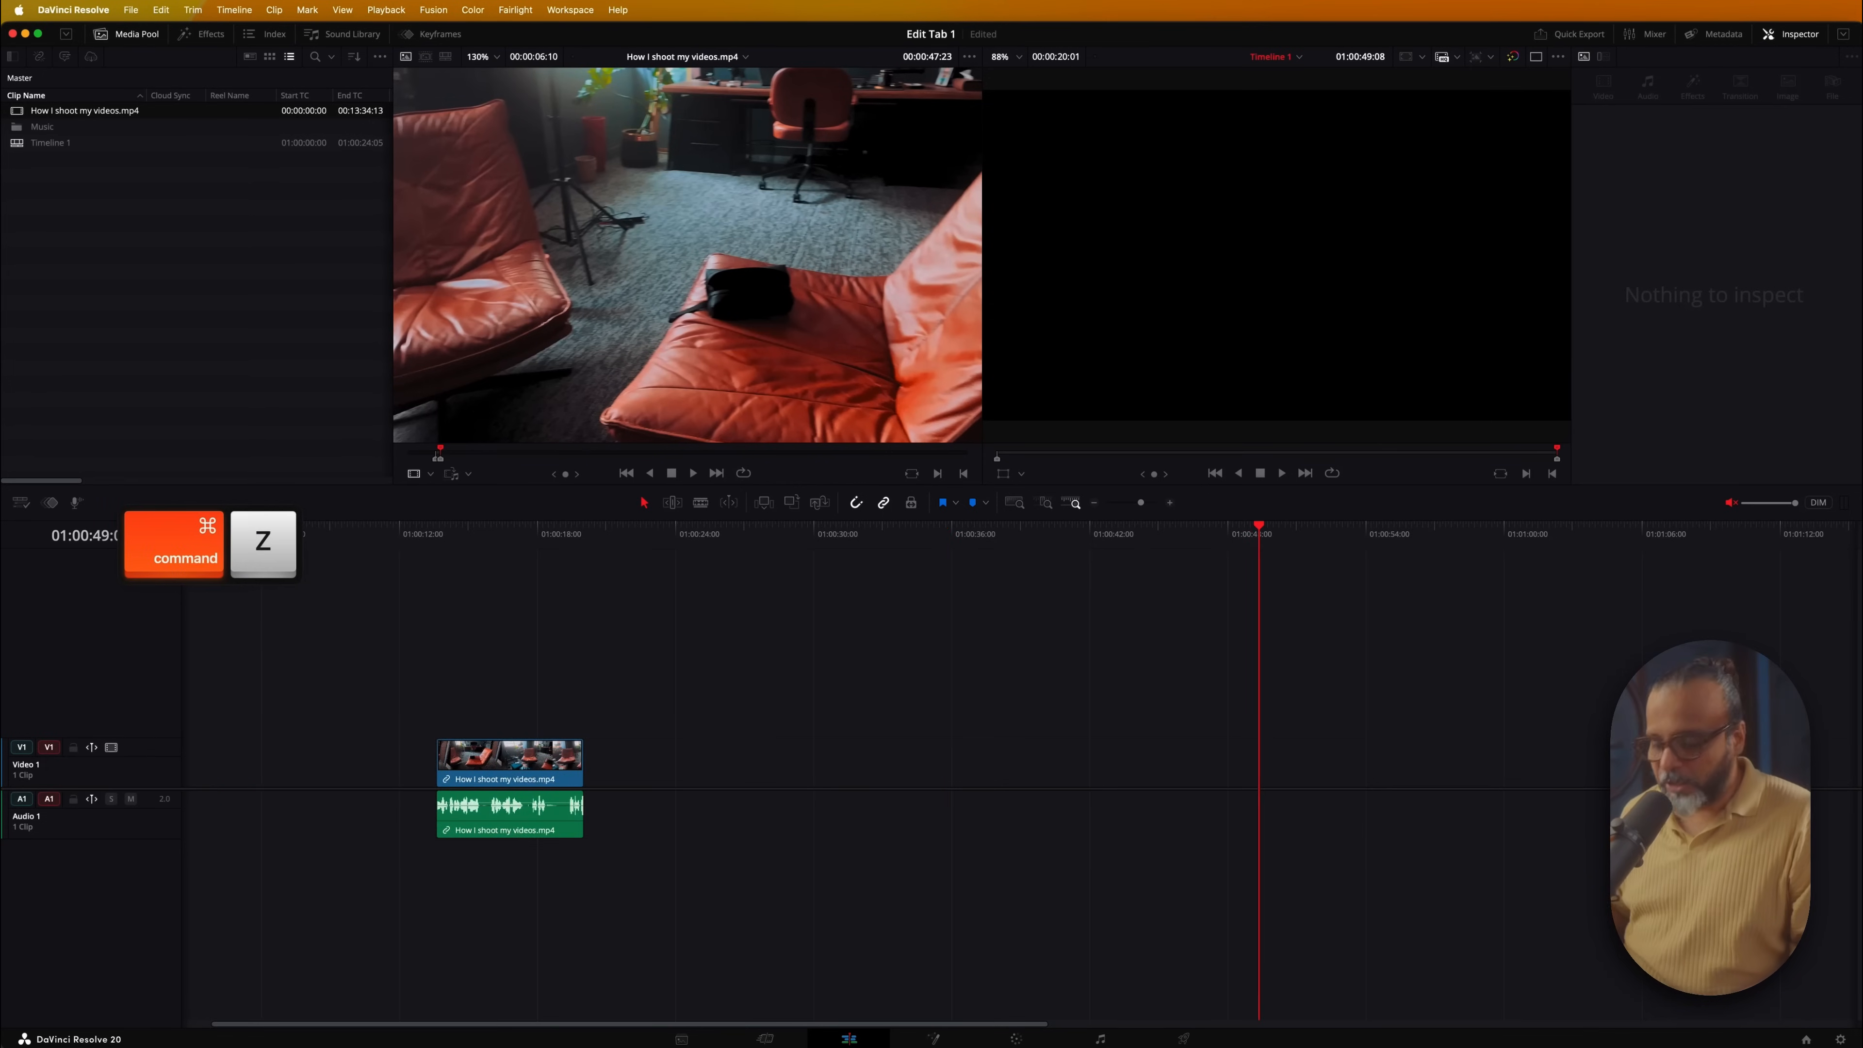
click(335, 782)
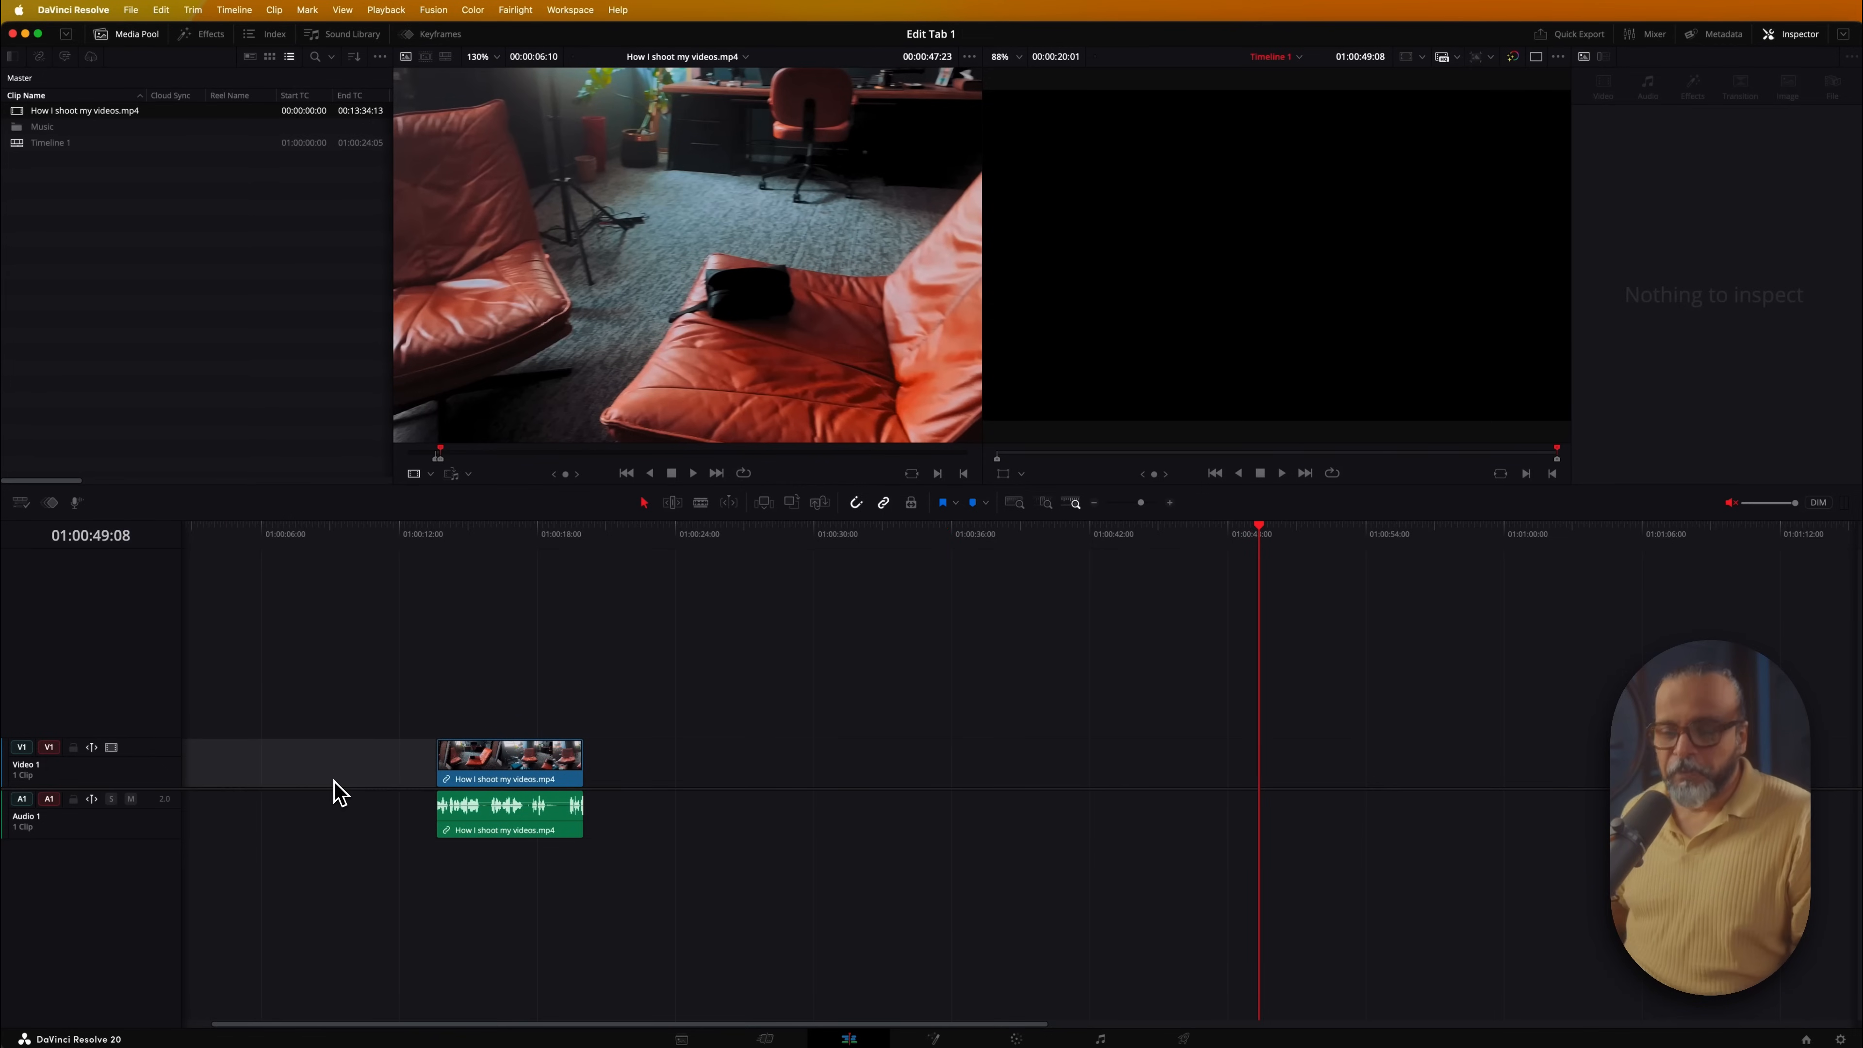
key(BackSpace)
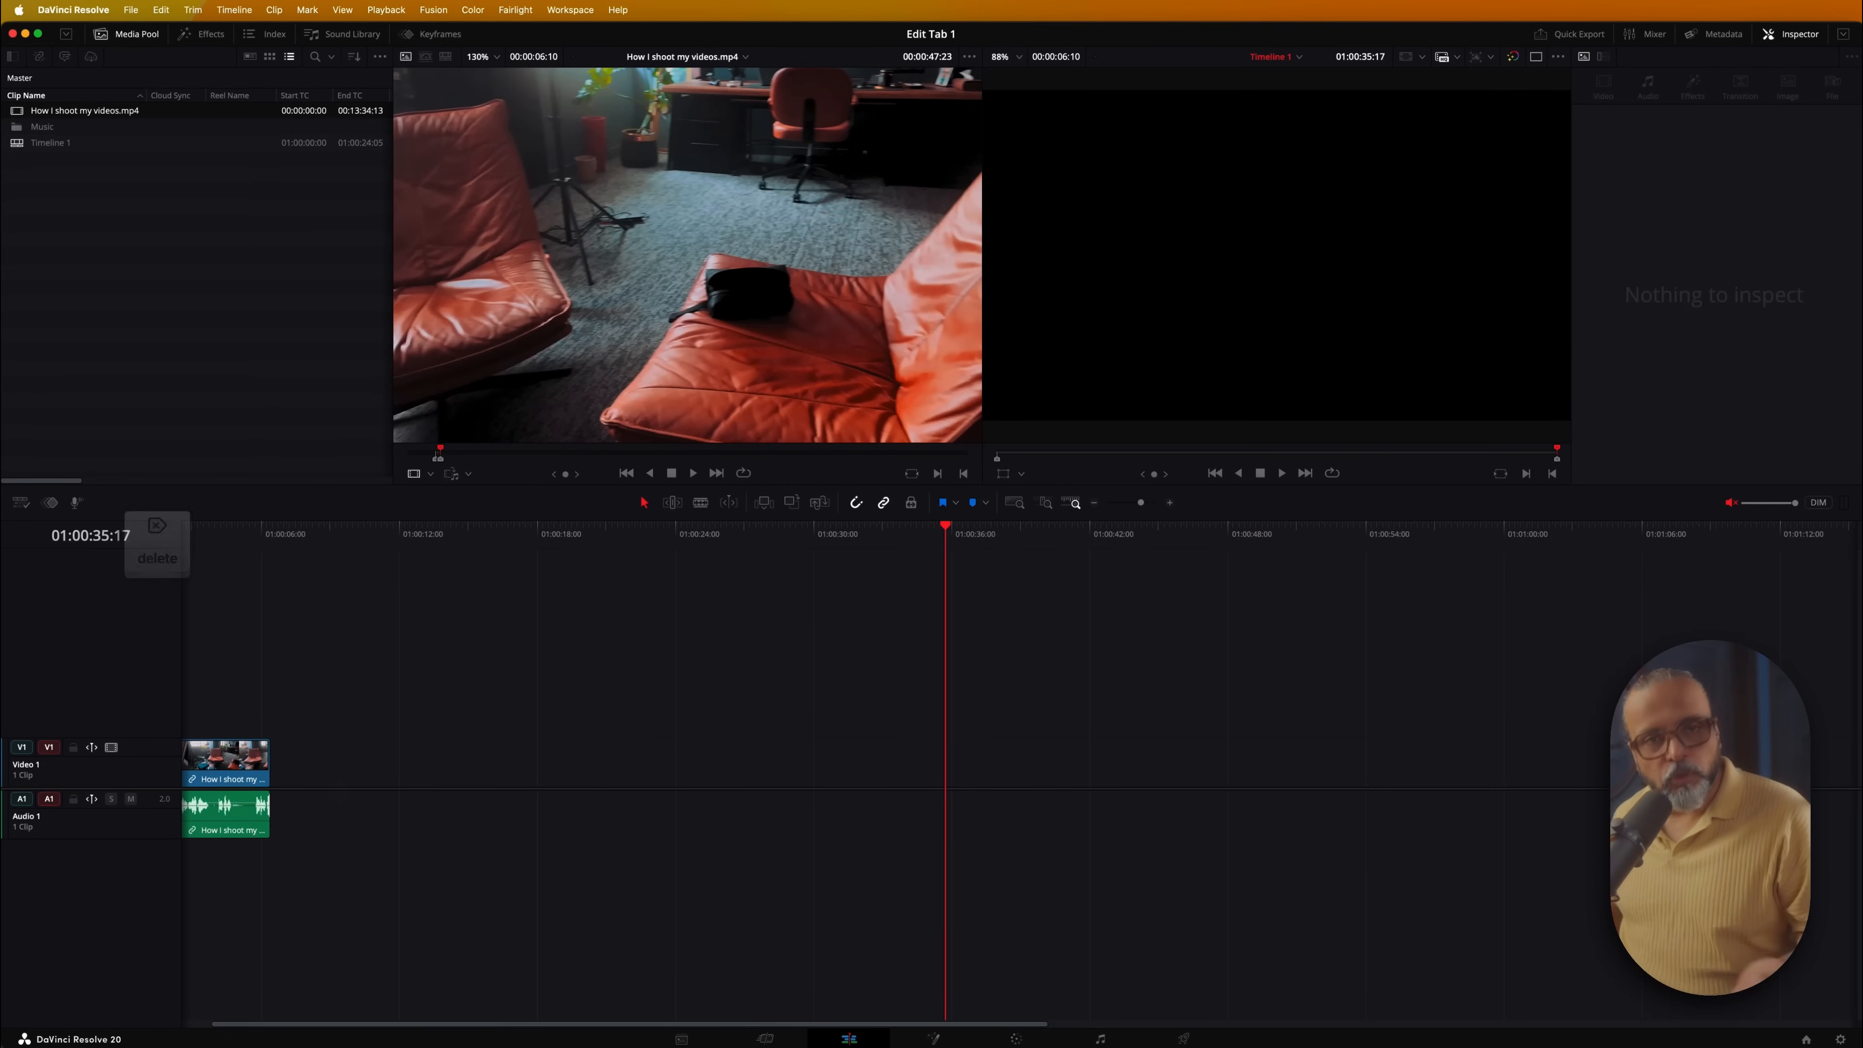
key(Home)
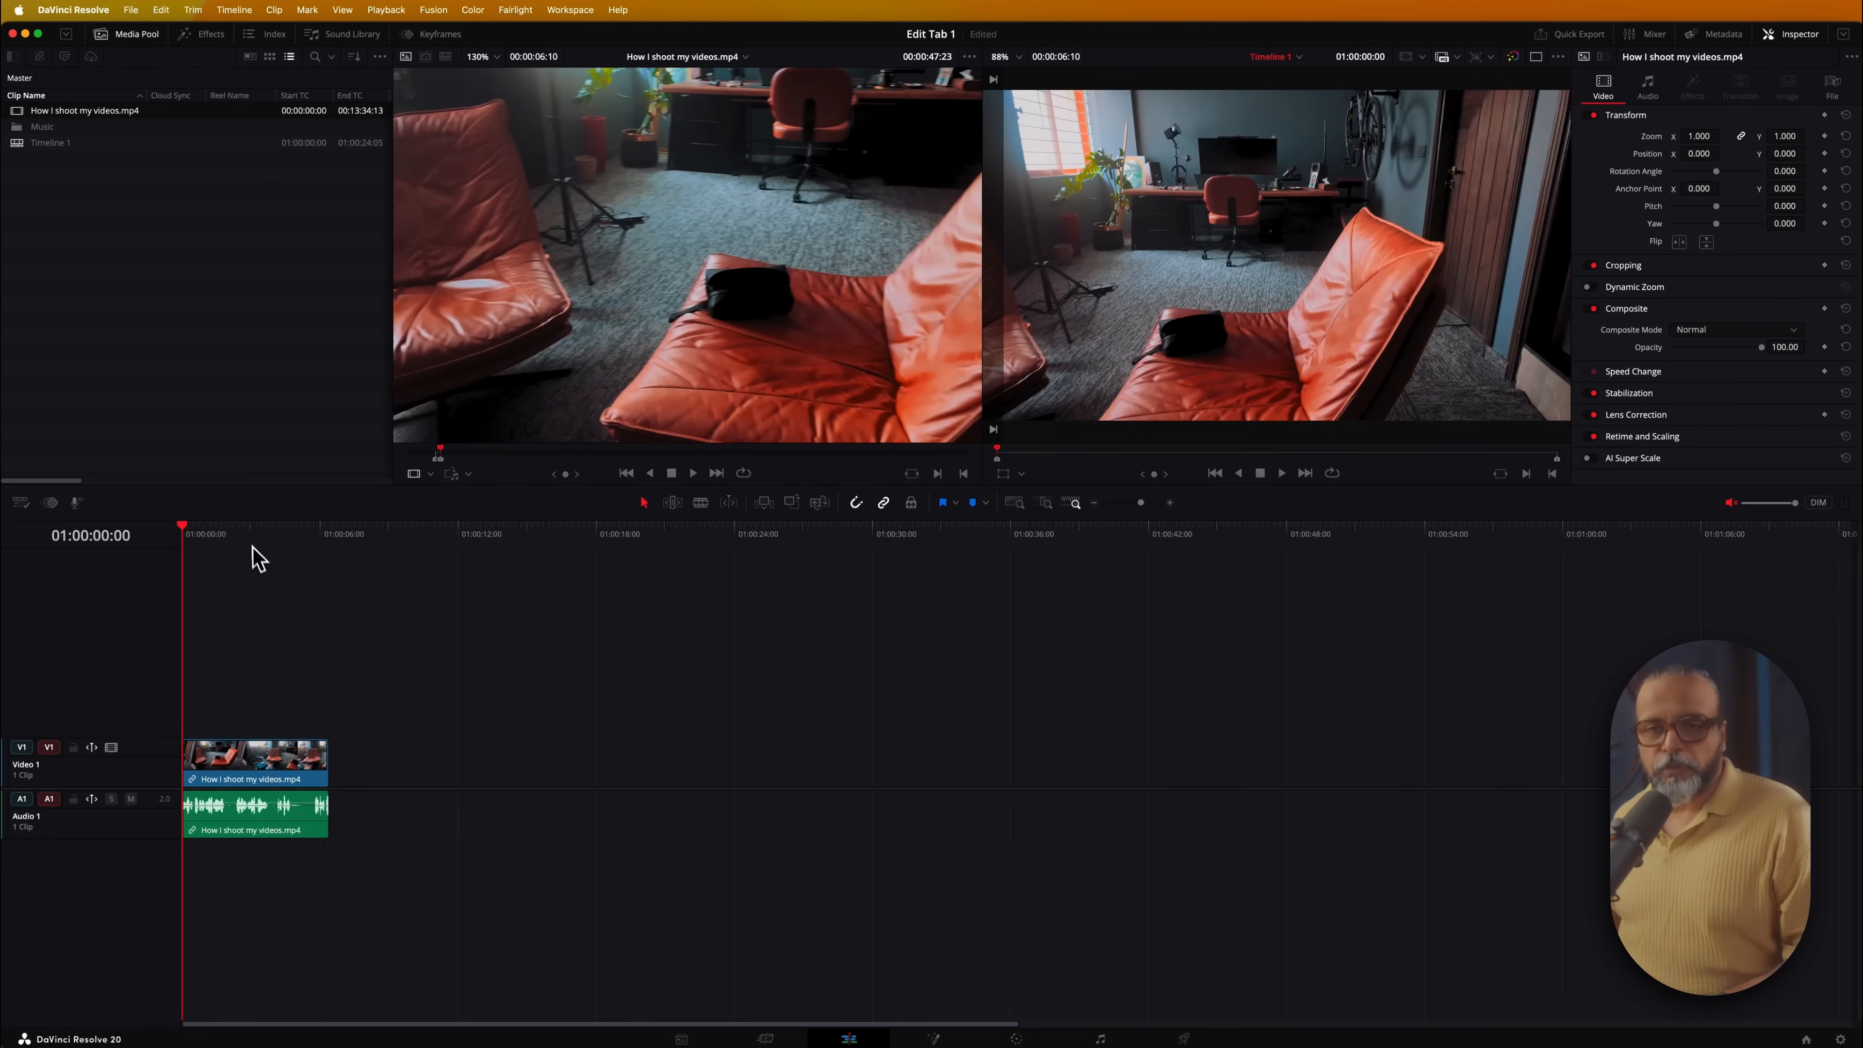
Scrub and frame-step the source footage to find the second subclip's starting frame
drag(198, 540, 162, 565)
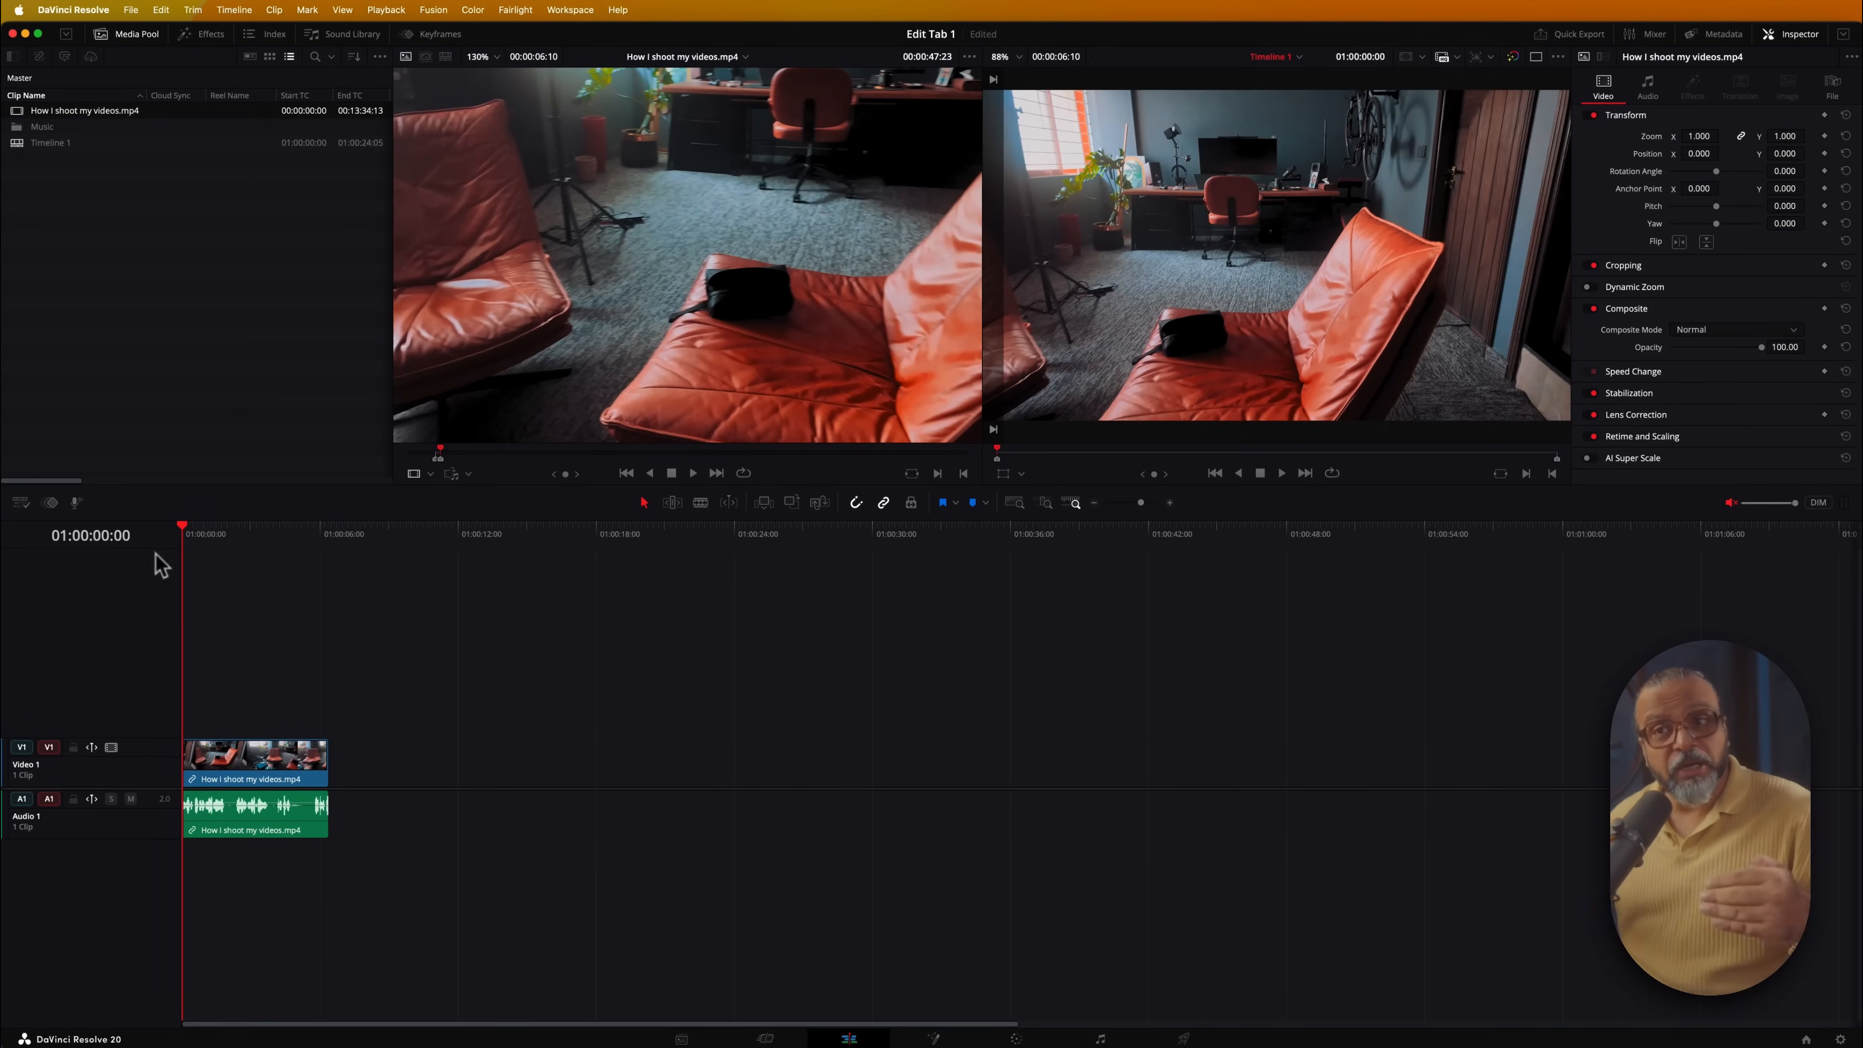
click(491, 449)
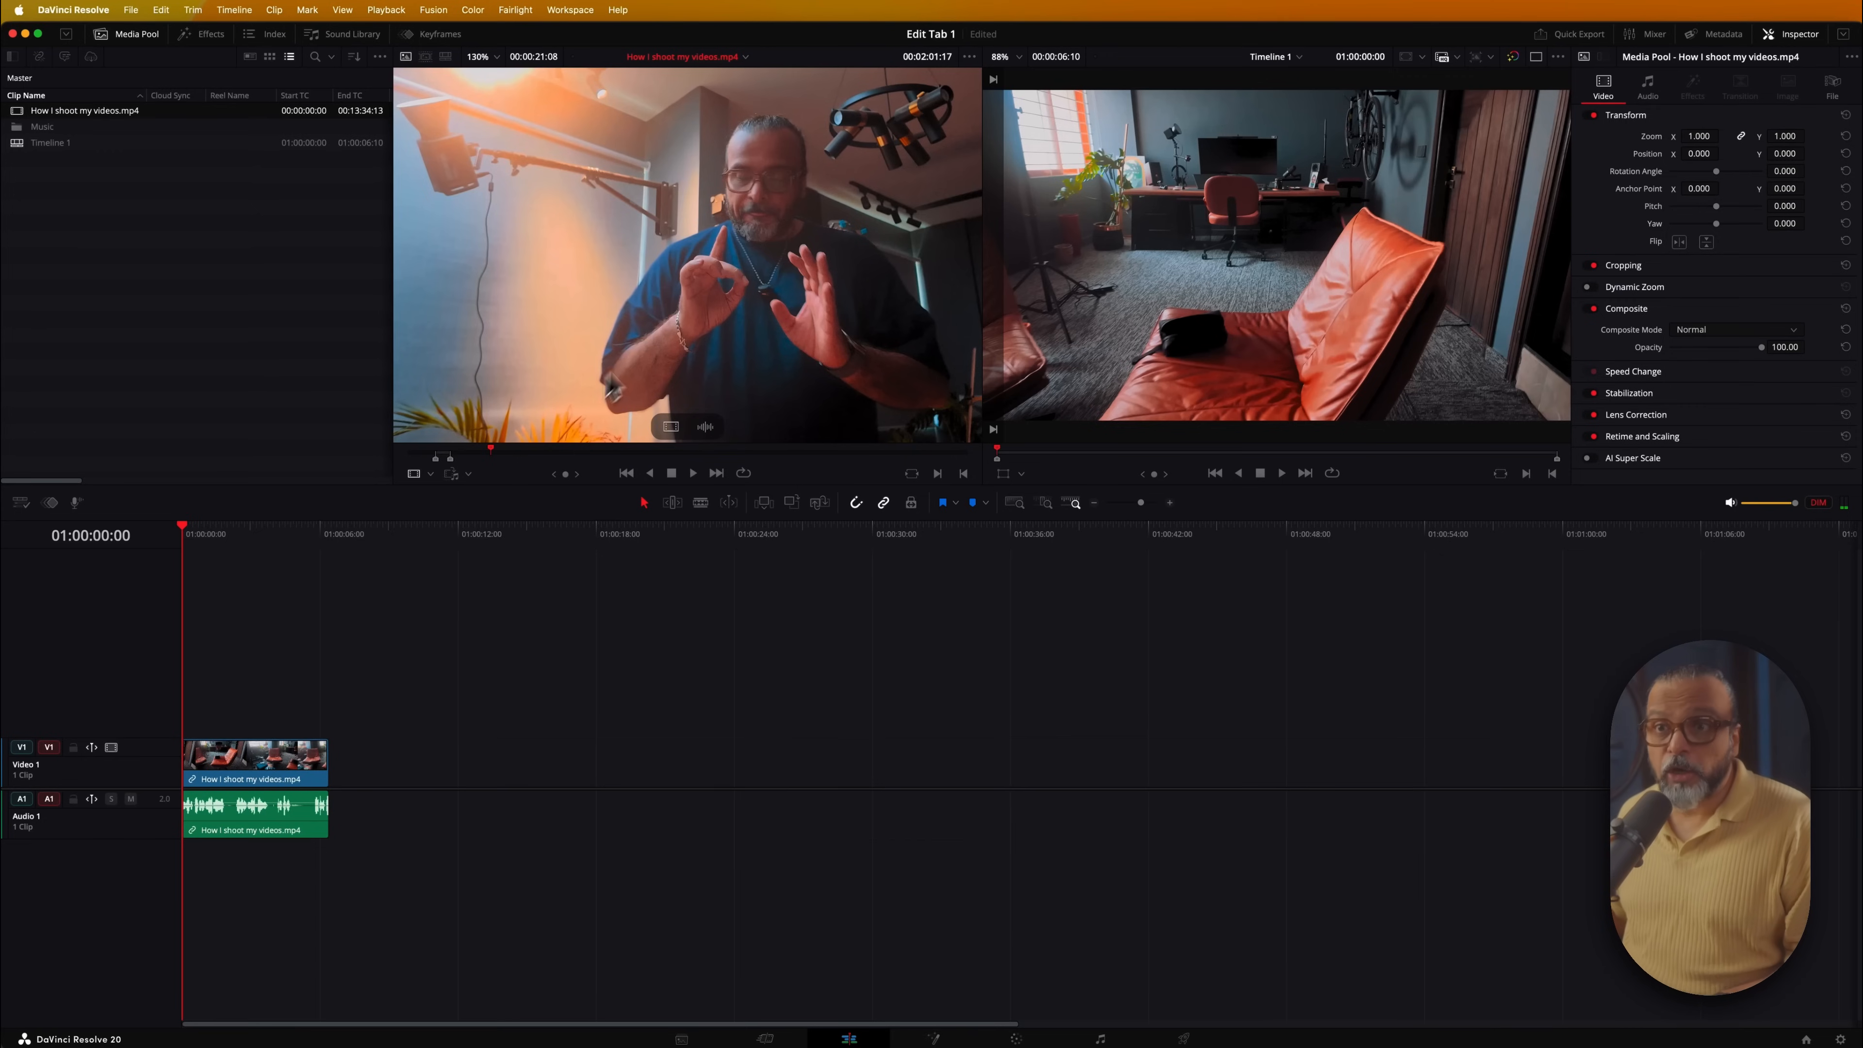
drag(622, 453, 567, 449)
key(space)
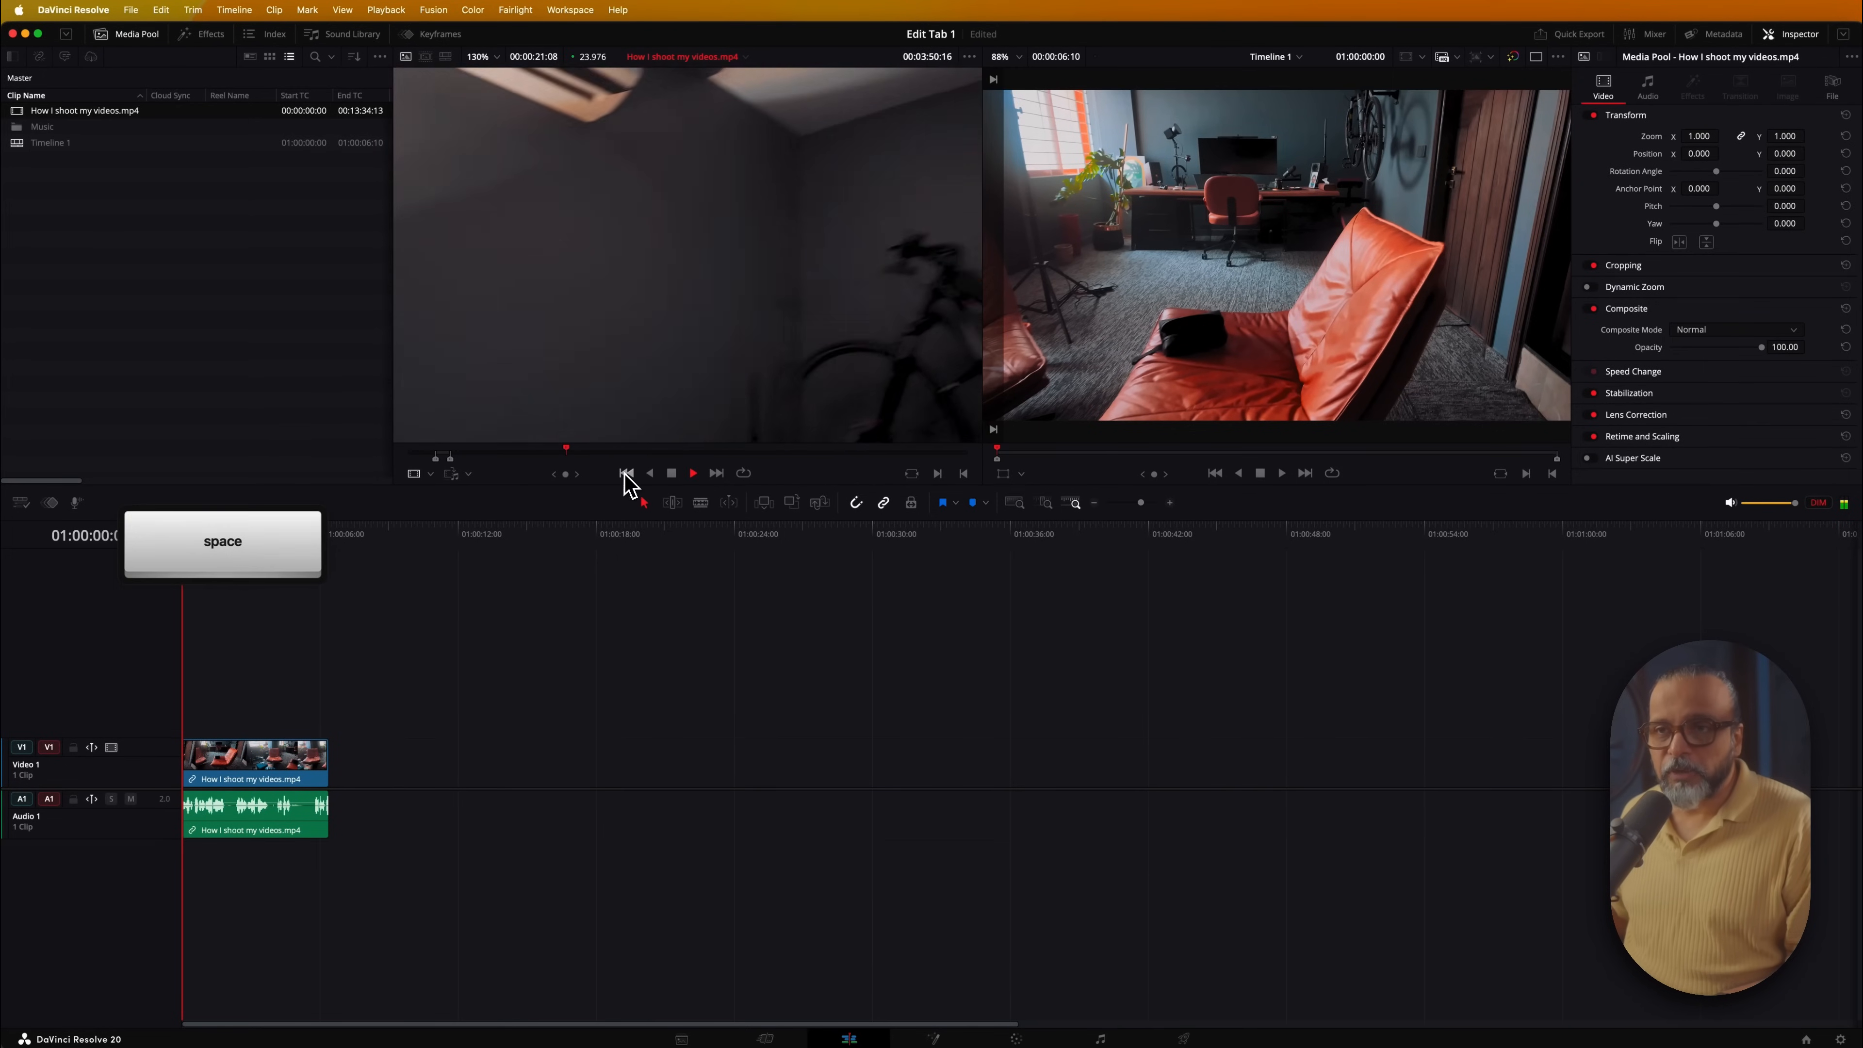
key(Left)
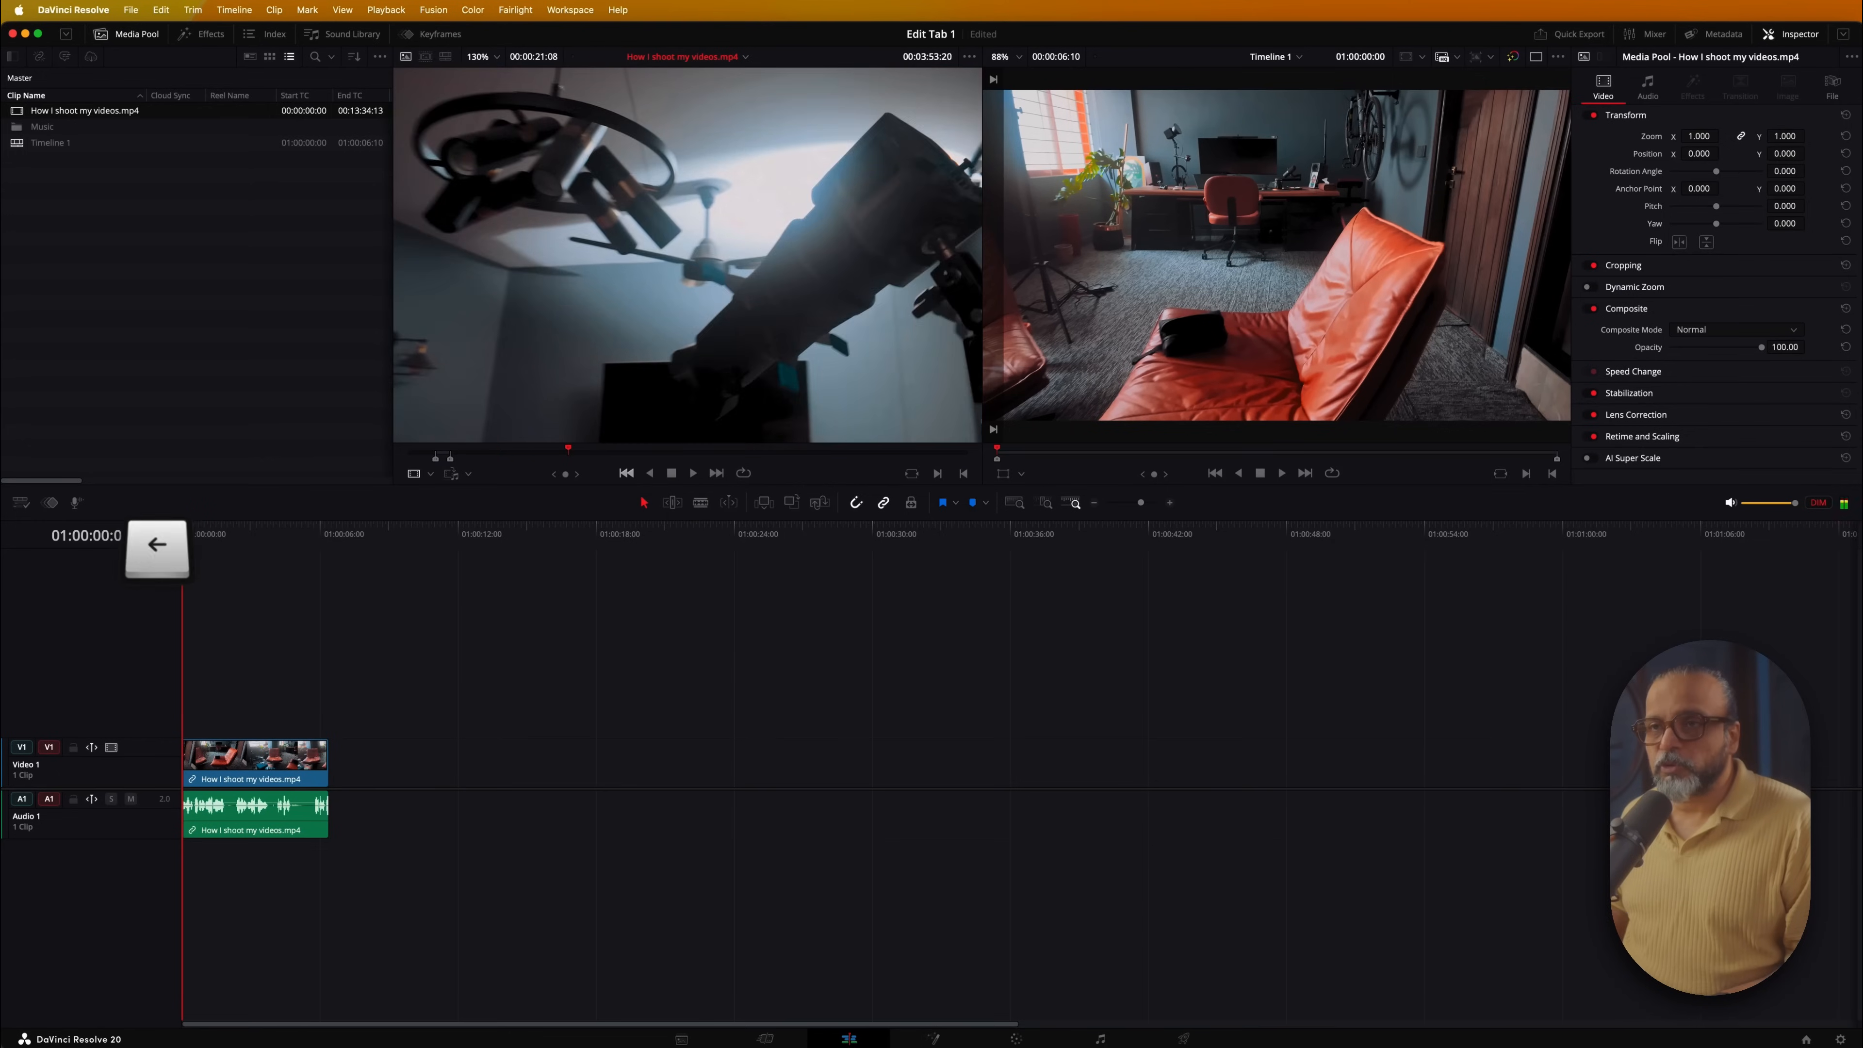
key(Left)
key(Left)
key(Left)
key(Left)
key(Left)
key(Left)
key(Left)
key(Left)
key(Left)
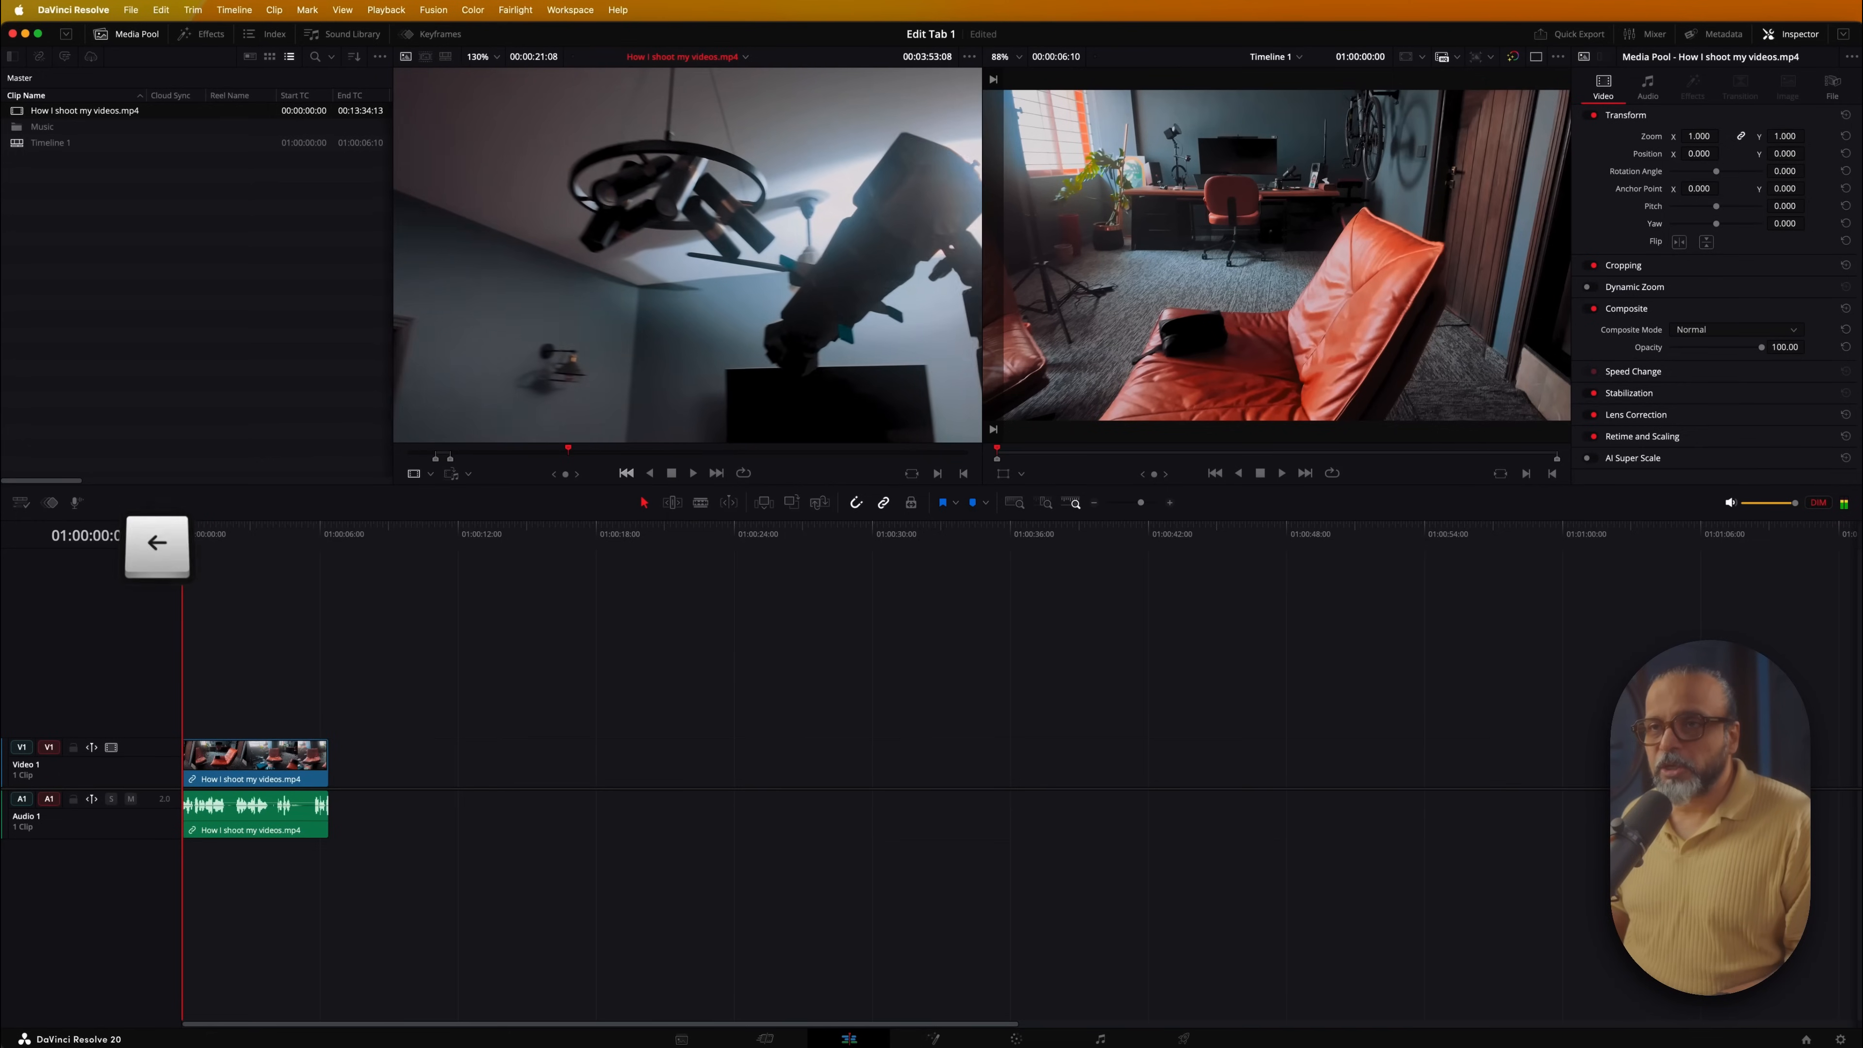
key(Right)
key(Right)
key(Right)
drag(806, 462, 857, 460)
Mark a six-second section from that in point and place it after the office-chairs clip
key(i)
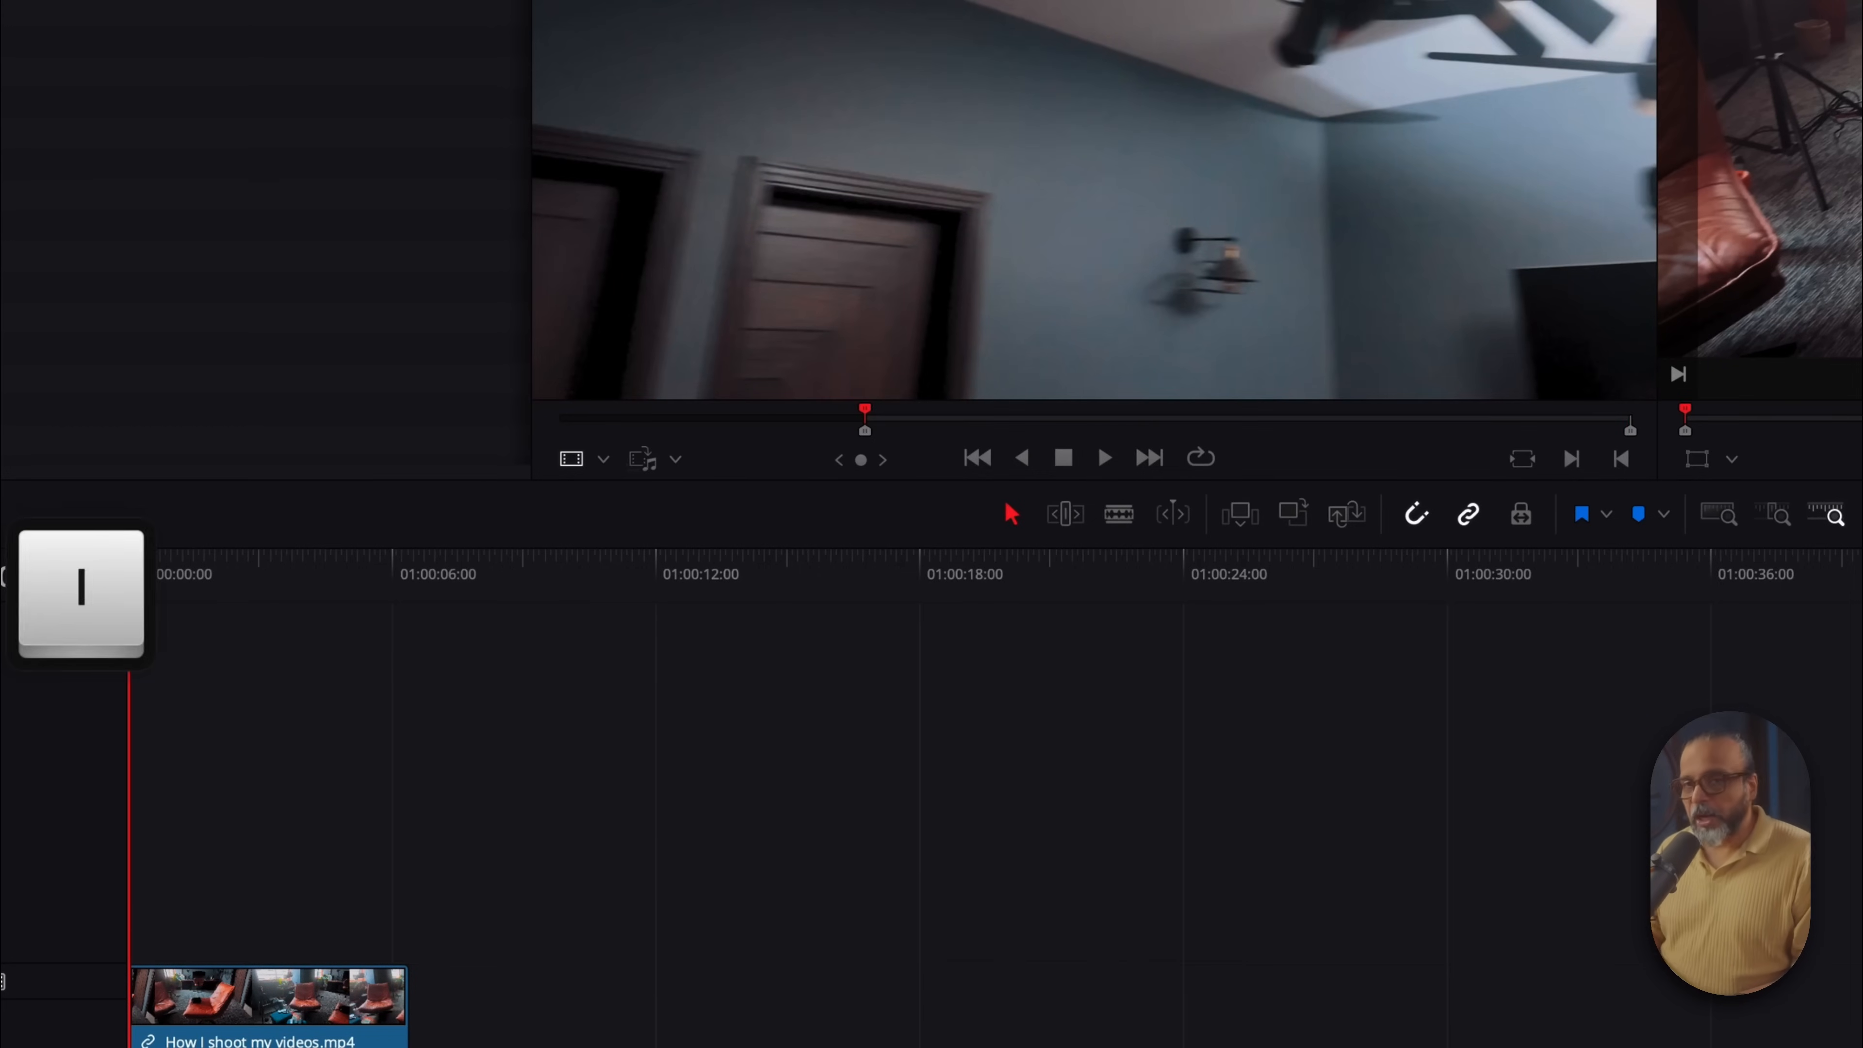
key(space)
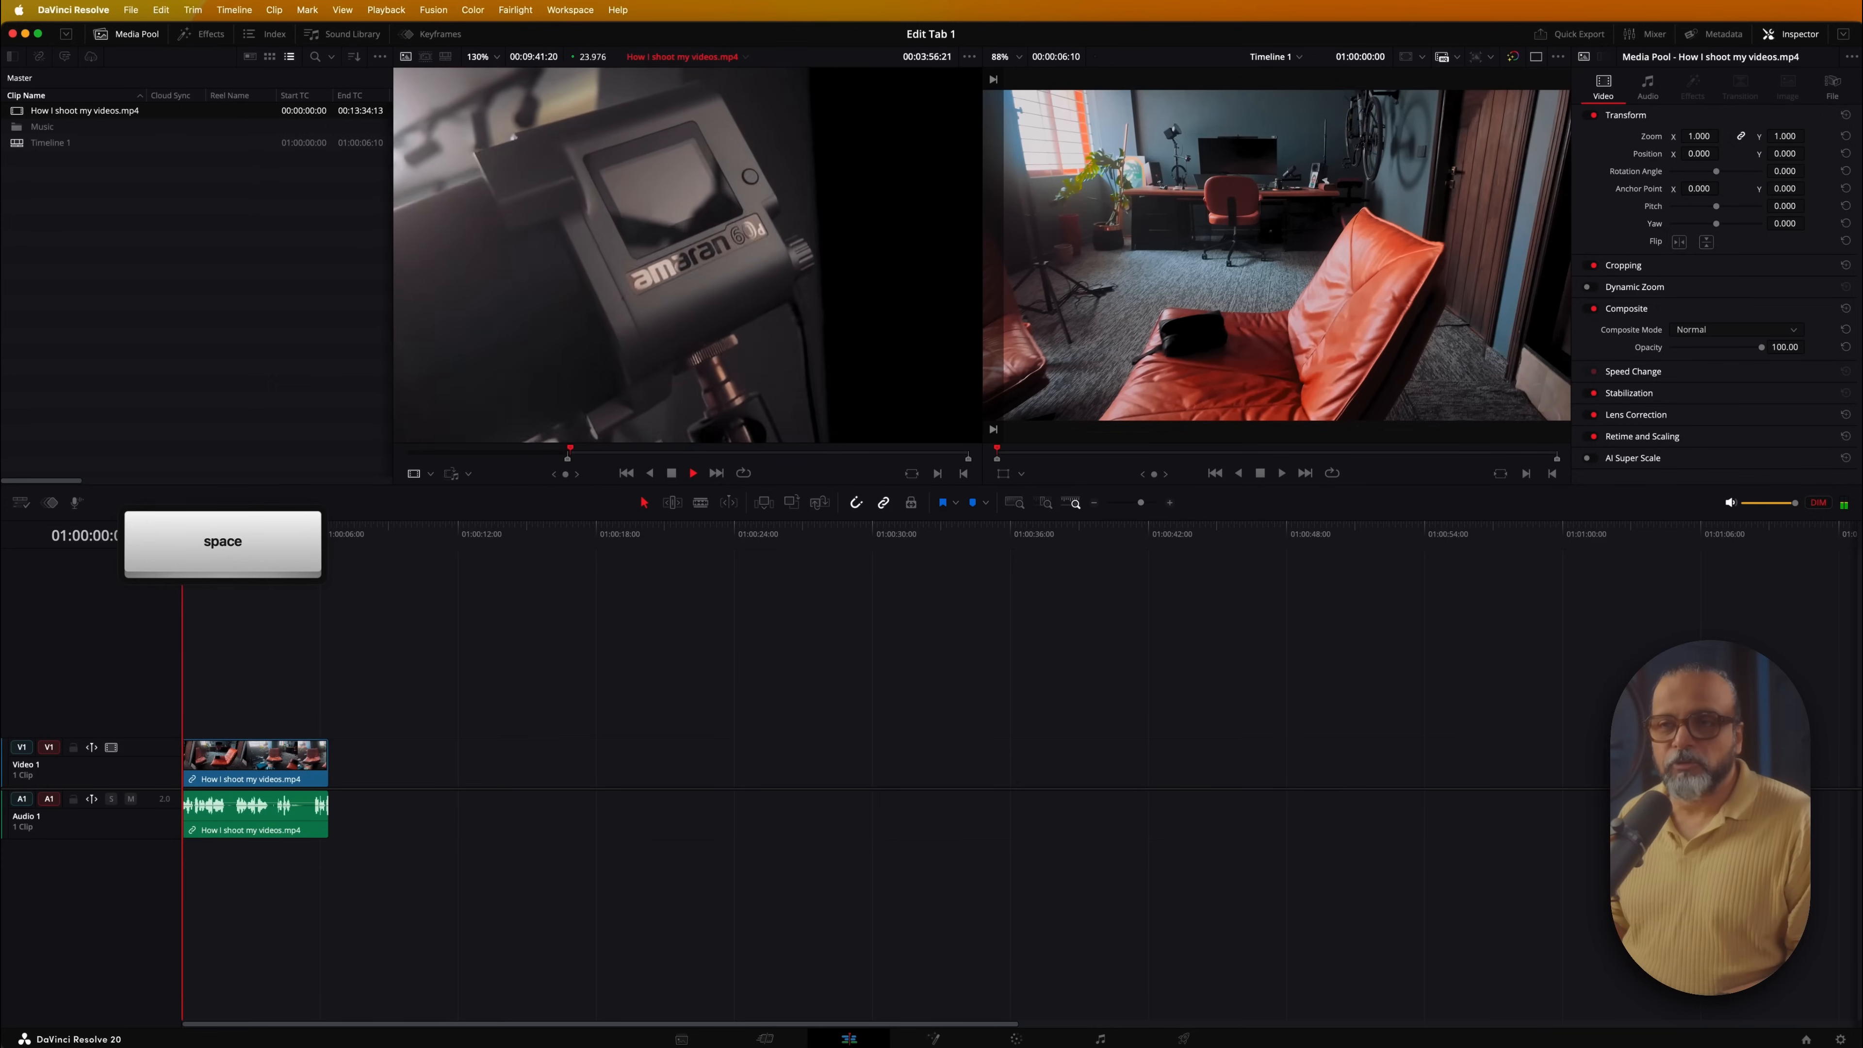
key(space)
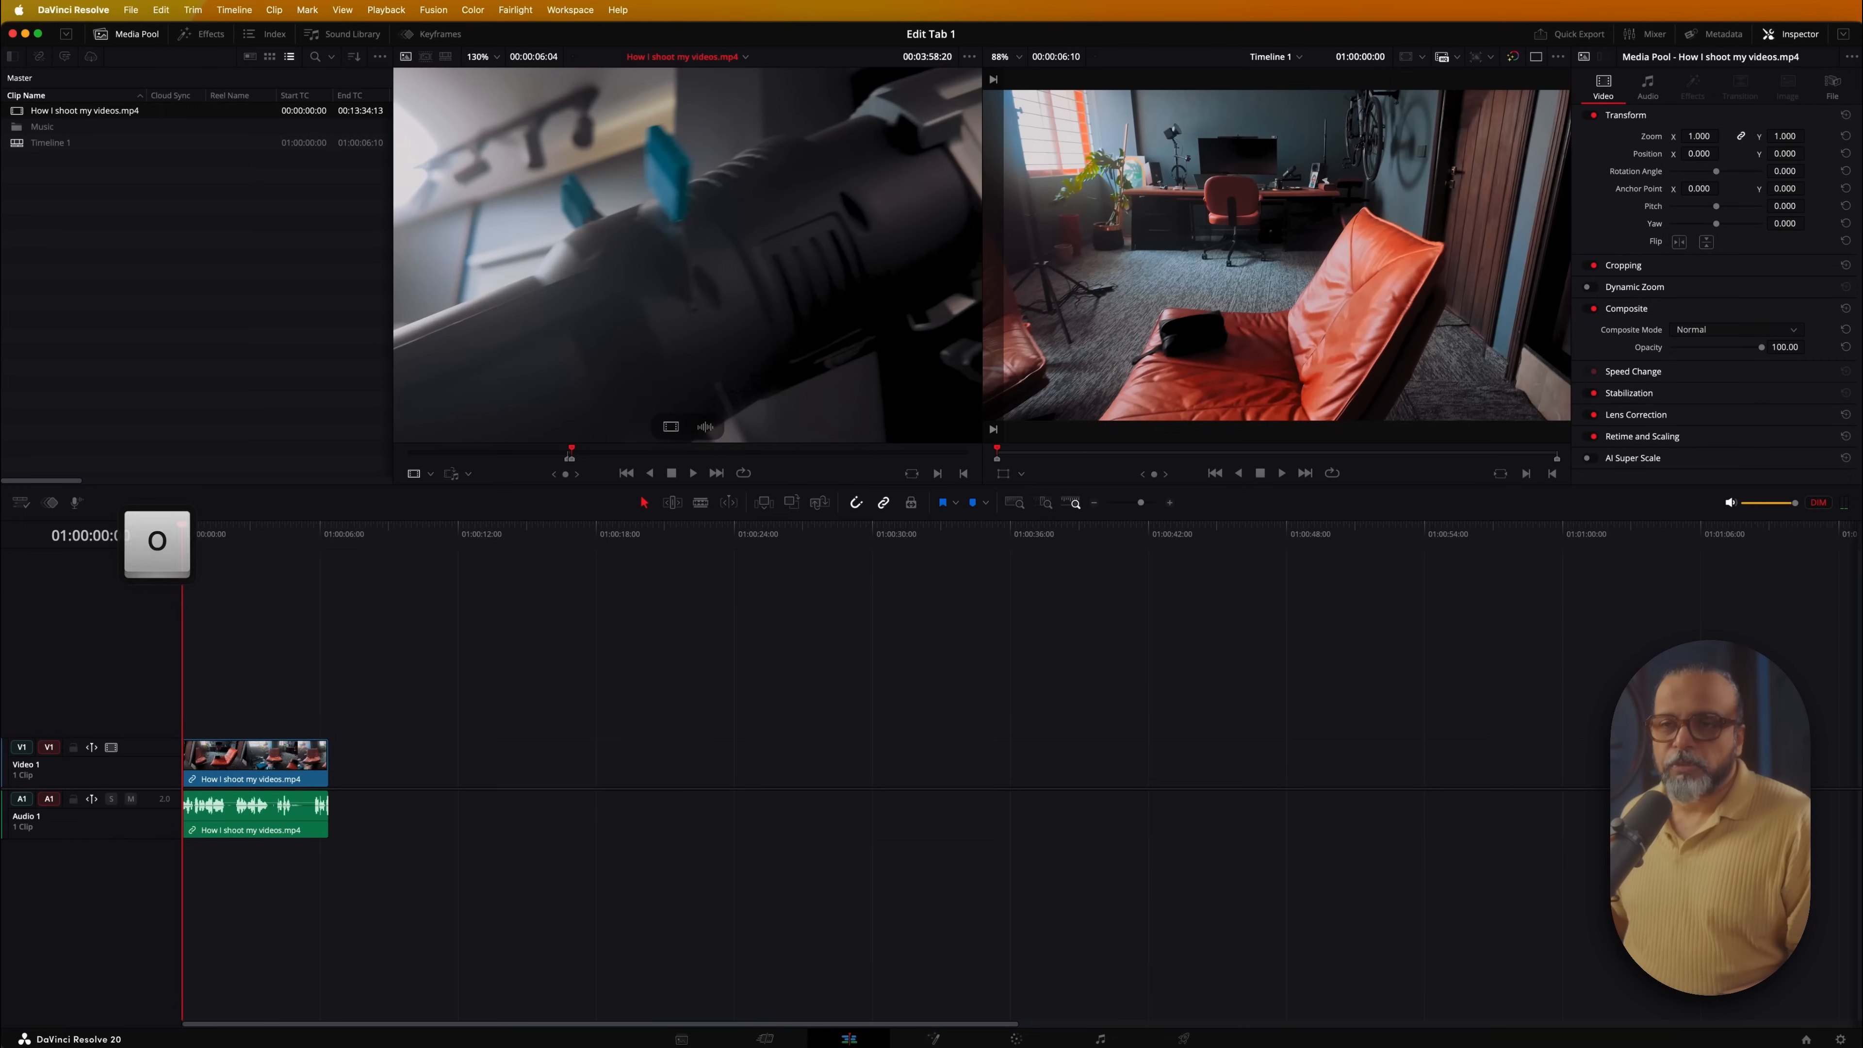
drag(704, 246, 342, 776)
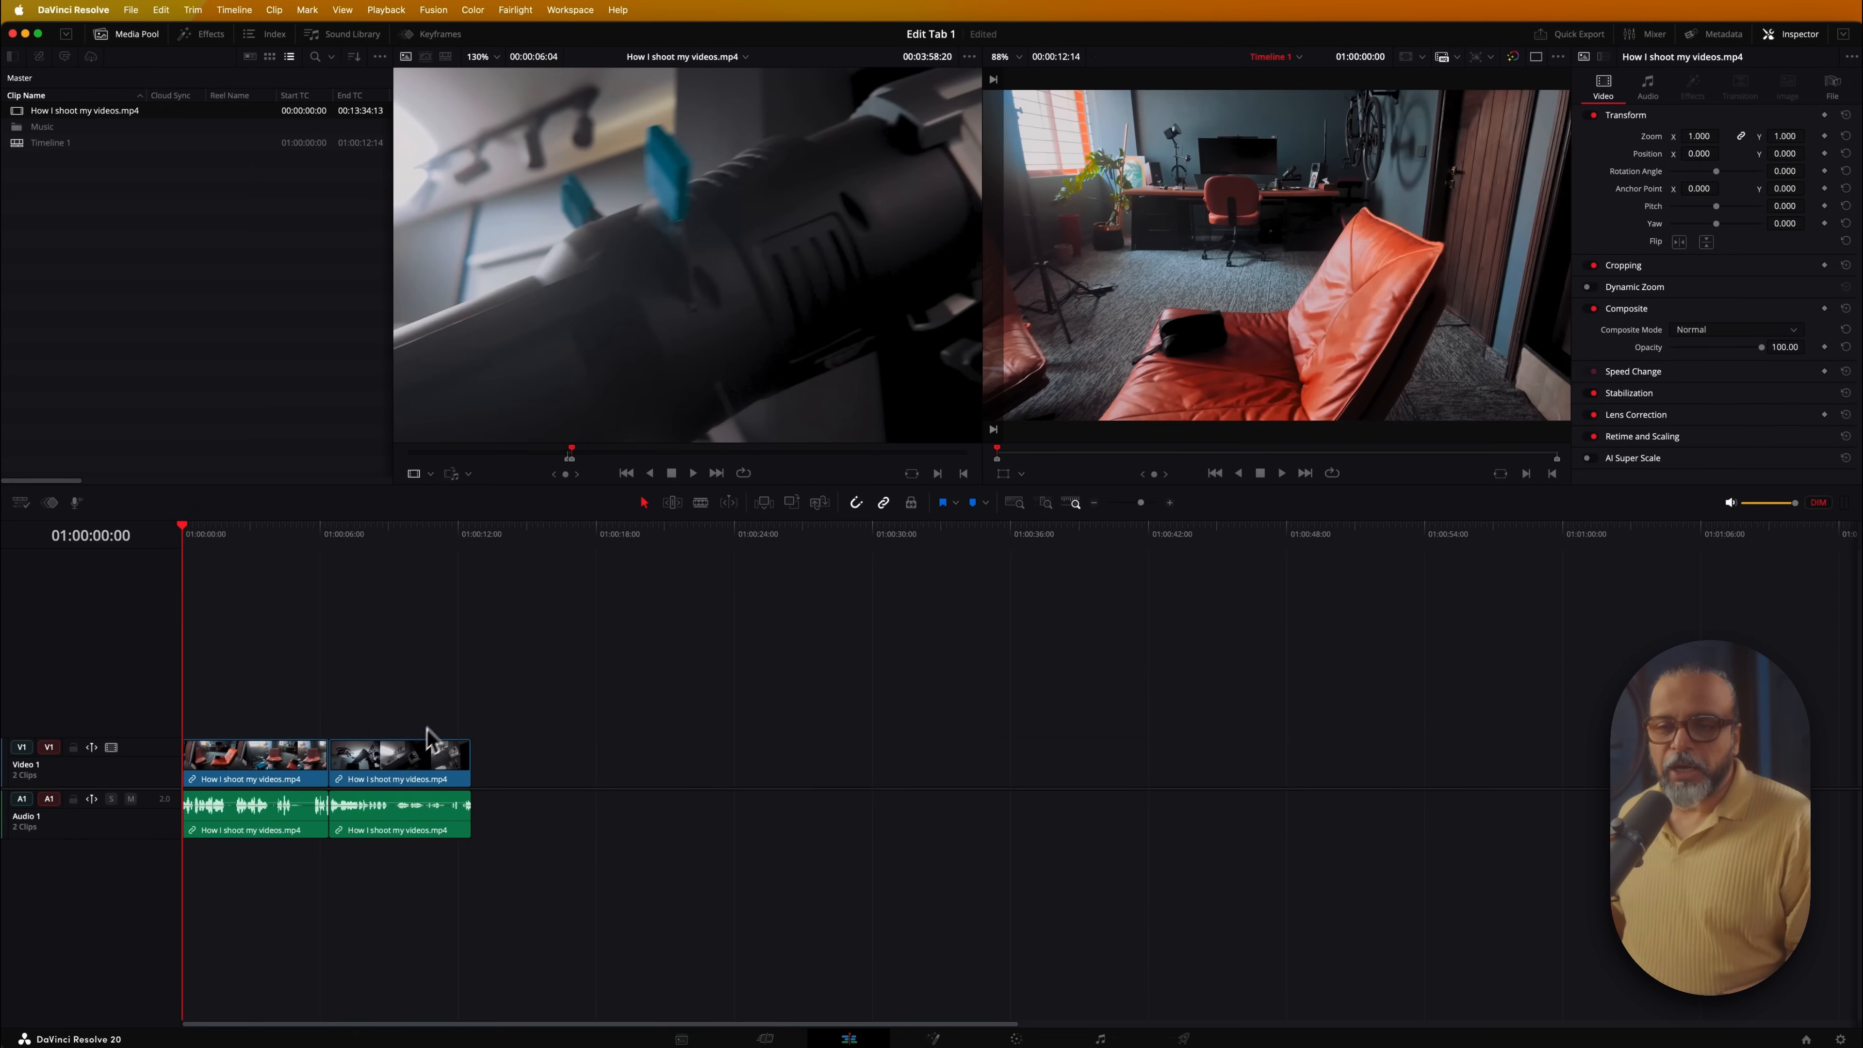
mouse_move(290, 545)
mouse_down()
mouse_move(325, 536)
mouse_move(271, 560)
mouse_up()
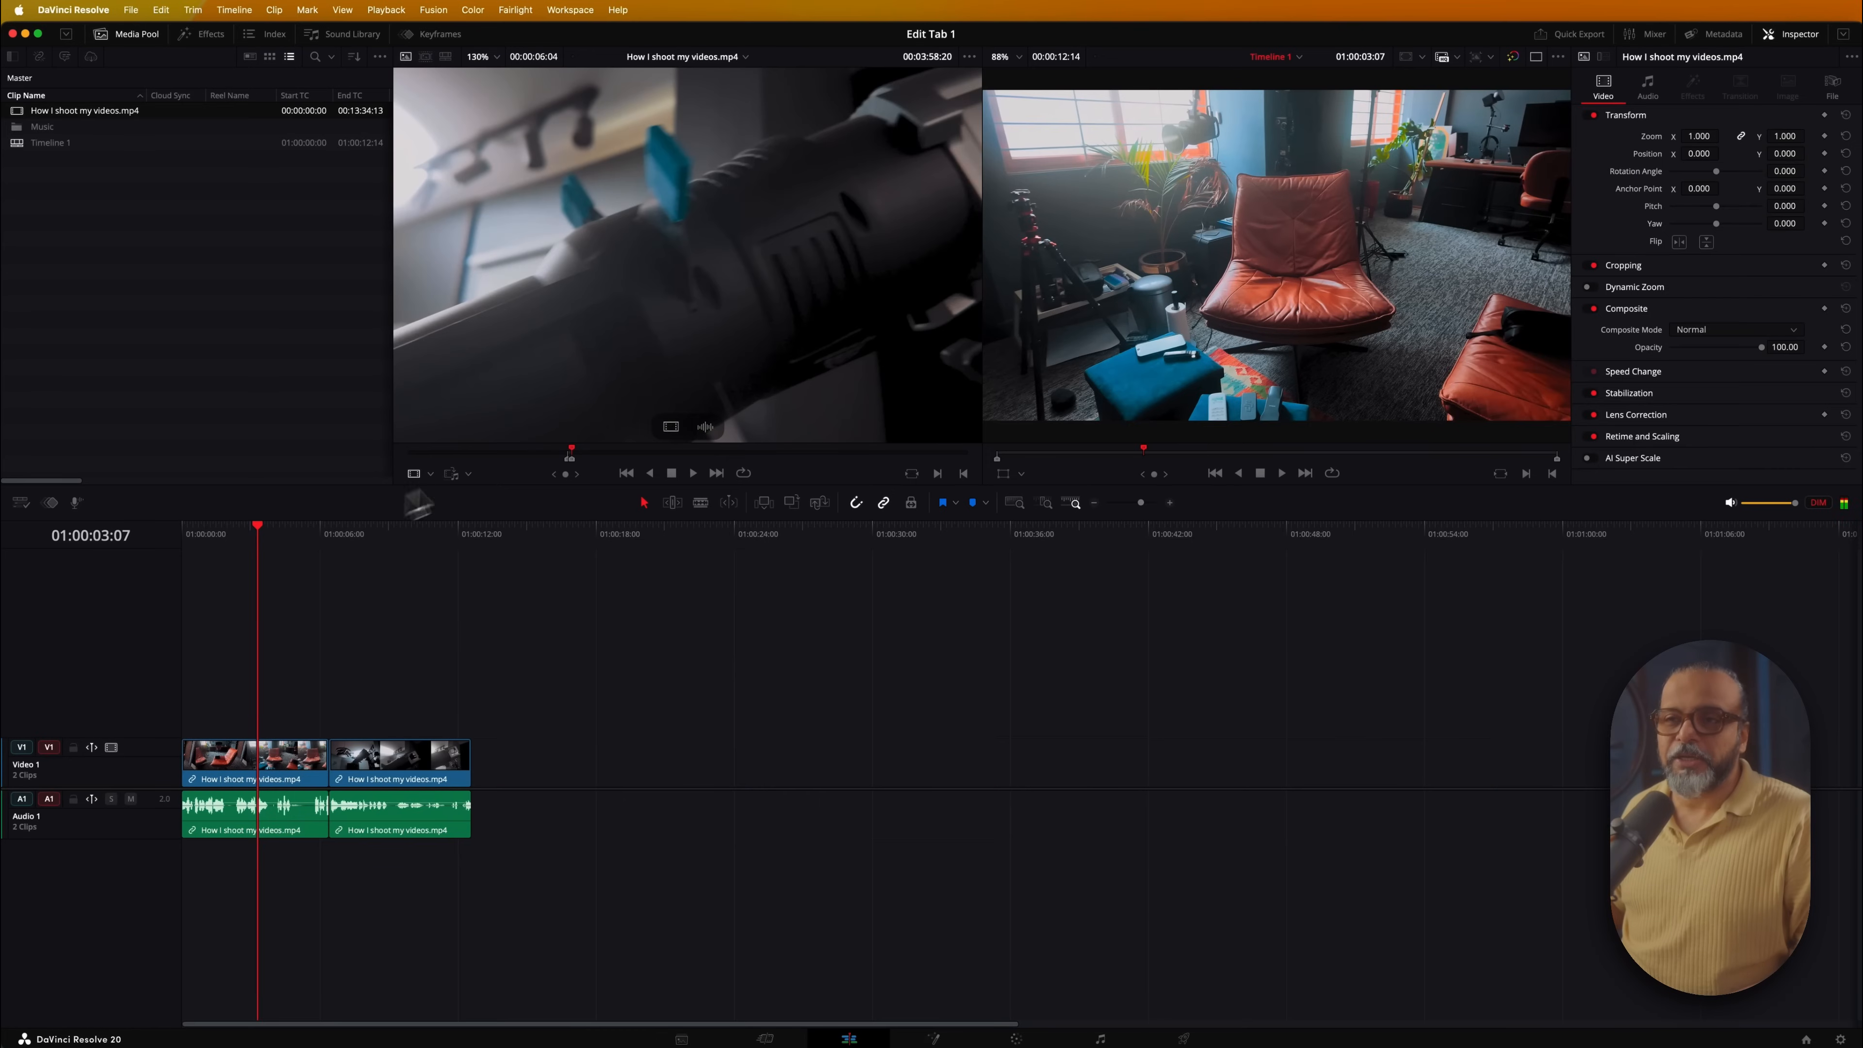
Mark from the tripod shot to about ninety seconds later and add it after the two clips
click(712, 455)
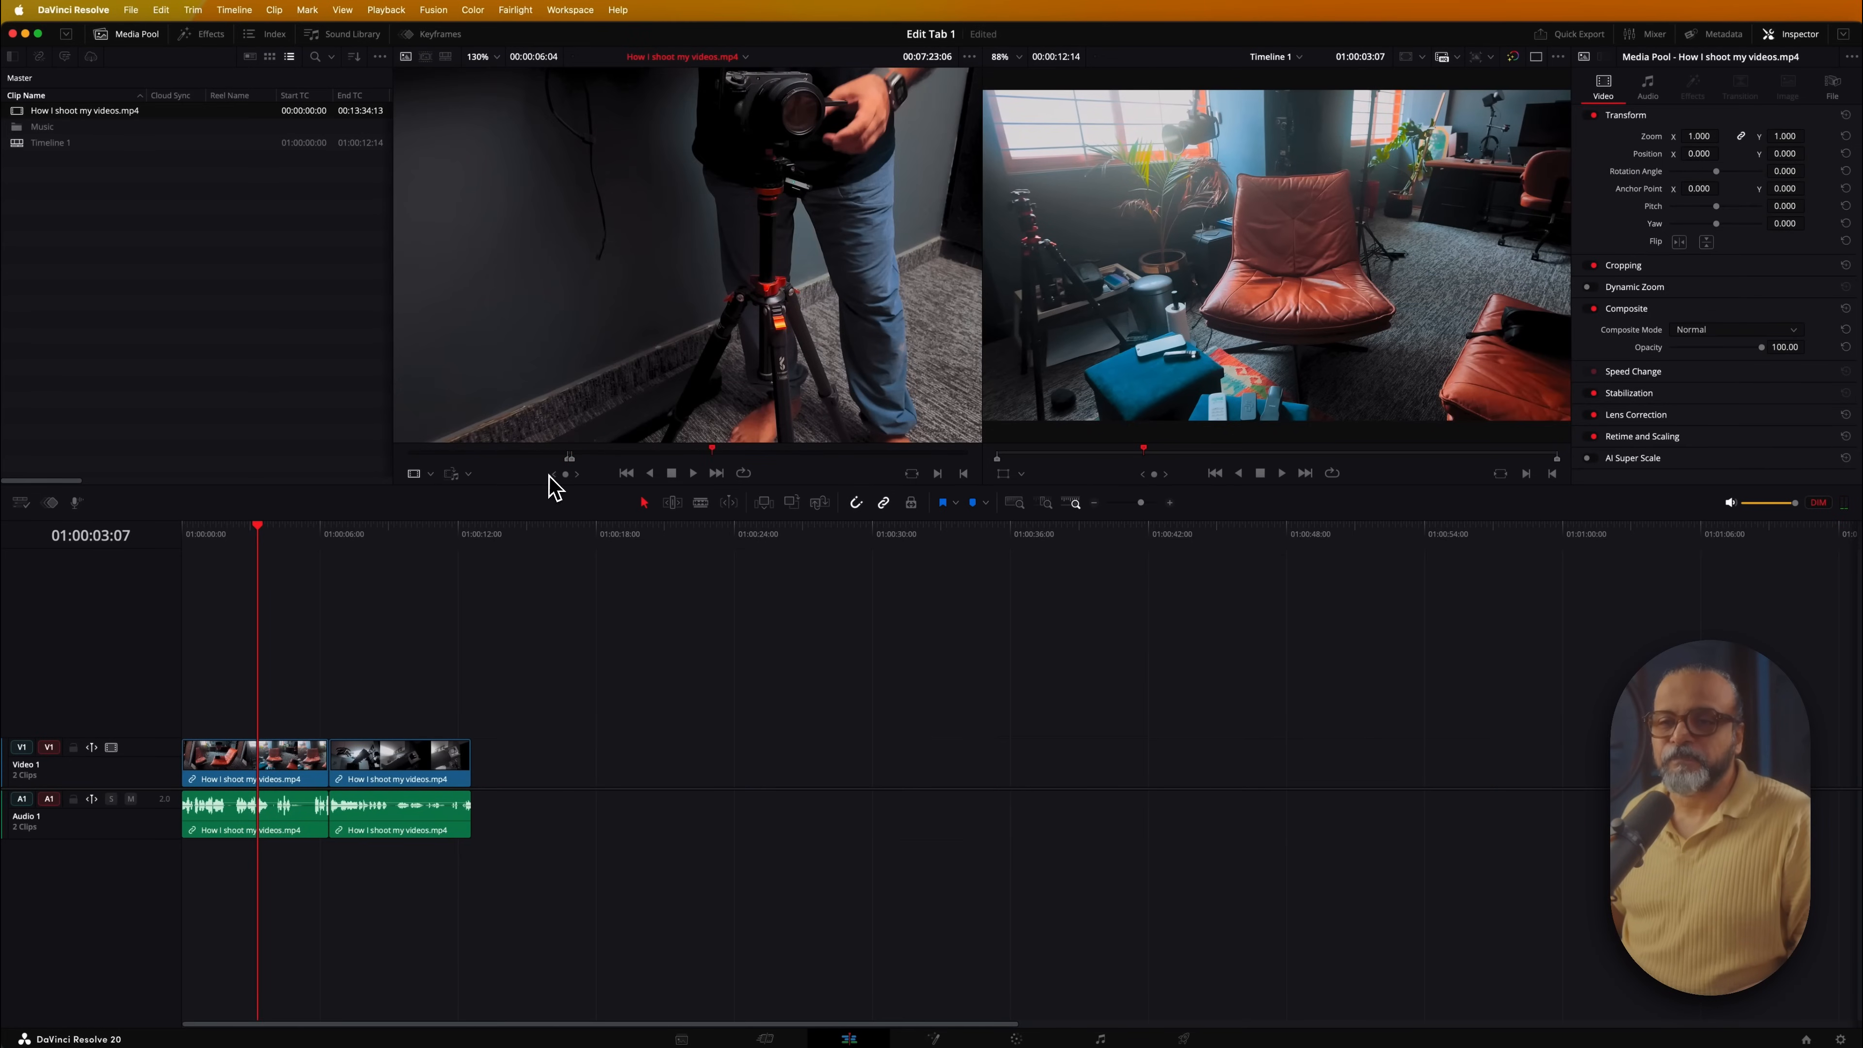
key(i)
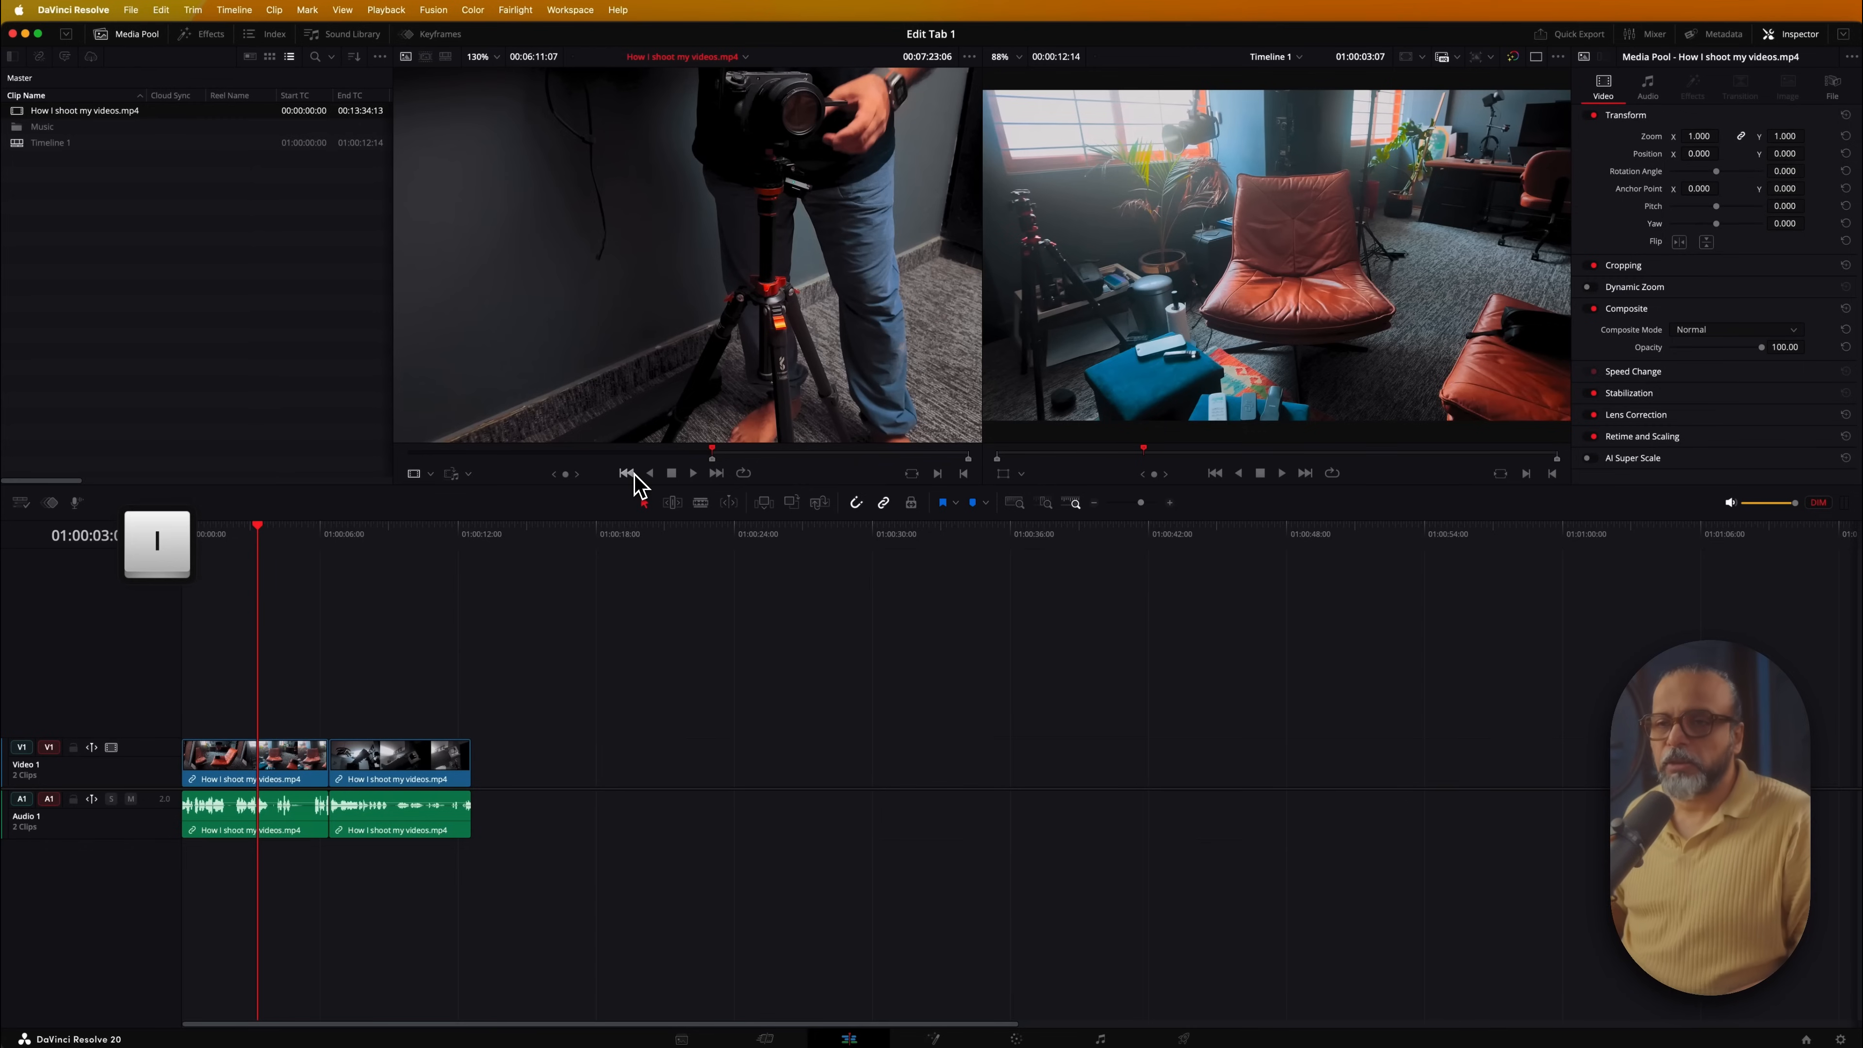
click(775, 453)
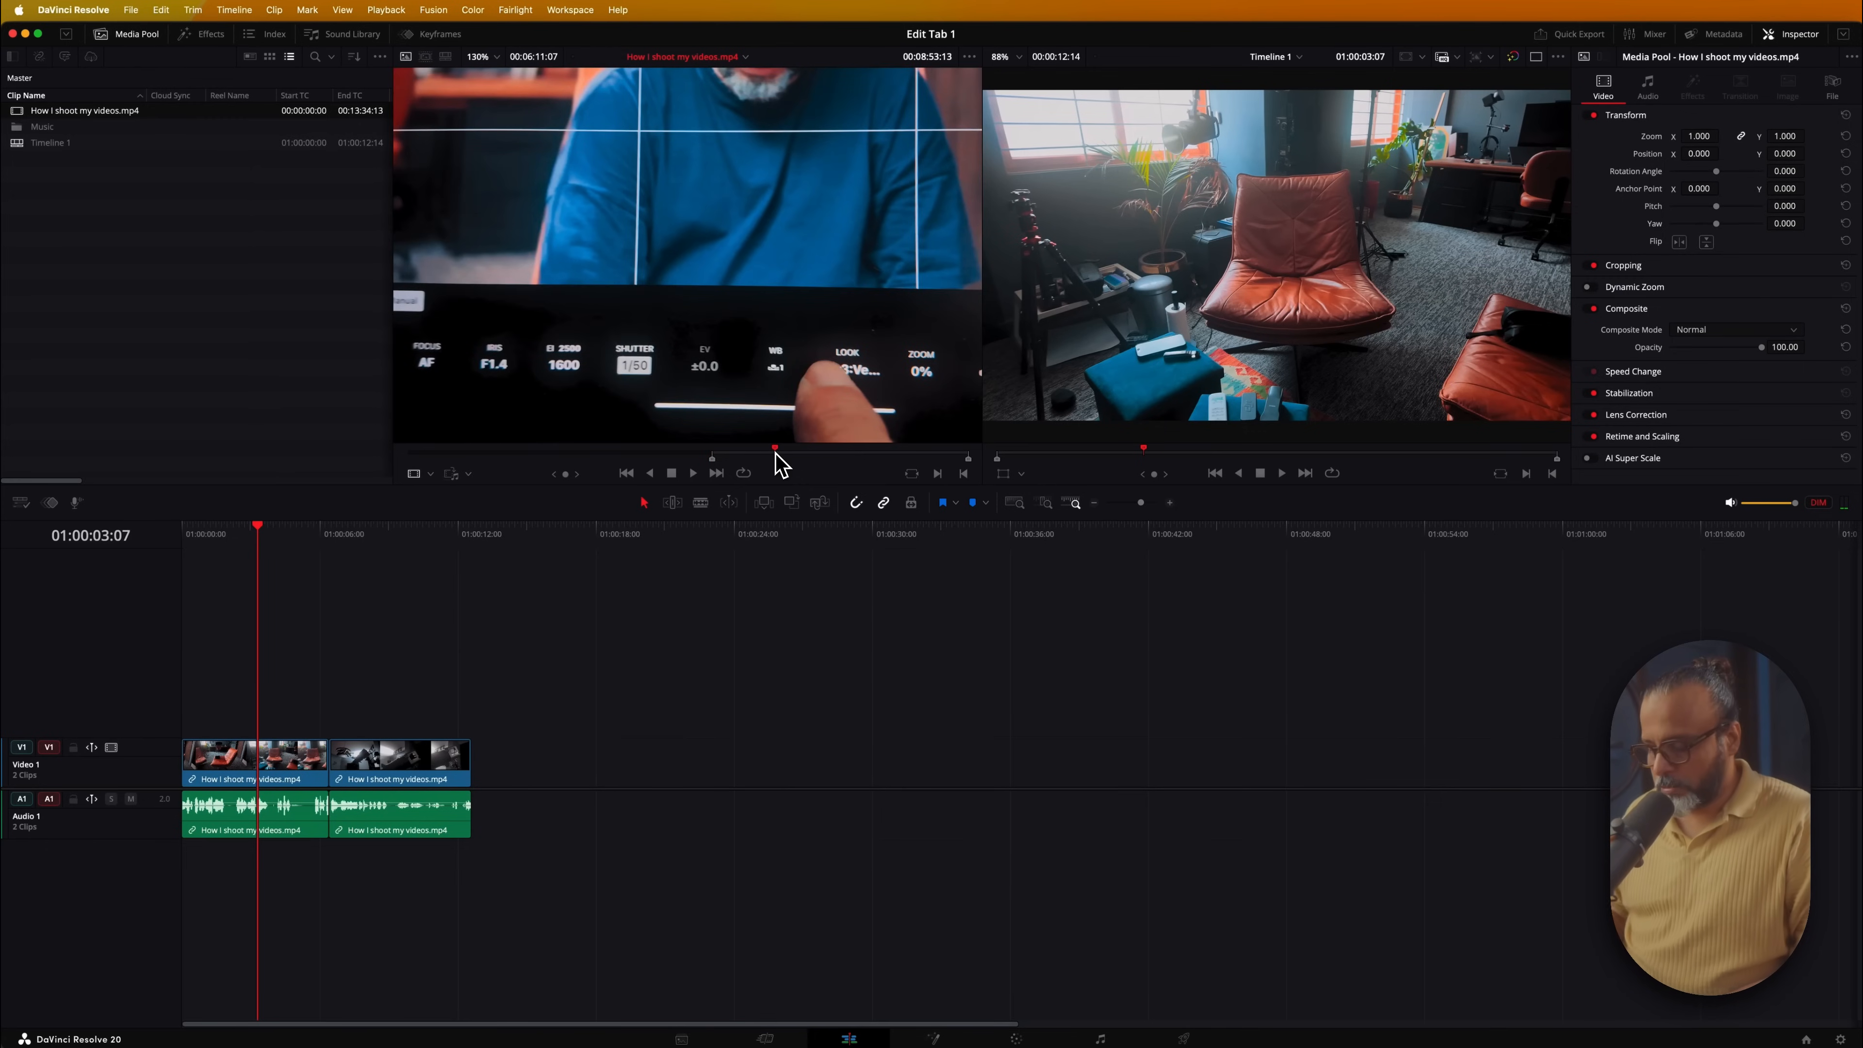
key(o)
drag(778, 341, 480, 799)
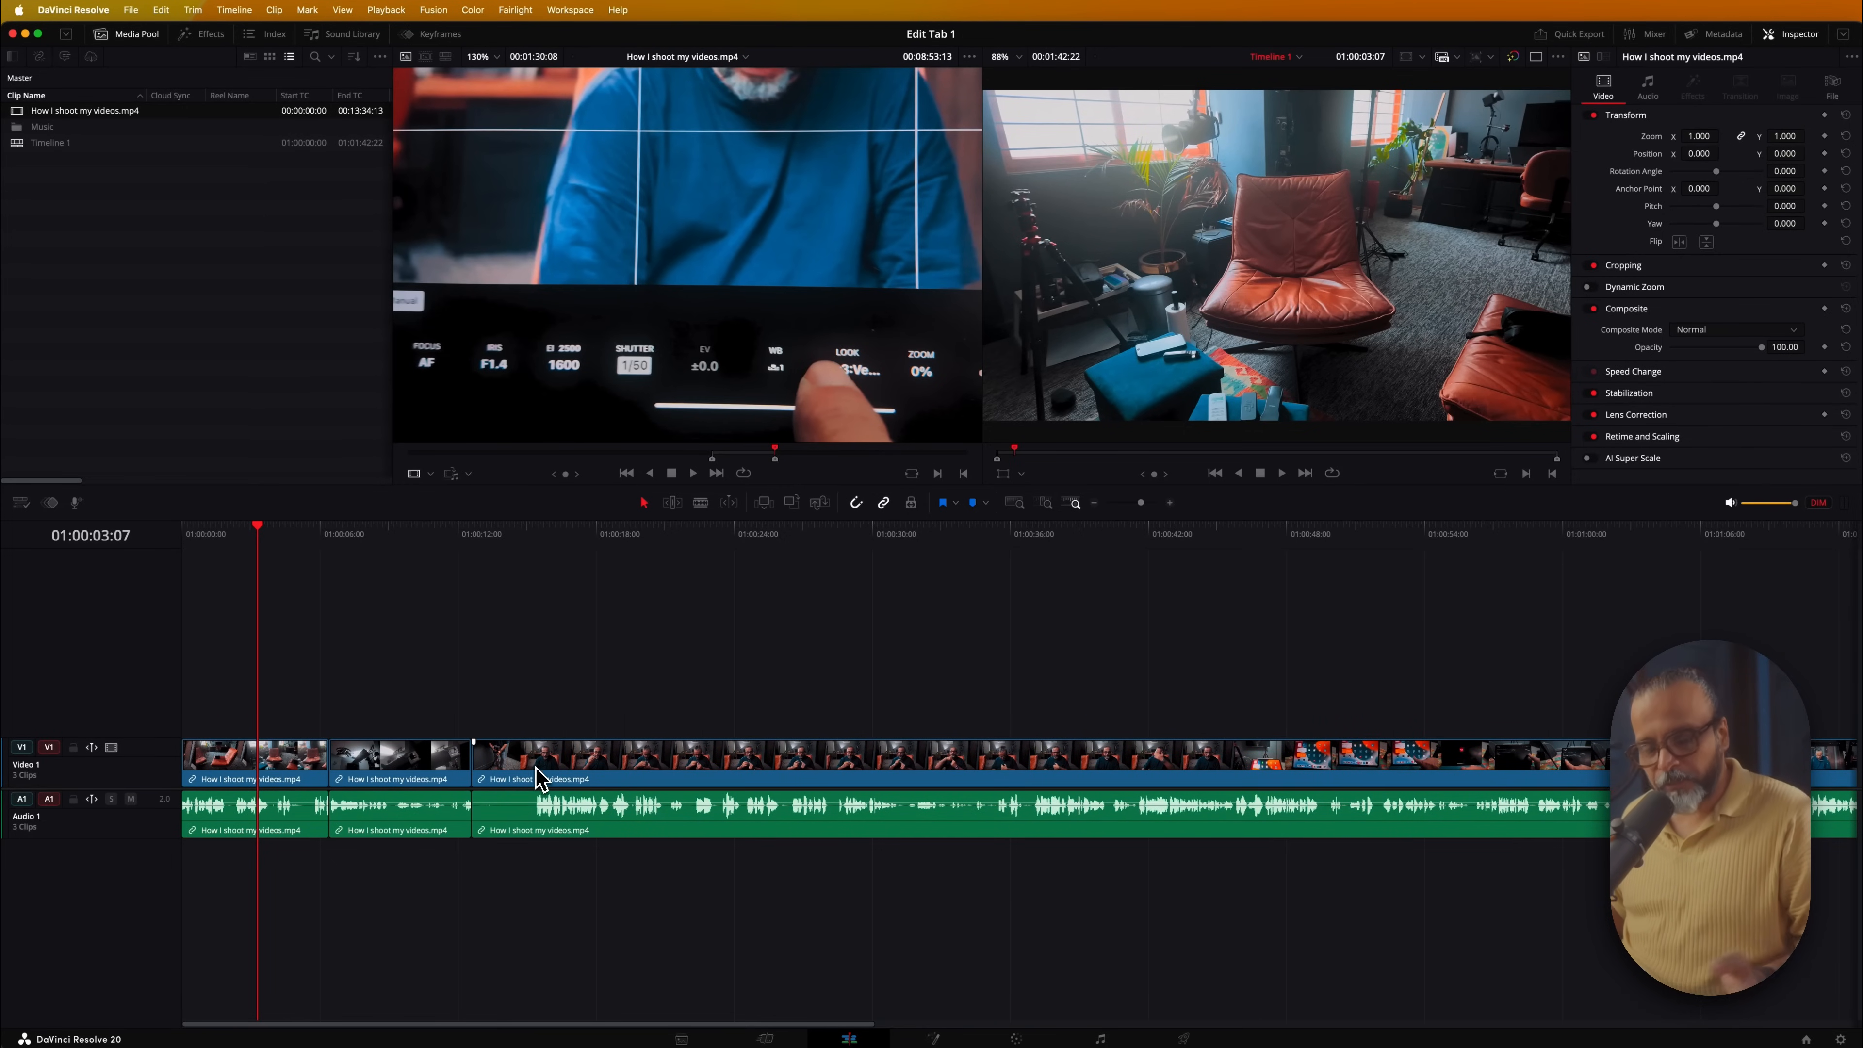
Zoom the timeline in and out with Option-scroll, then pan it left and right with Command-scroll
key(alt)
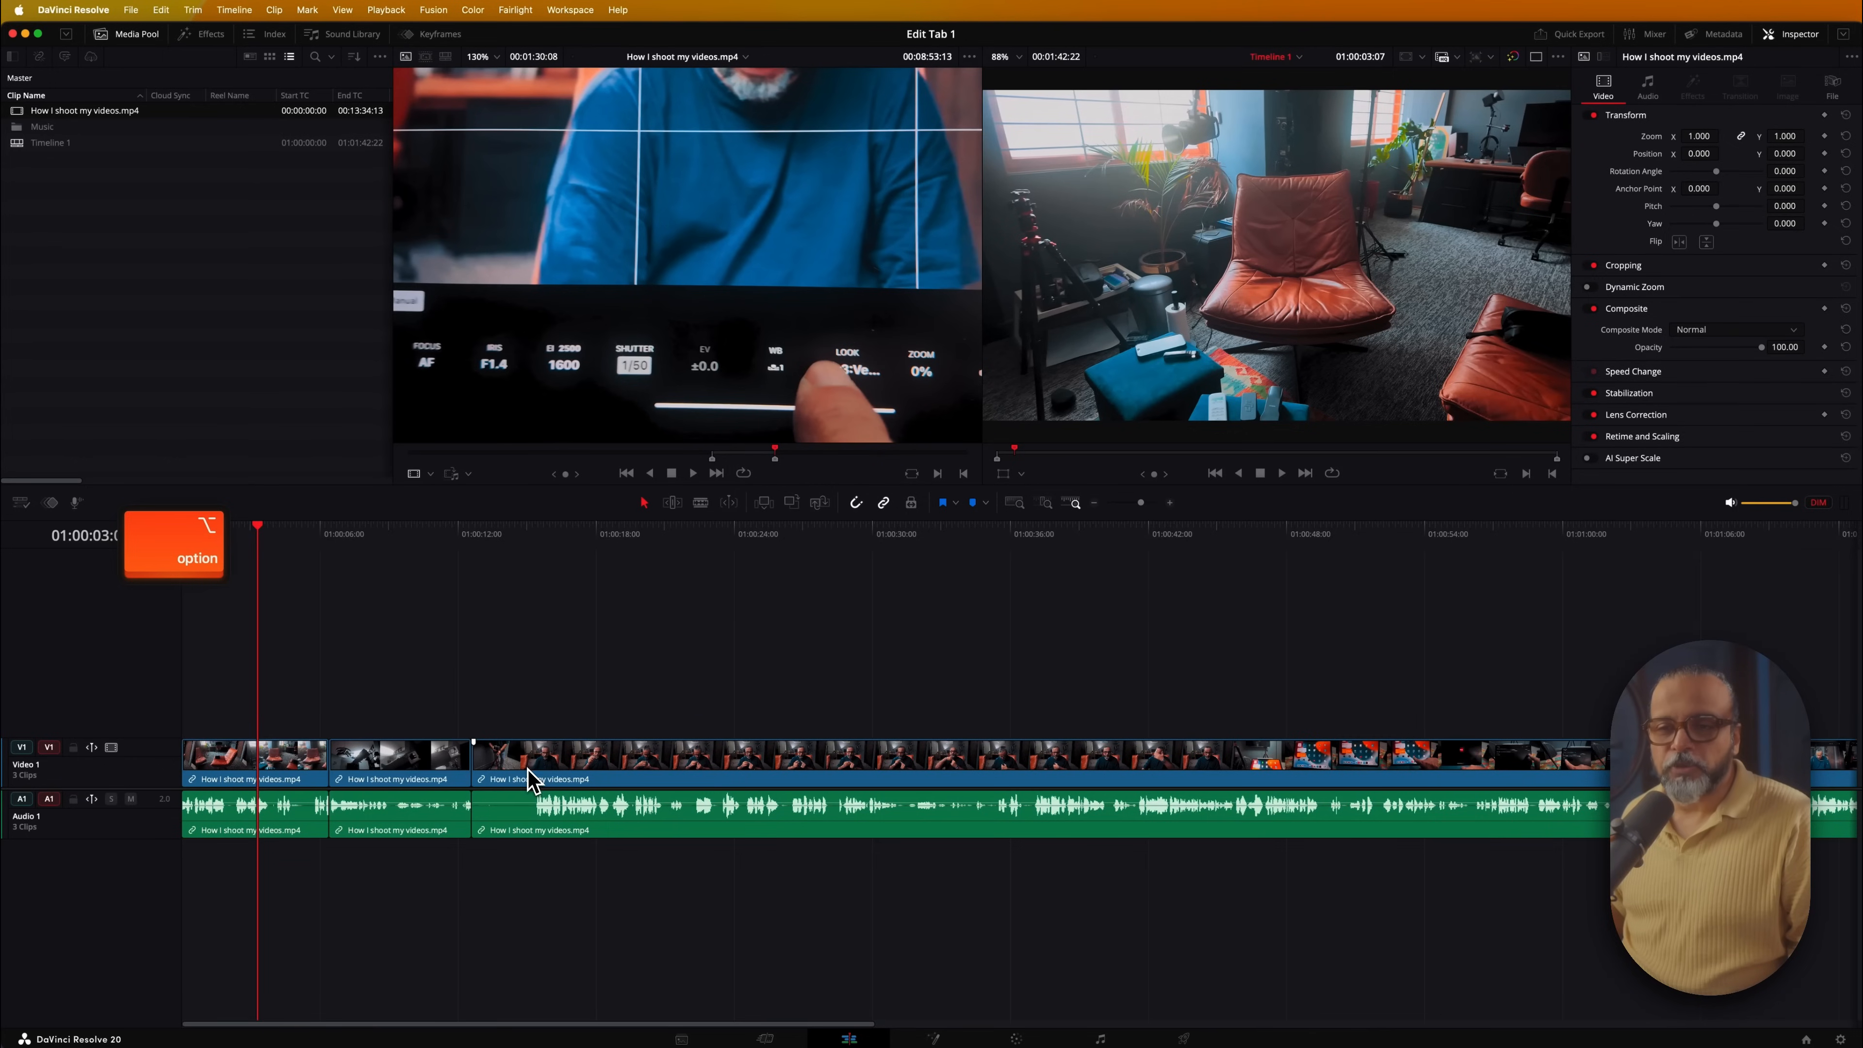
scroll(532, 778, up, 10)
scroll(531, 777, down, 5)
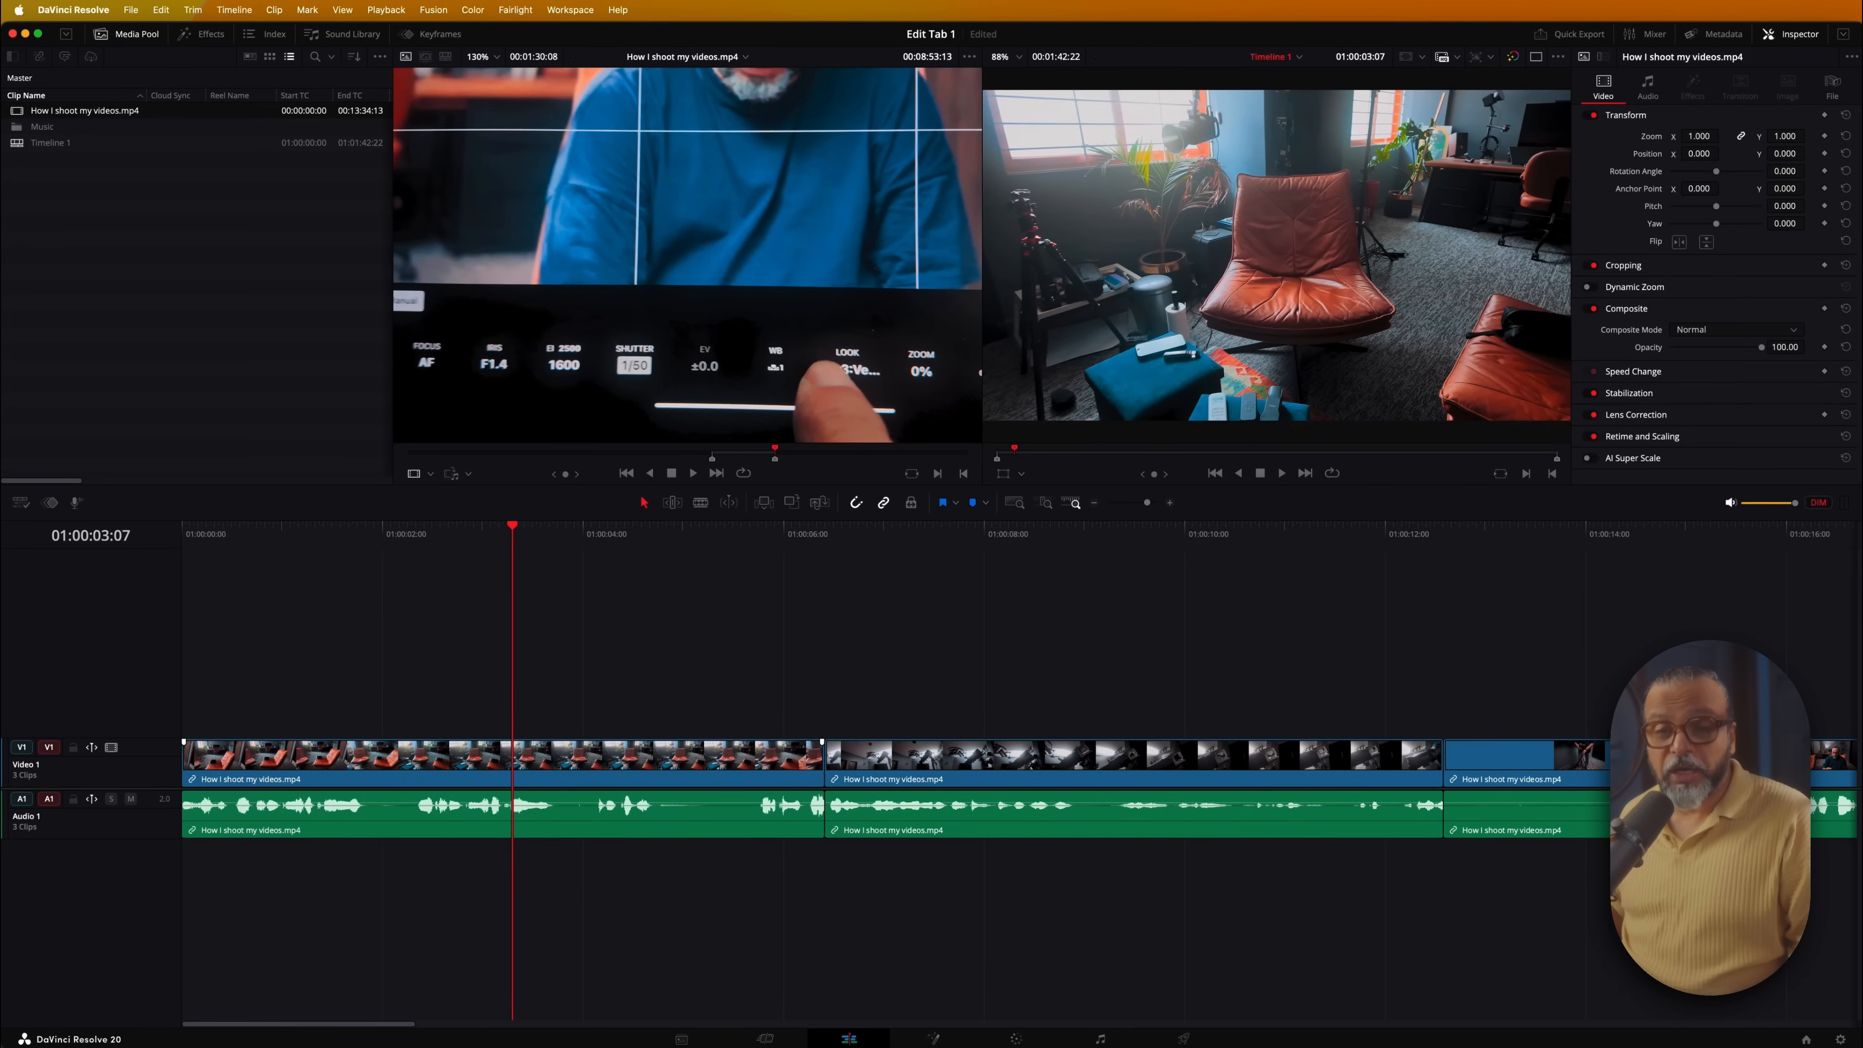
key(super)
scroll(1019, 778, right, 10)
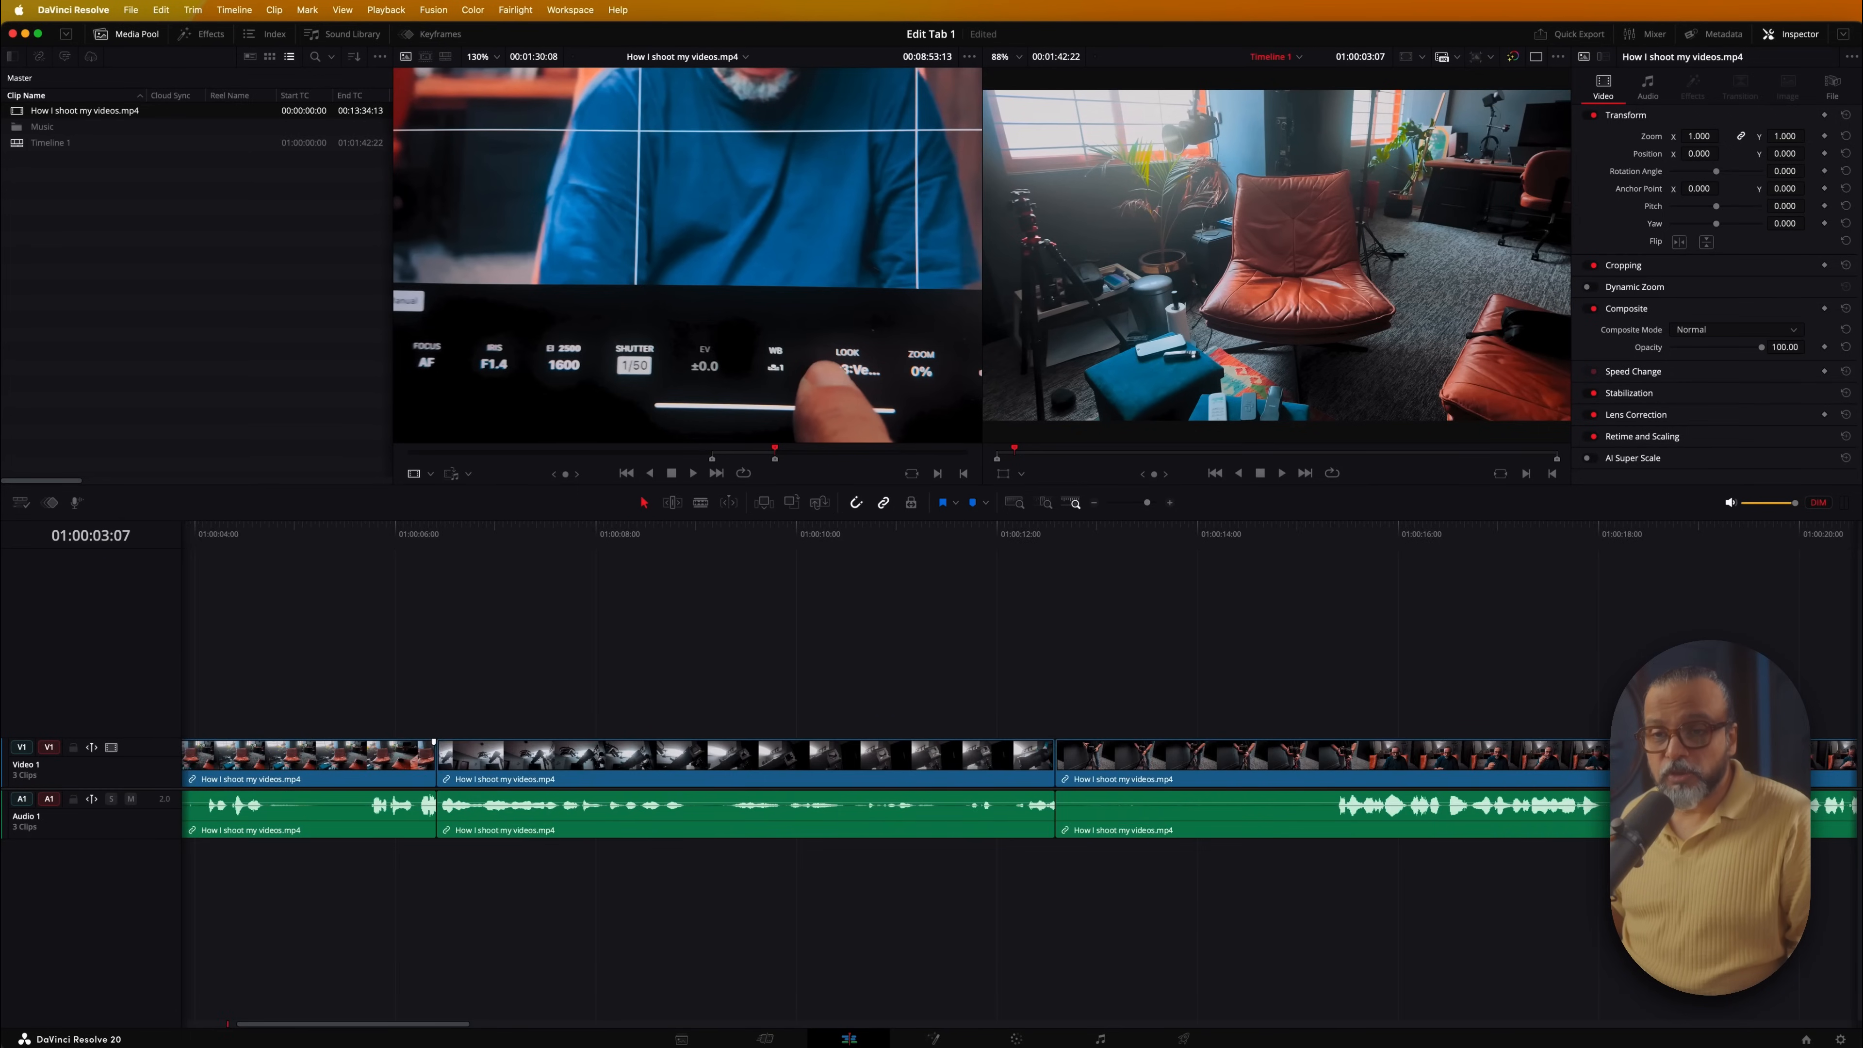
scroll(530, 774, left, 10)
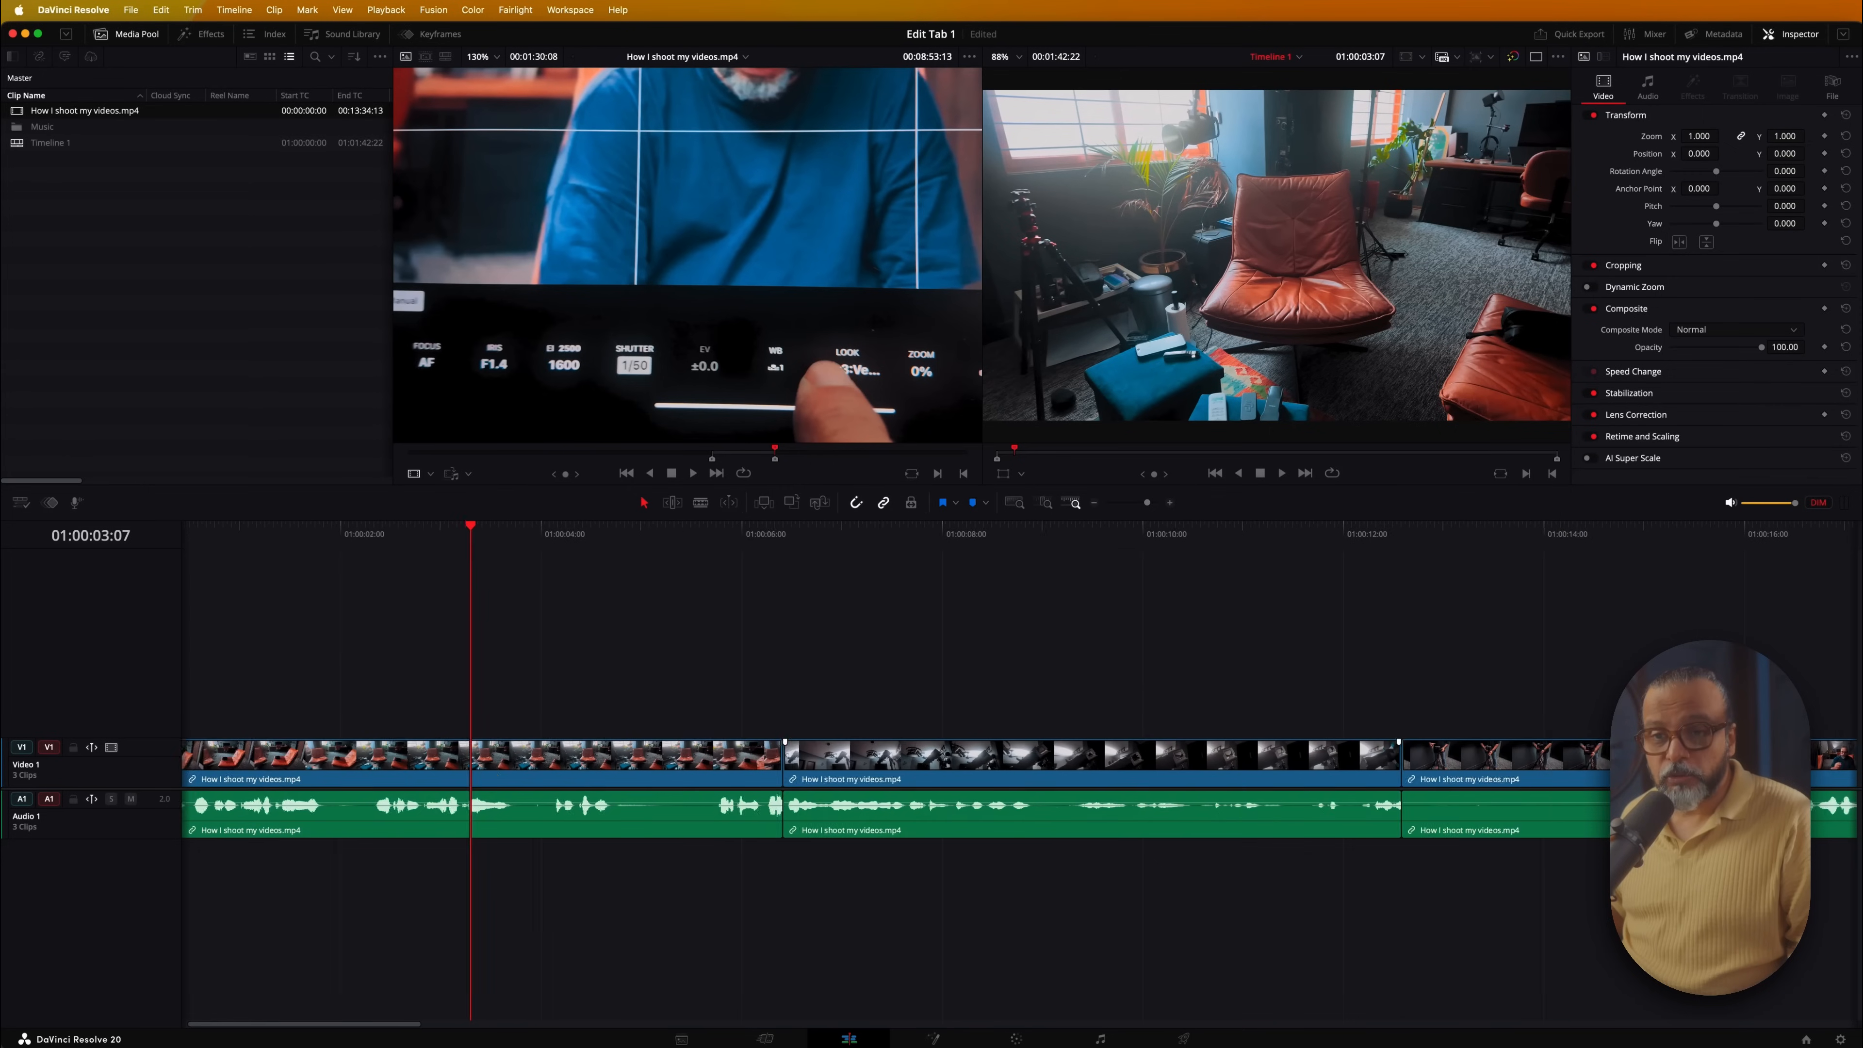
Shift-scroll to resize the Video 1 track, ending at minimal height with only clip names
key(shift)
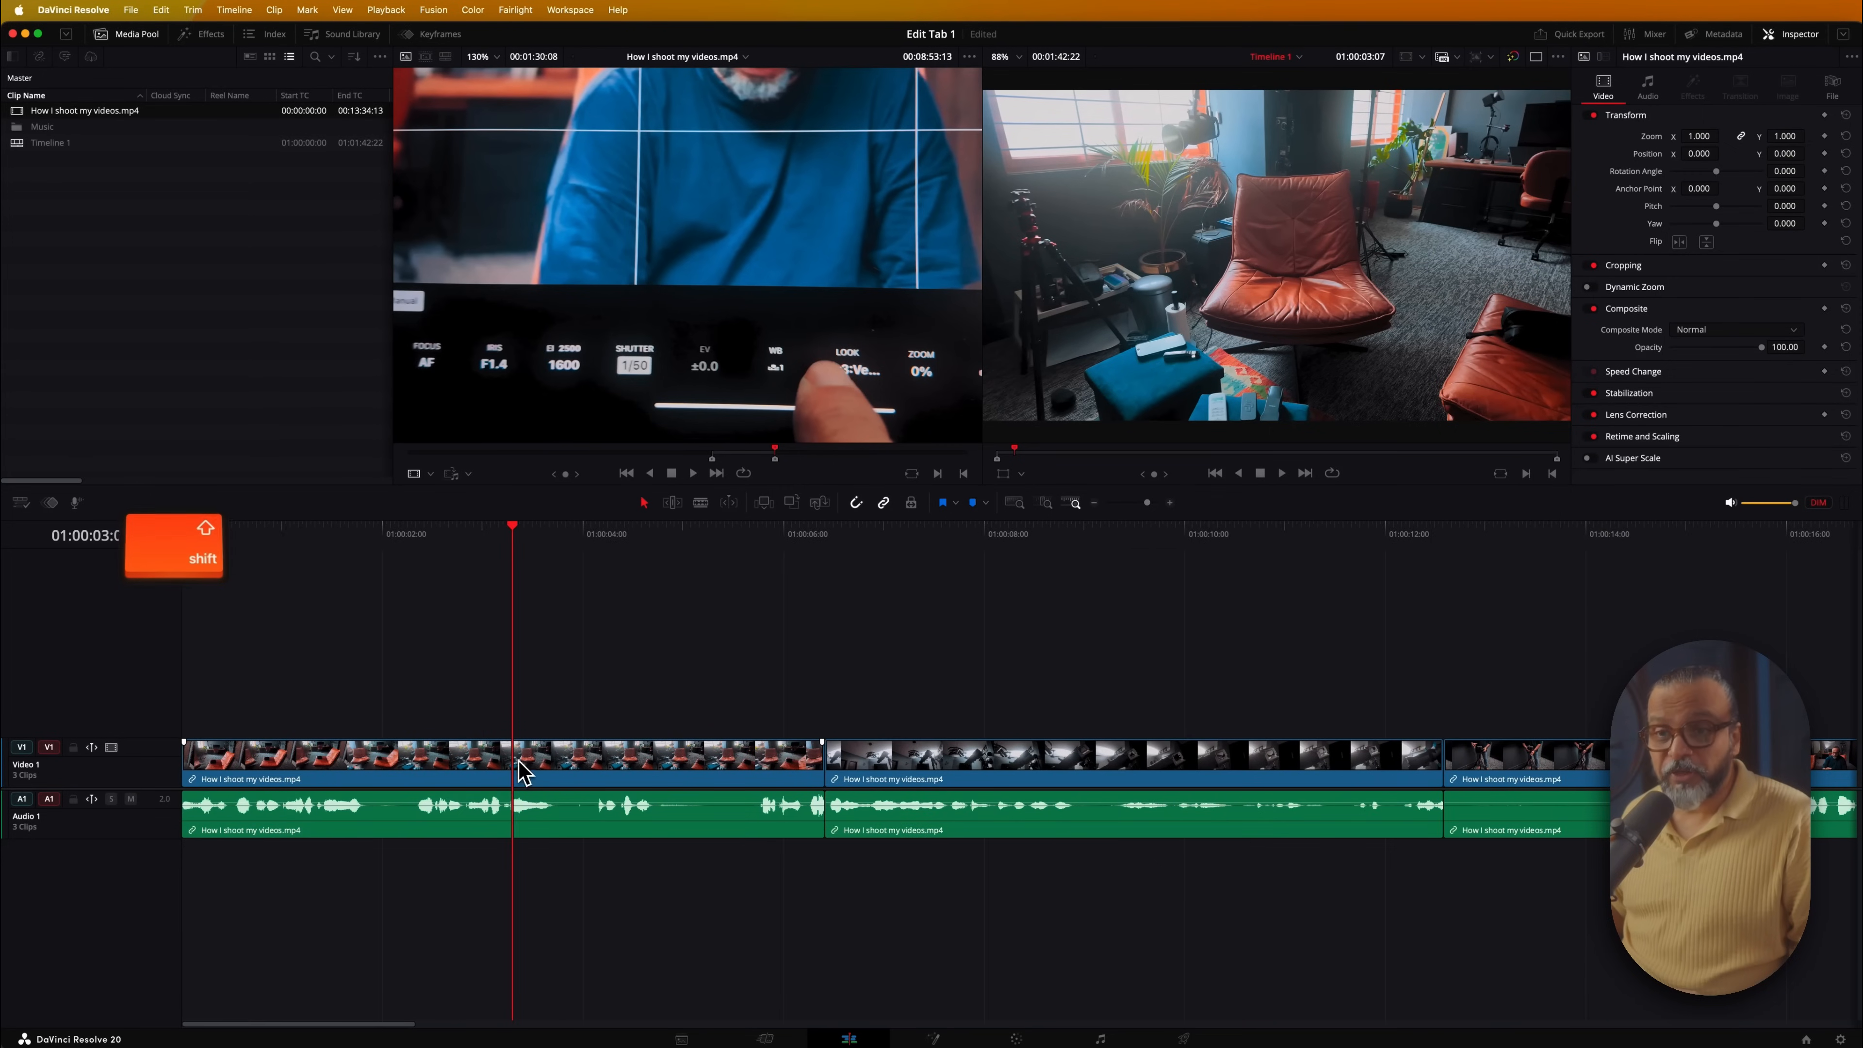
scroll(517, 767, up, 5)
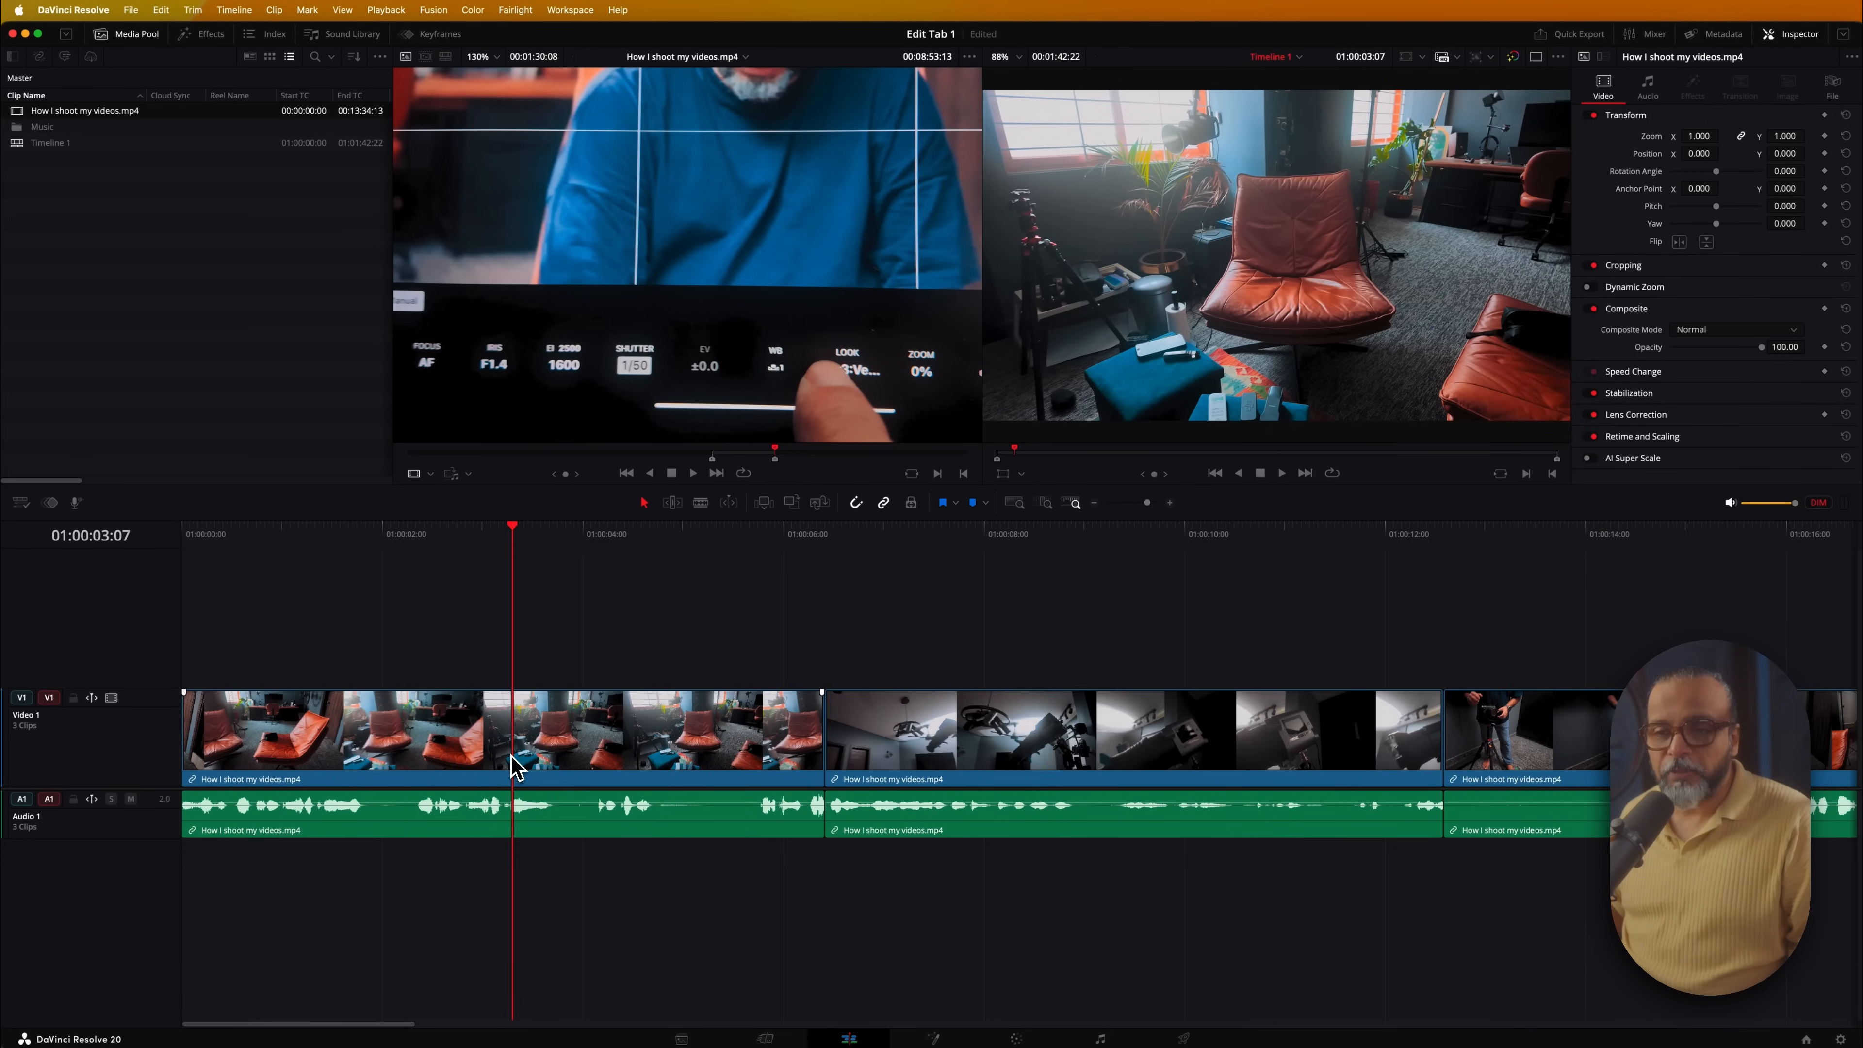
scroll(517, 767, down, 4)
scroll(517, 767, up, 4)
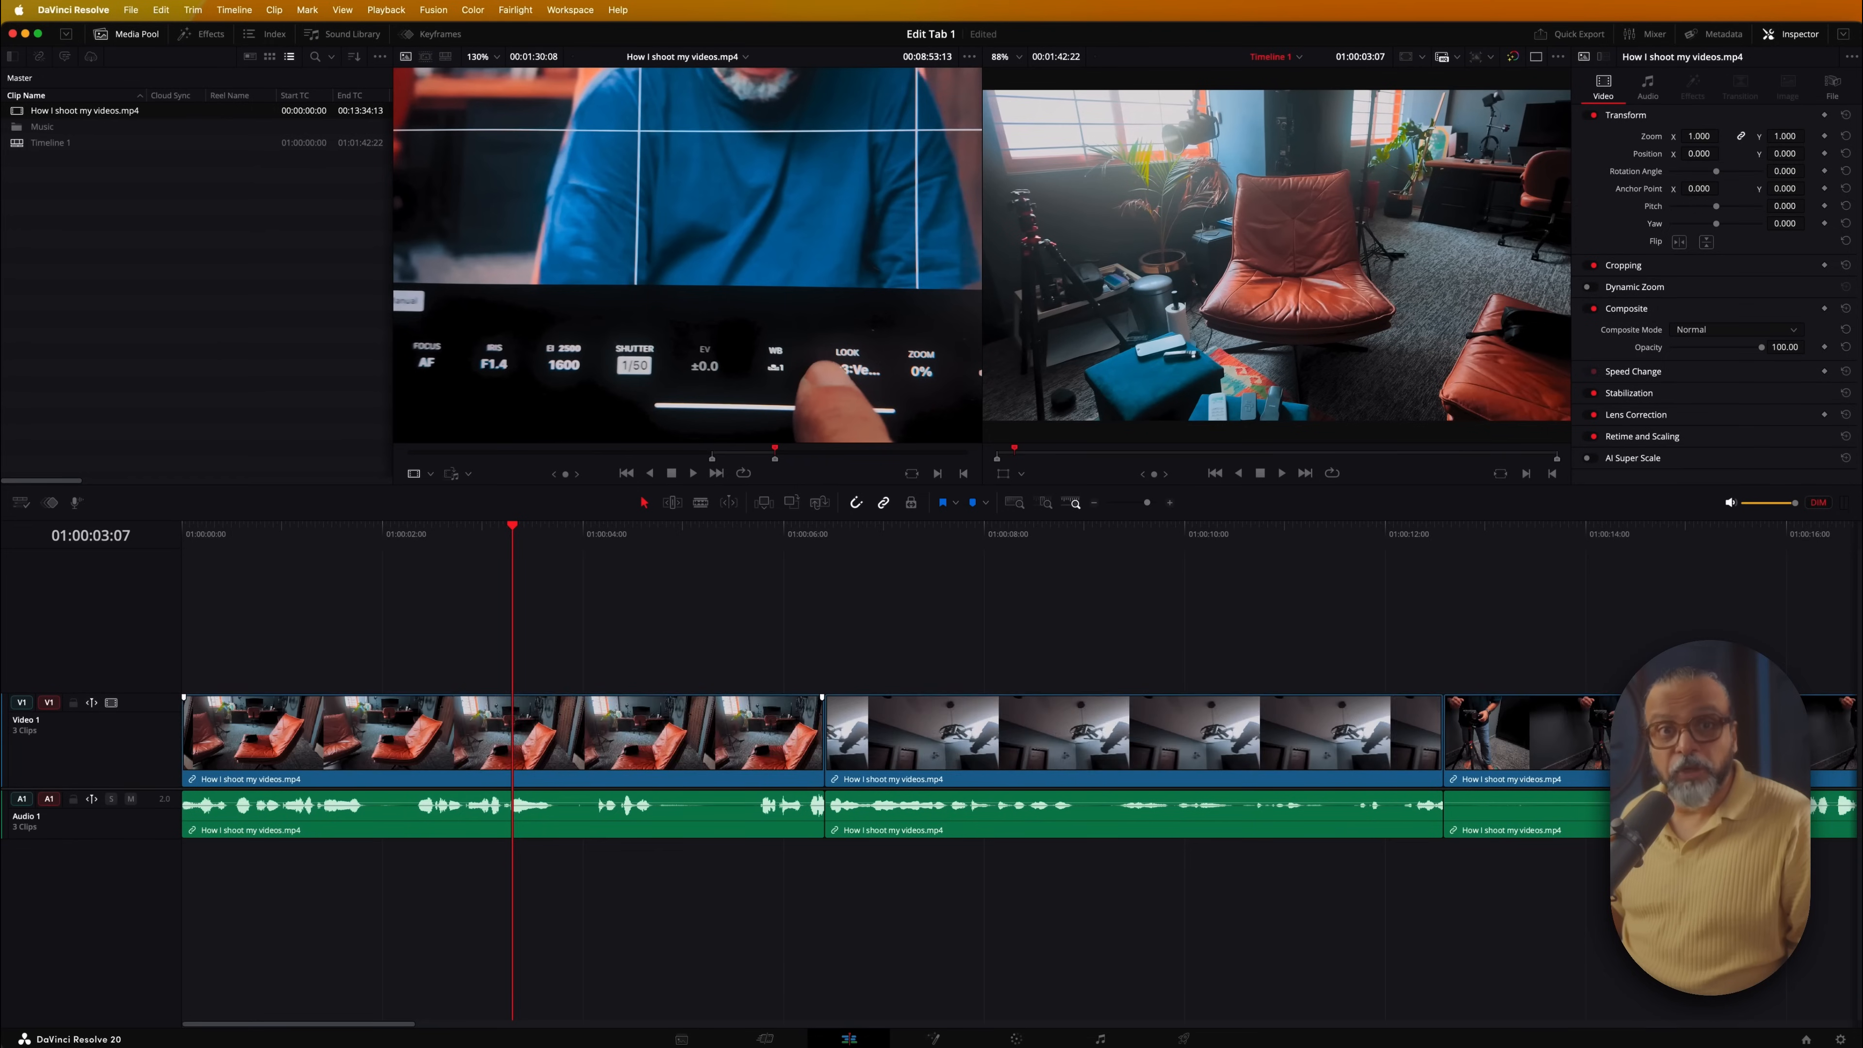
scroll(512, 756, up, 1)
scroll(512, 756, down, 2)
scroll(517, 767, down, 5)
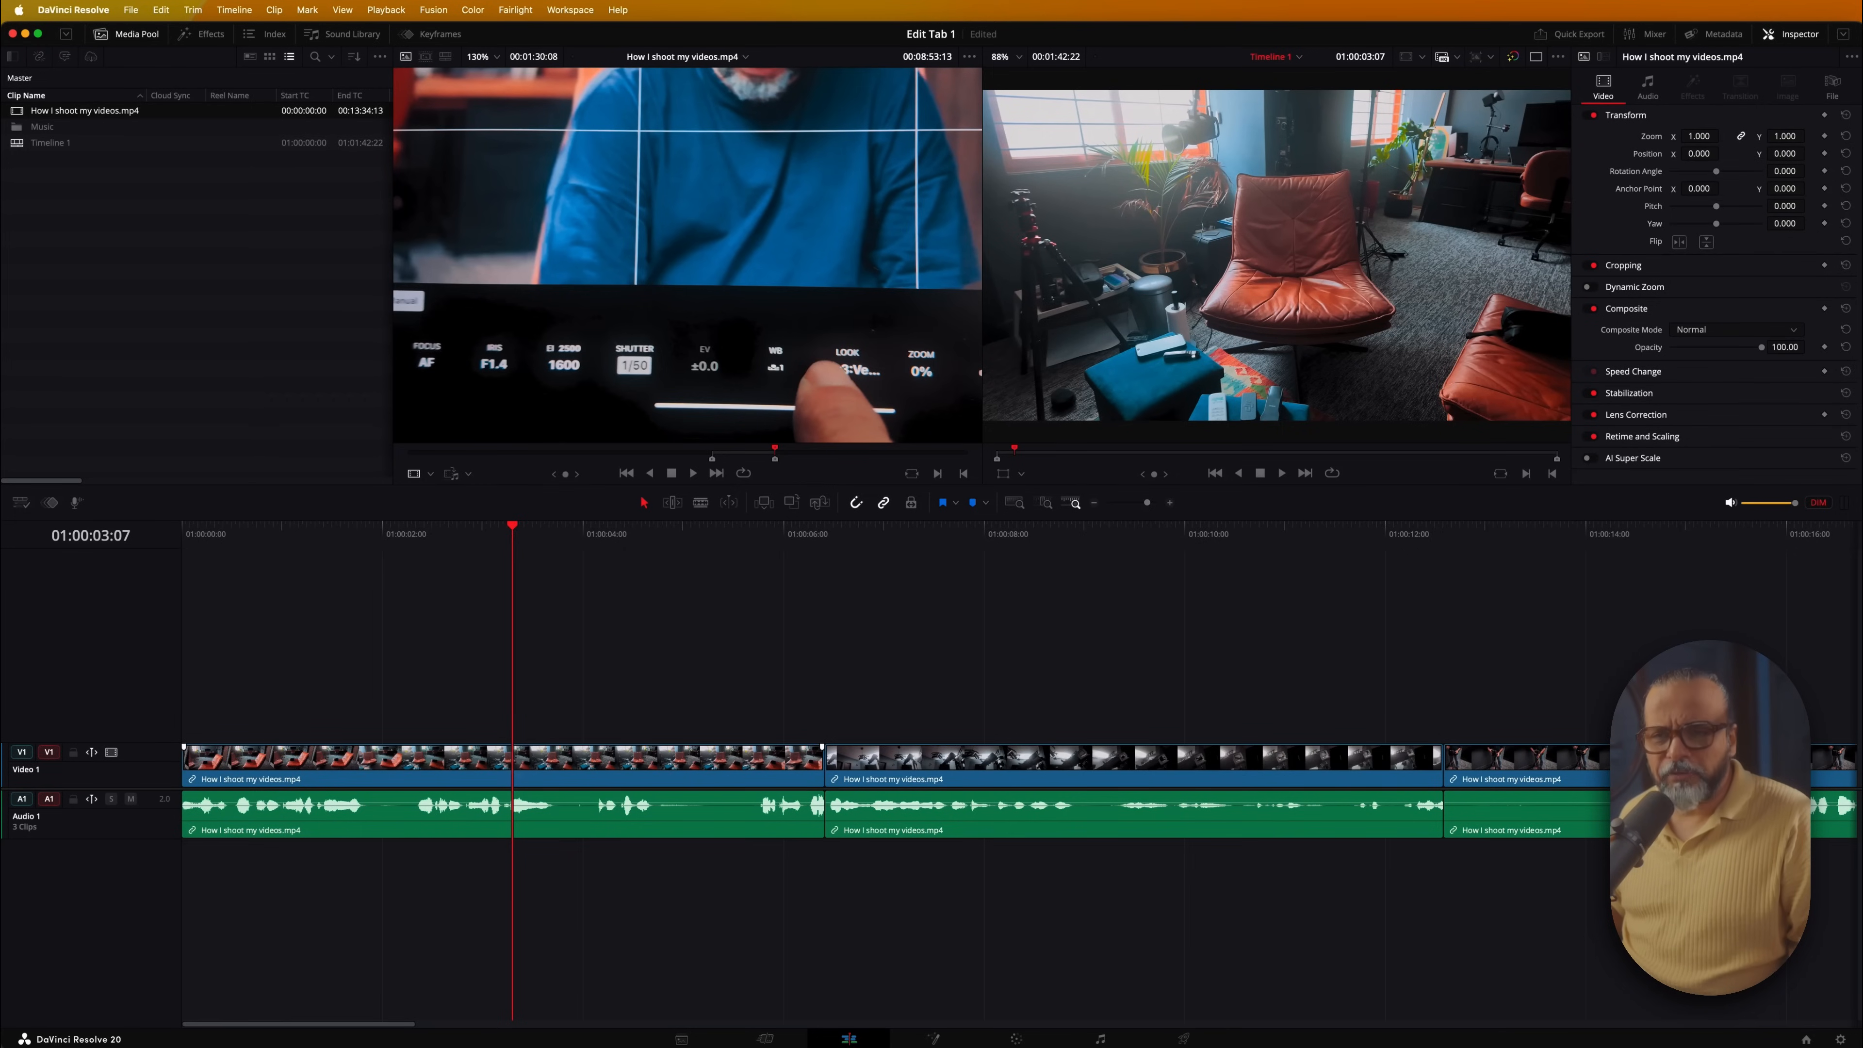
scroll(517, 766, down, 2)
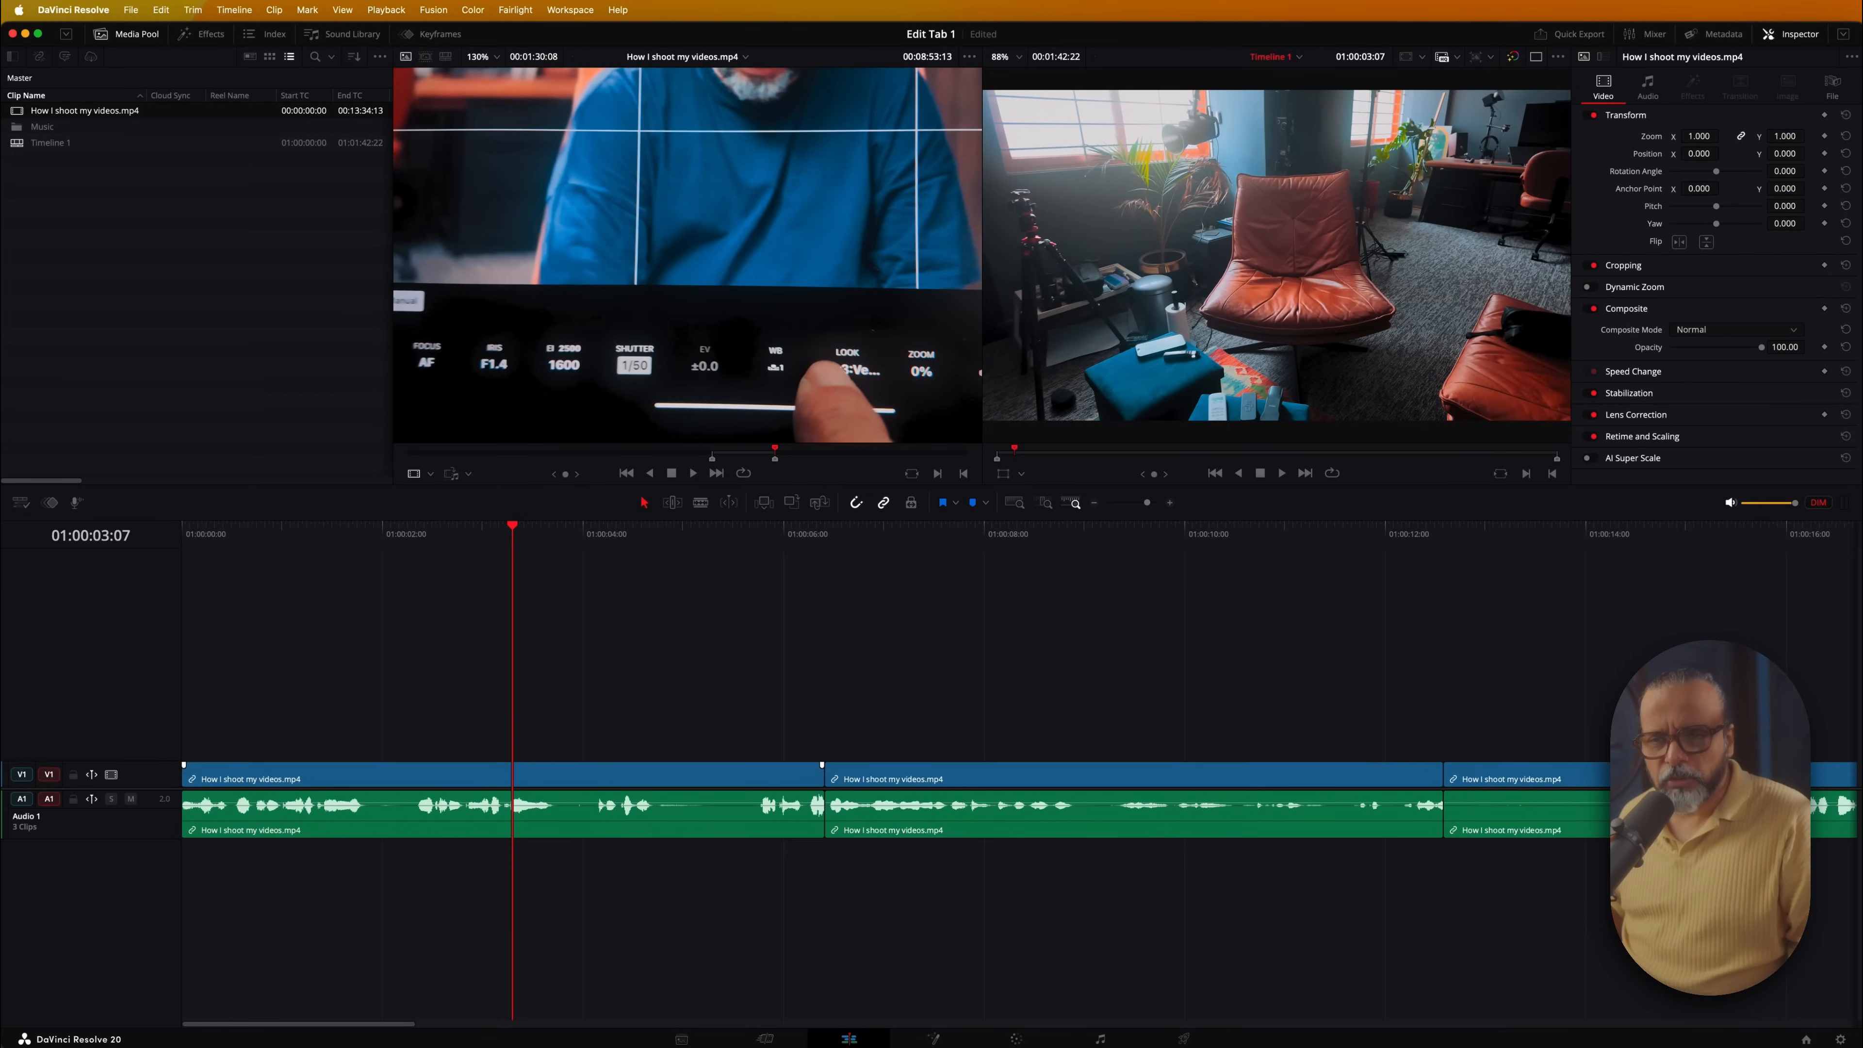
scroll(514, 765, down, 1)
scroll(509, 759, down, 2)
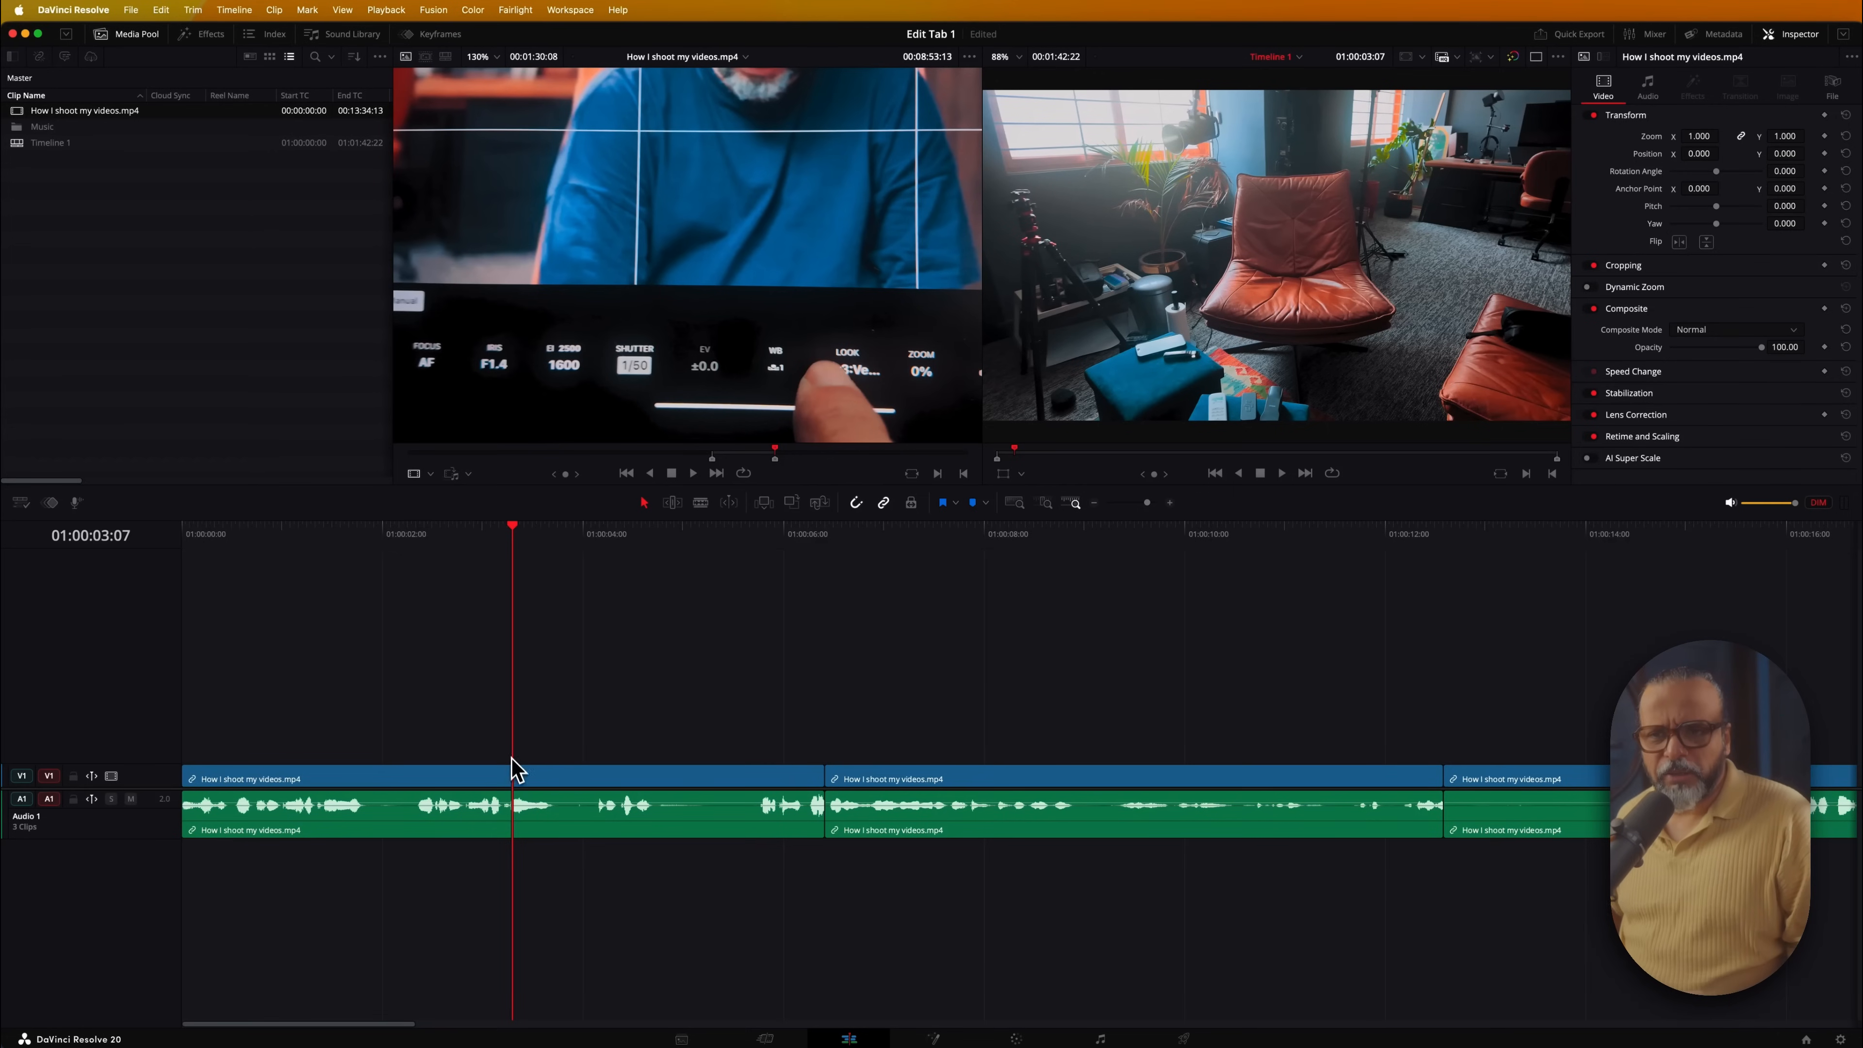
scroll(513, 779, up, 5)
scroll(514, 789, down, 5)
scroll(513, 778, down, 3)
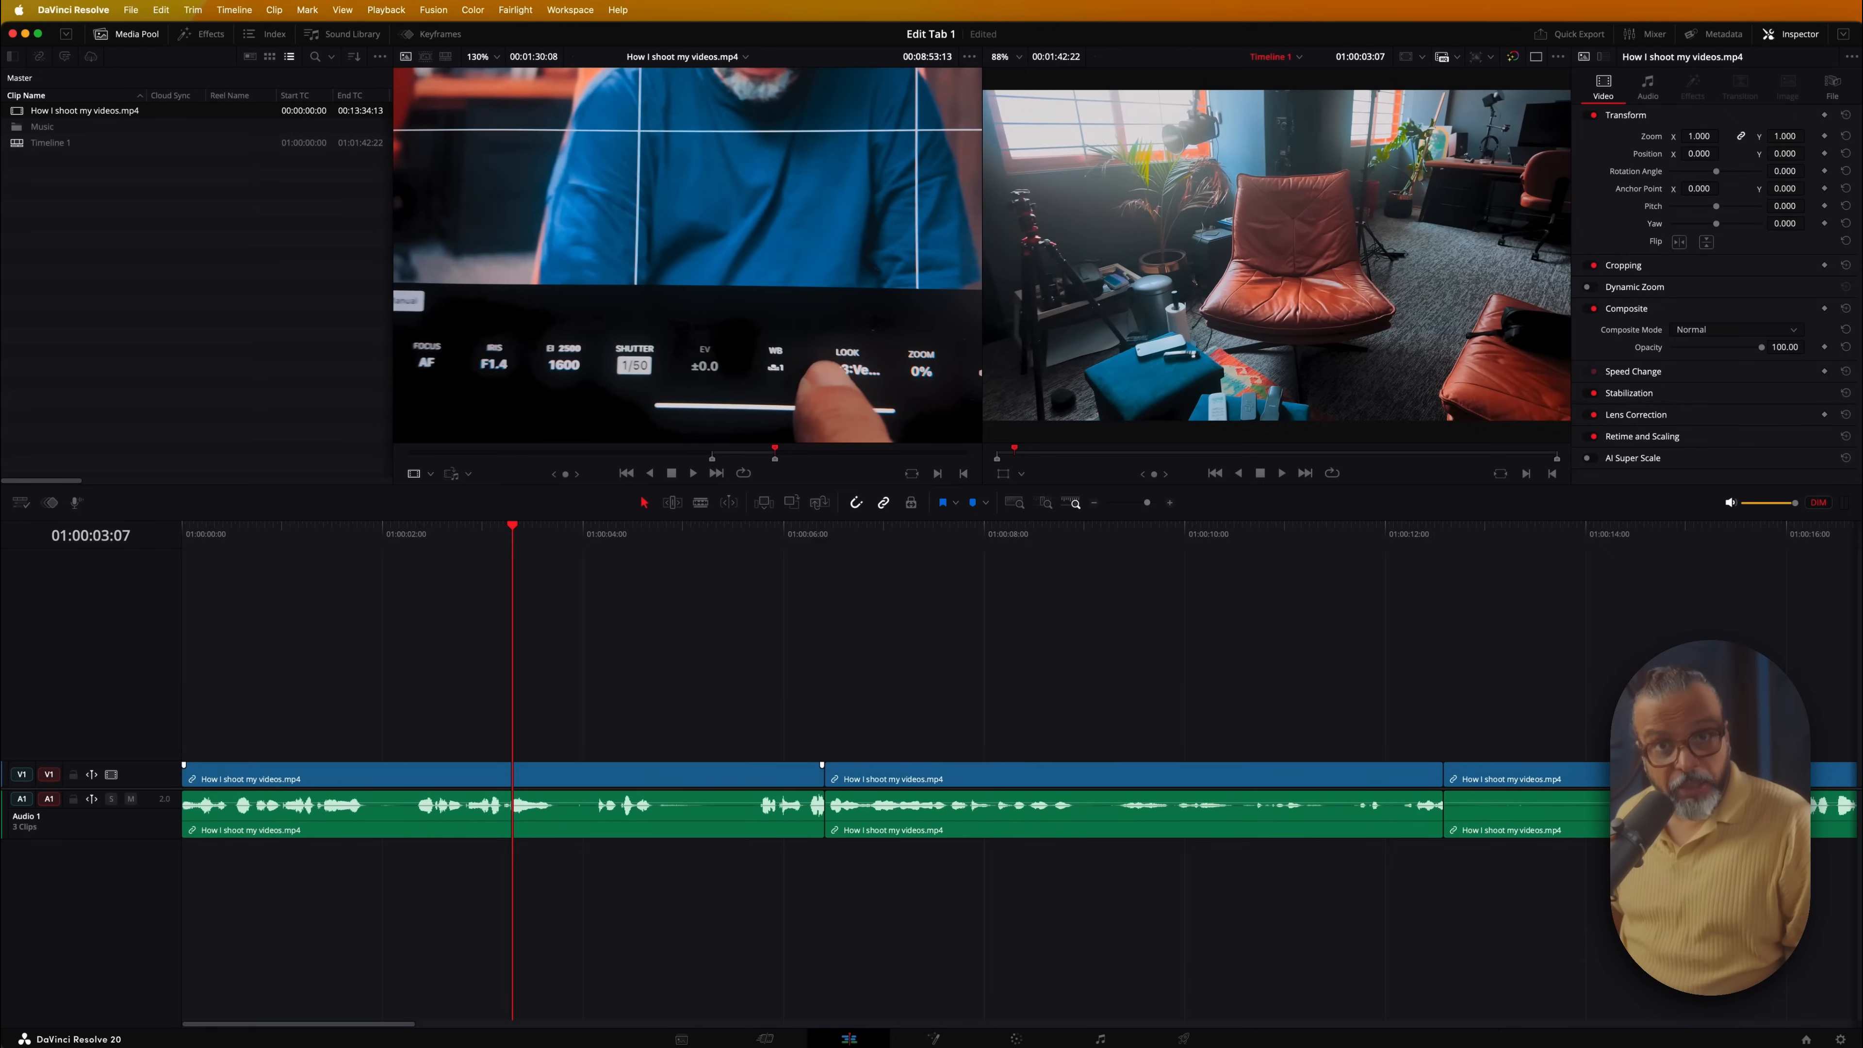
Make the timeline tracks slightly taller and pan the view sideways
key(shift)
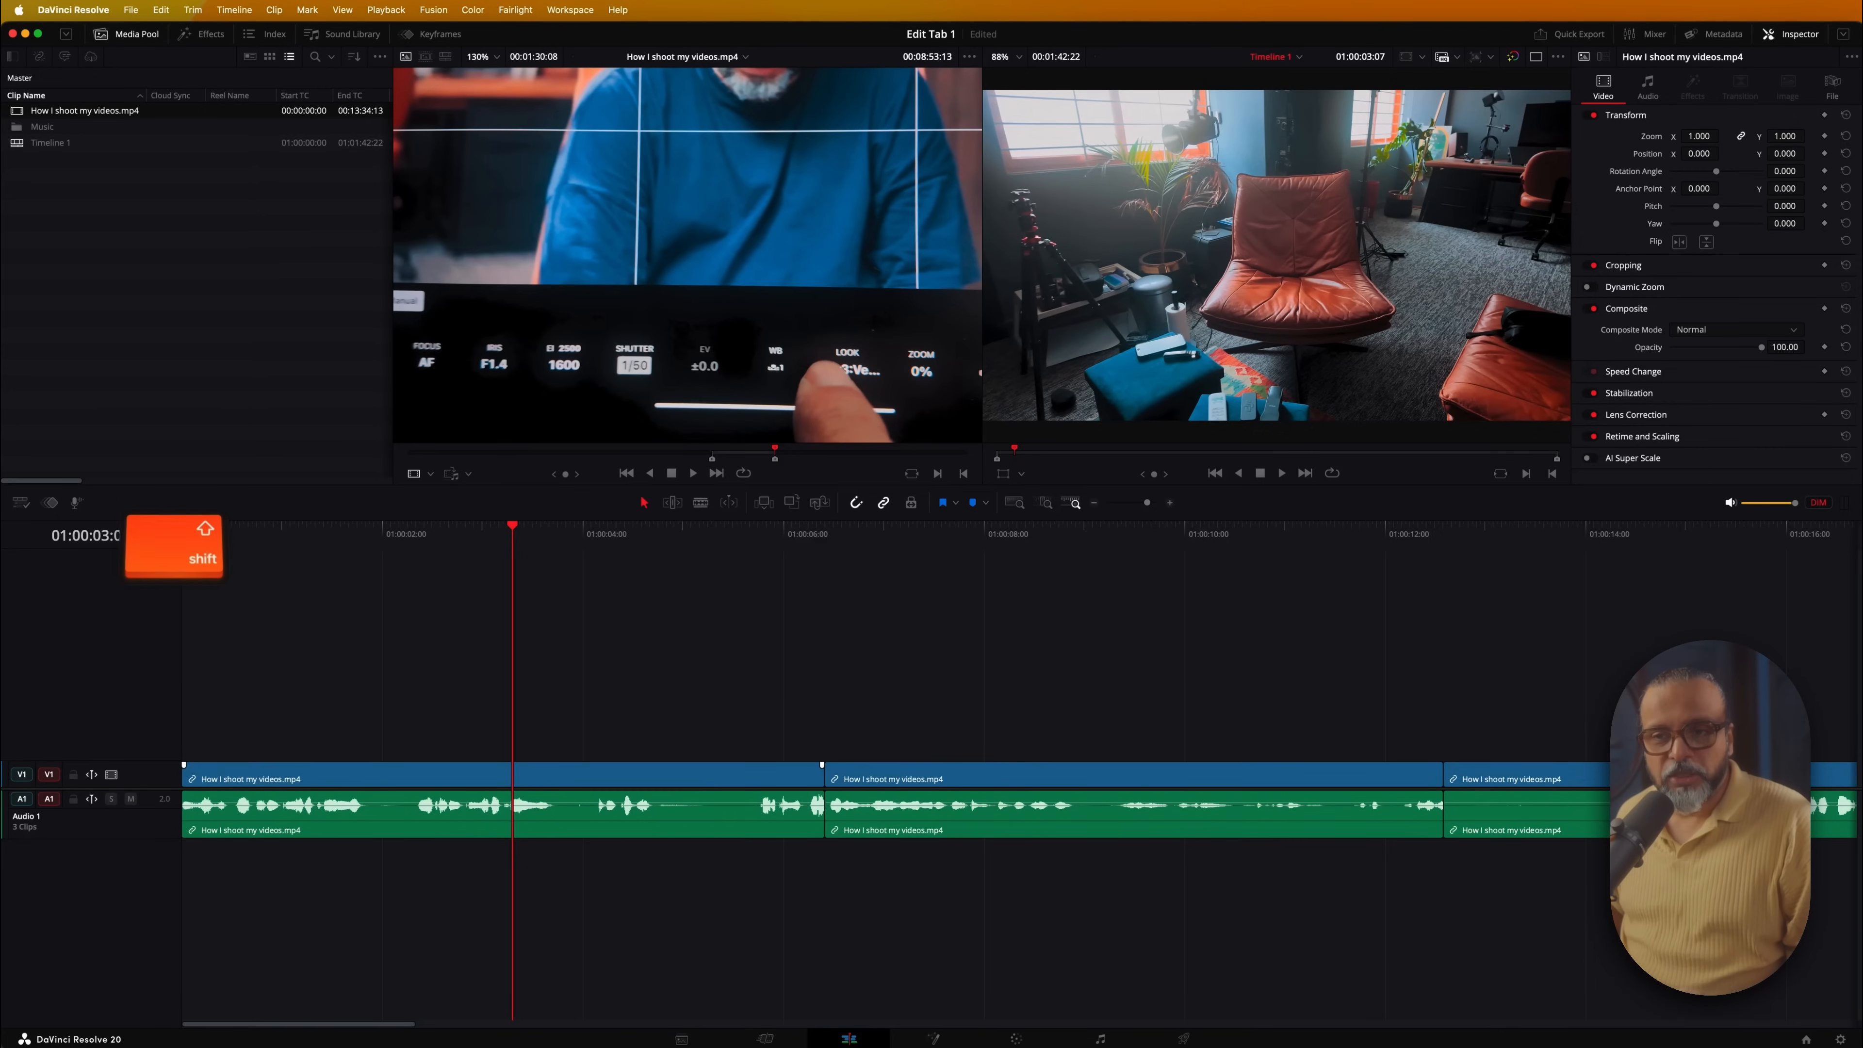
scroll(513, 770, up, 4)
scroll(513, 770, down, 3)
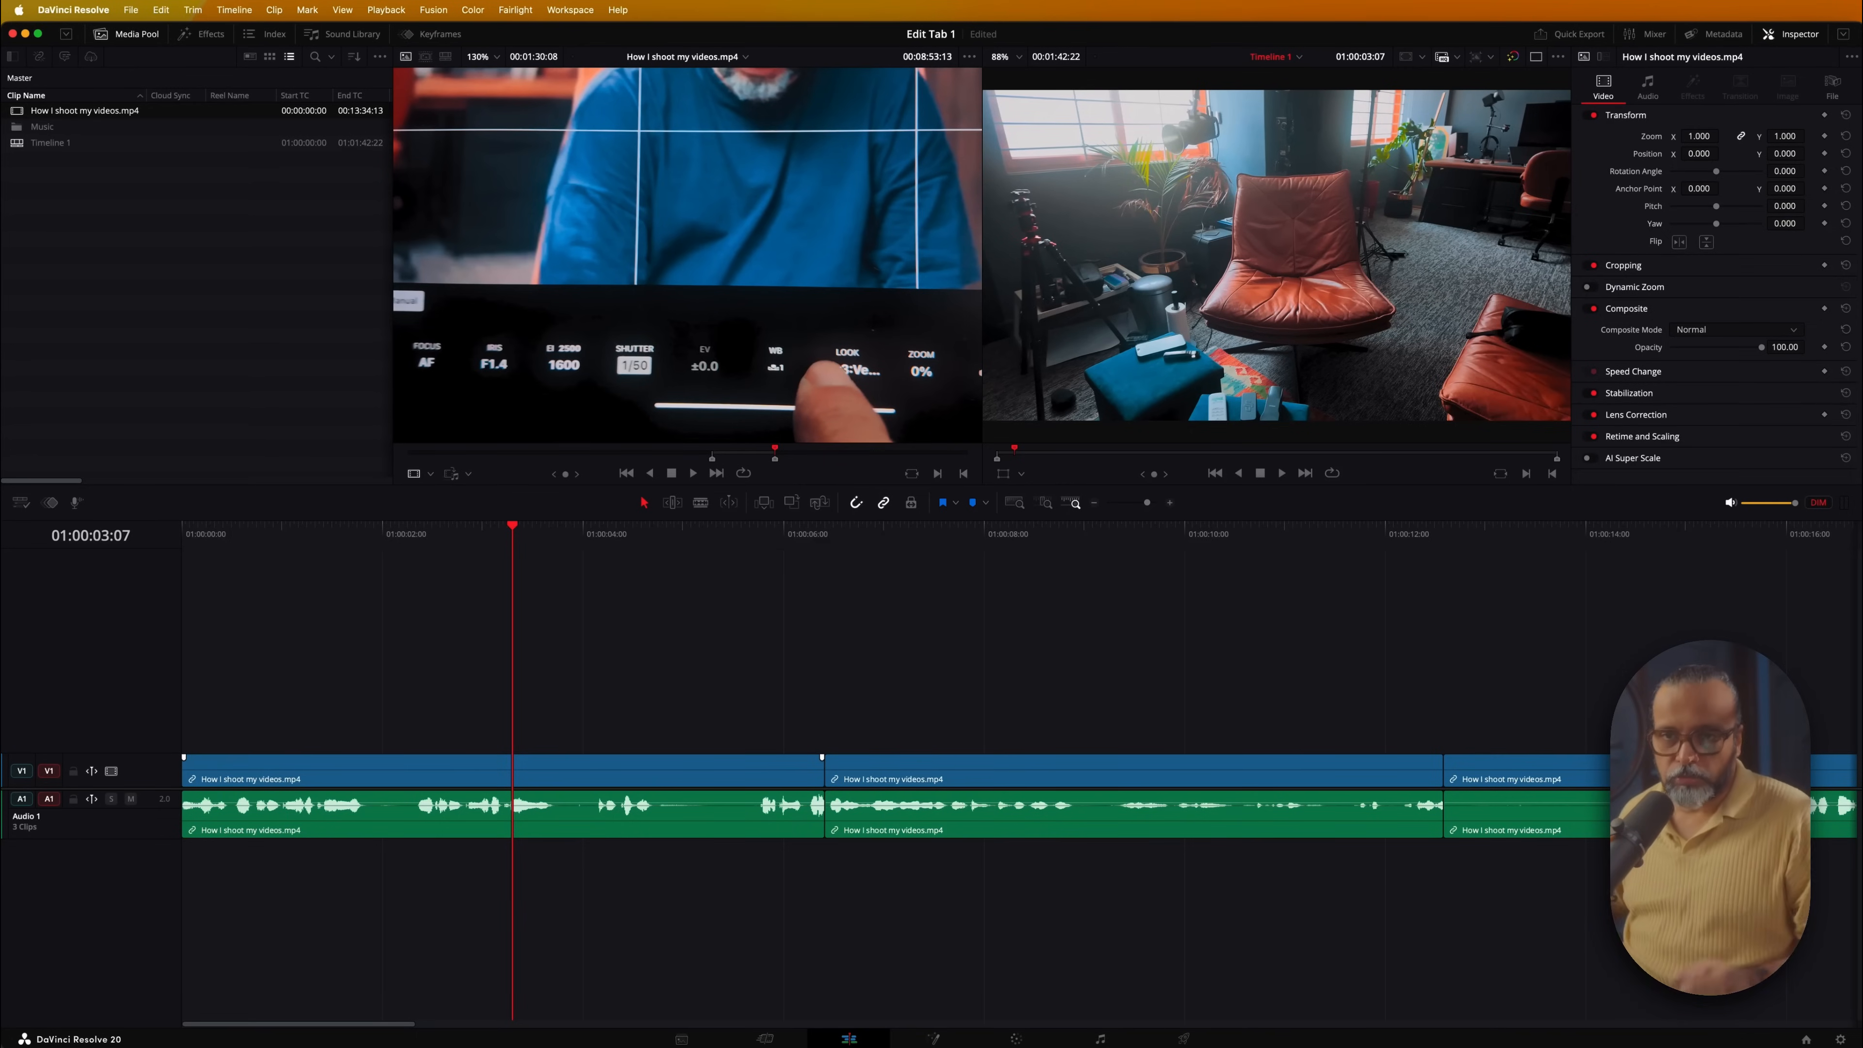
key(super)
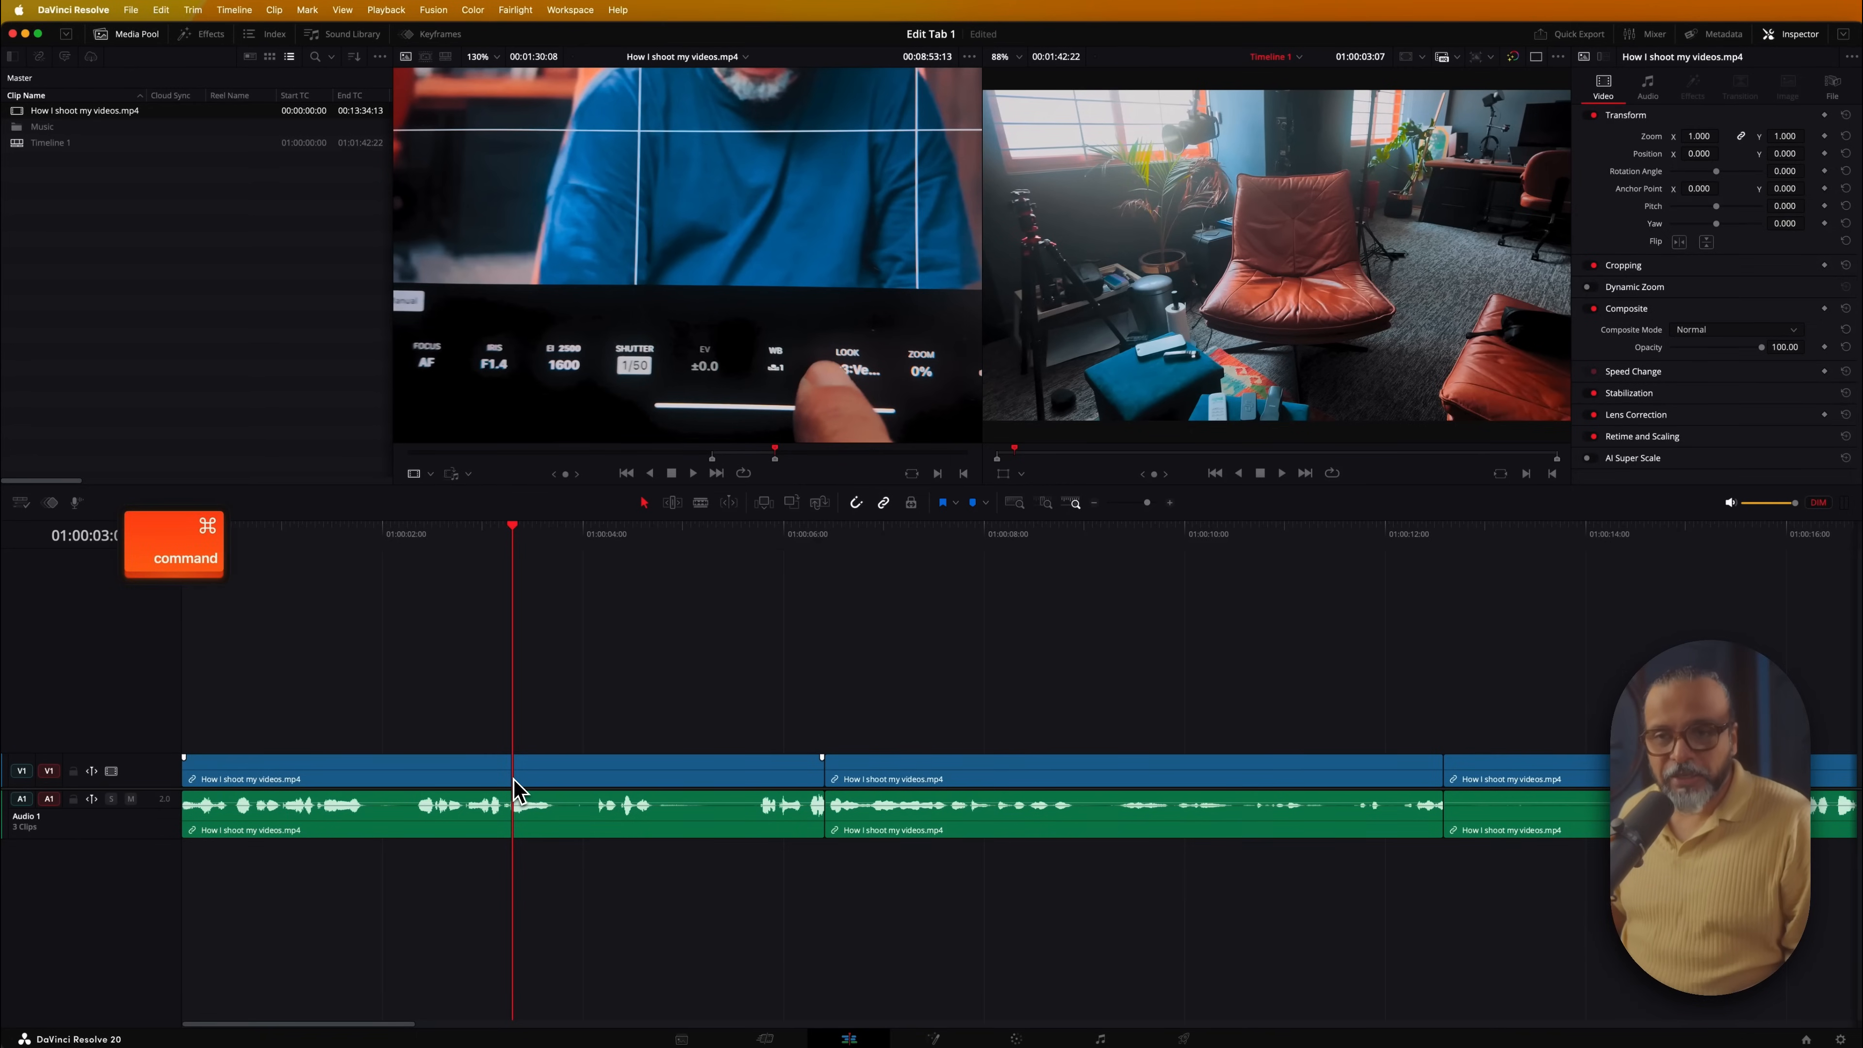
scroll(518, 791, right, 15)
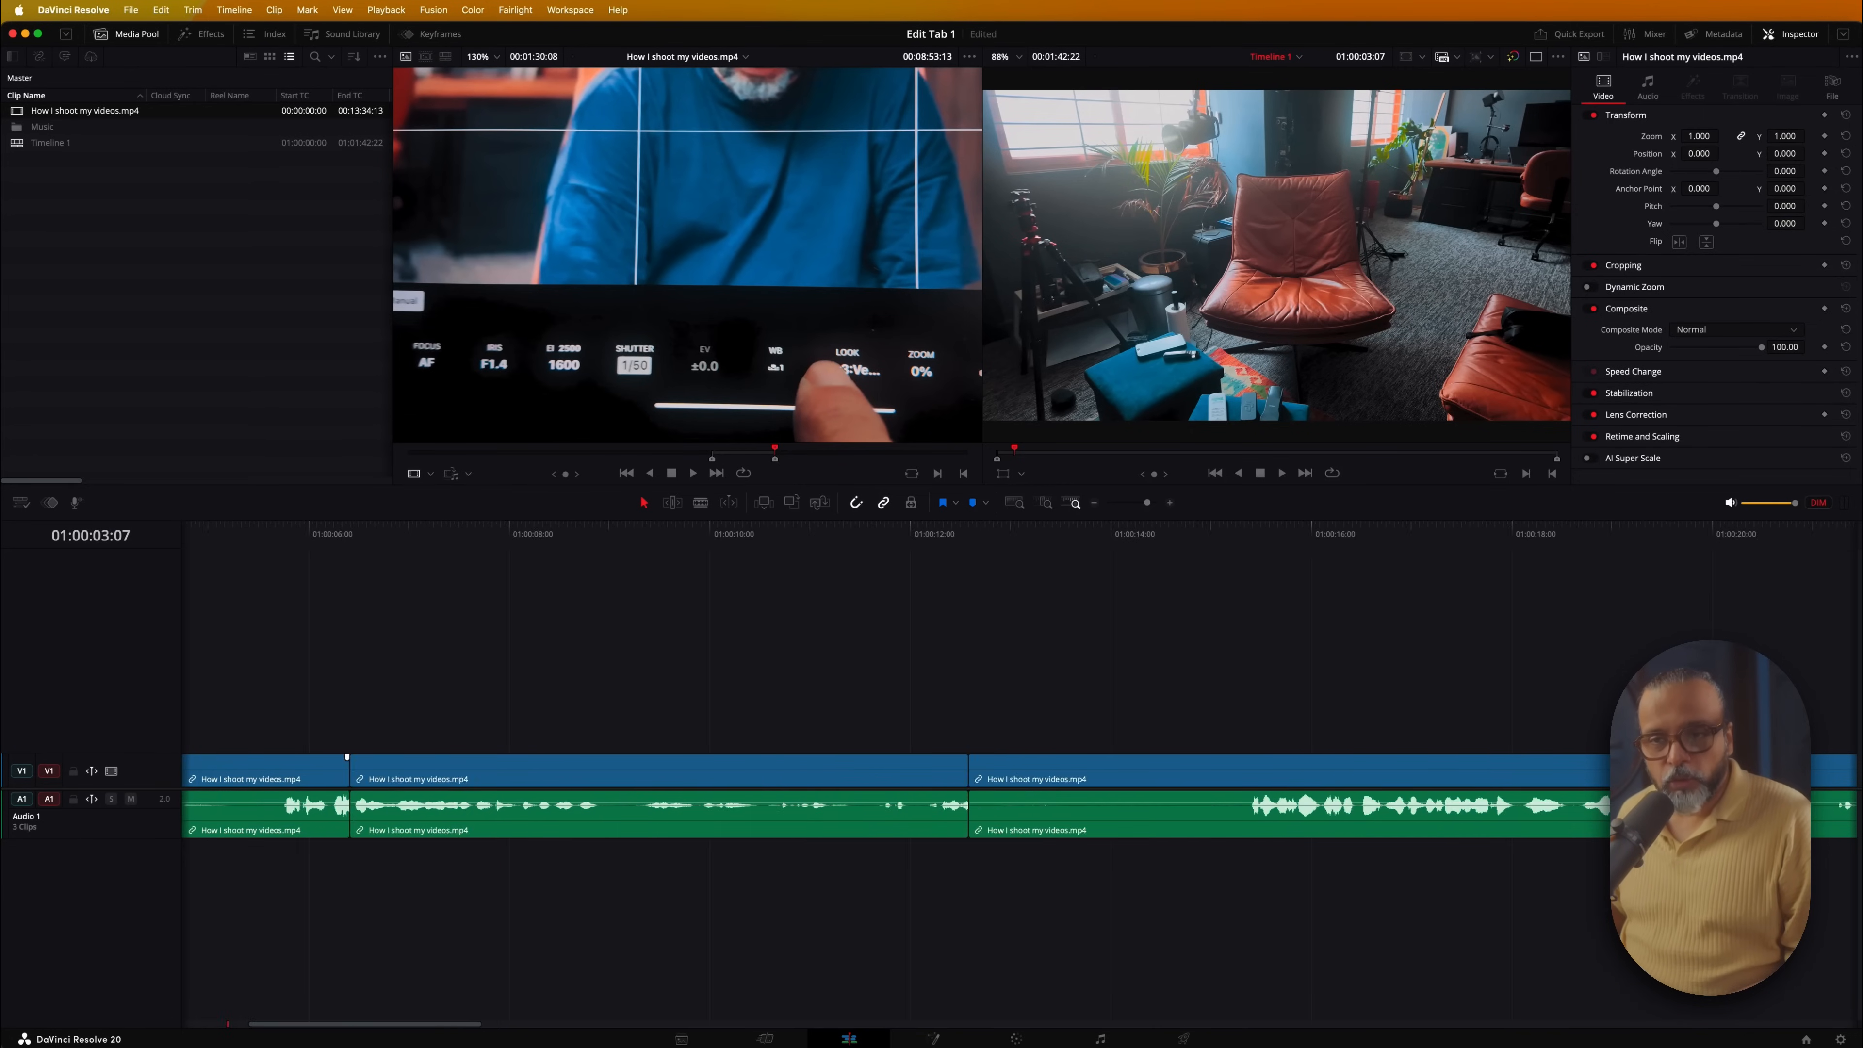
scroll(983, 793, left, 18)
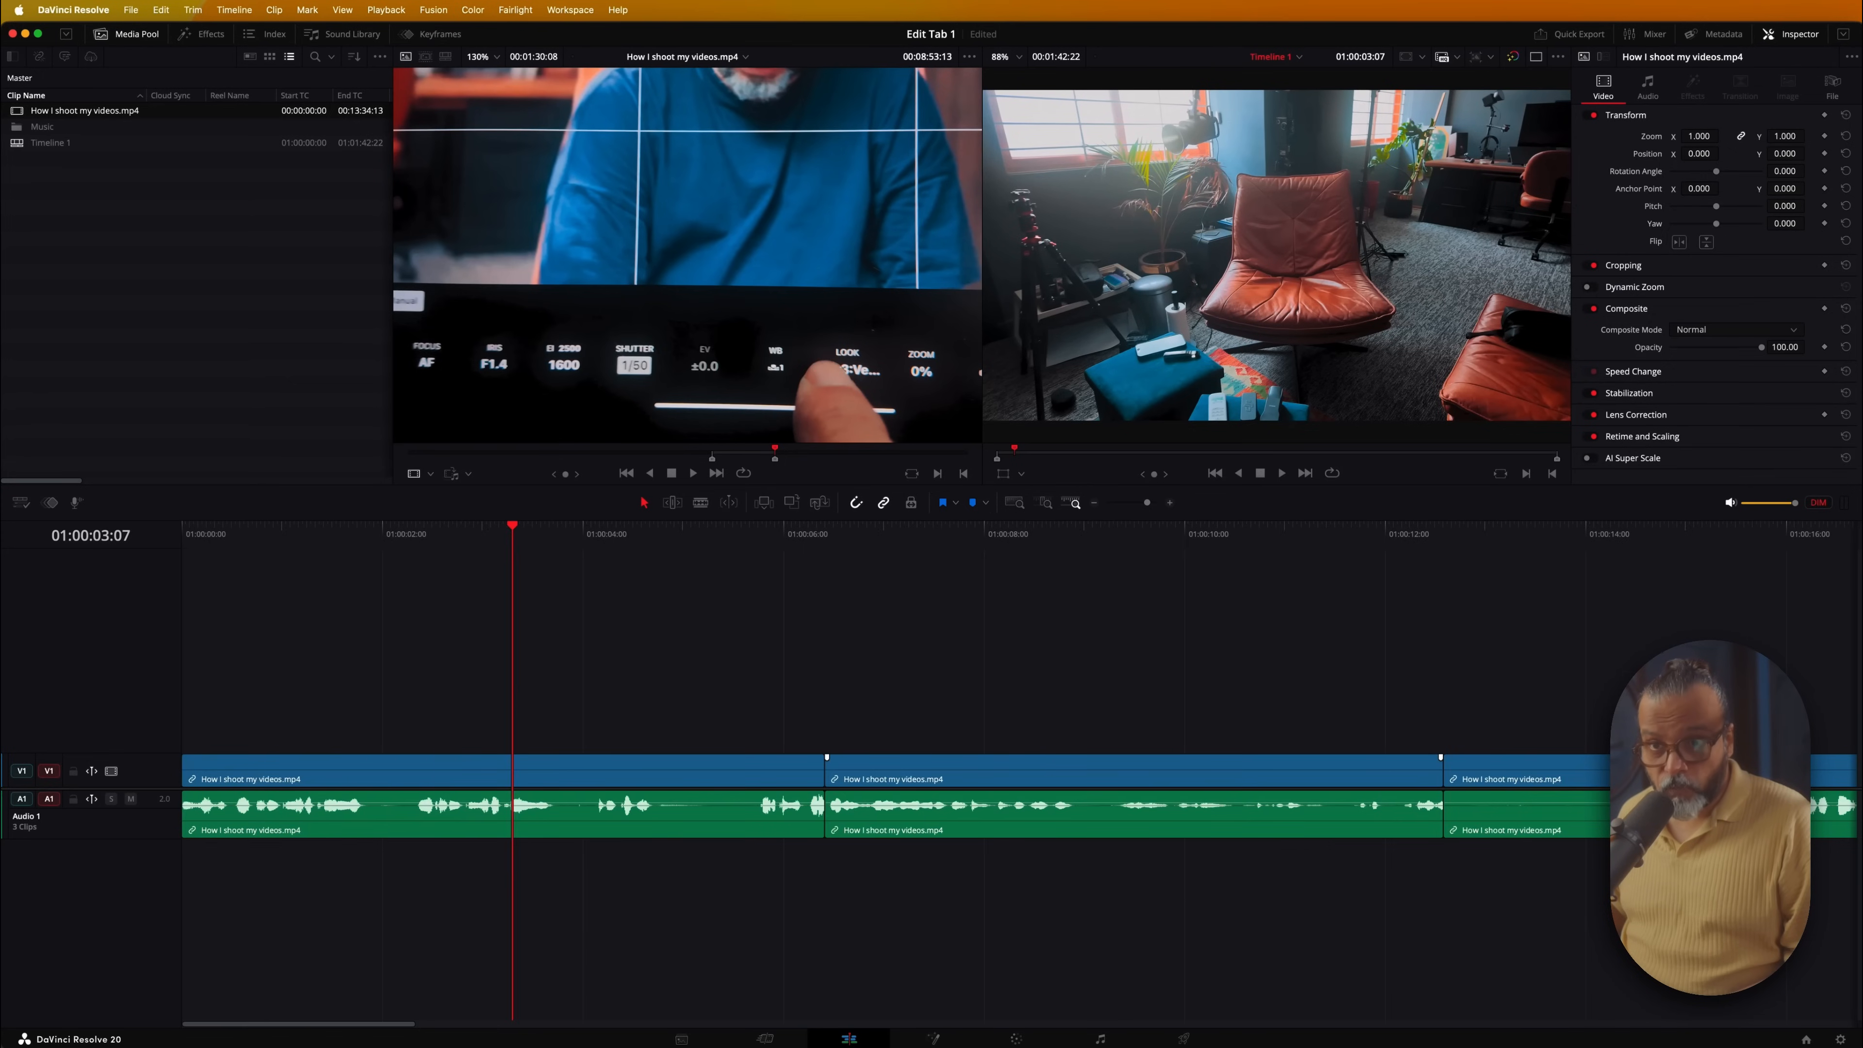
Zoom the timeline in a little around the playhead with Option-scroll
key(alt)
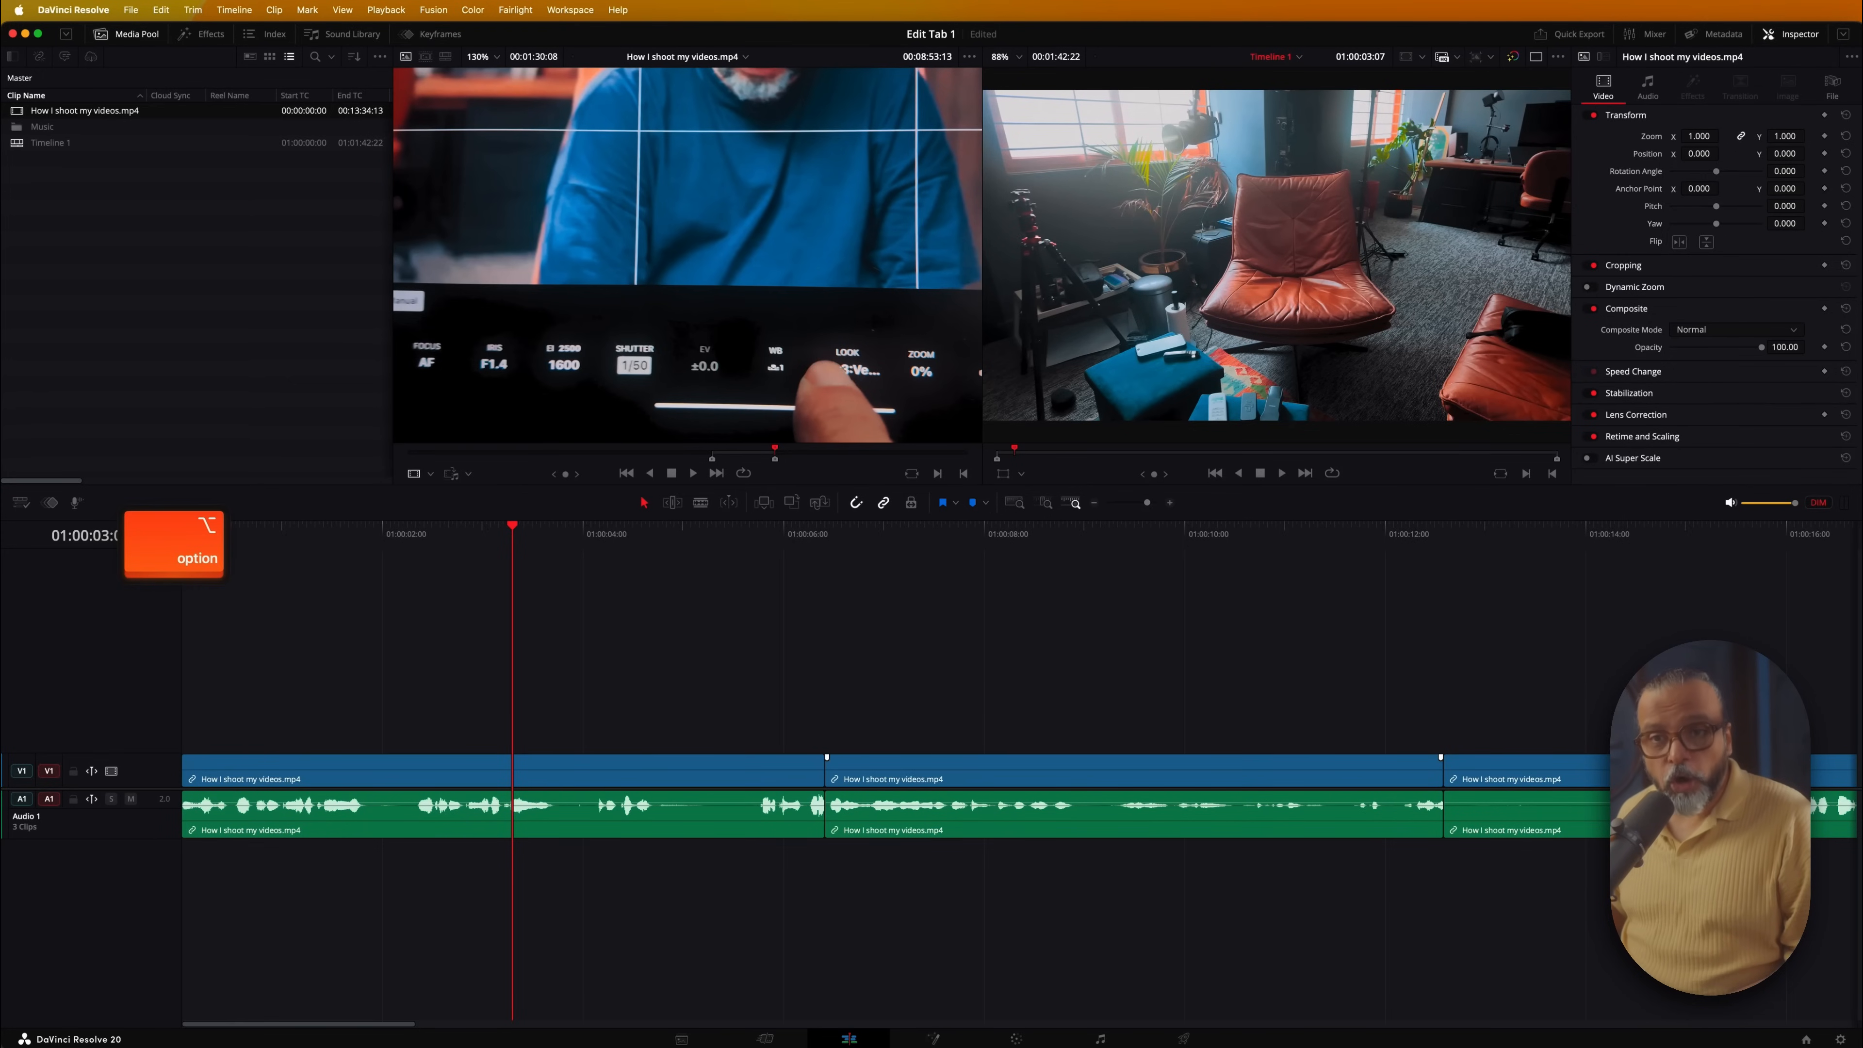
scroll(983, 793, up, 4)
scroll(982, 792, down, 9)
scroll(983, 793, down, 5)
scroll(982, 792, up, 7)
scroll(983, 793, up, 2)
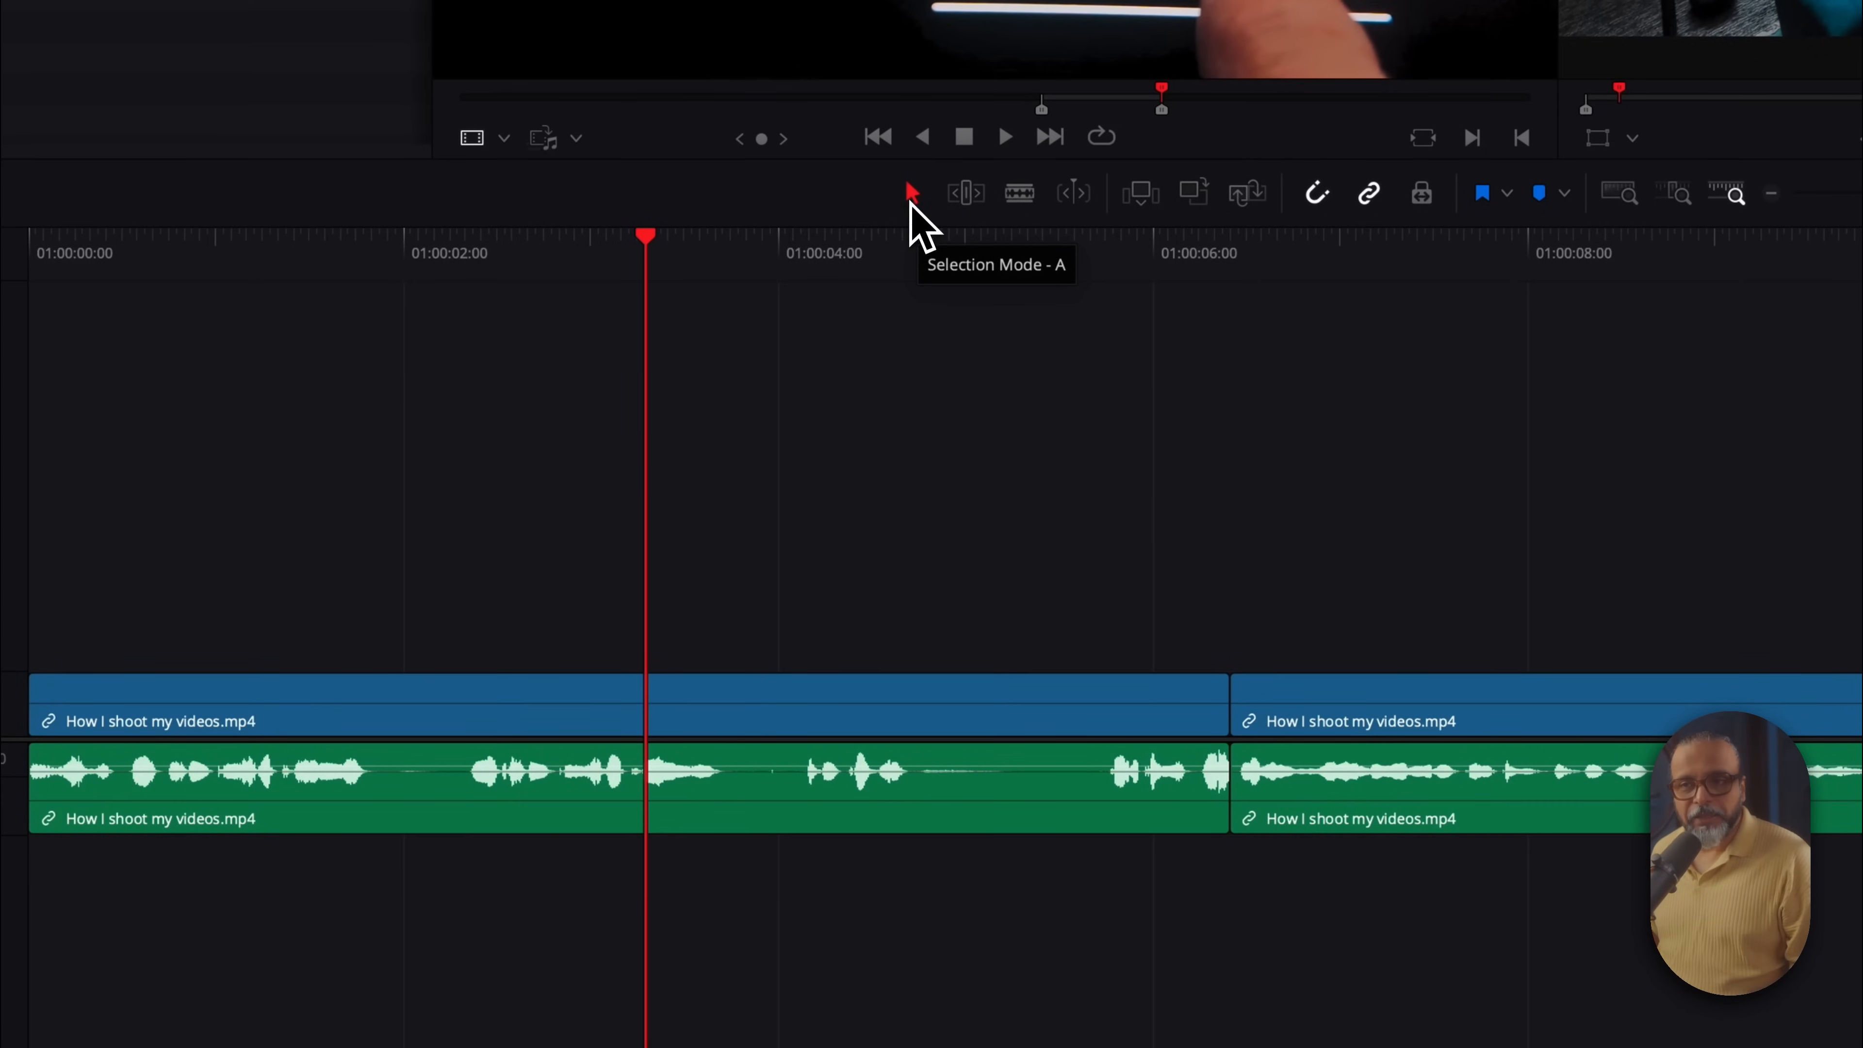
Switch the timeline tool from Trim Edit Mode to Blade Edit Mode
click(966, 193)
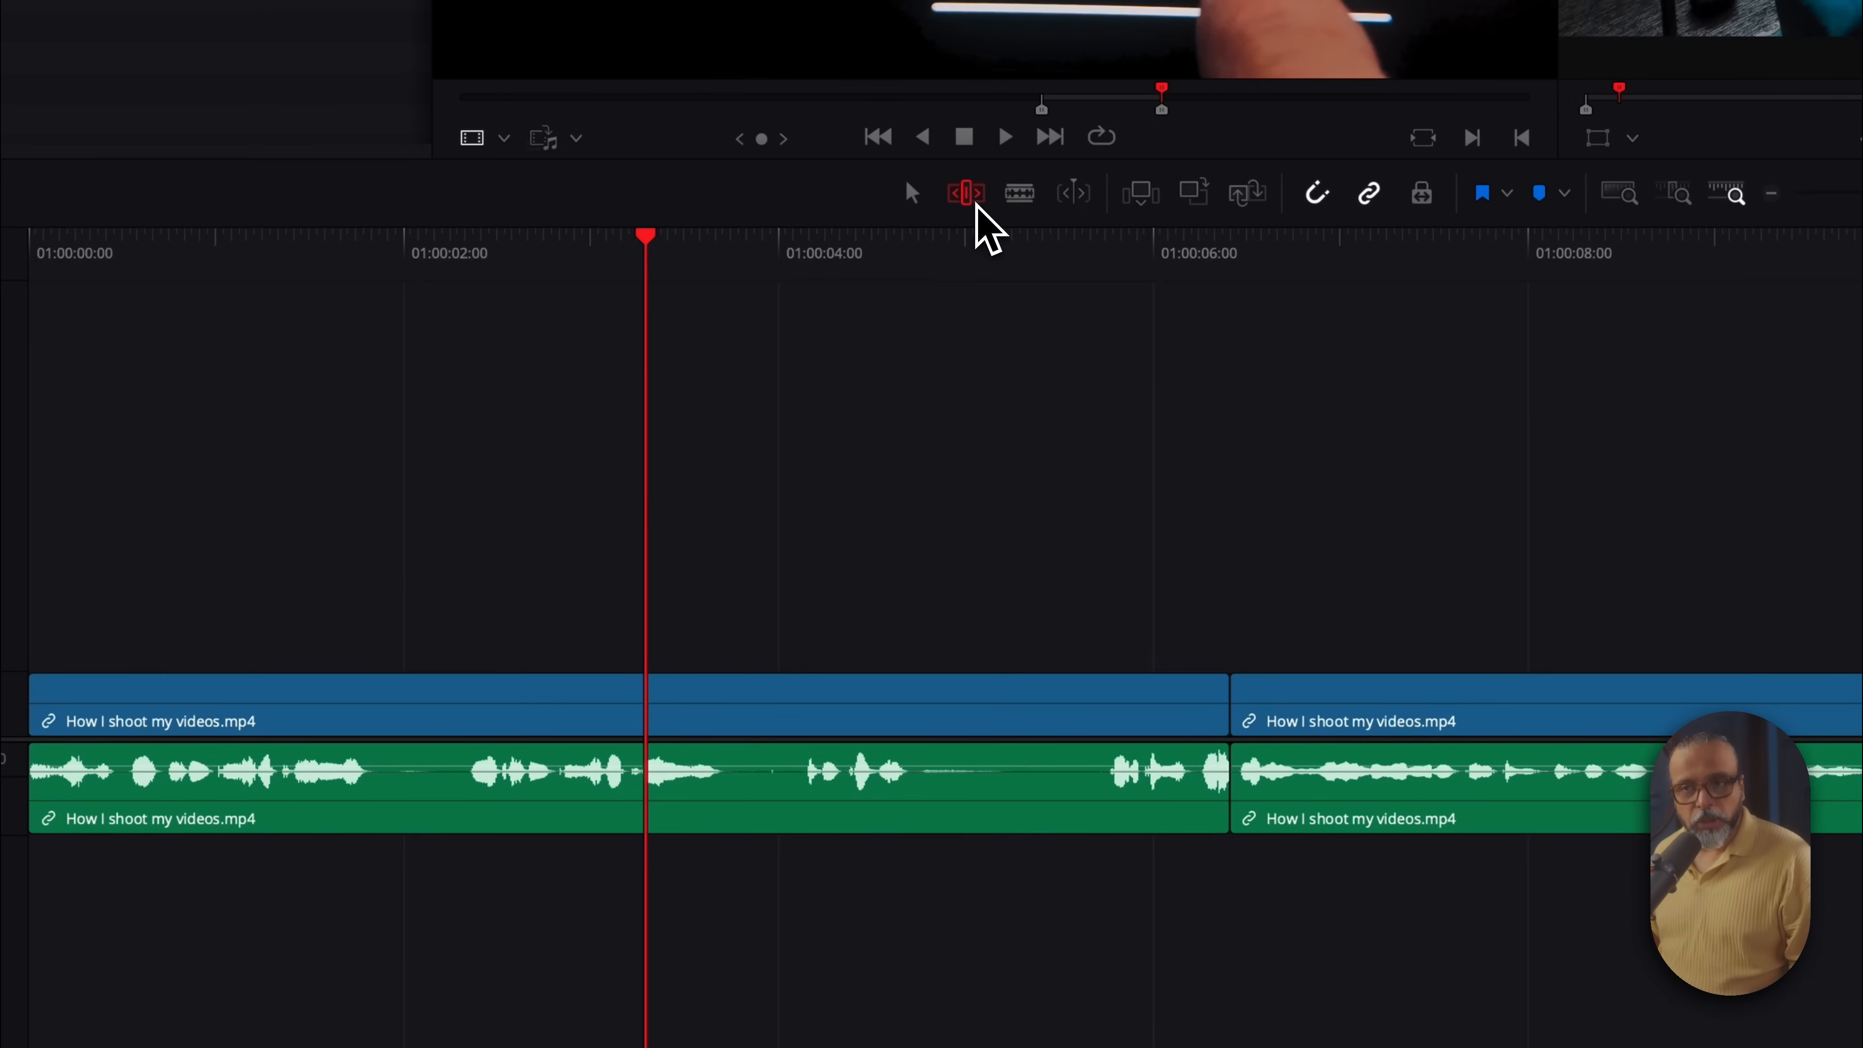
click(1026, 196)
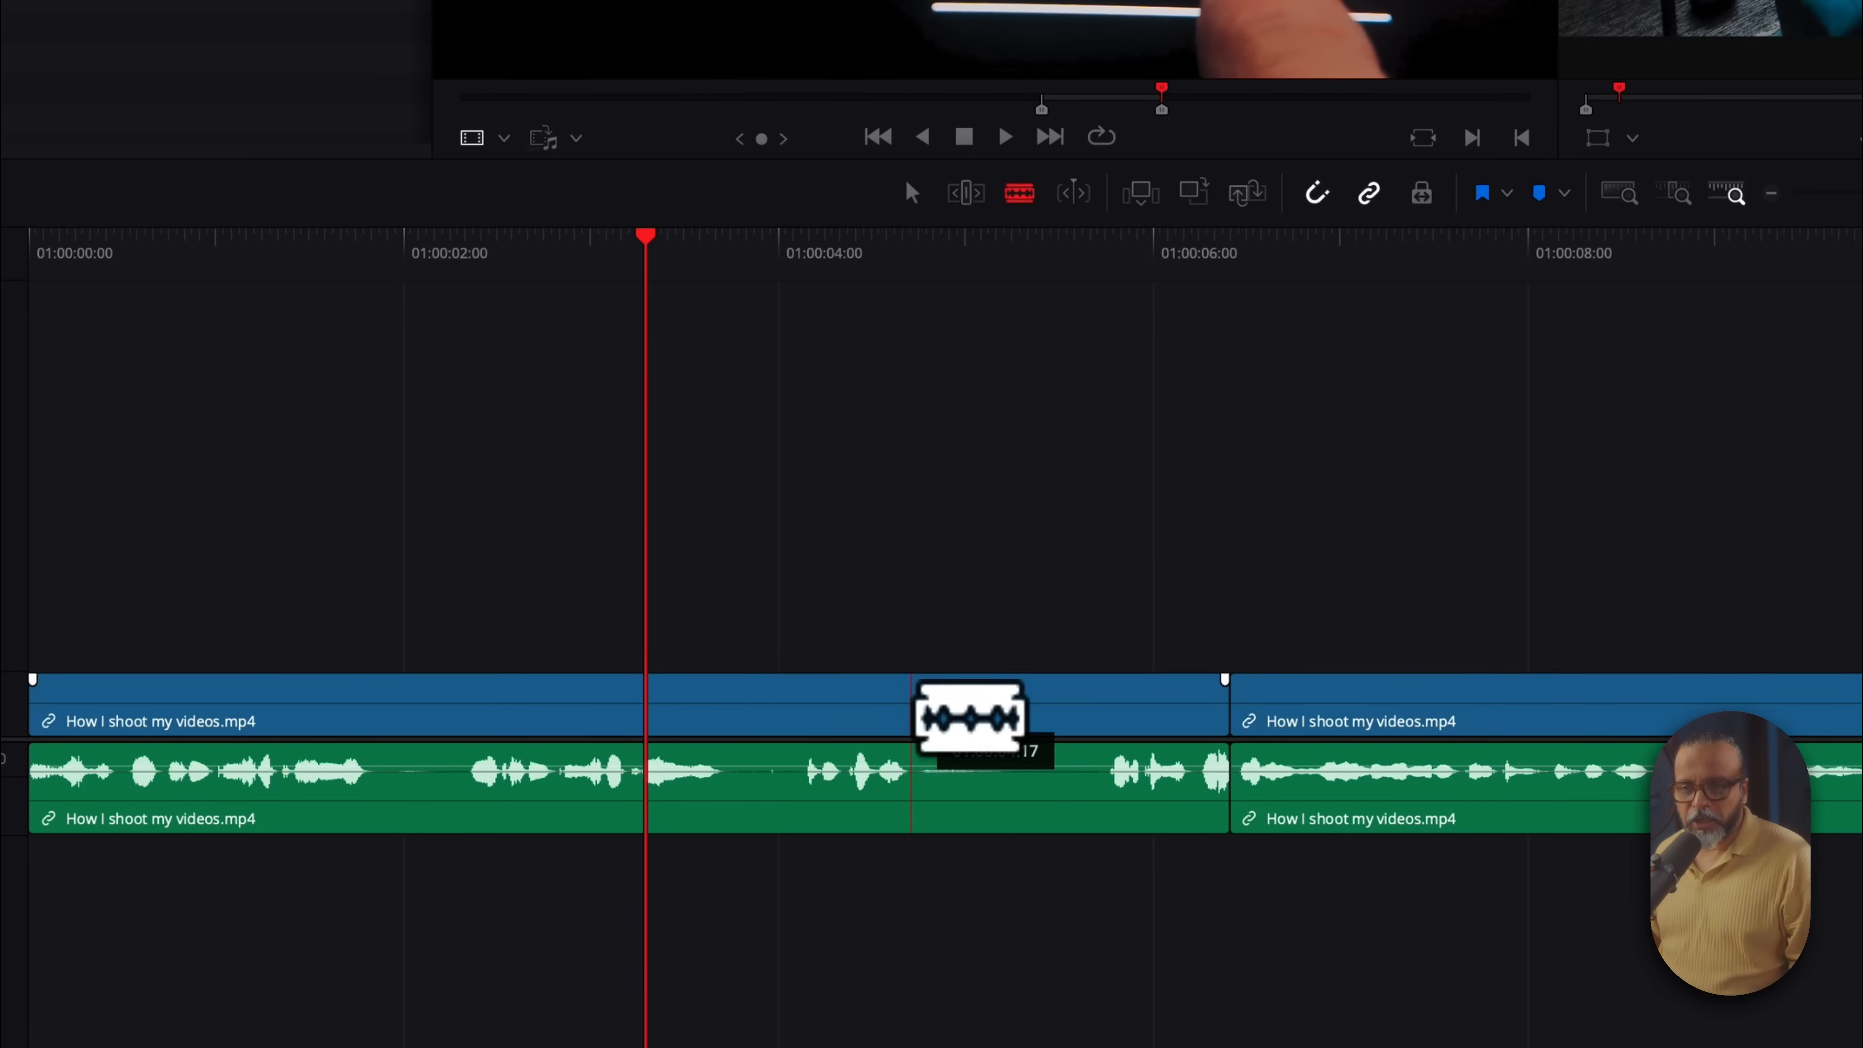
Make two trial blade cuts in the first clip, undo them, and park the playhead near 01:00:04
click(908, 716)
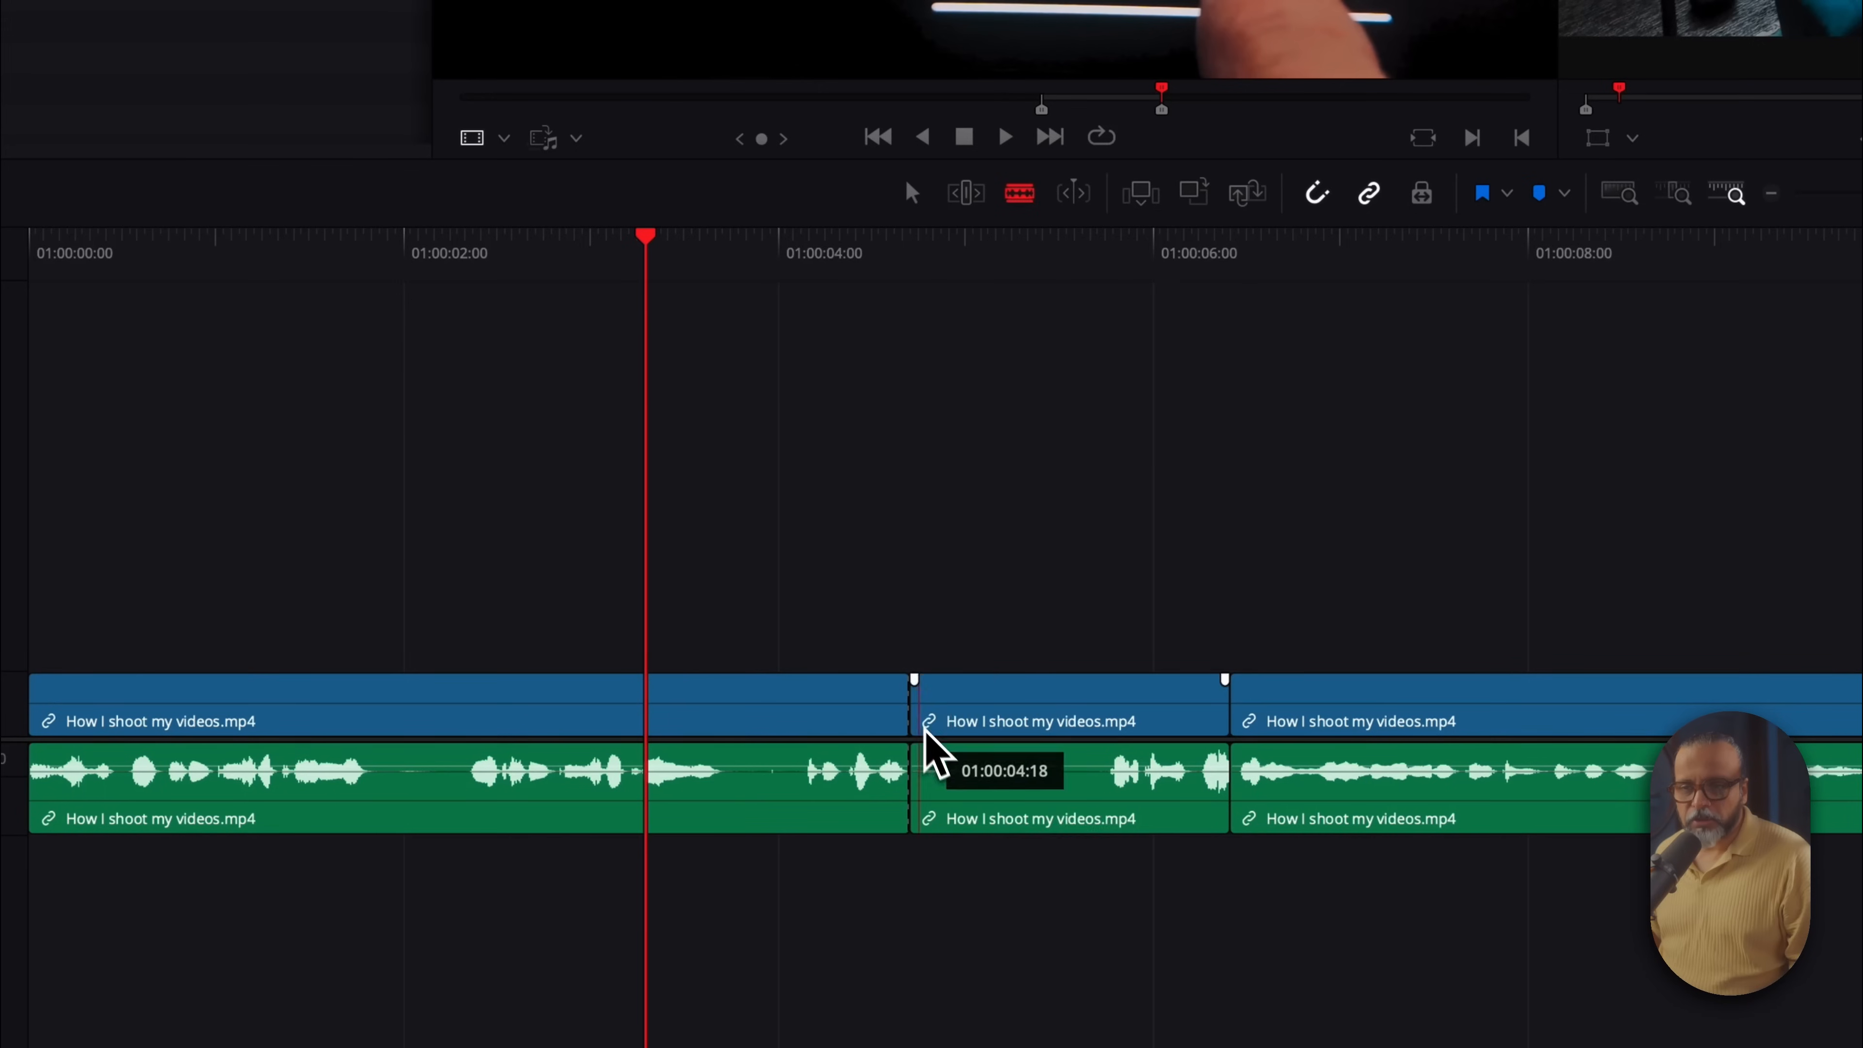
click(1108, 723)
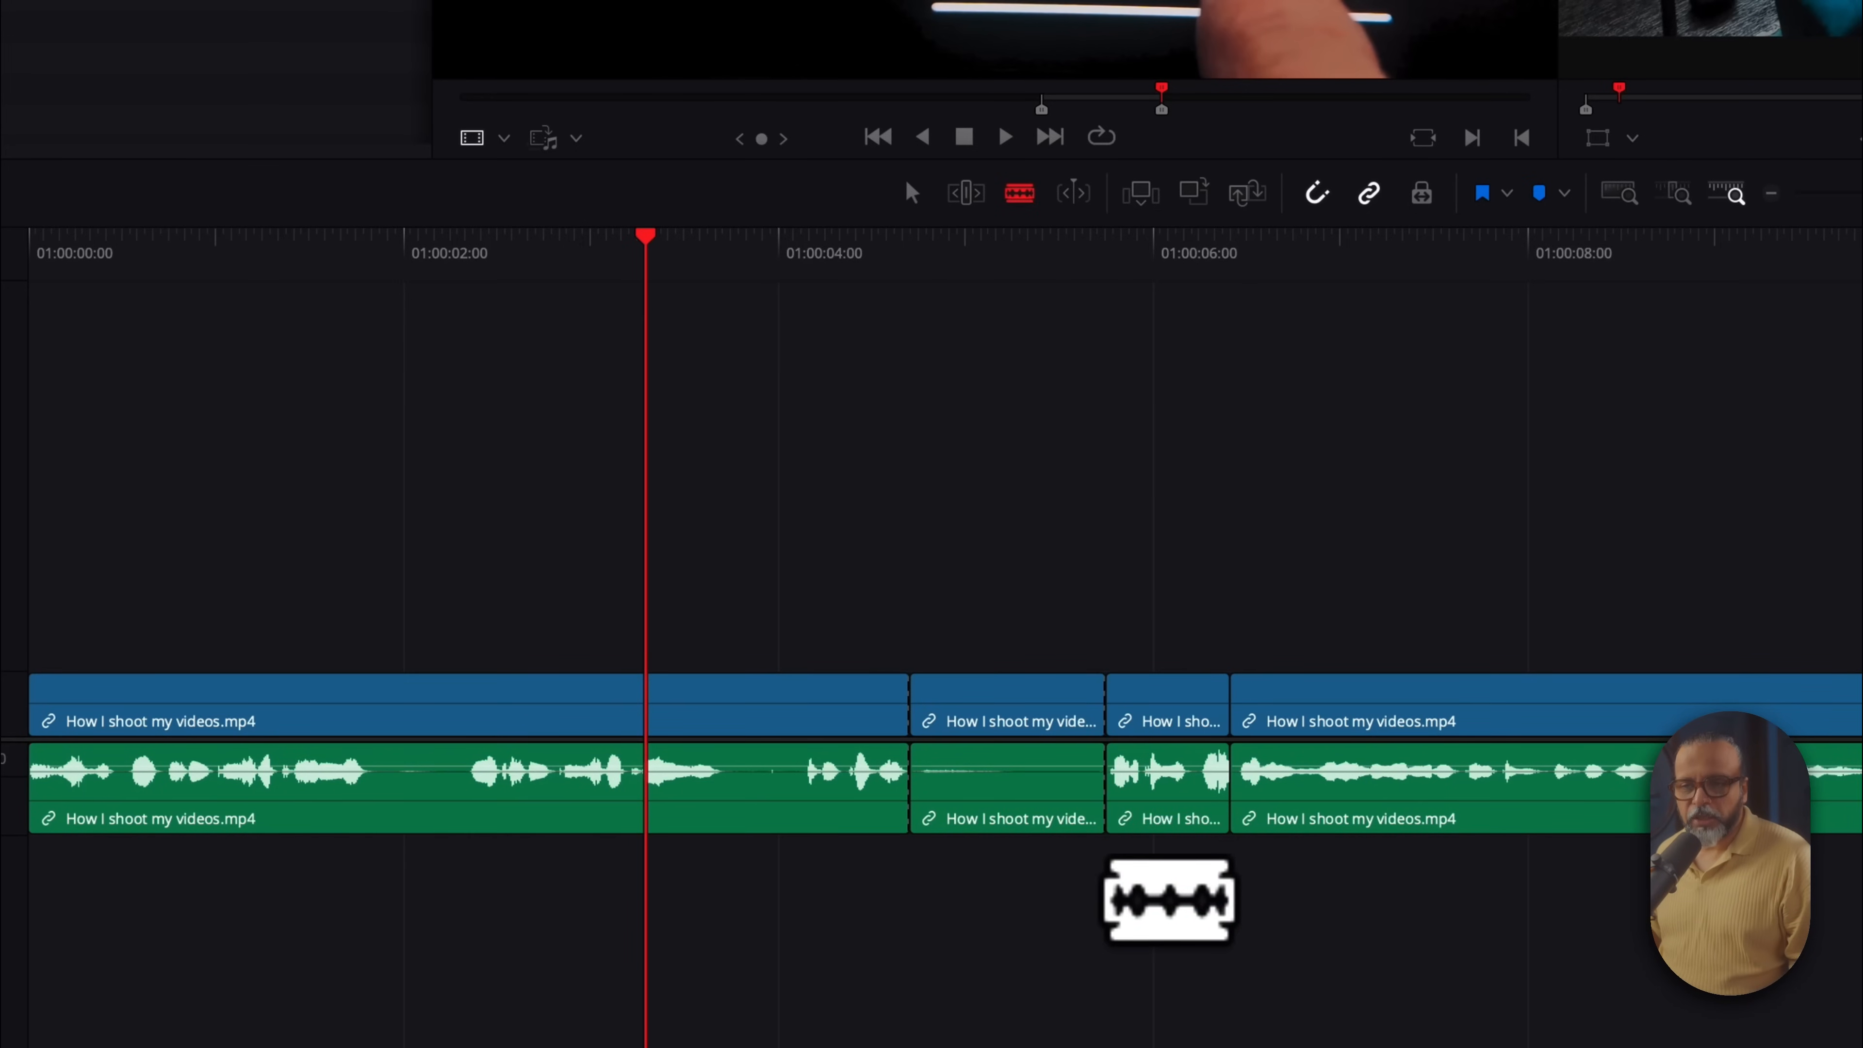
key(super+z)
key(super+z)
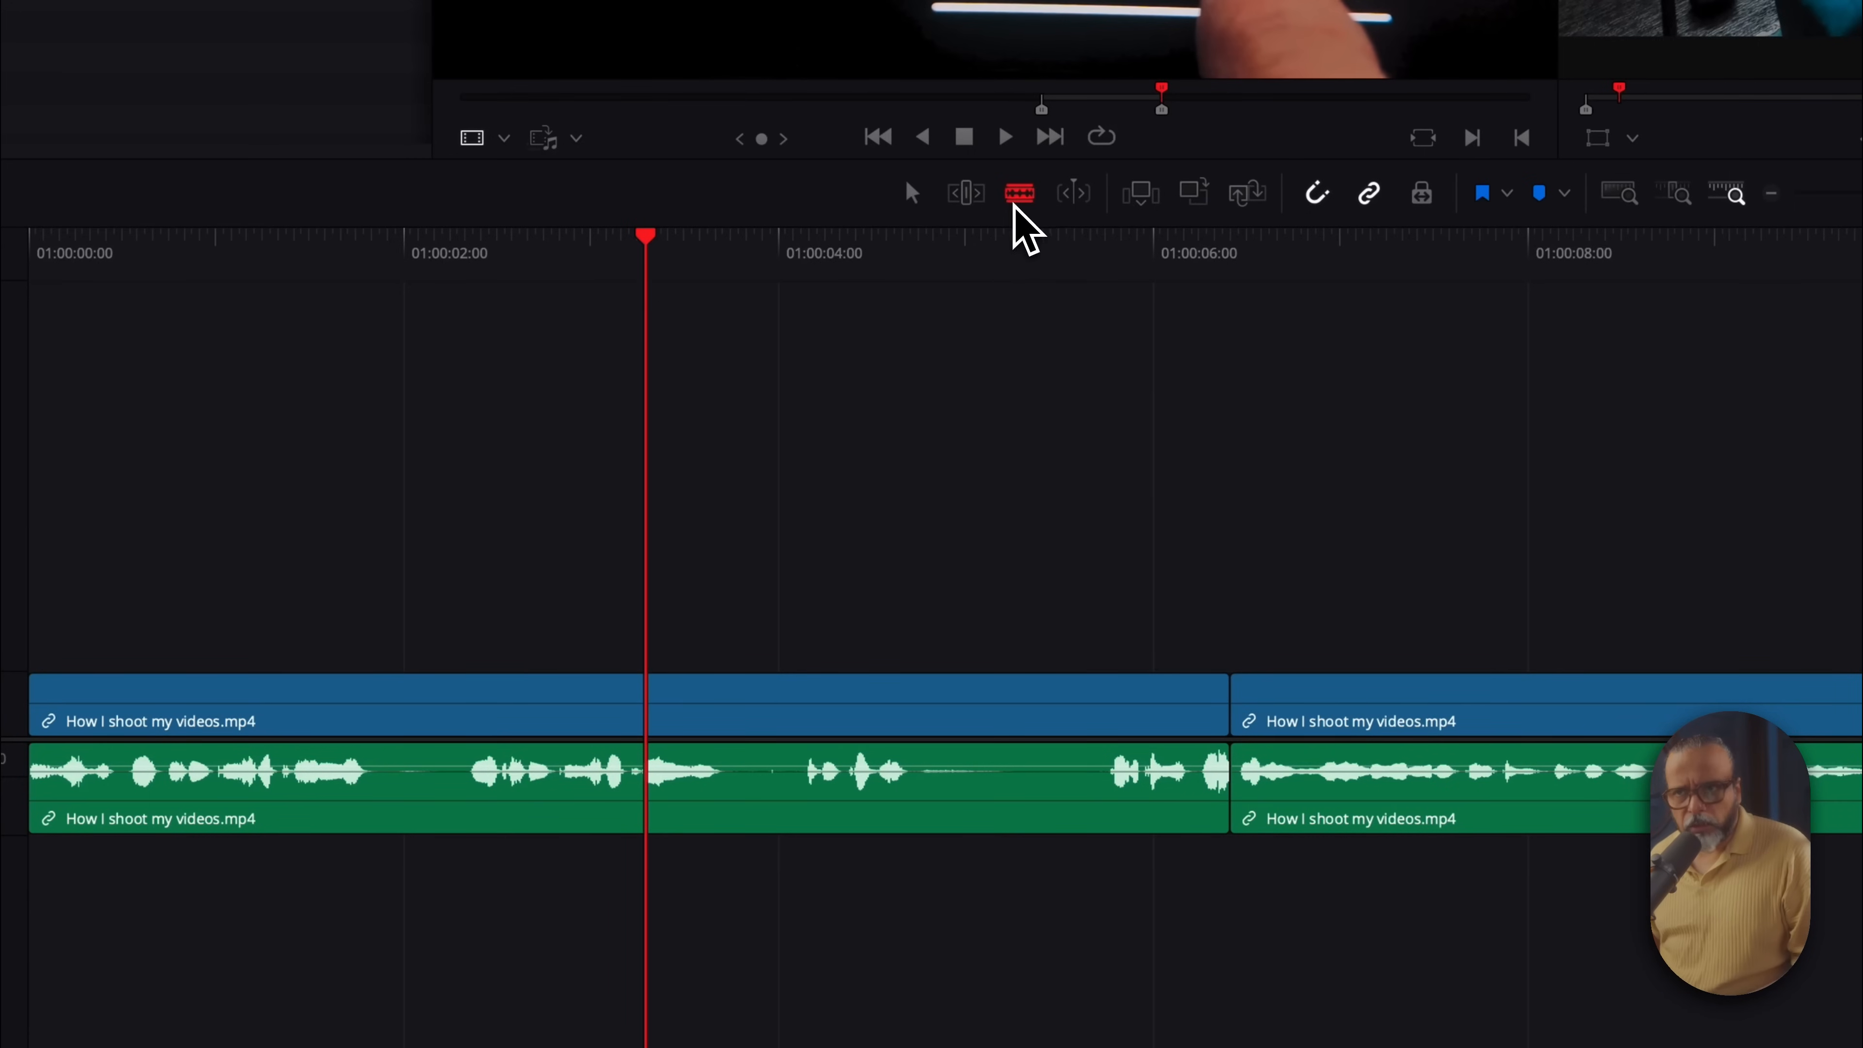
click(896, 278)
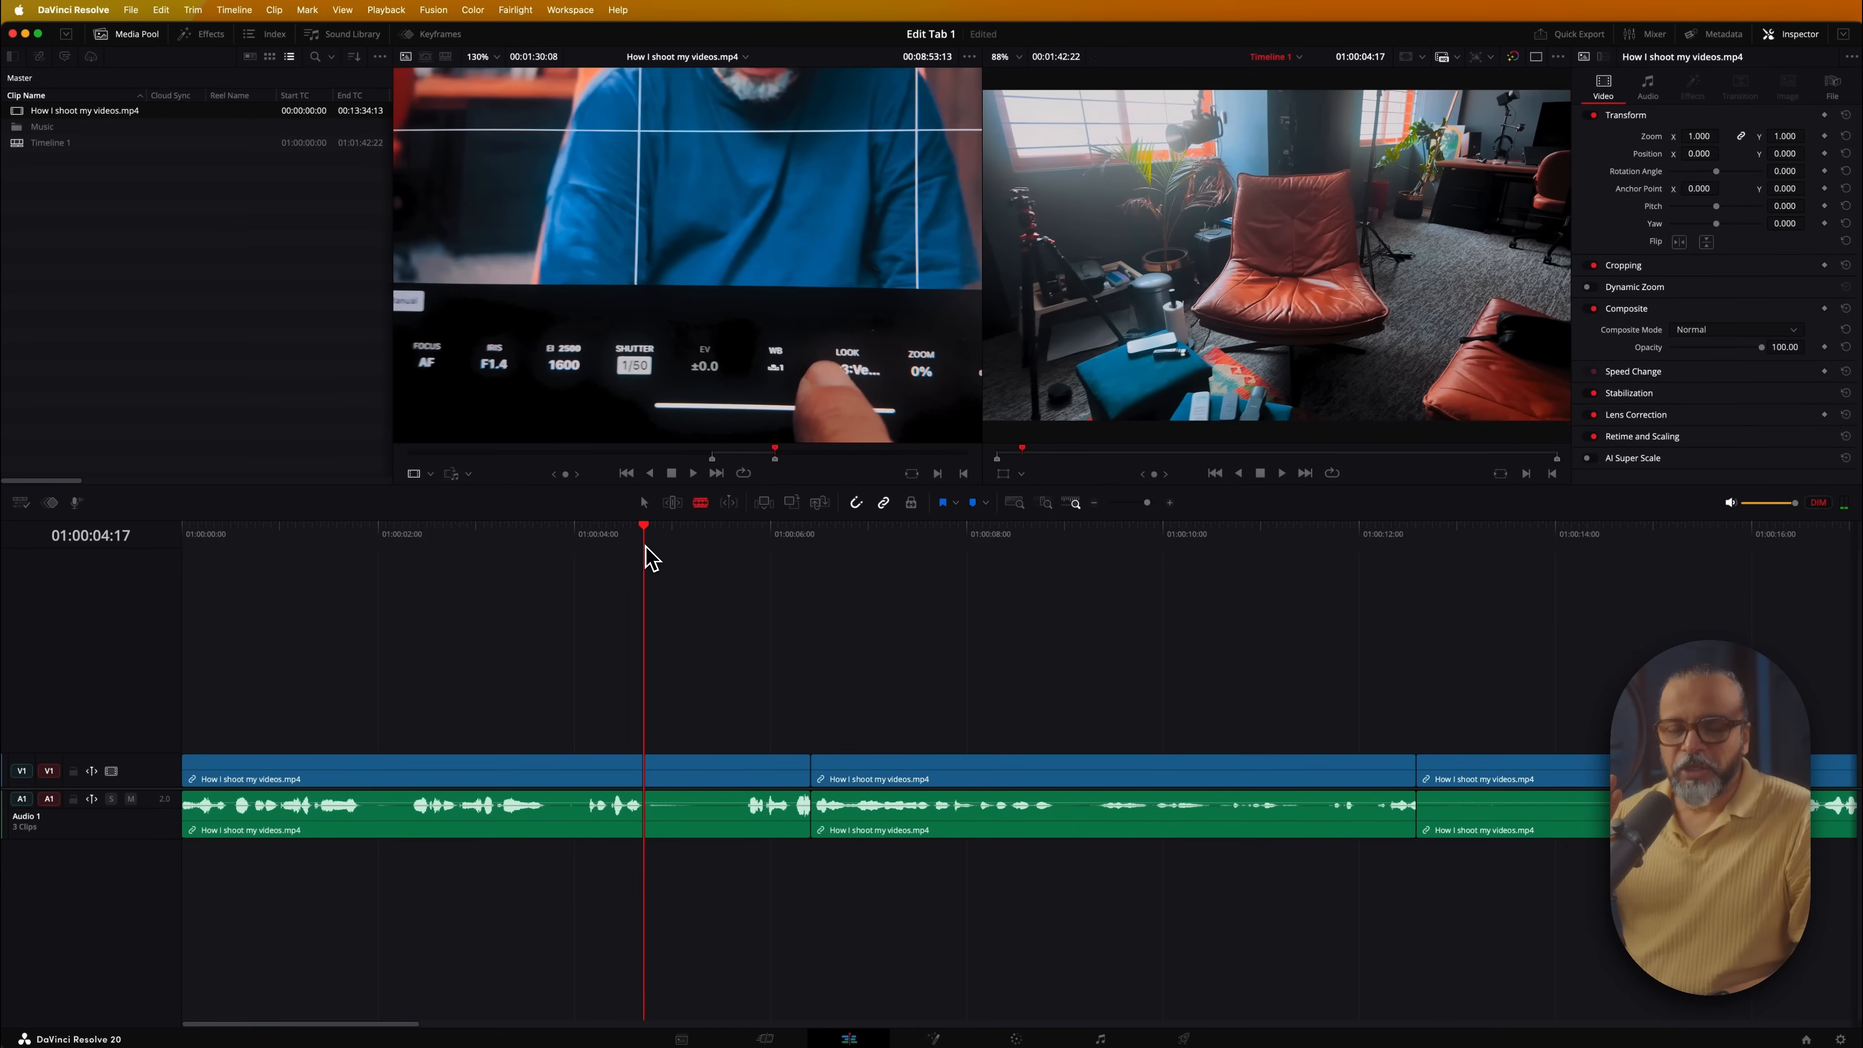
key(e)
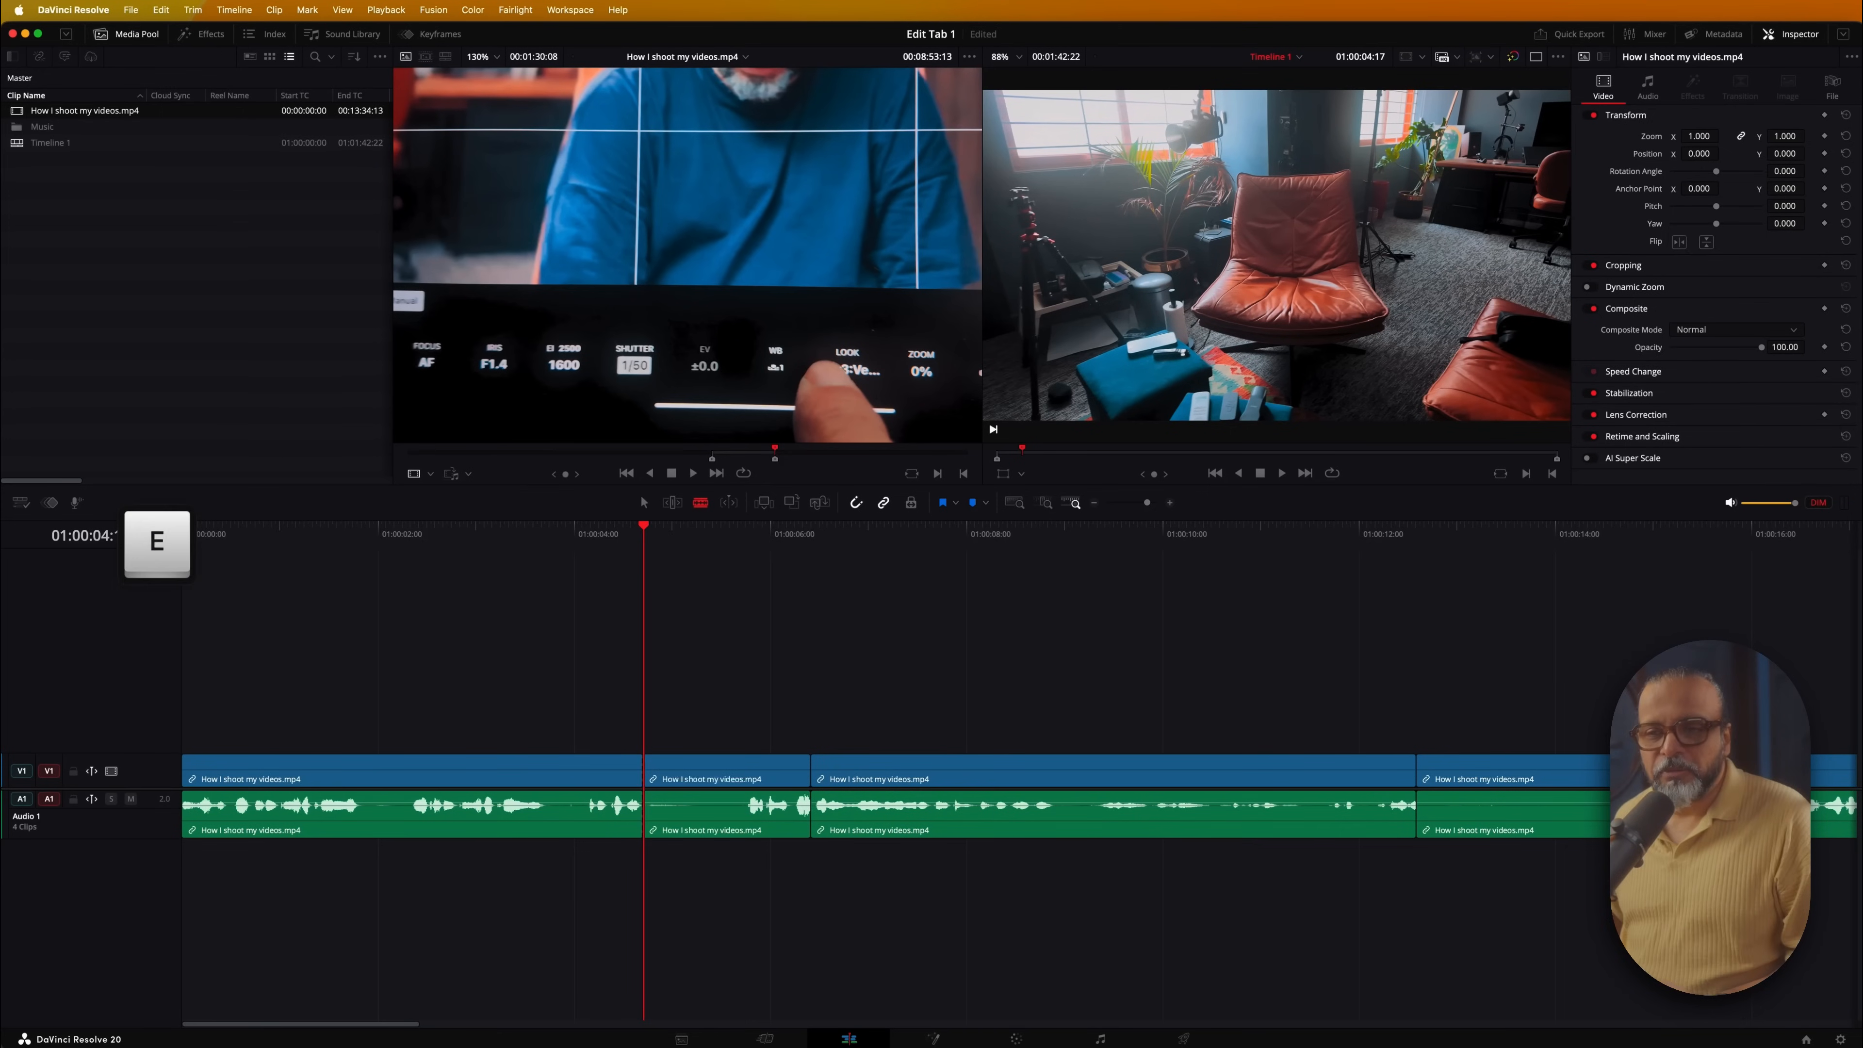
key(super+z)
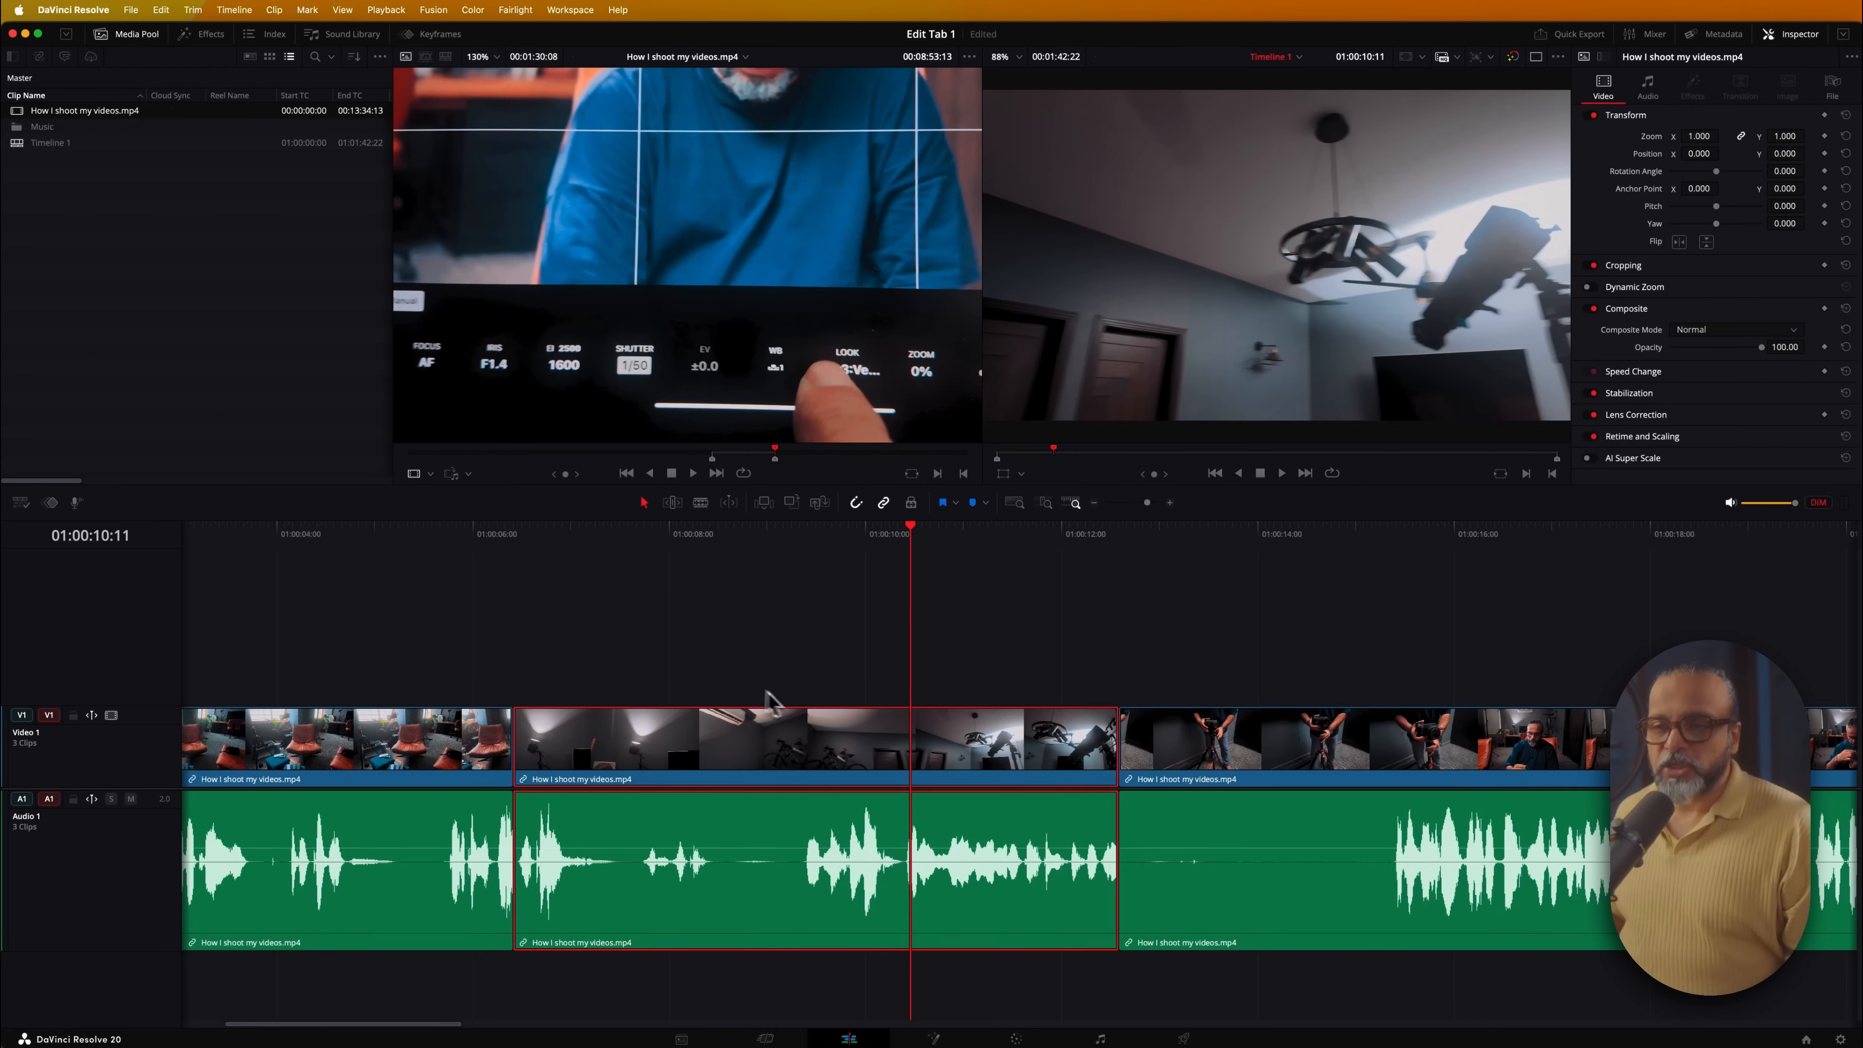
Marquee-select the second clip's video and audio (01:00:06:10 to 01:00:12:14)
drag(673, 611, 722, 750)
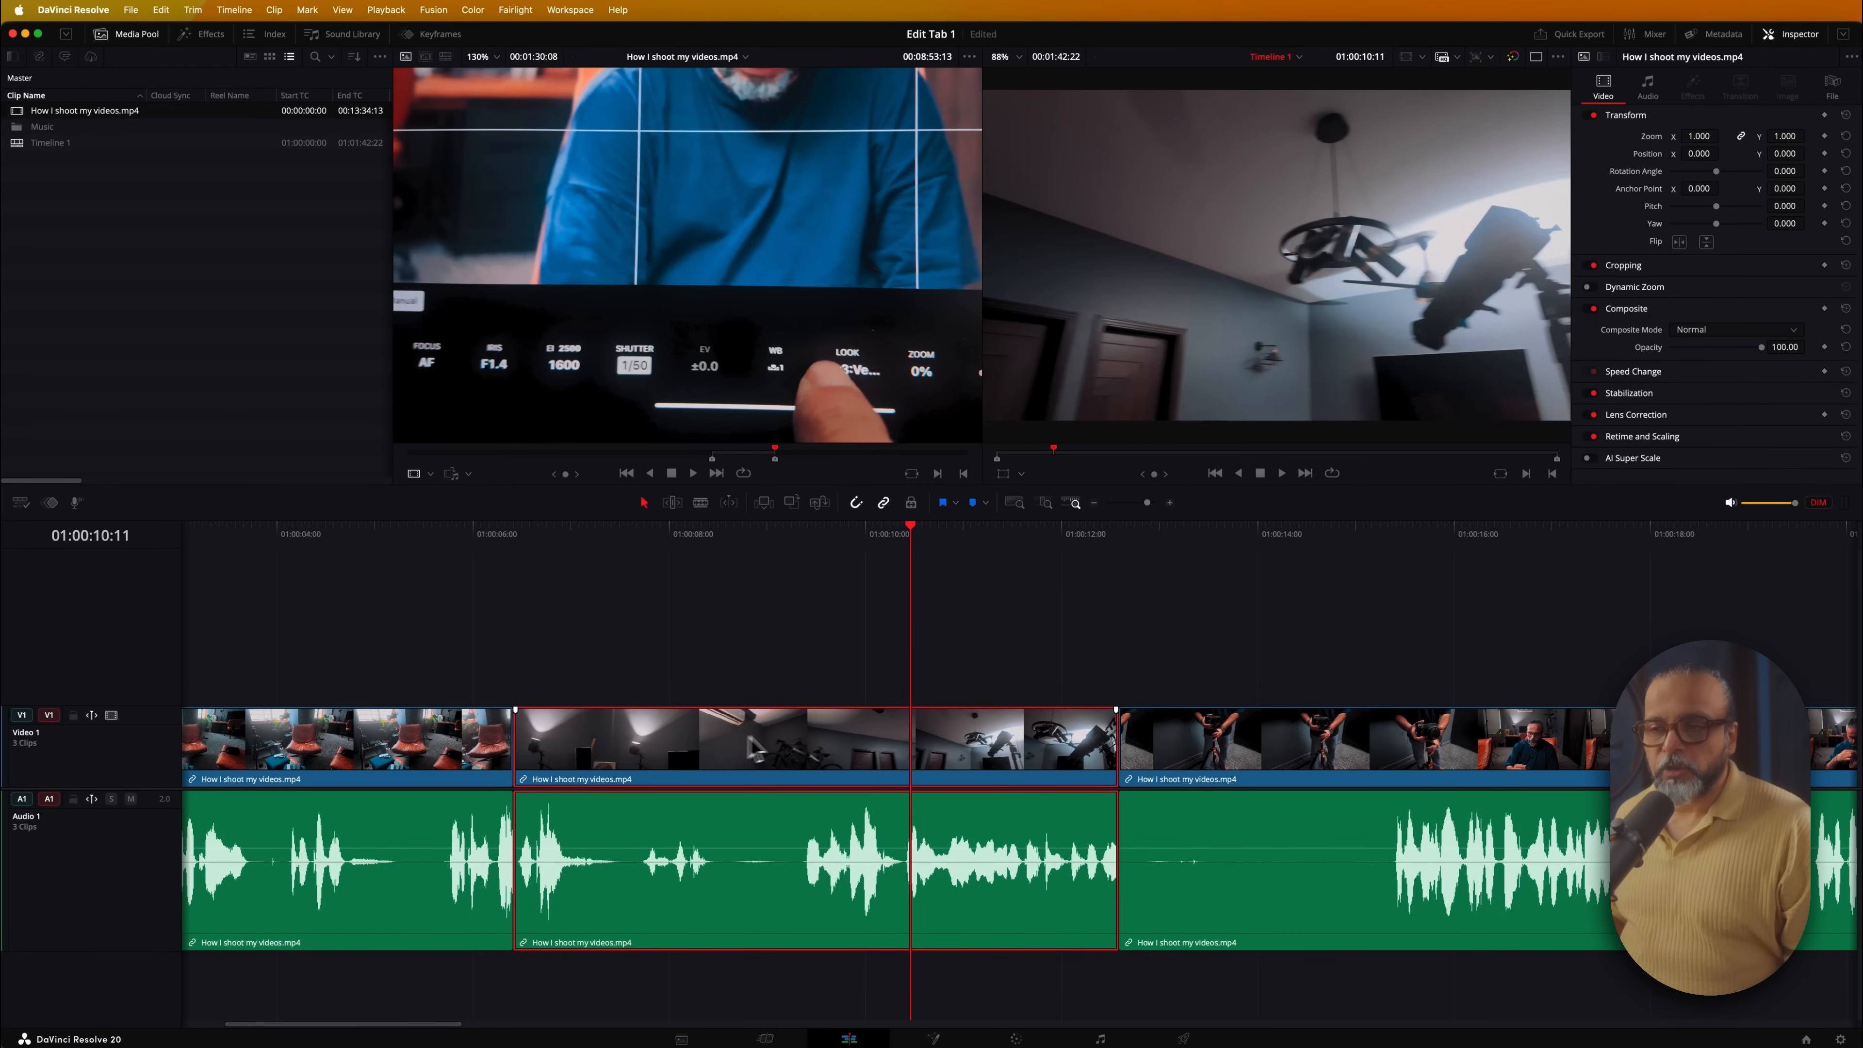
In Trim Edit Mode, slip the middle clip's footage and slide it later along the timeline
click(672, 515)
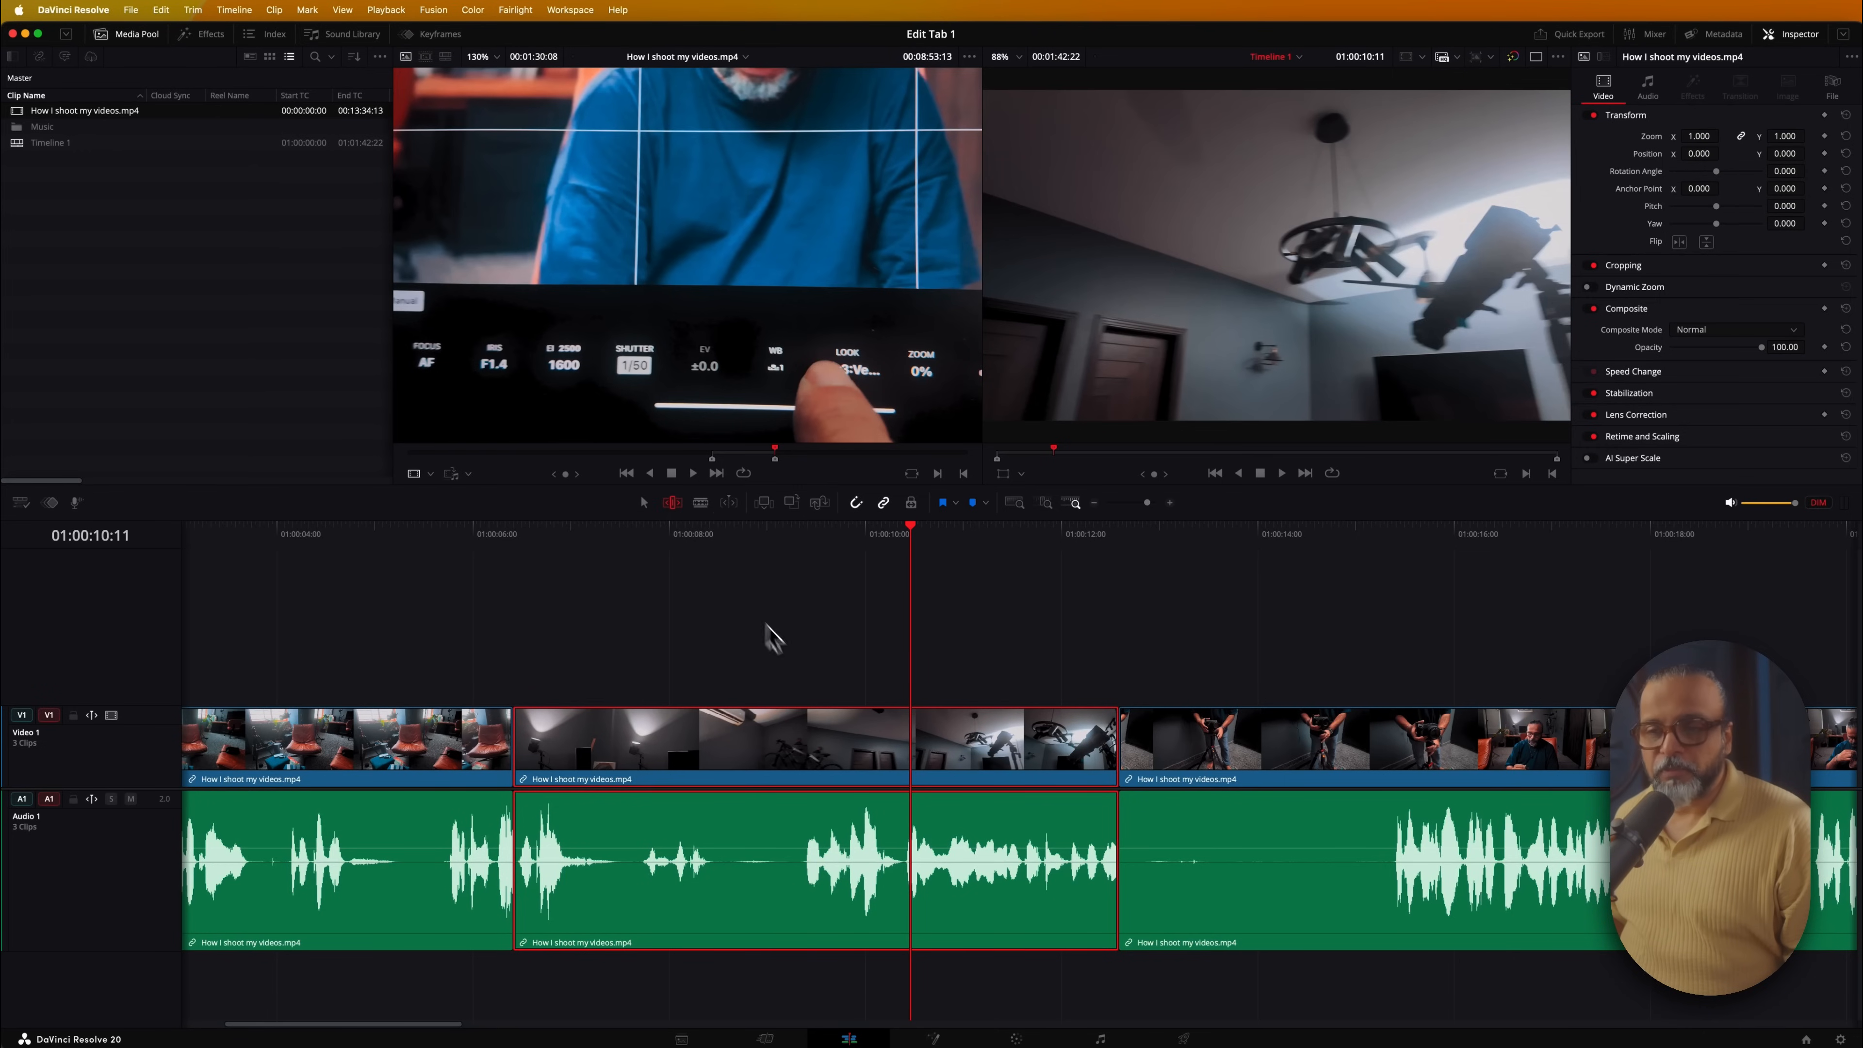
mouse_move(823, 733)
mouse_down()
mouse_move(844, 732)
mouse_move(800, 728)
mouse_up()
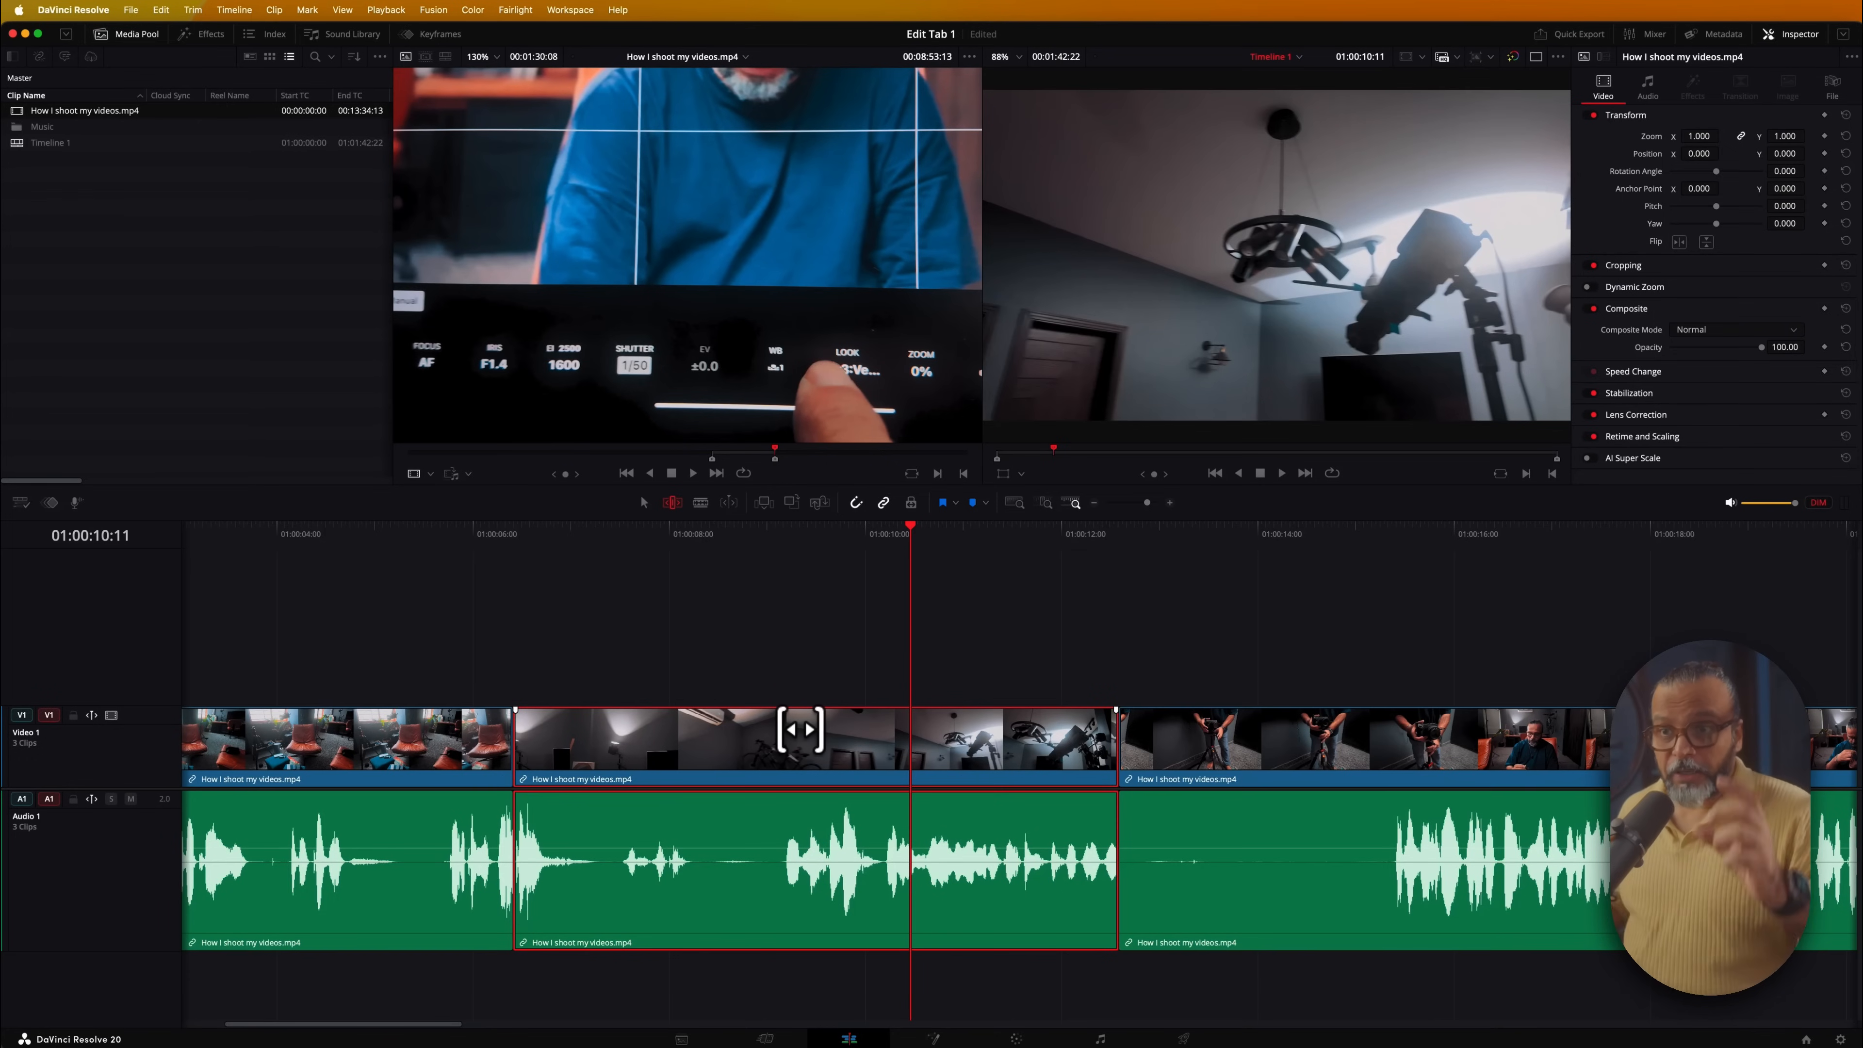
drag(800, 729, 814, 730)
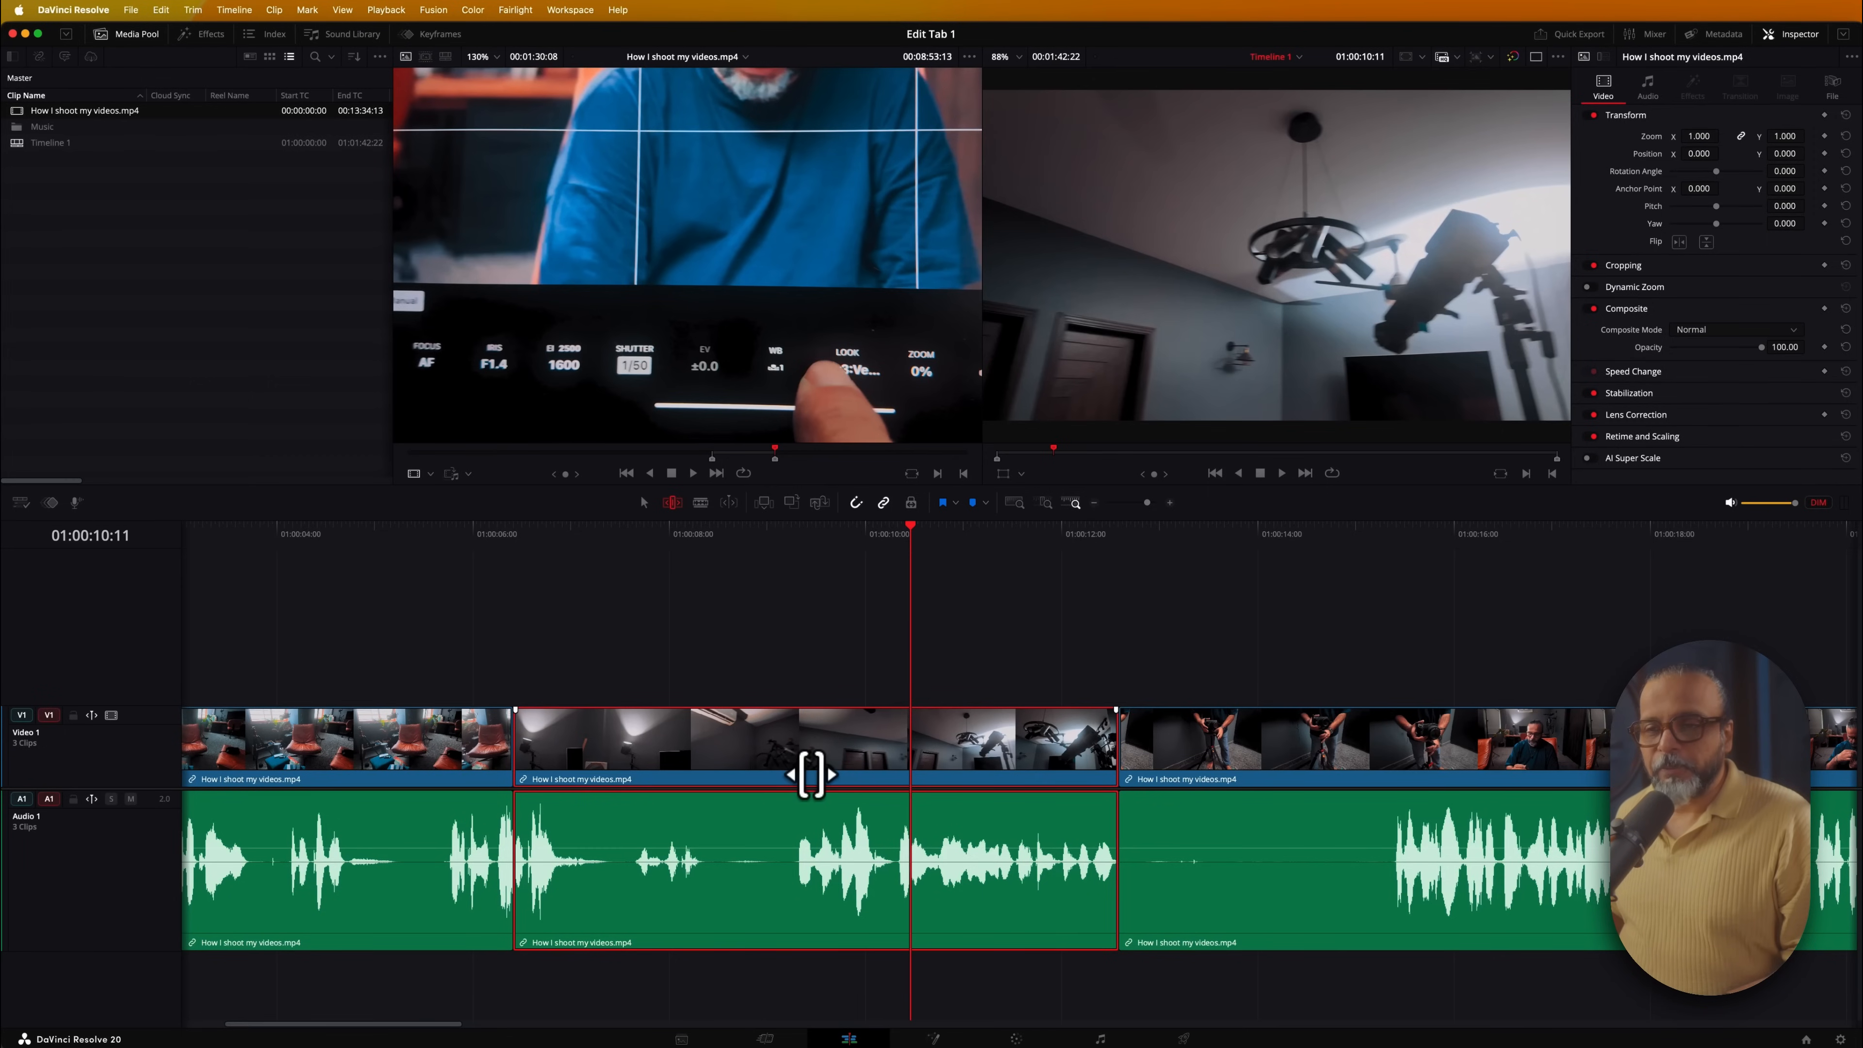
drag(811, 774, 743, 782)
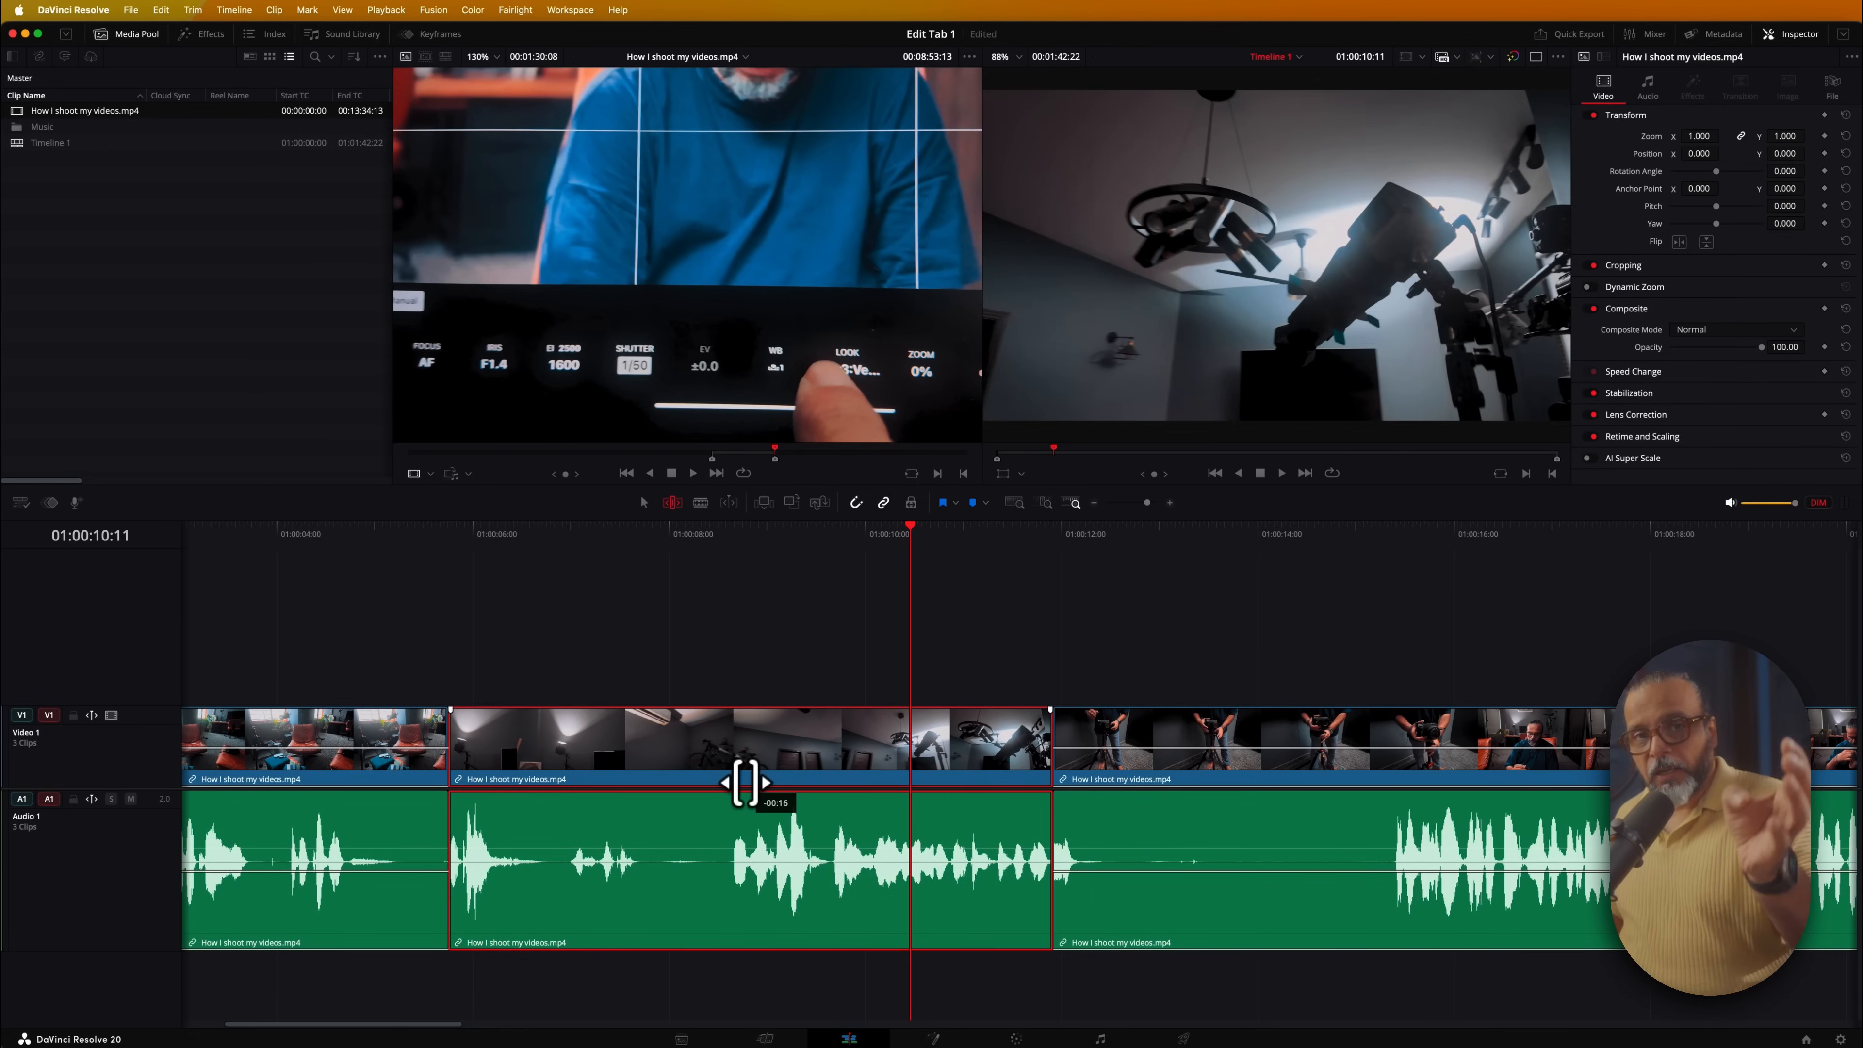
drag(742, 782, 849, 782)
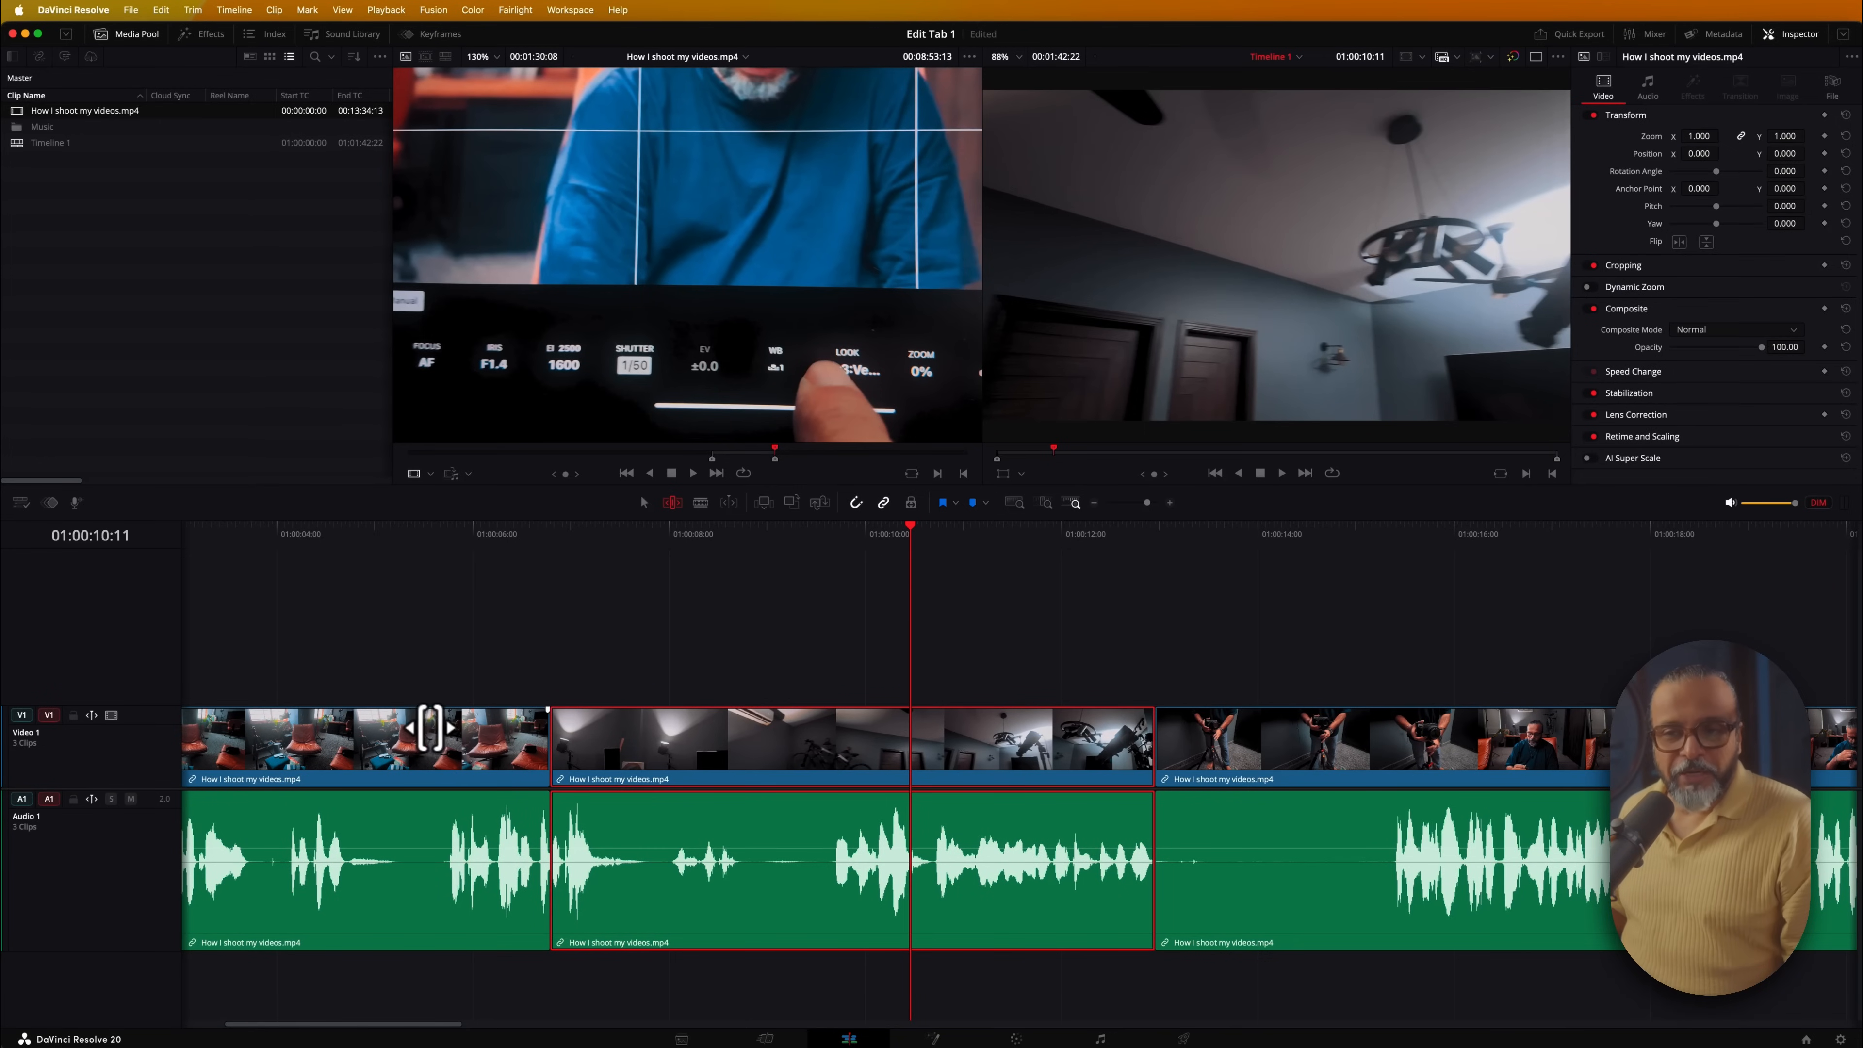
Fine-tune the middle clip's slip by a frame and slide it later, trimming its neighbours
click(443, 742)
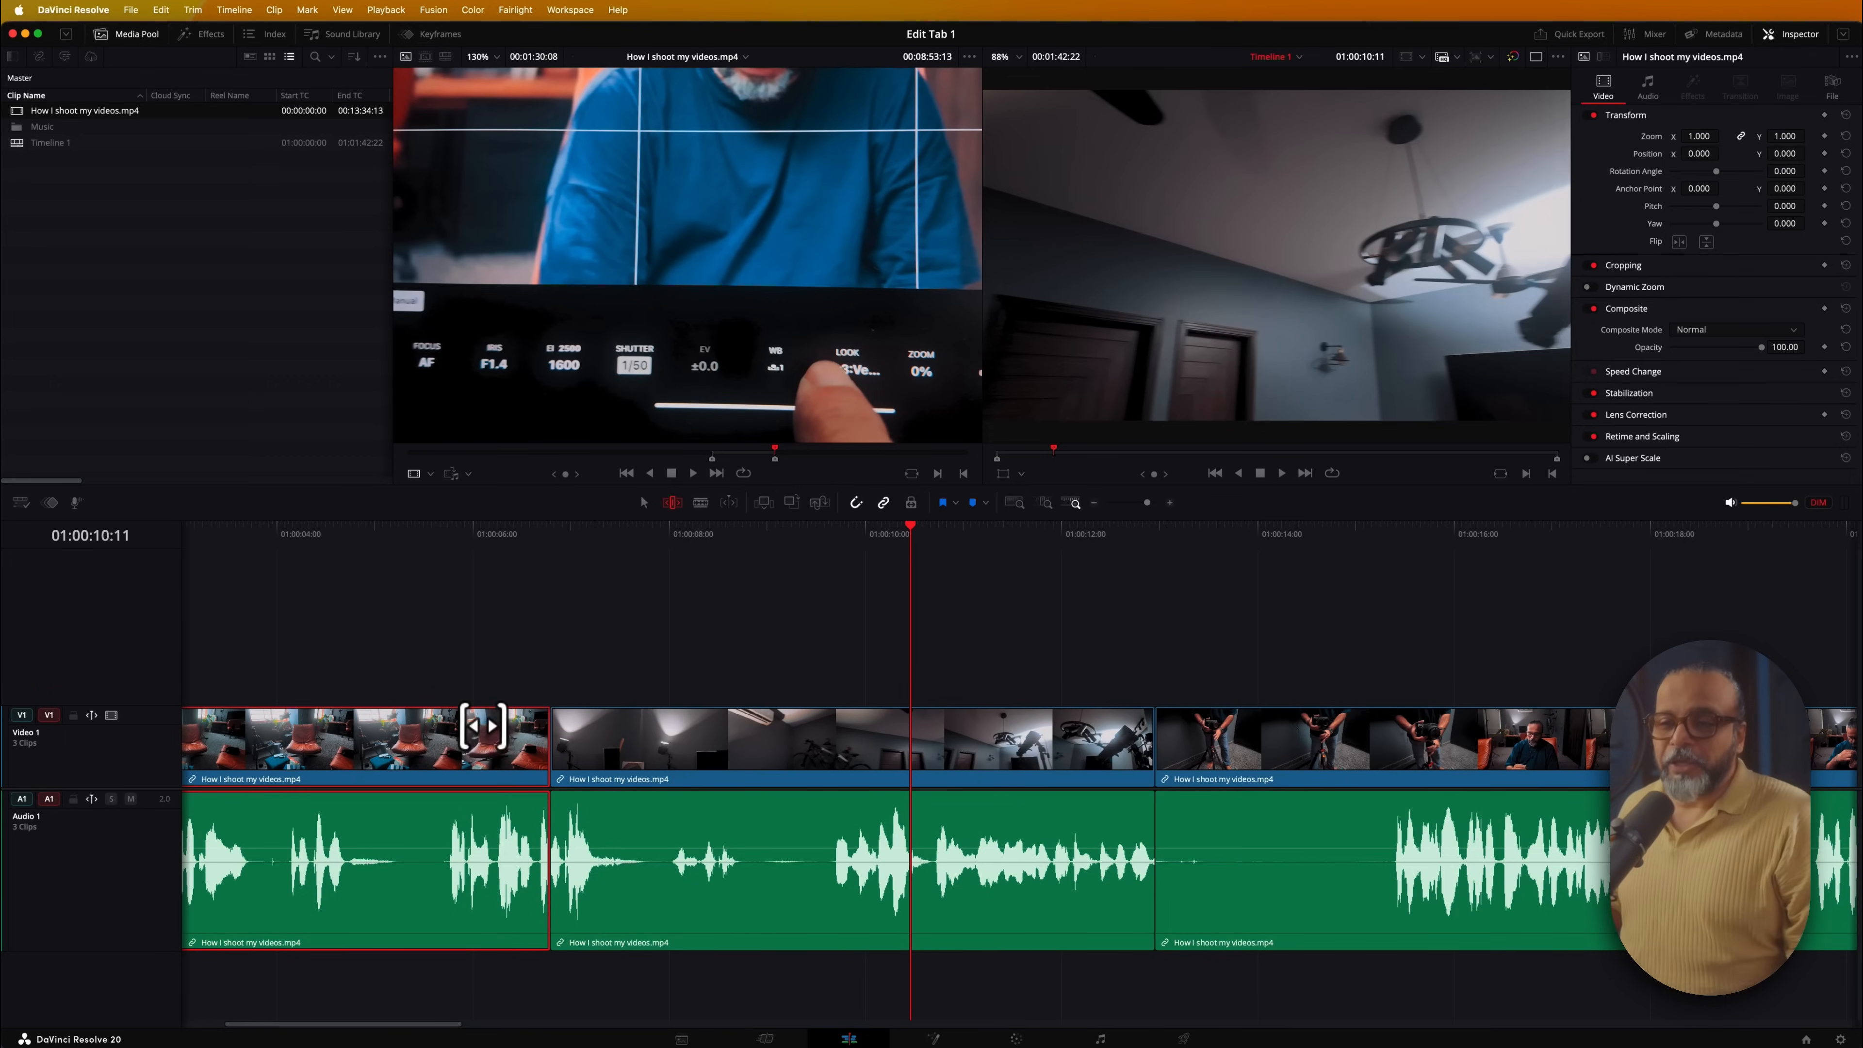
click(726, 752)
drag(726, 752, 727, 756)
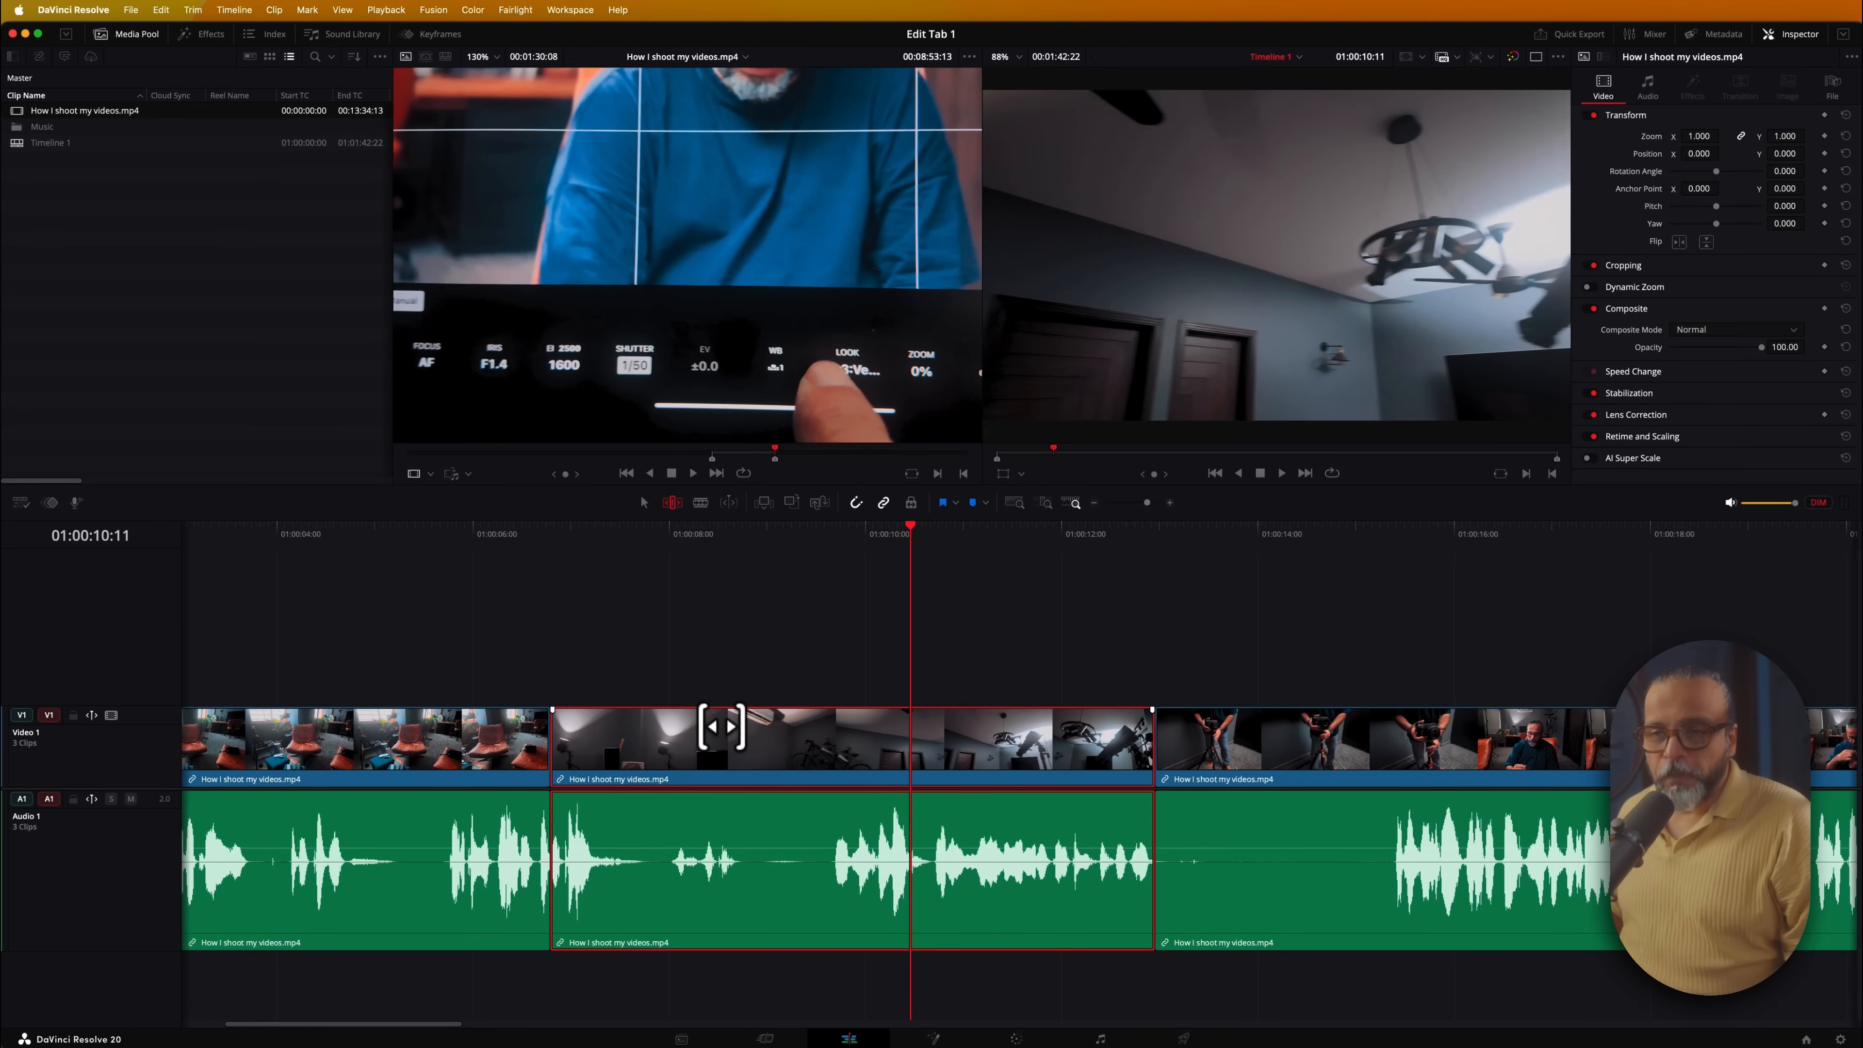
mouse_move(714, 726)
mouse_down()
mouse_move(761, 732)
mouse_move(715, 733)
mouse_up()
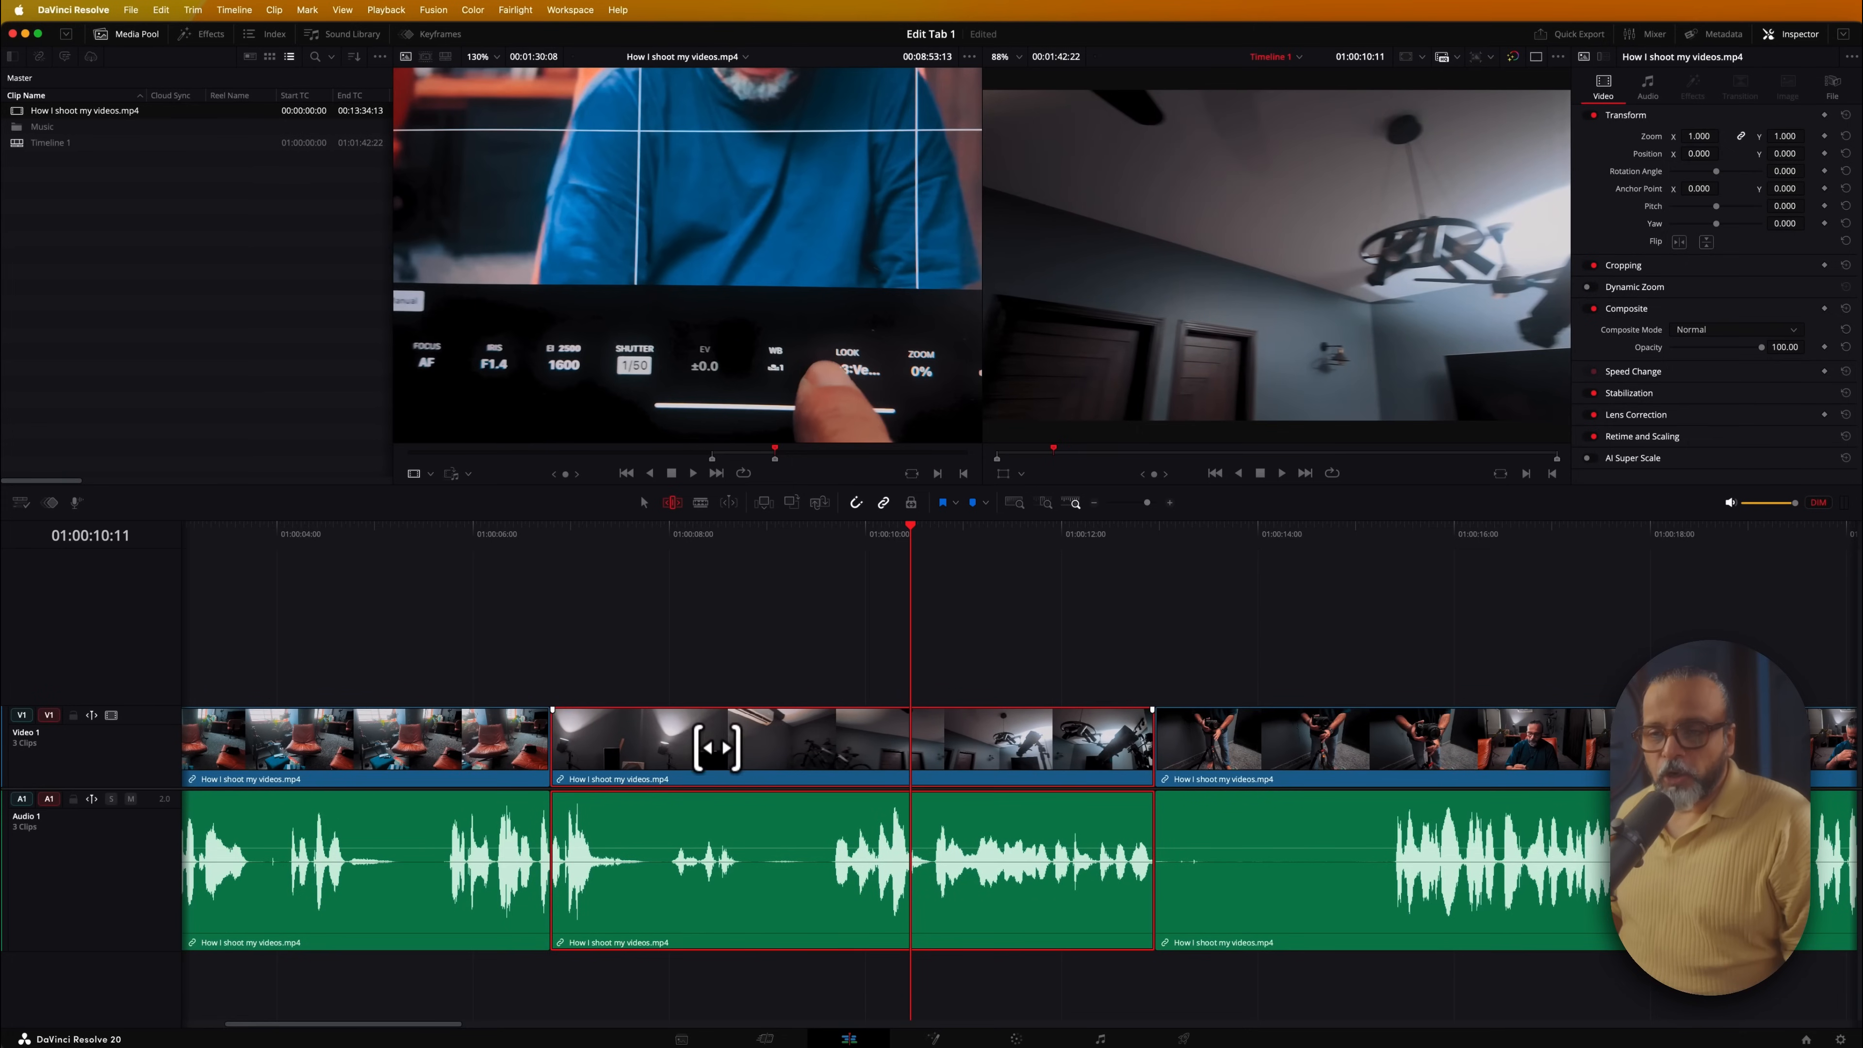
drag(726, 774, 849, 771)
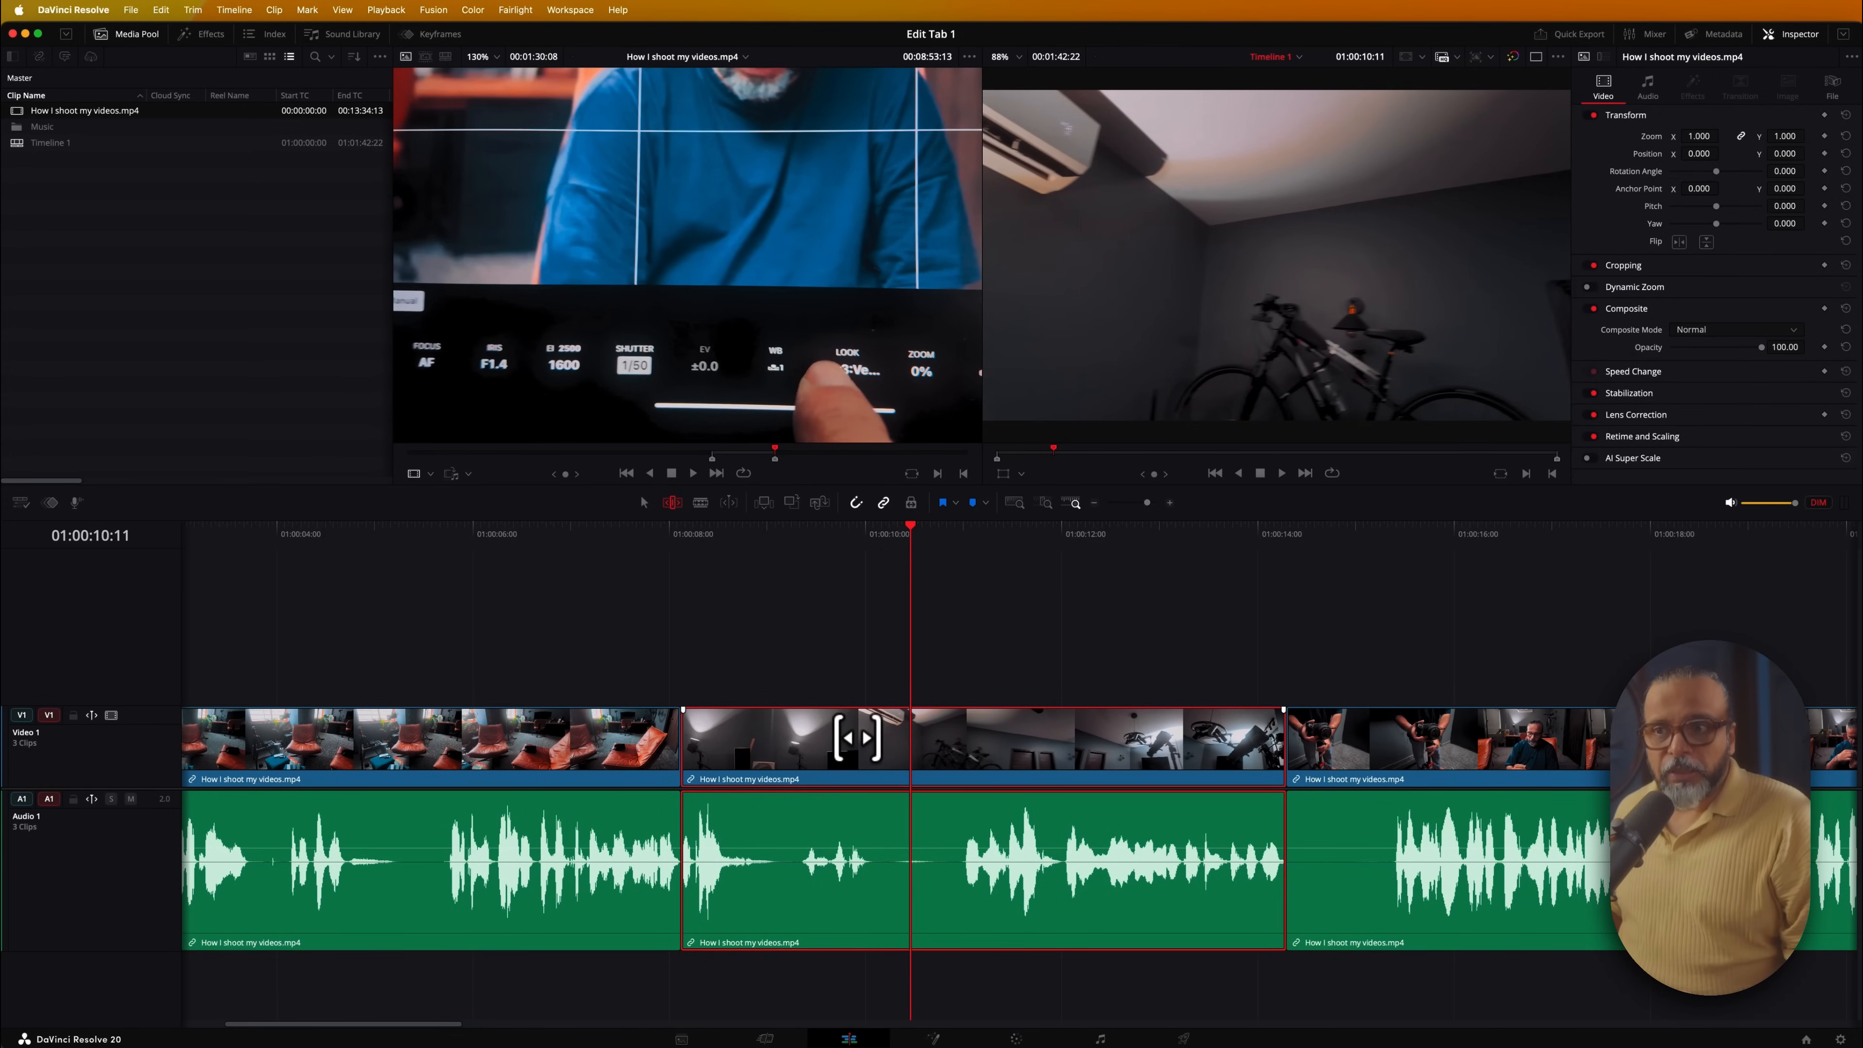
mouse_move(857, 732)
mouse_down()
mouse_move(789, 733)
mouse_move(873, 728)
mouse_up()
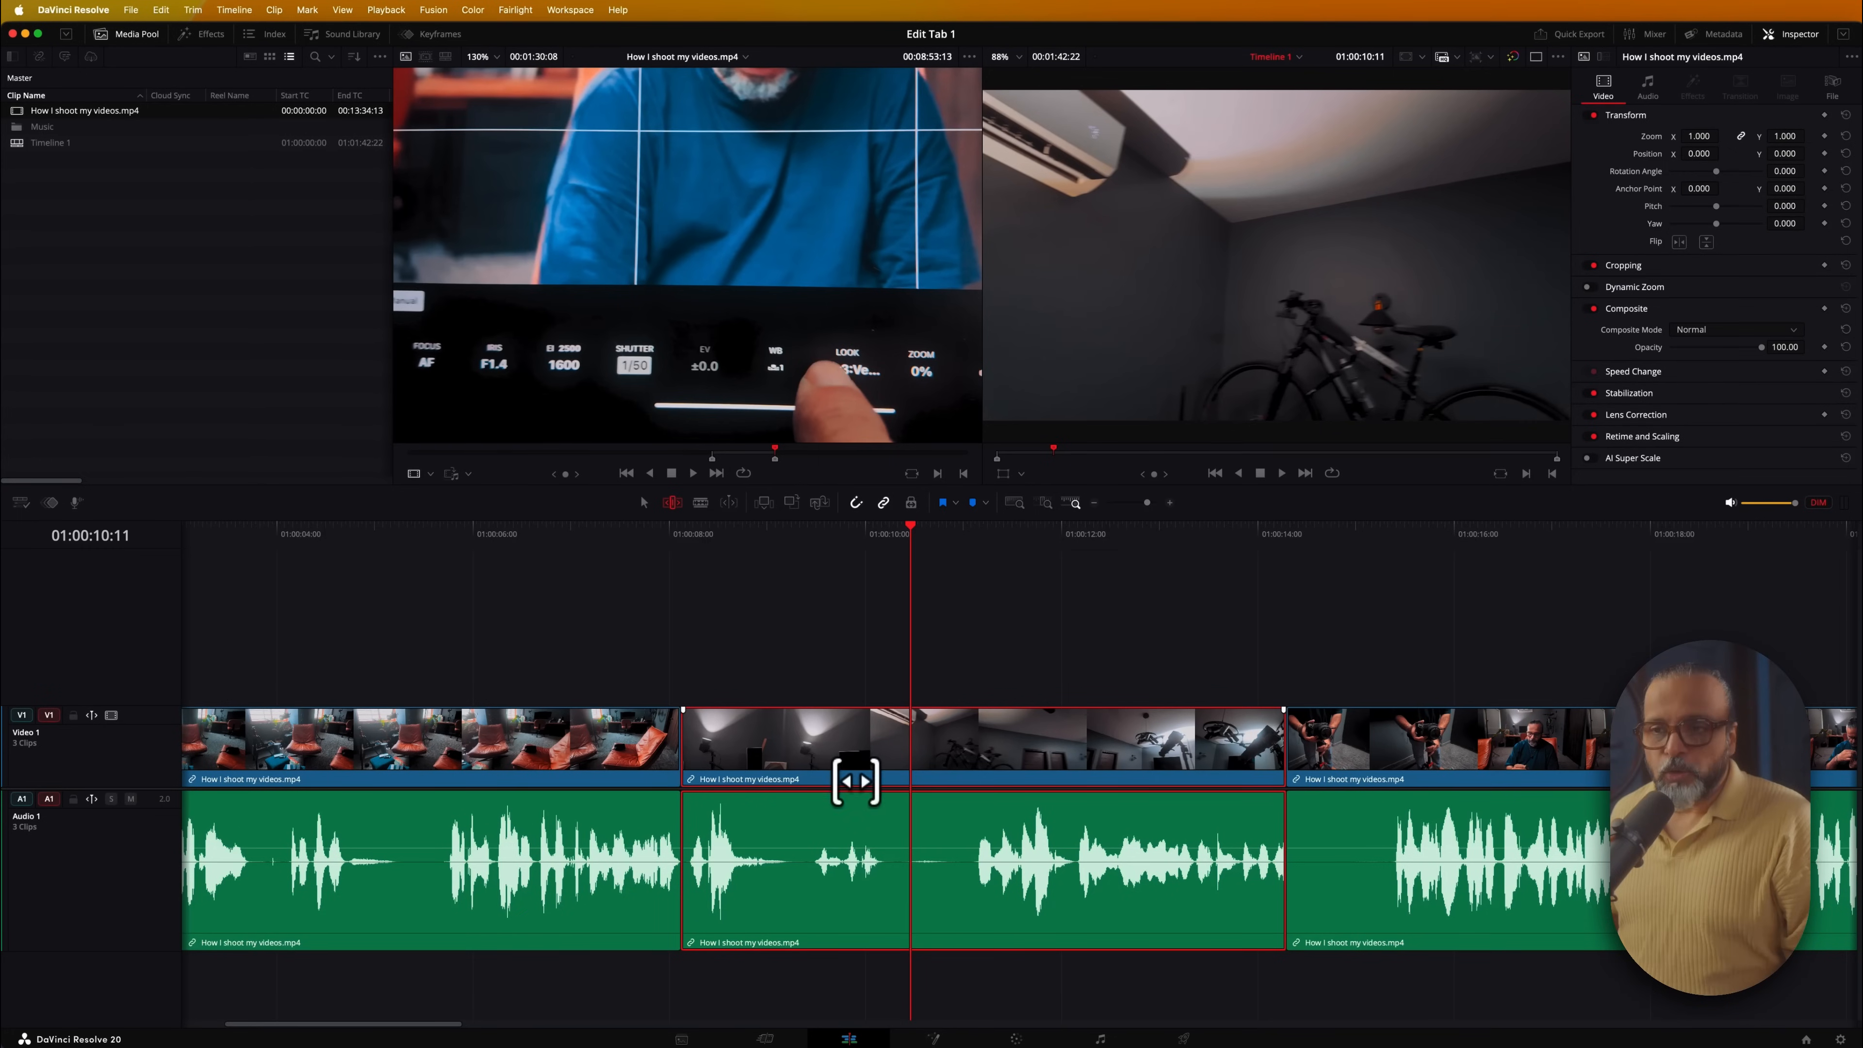
Toggle between Blade and Trim edit modes, finishing in Selection Mode
key(Up)
key(b)
click(672, 503)
click(736, 283)
click(686, 282)
click(629, 280)
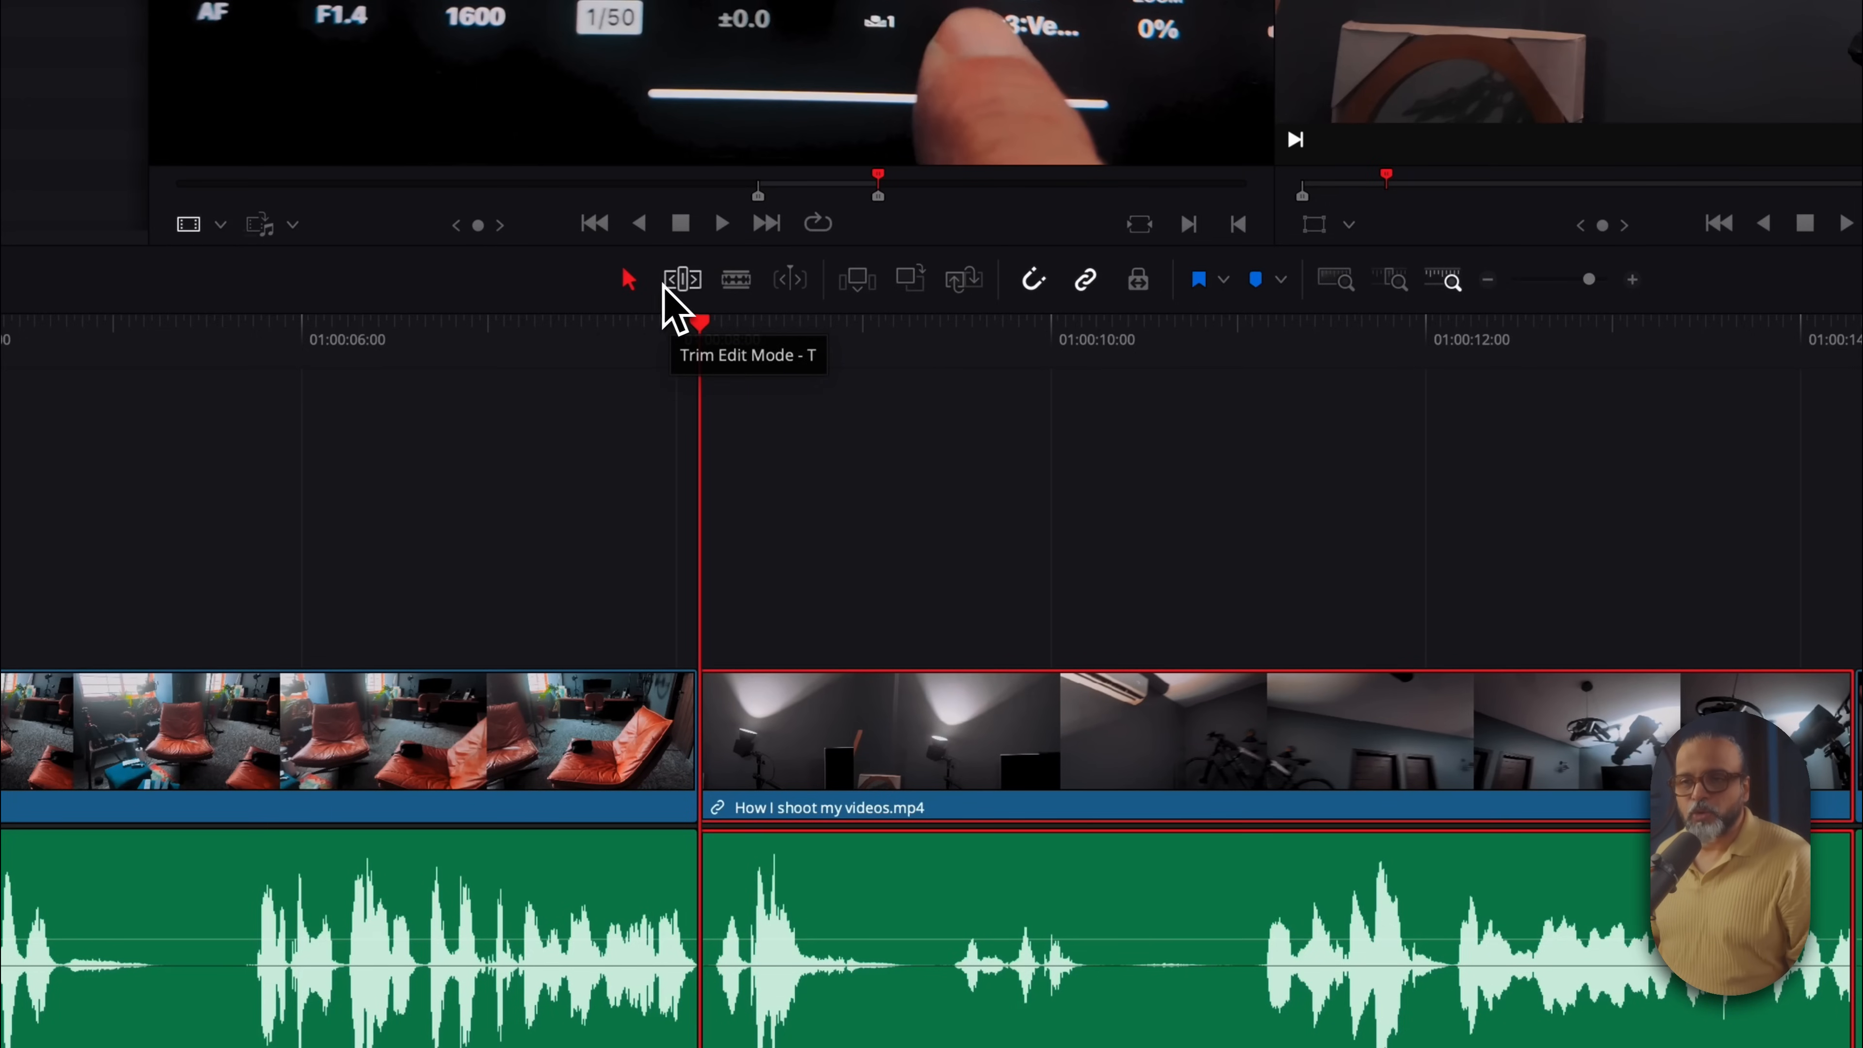
click(682, 282)
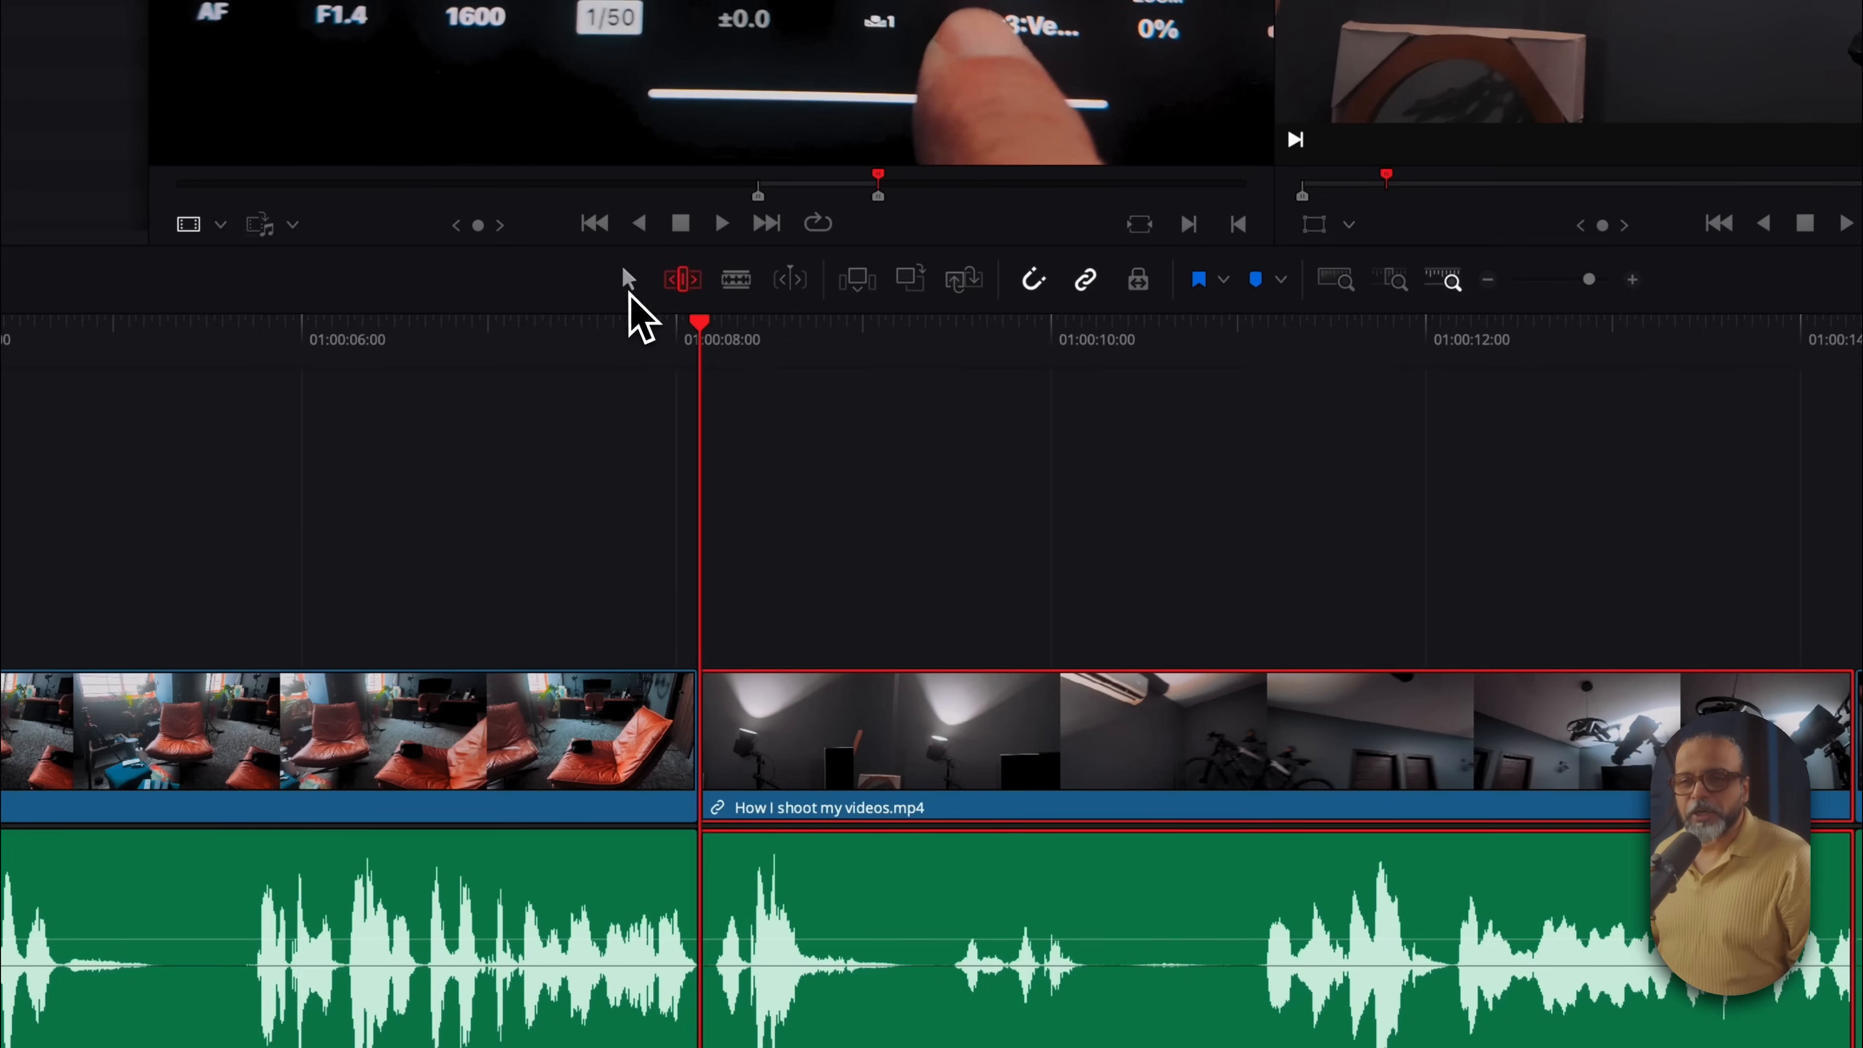
click(730, 288)
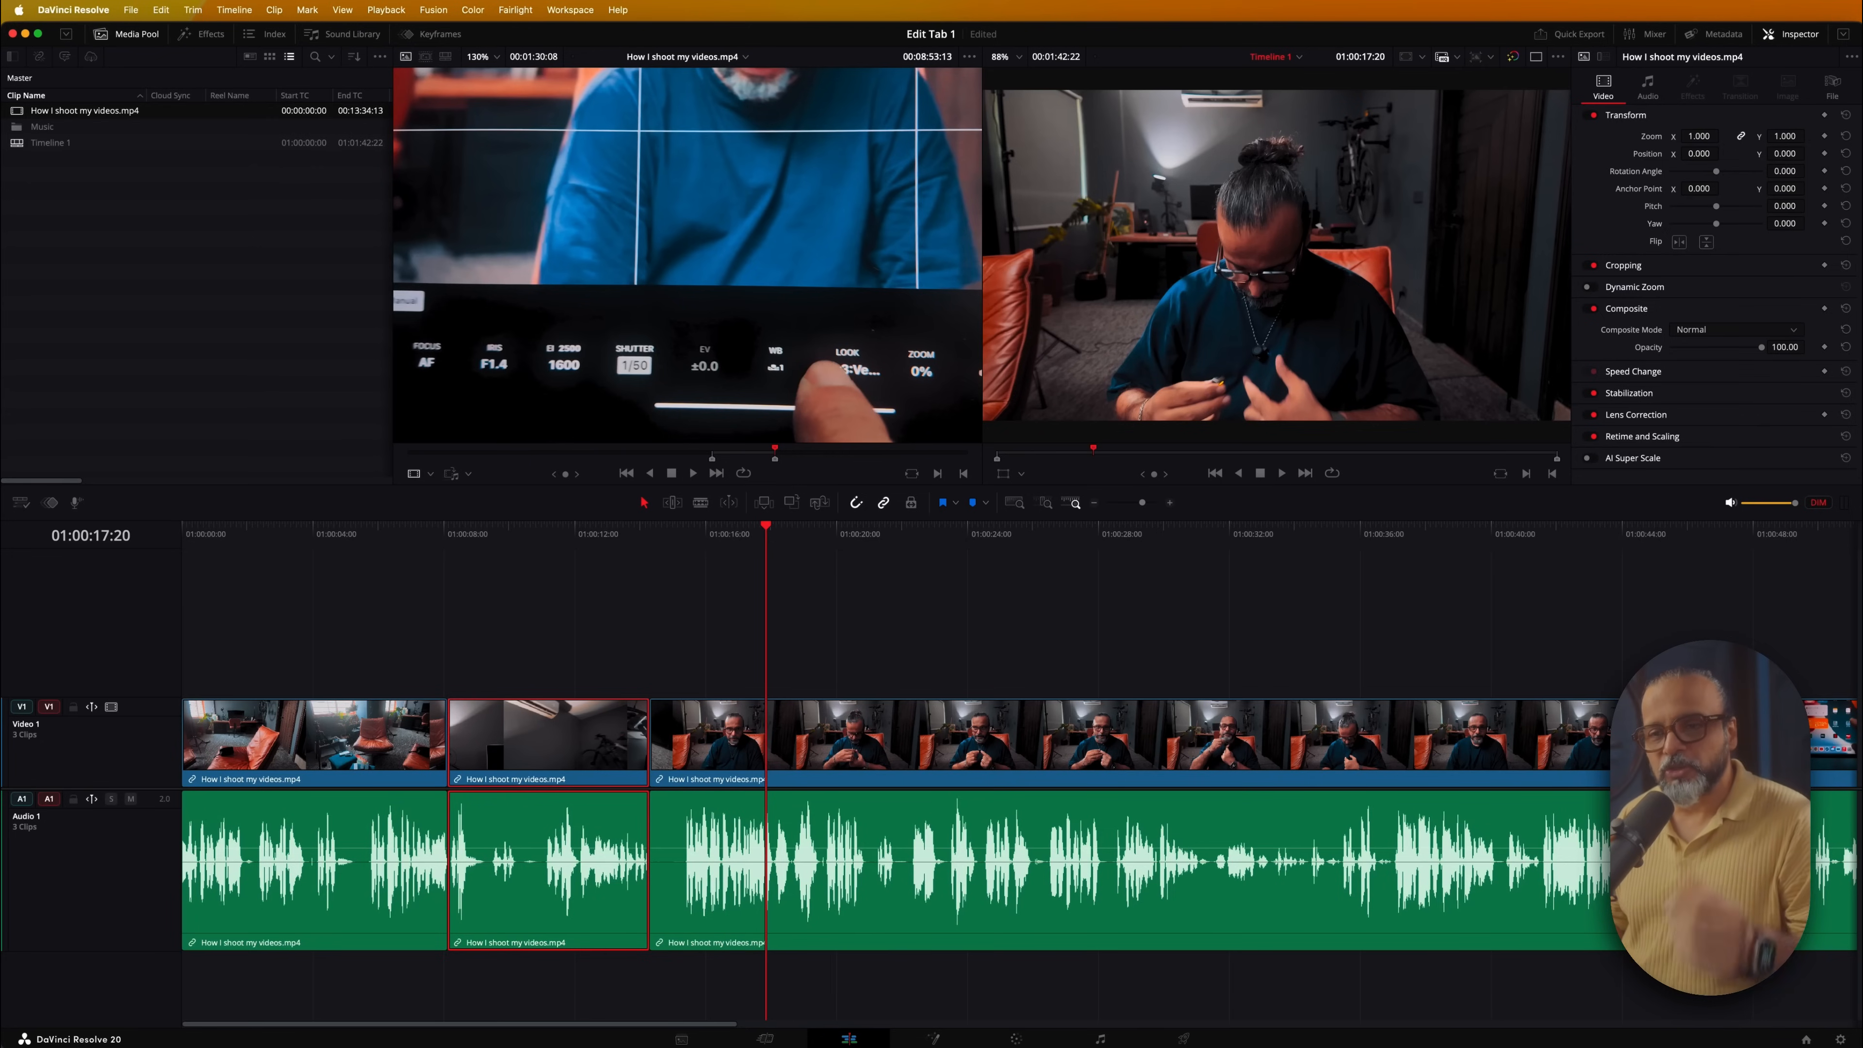
Shuttle the timeline forward at increasing speeds up to 8x, then stop
key(l)
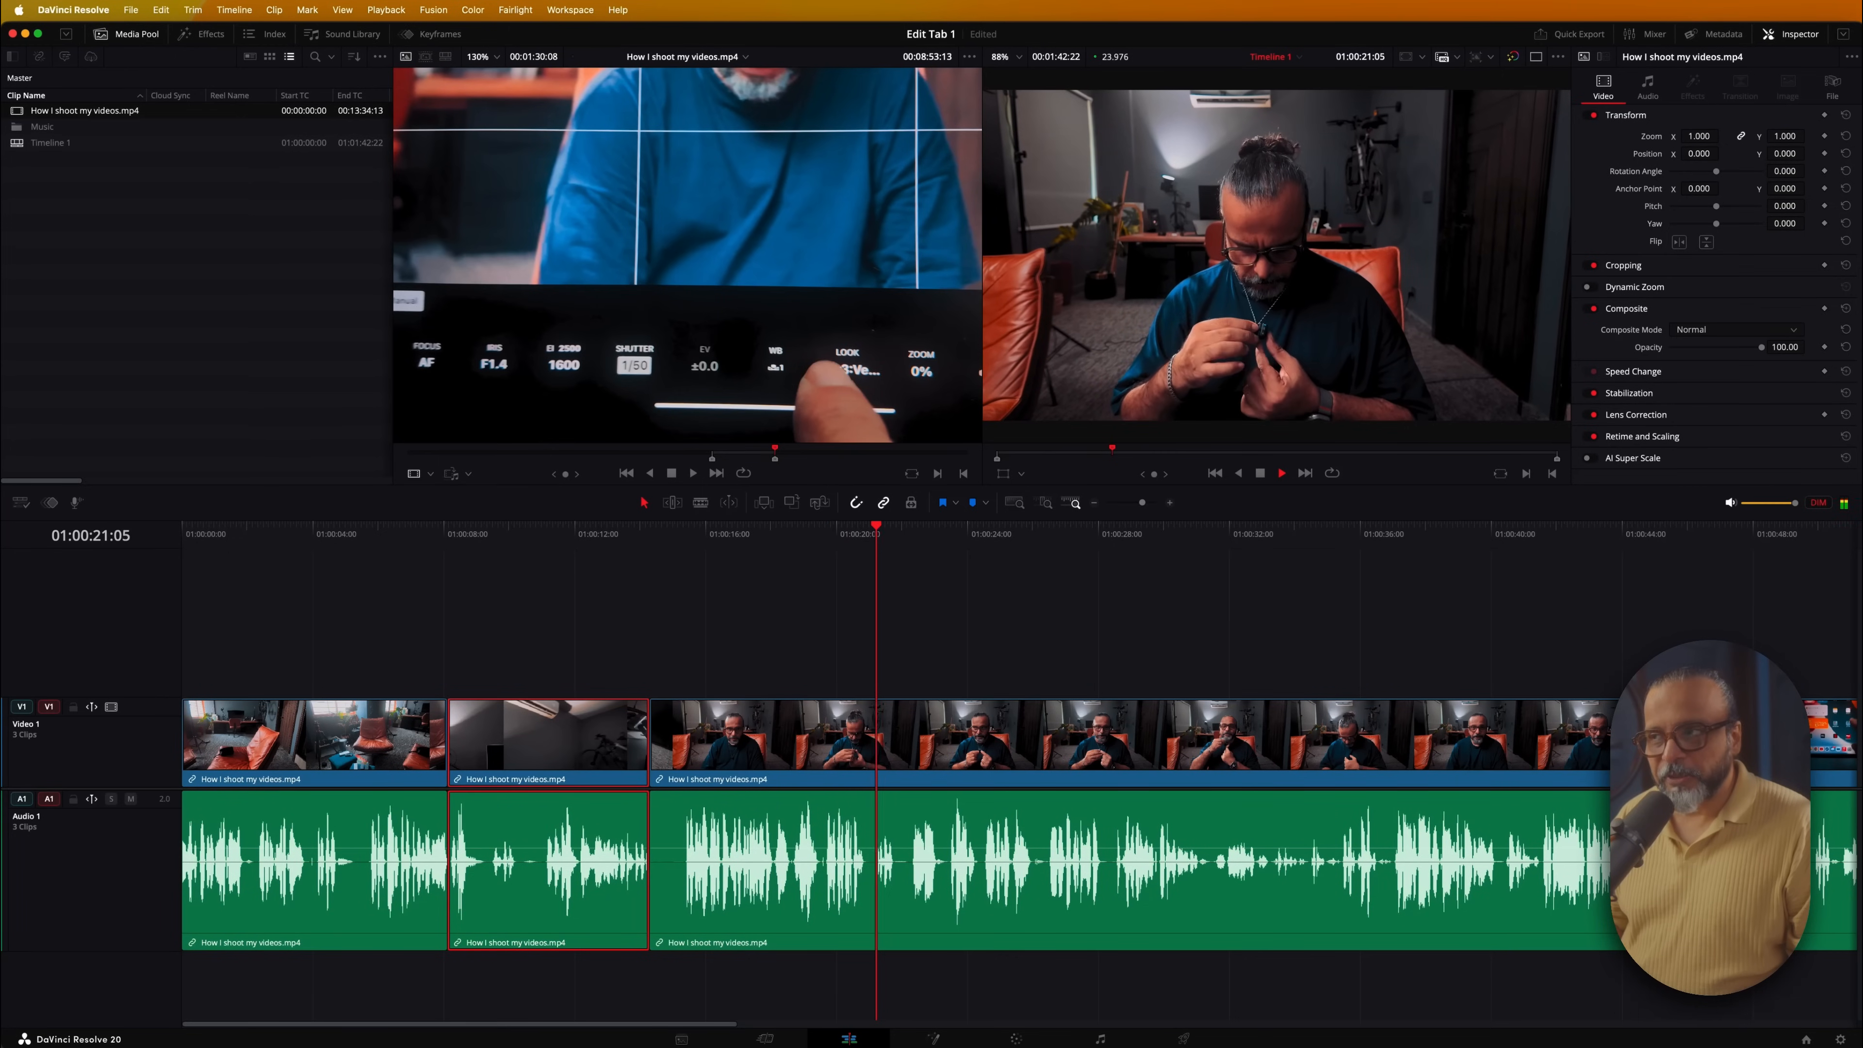
key(l)
key(l)
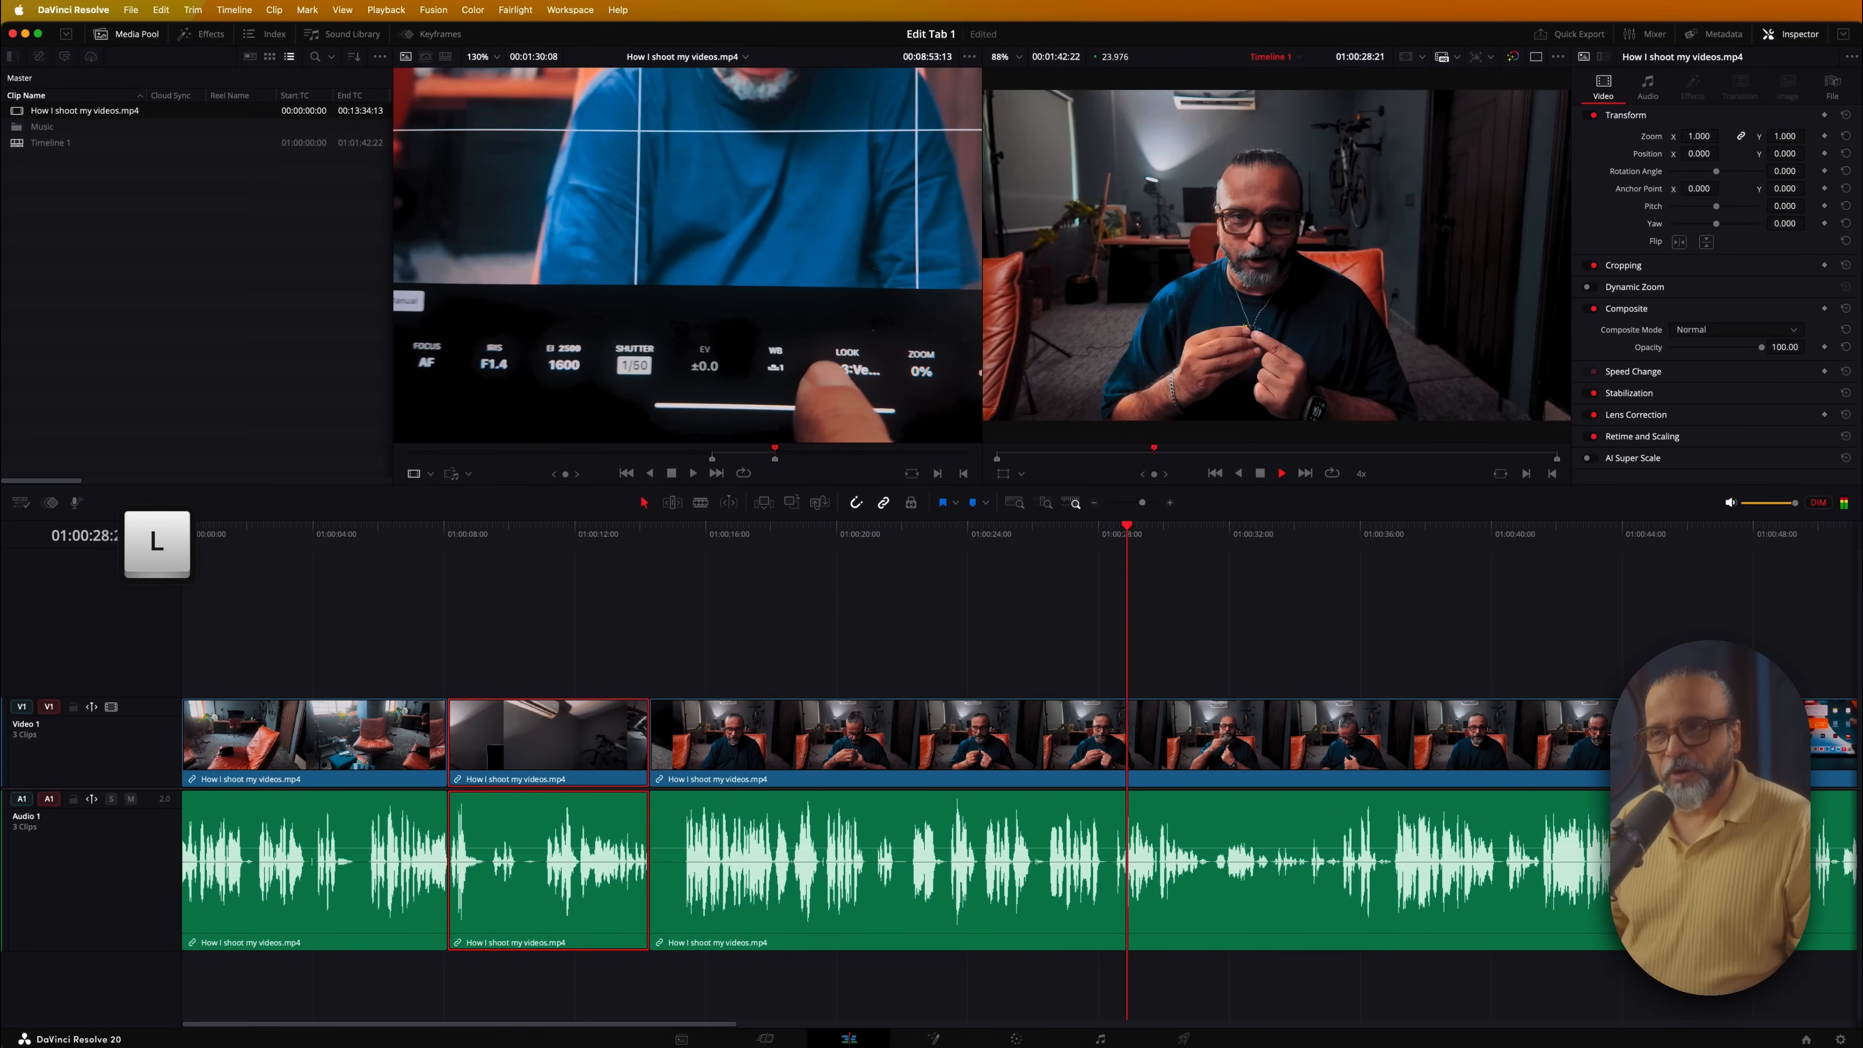
key(l)
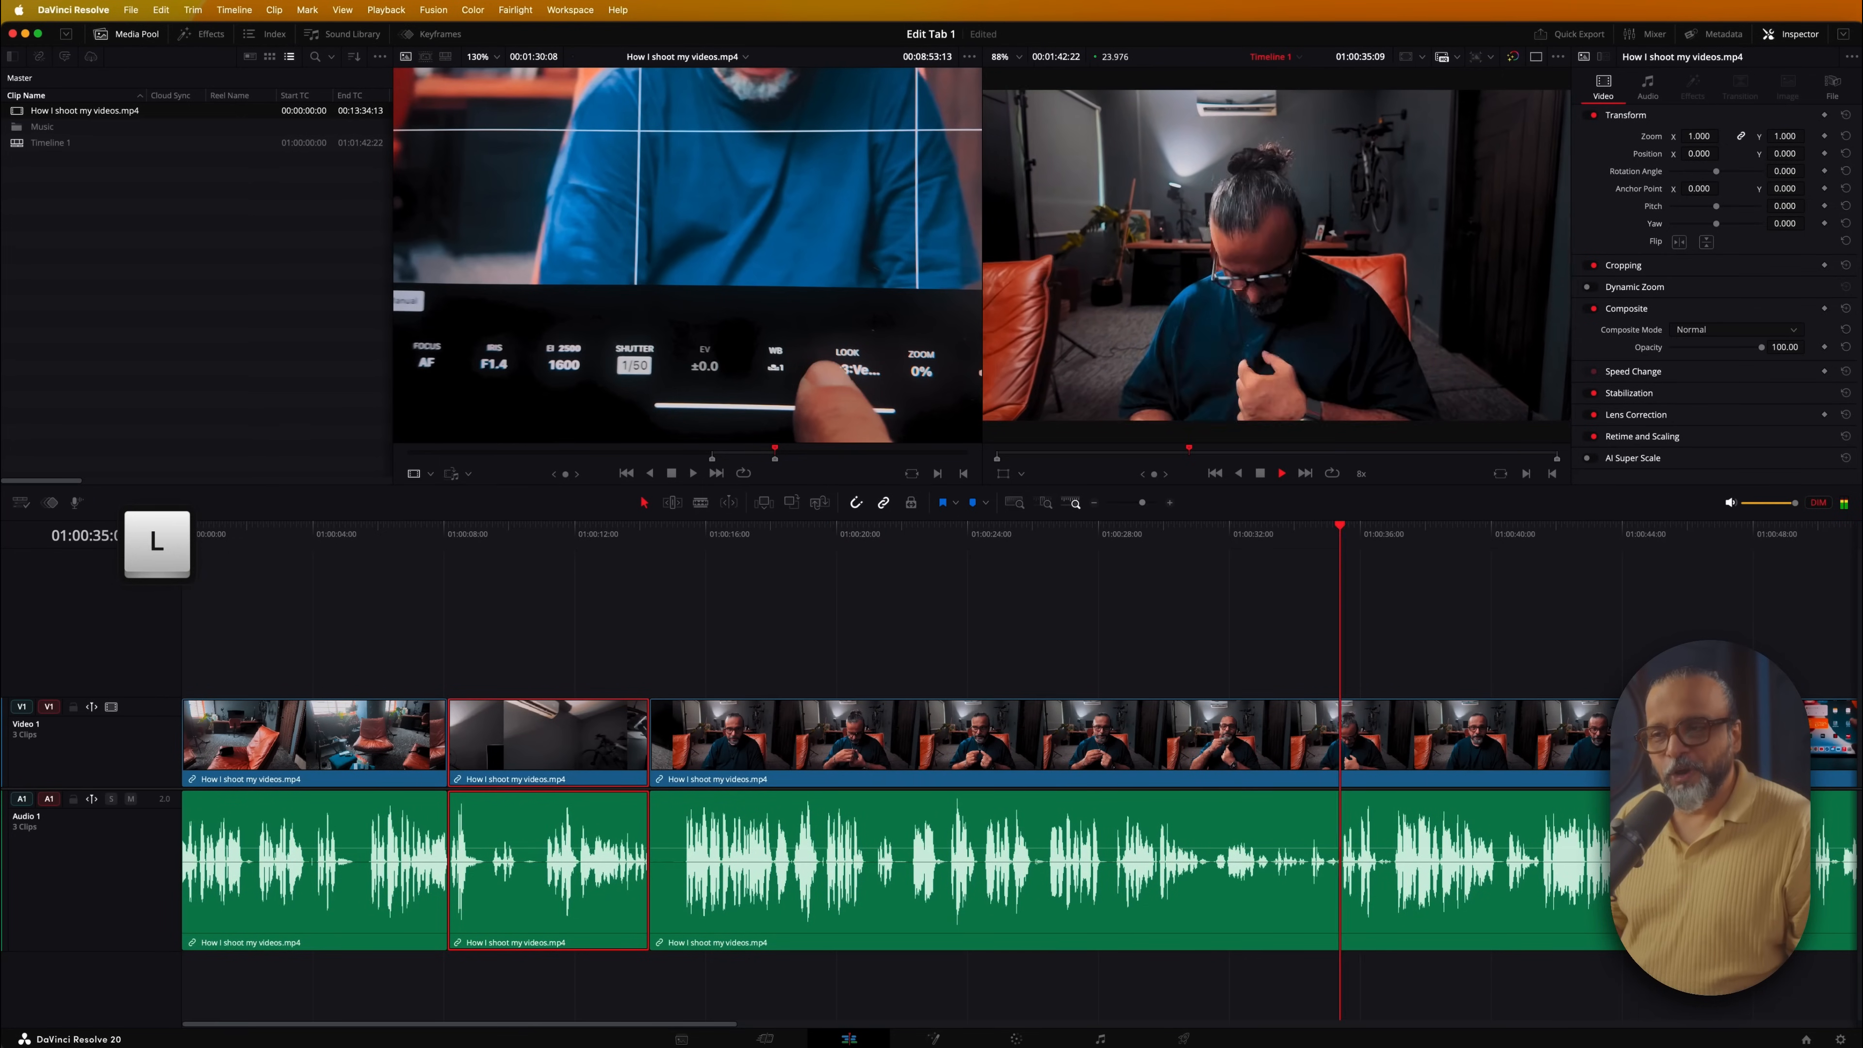
key(l)
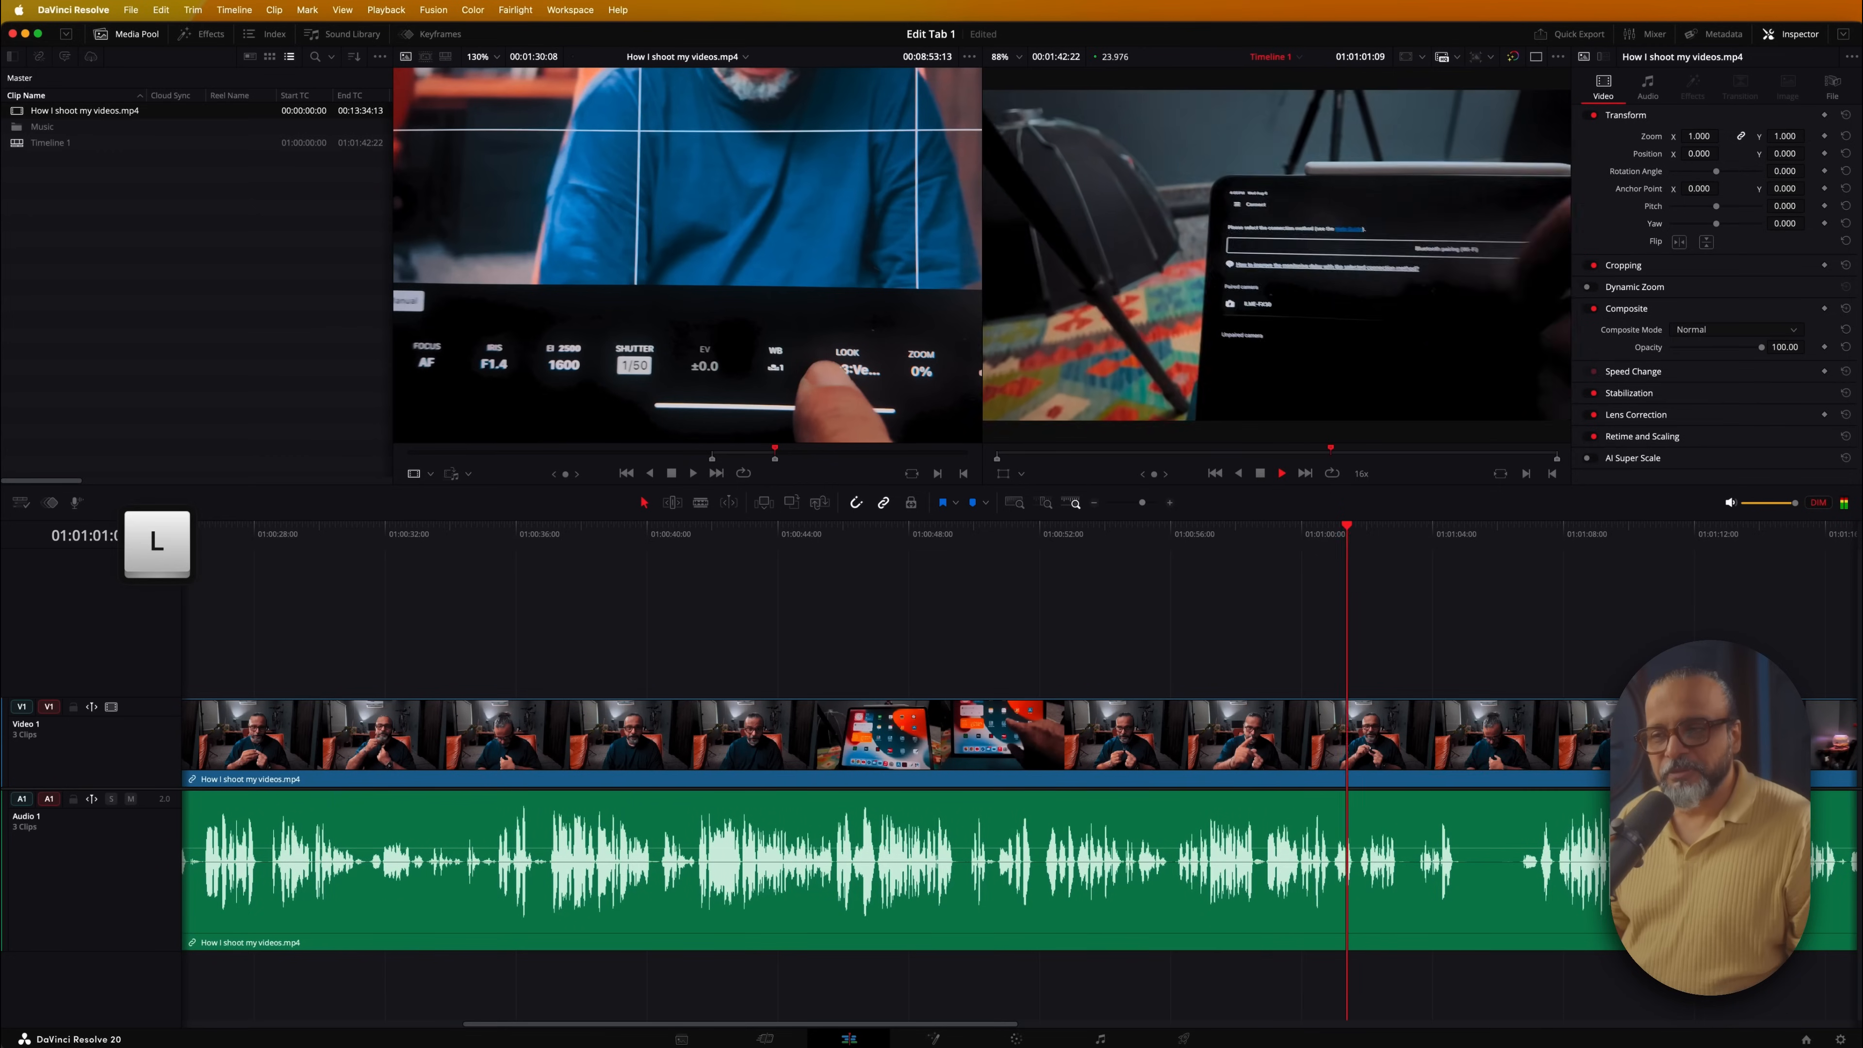
key(k)
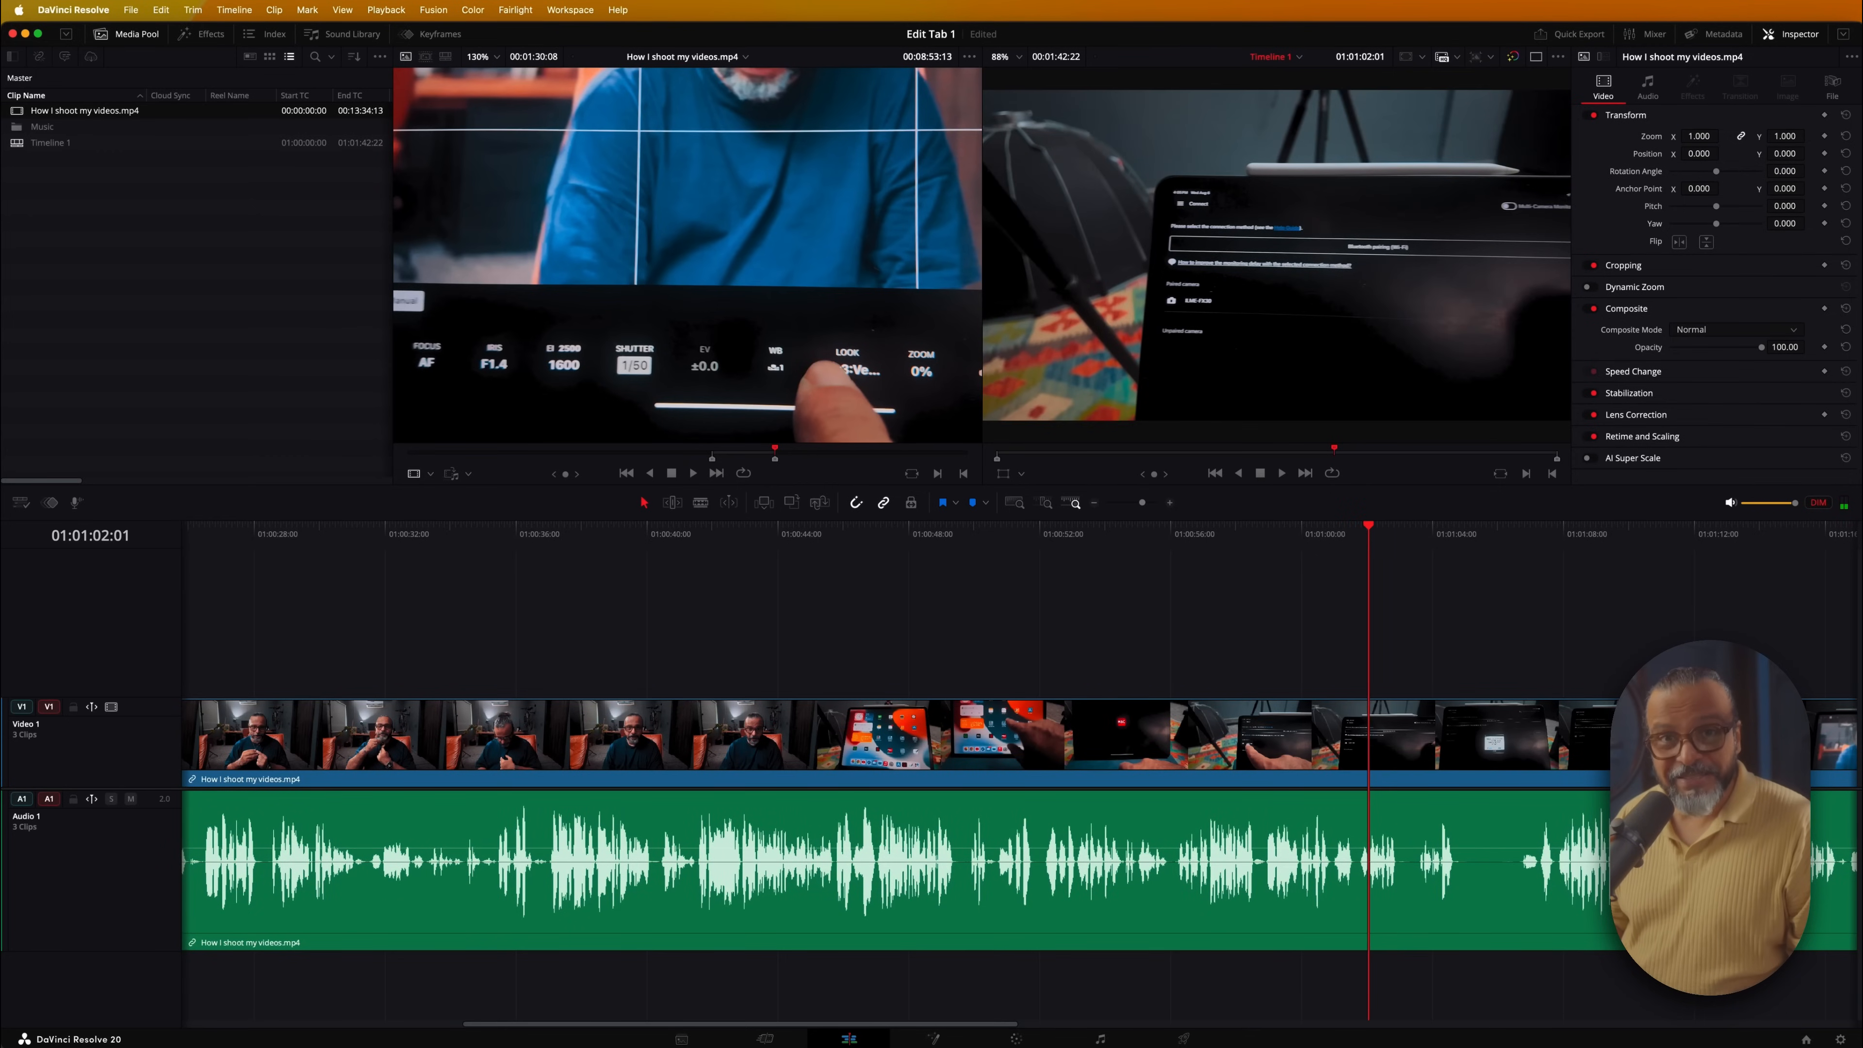
Play backwards at rising speed, stop, return to start, and park the playhead near 01:00:18
key(j)
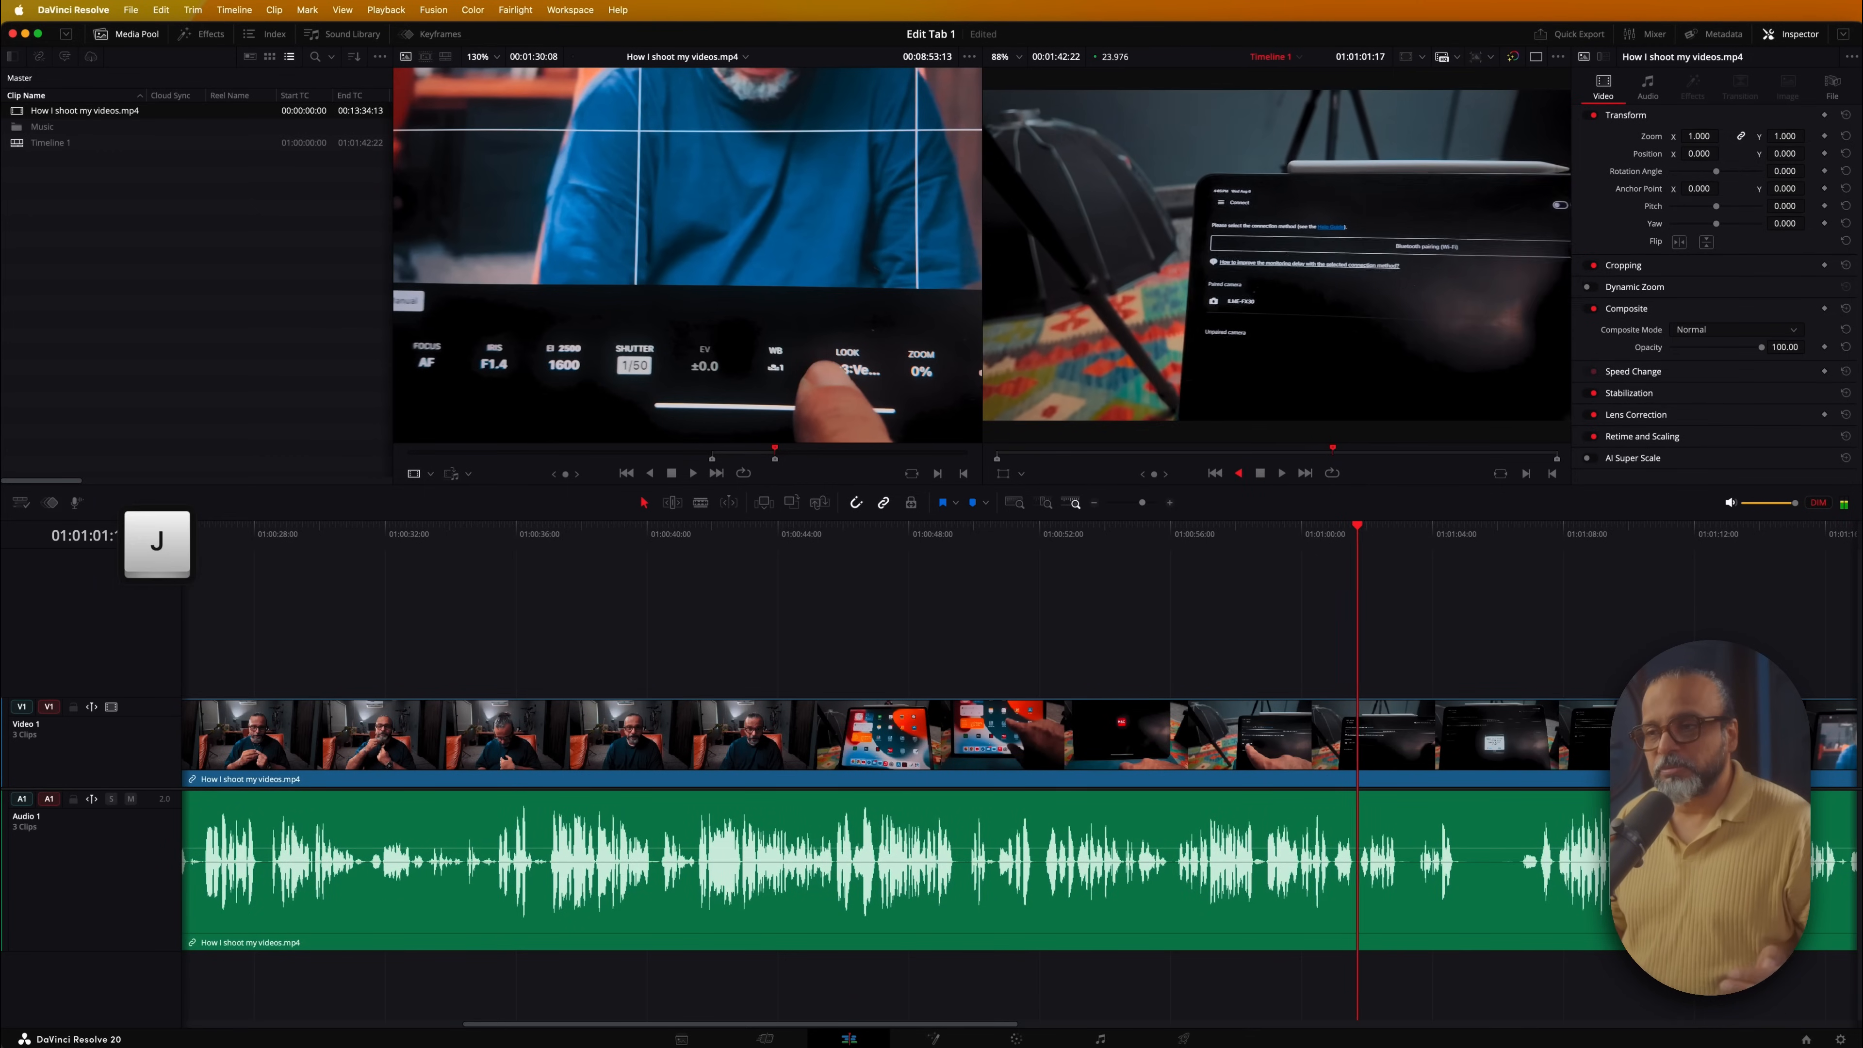
key(j)
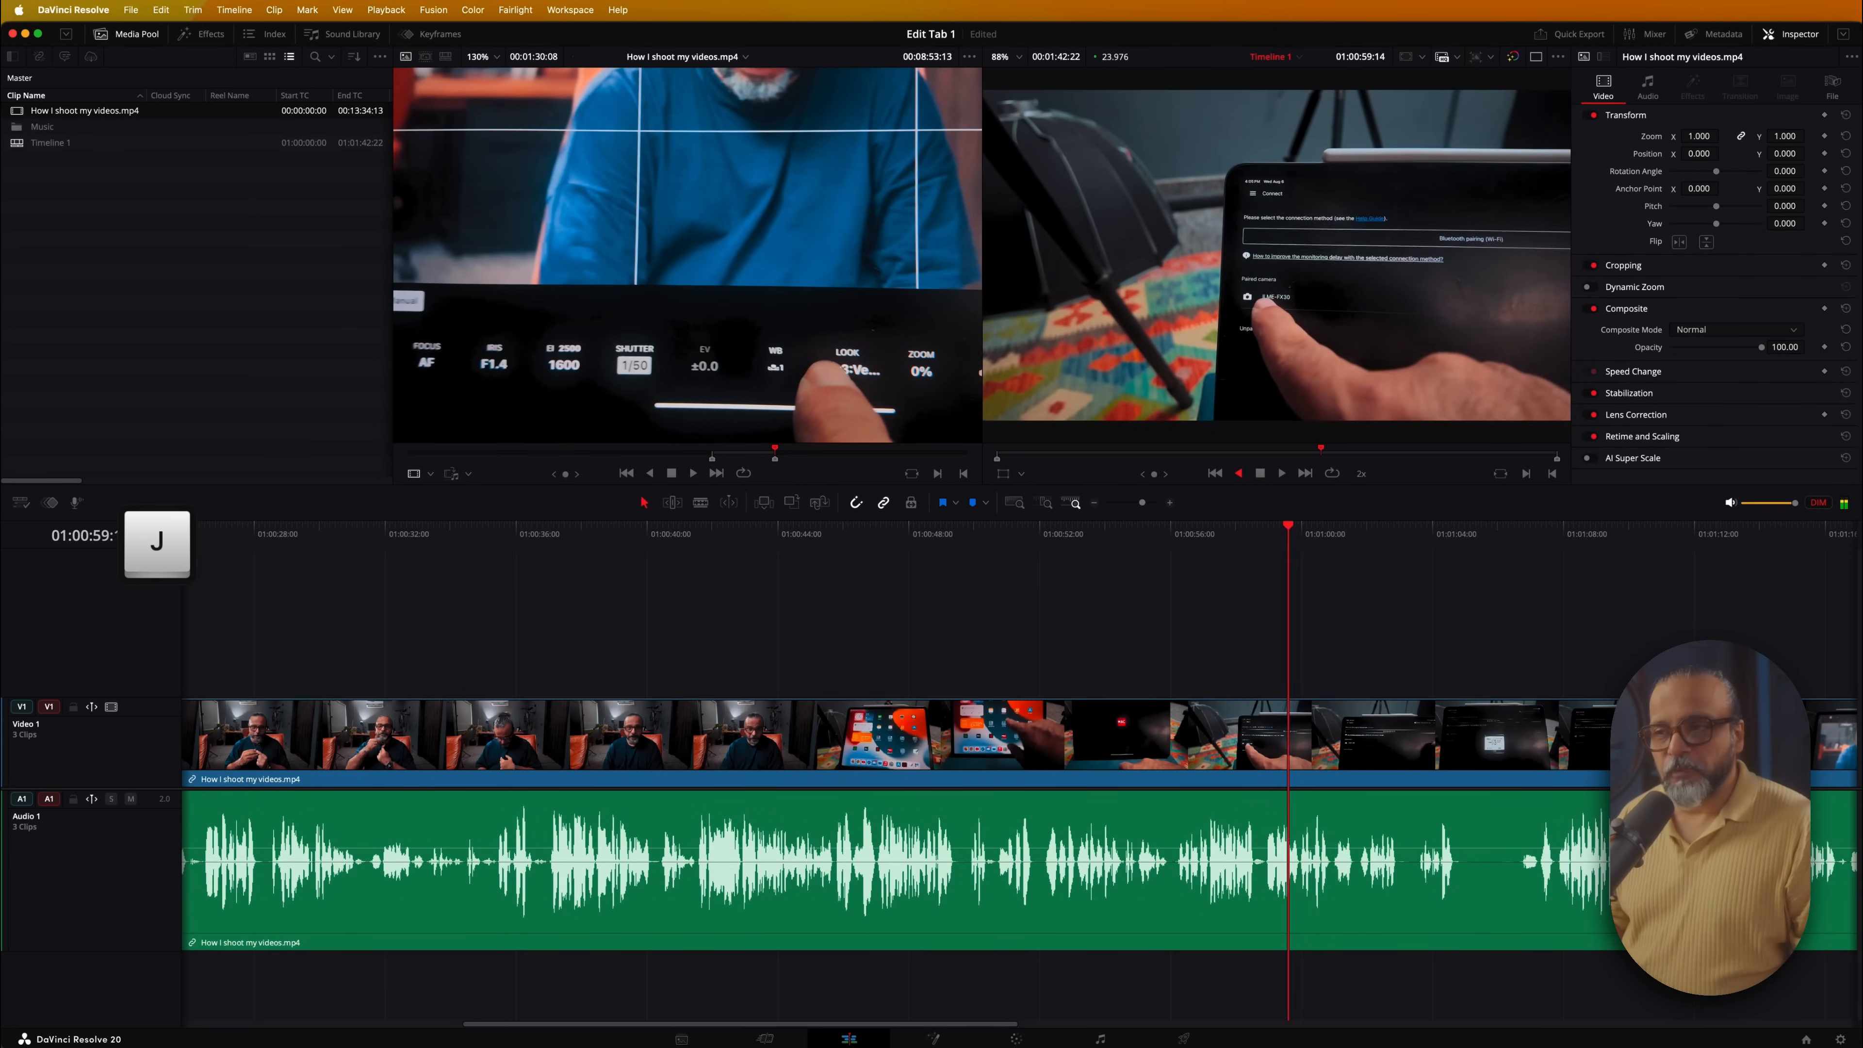
key(j)
key(j)
key(j)
key(space)
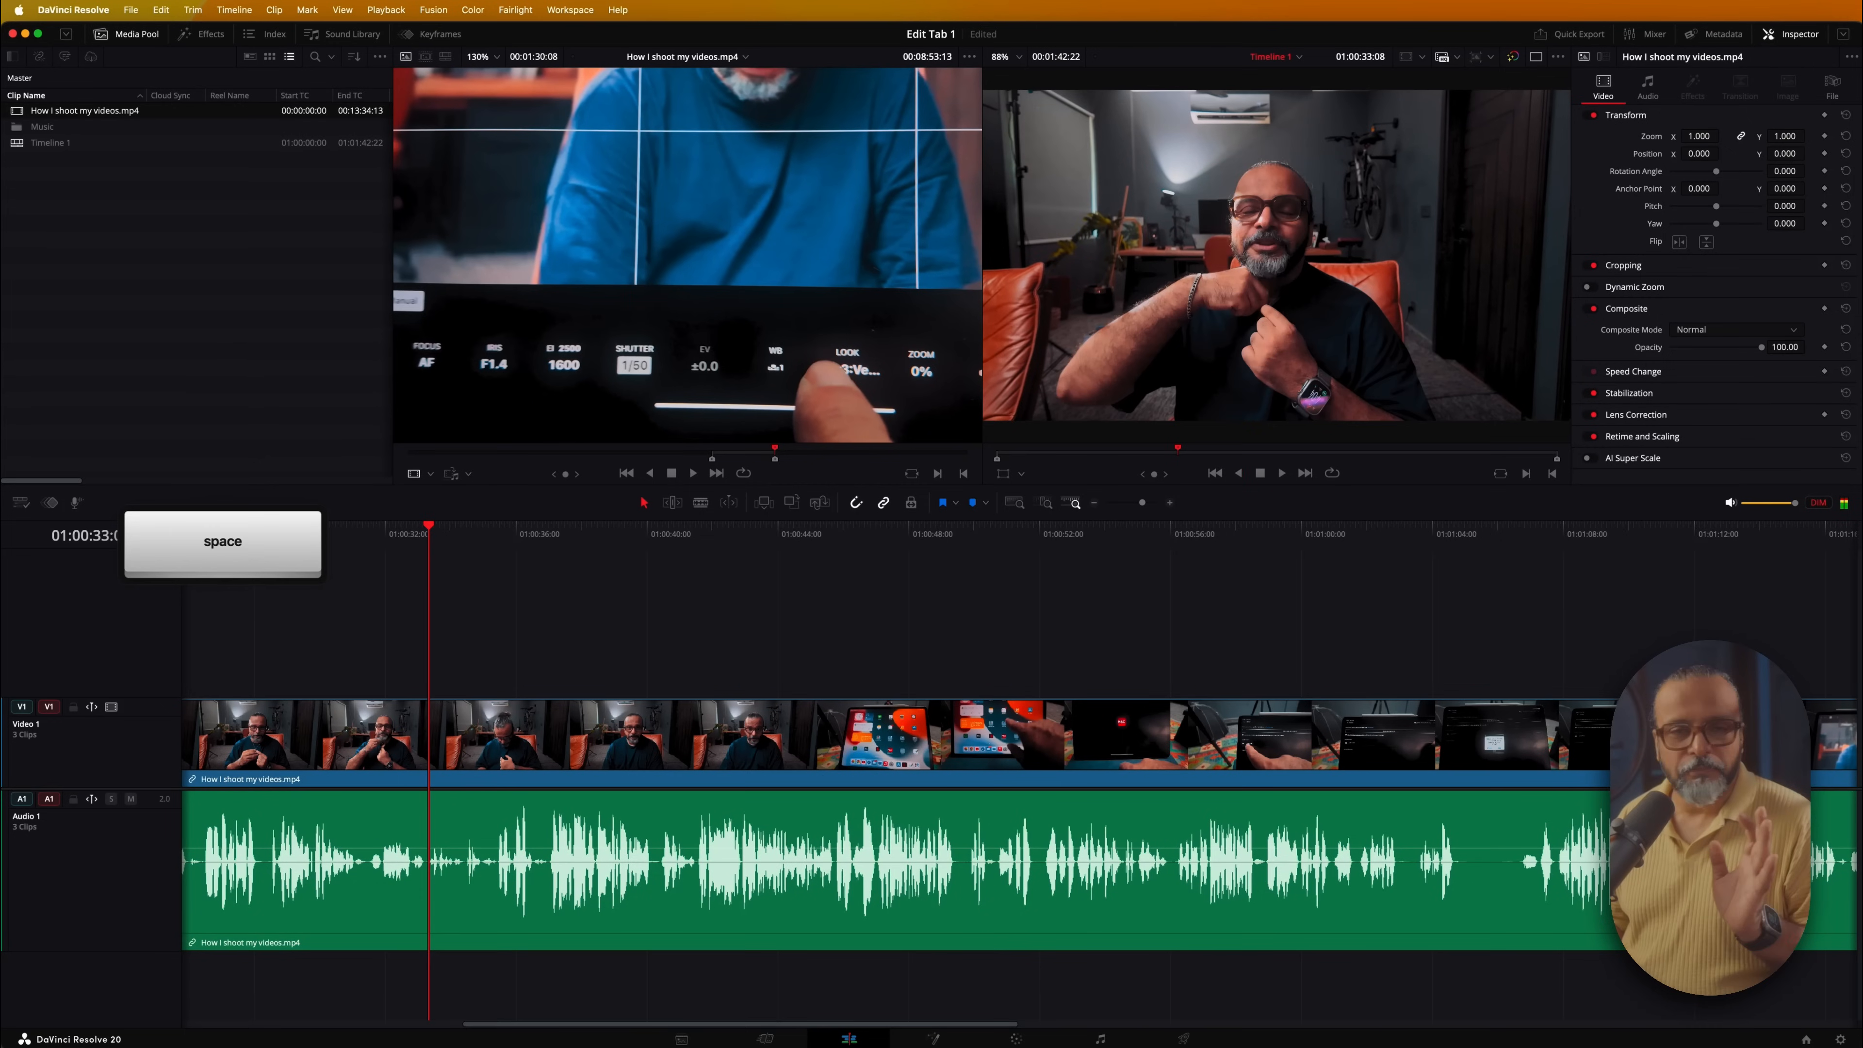
key(Home)
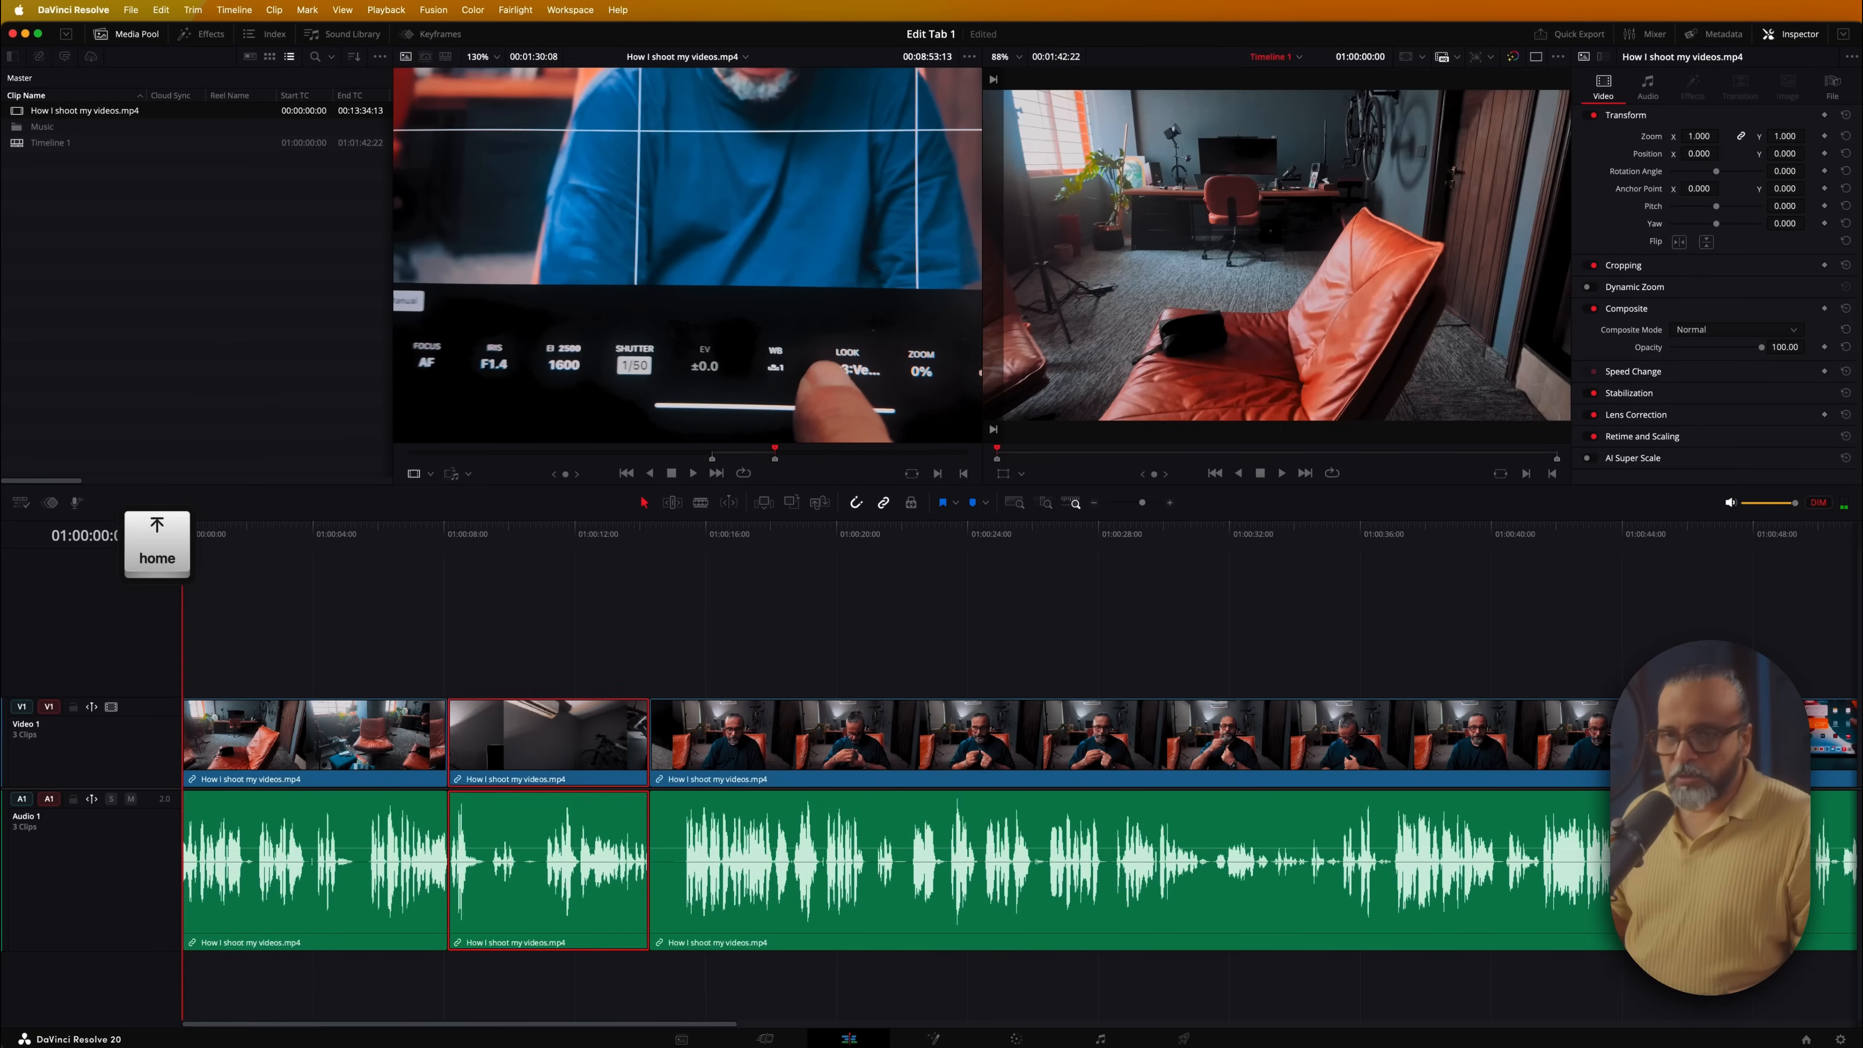
drag(703, 532, 801, 535)
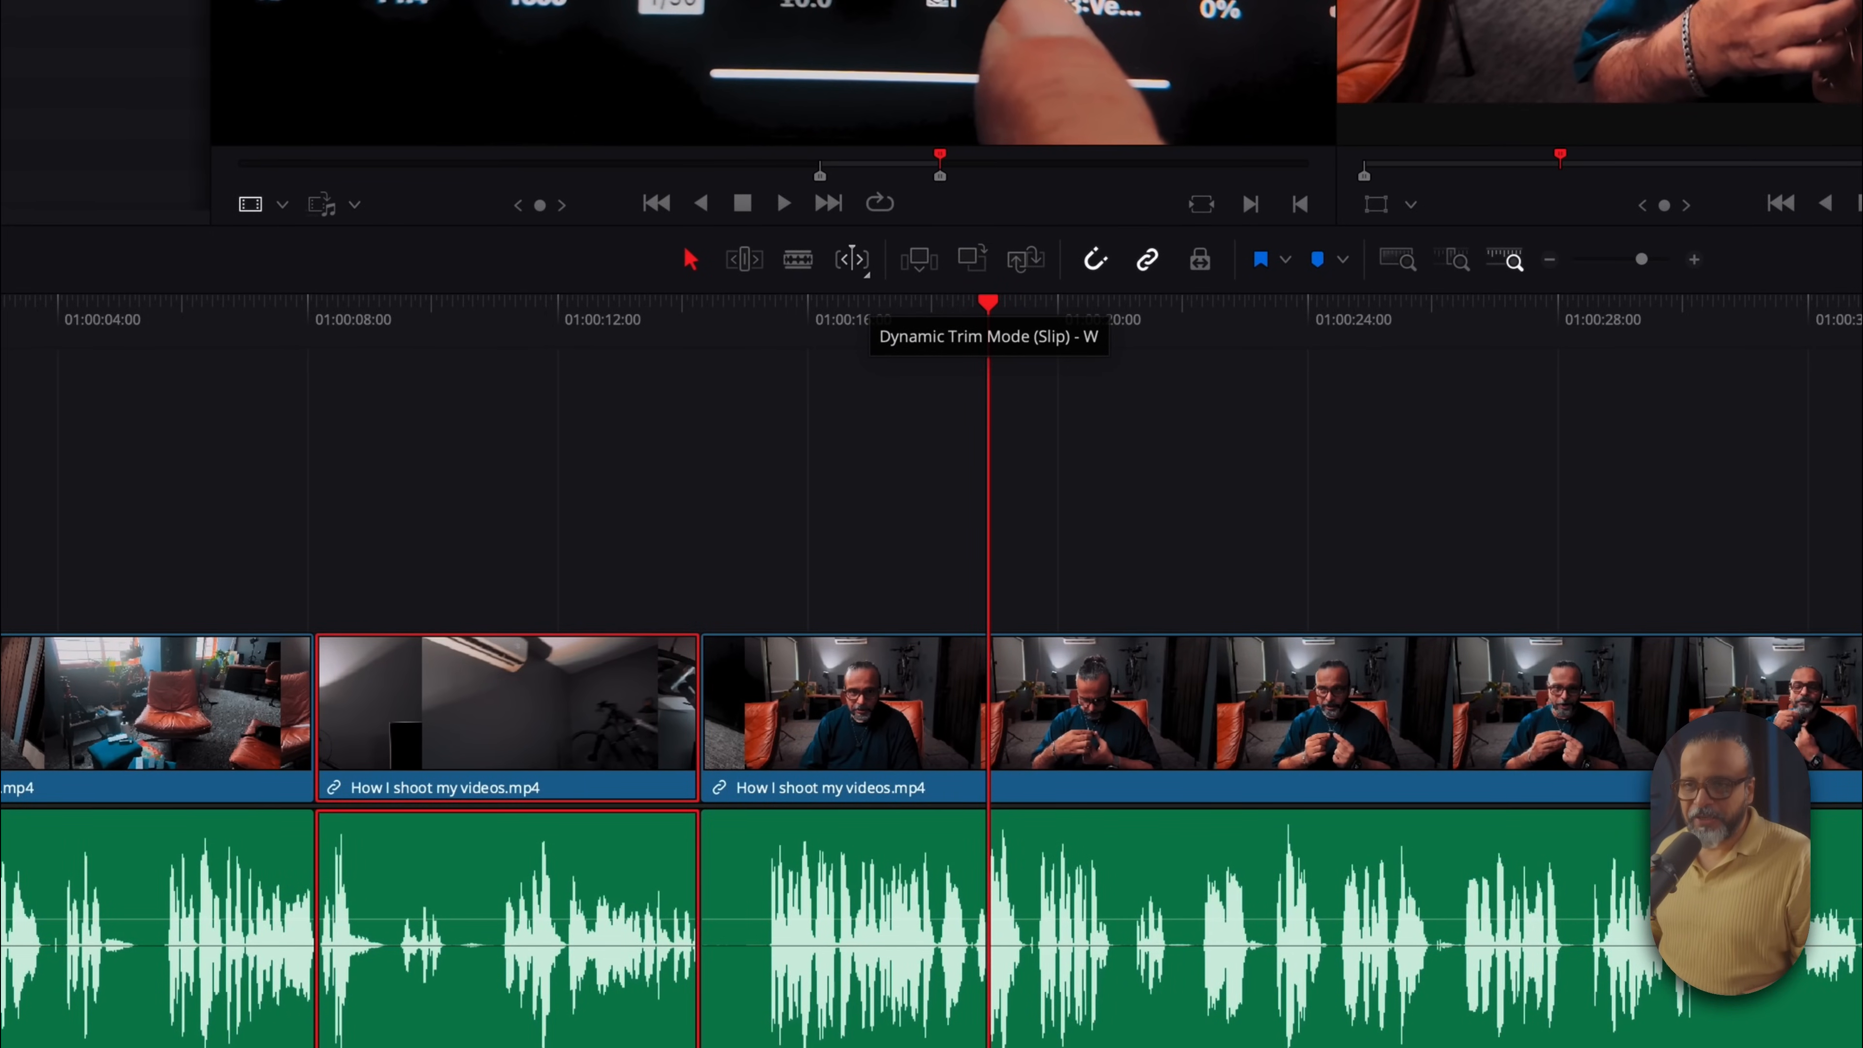
Enable Dynamic Trim, undo a trial trim of the third clip's start, then roll the second/third cut later
key(w)
key(Up)
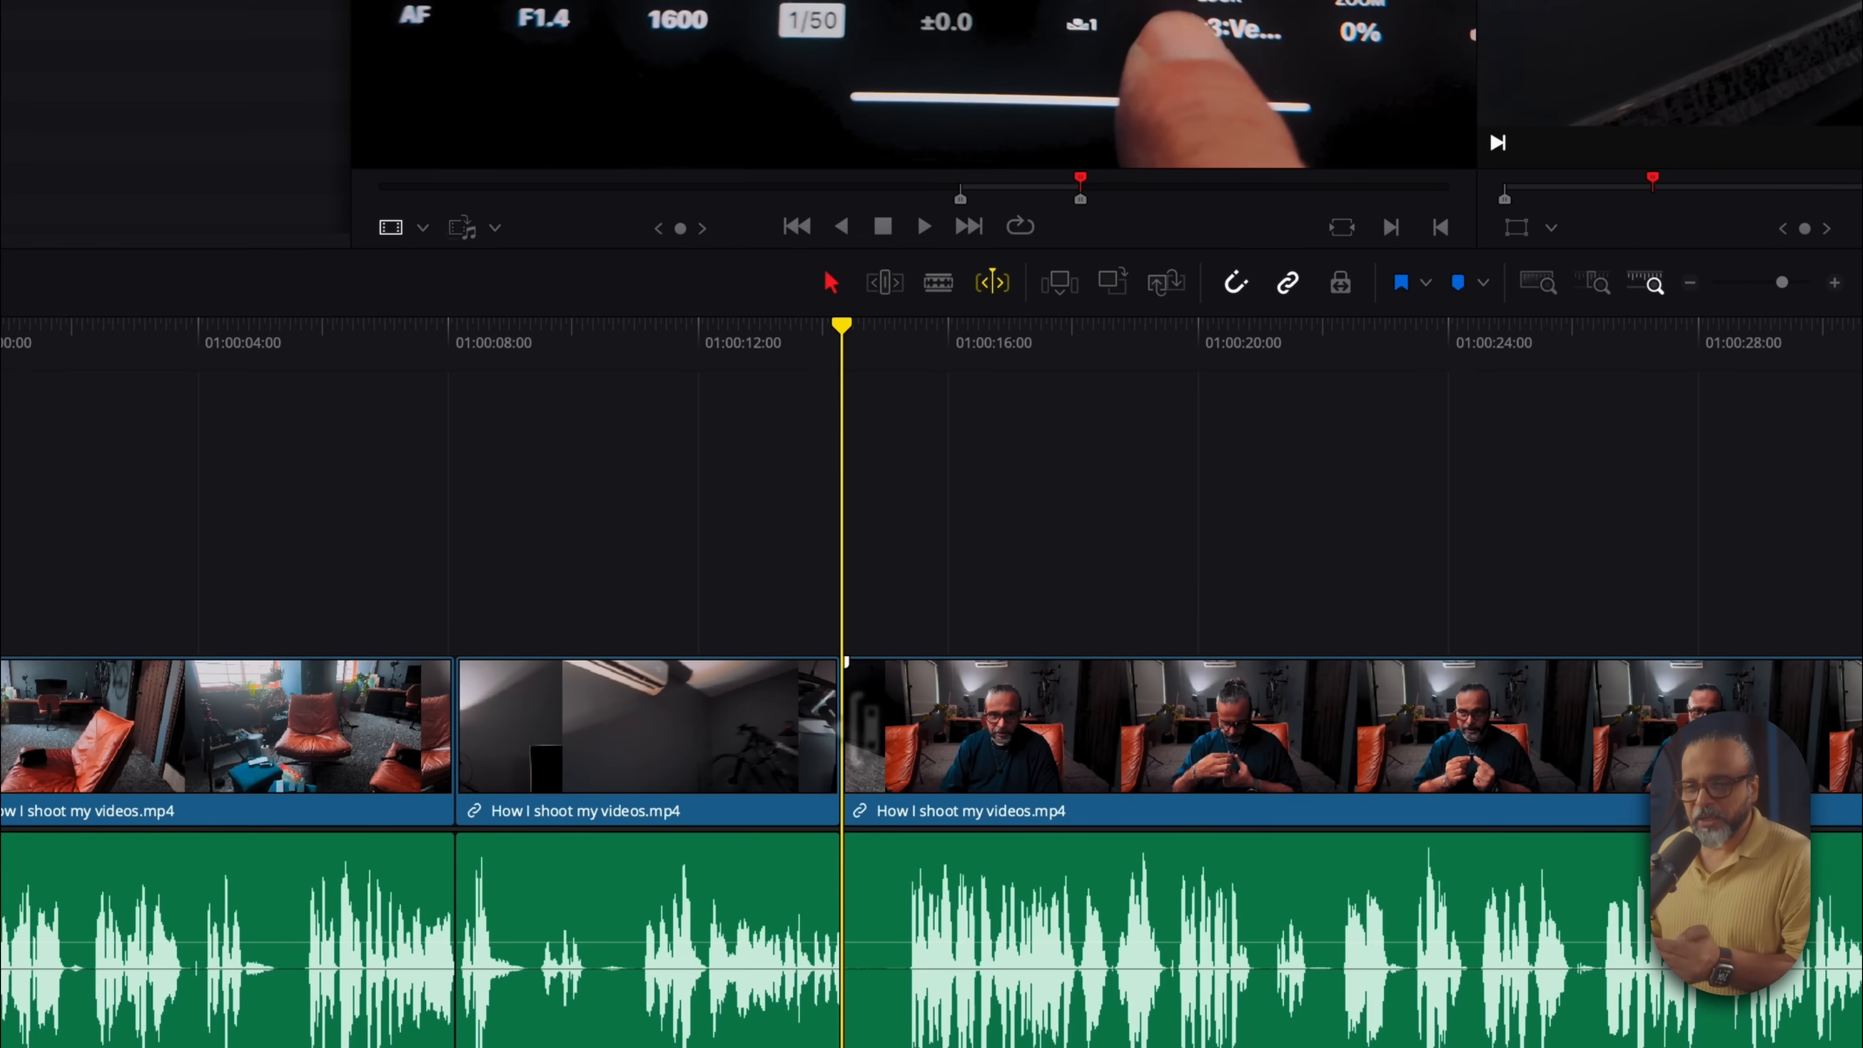
double_click(846, 741)
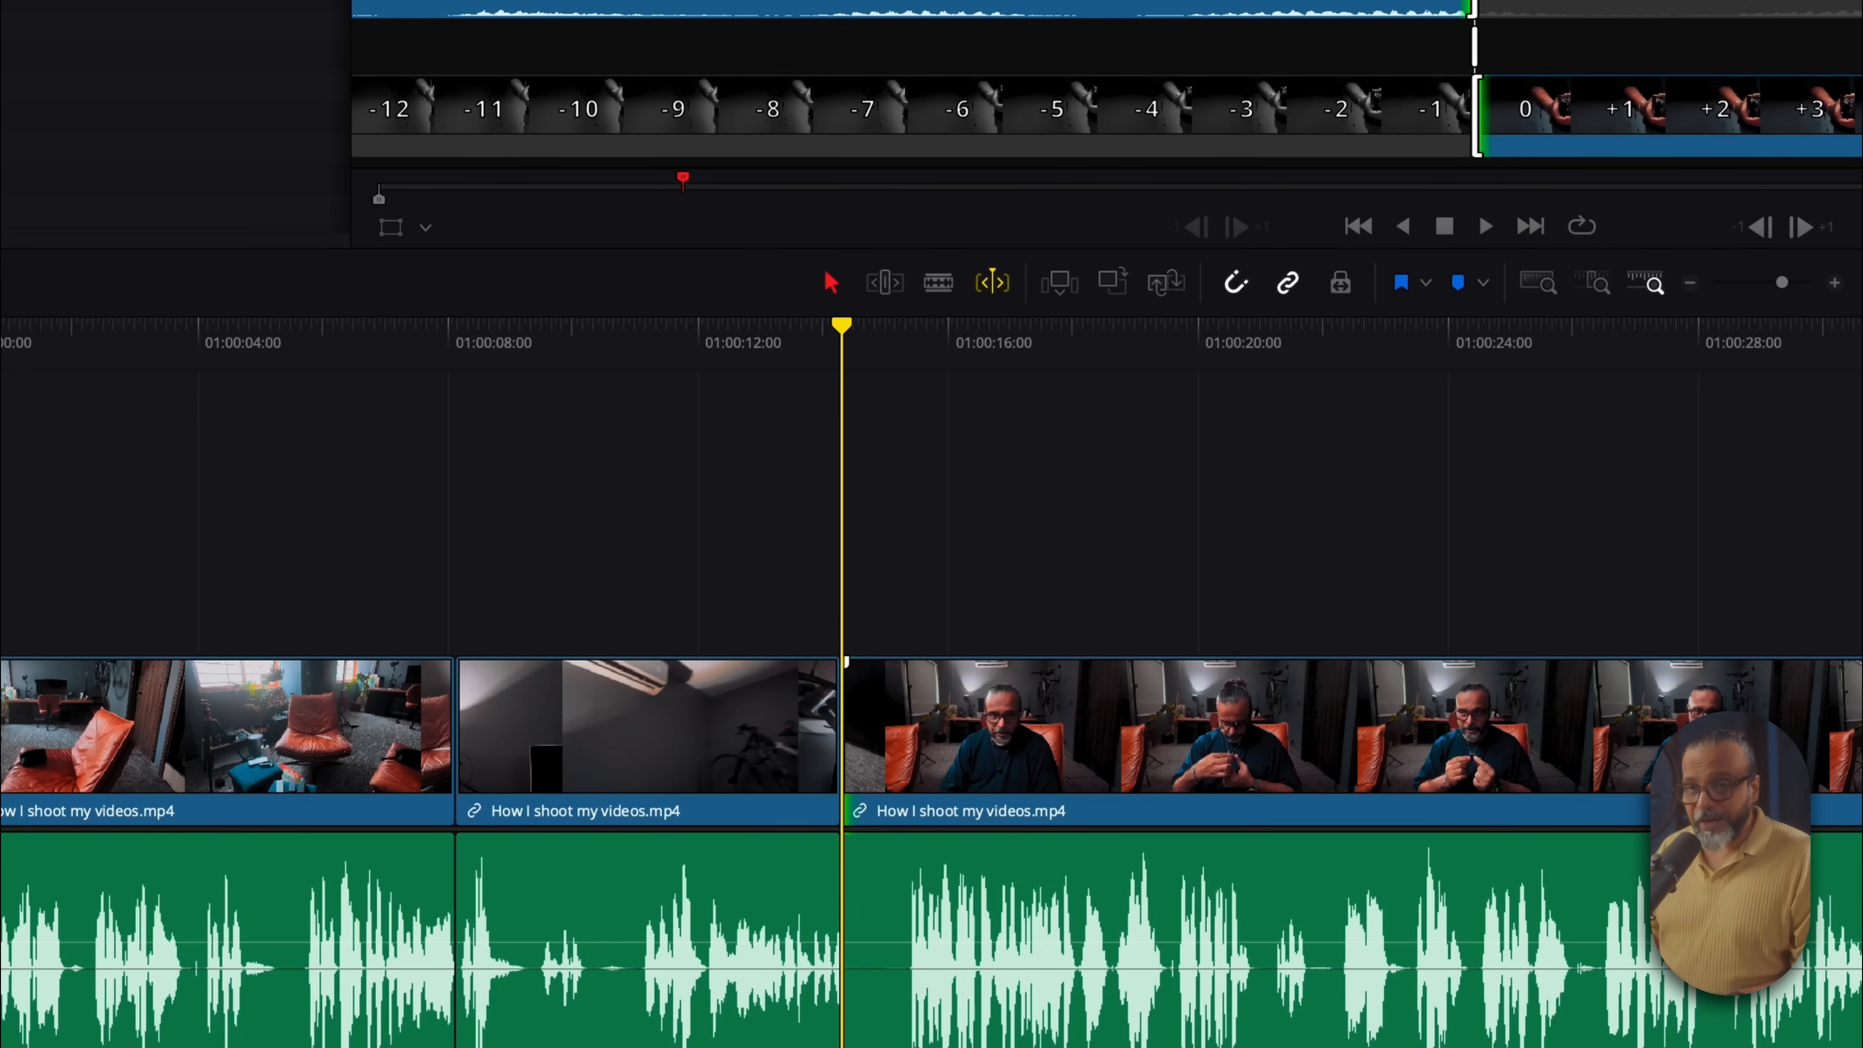
key(l)
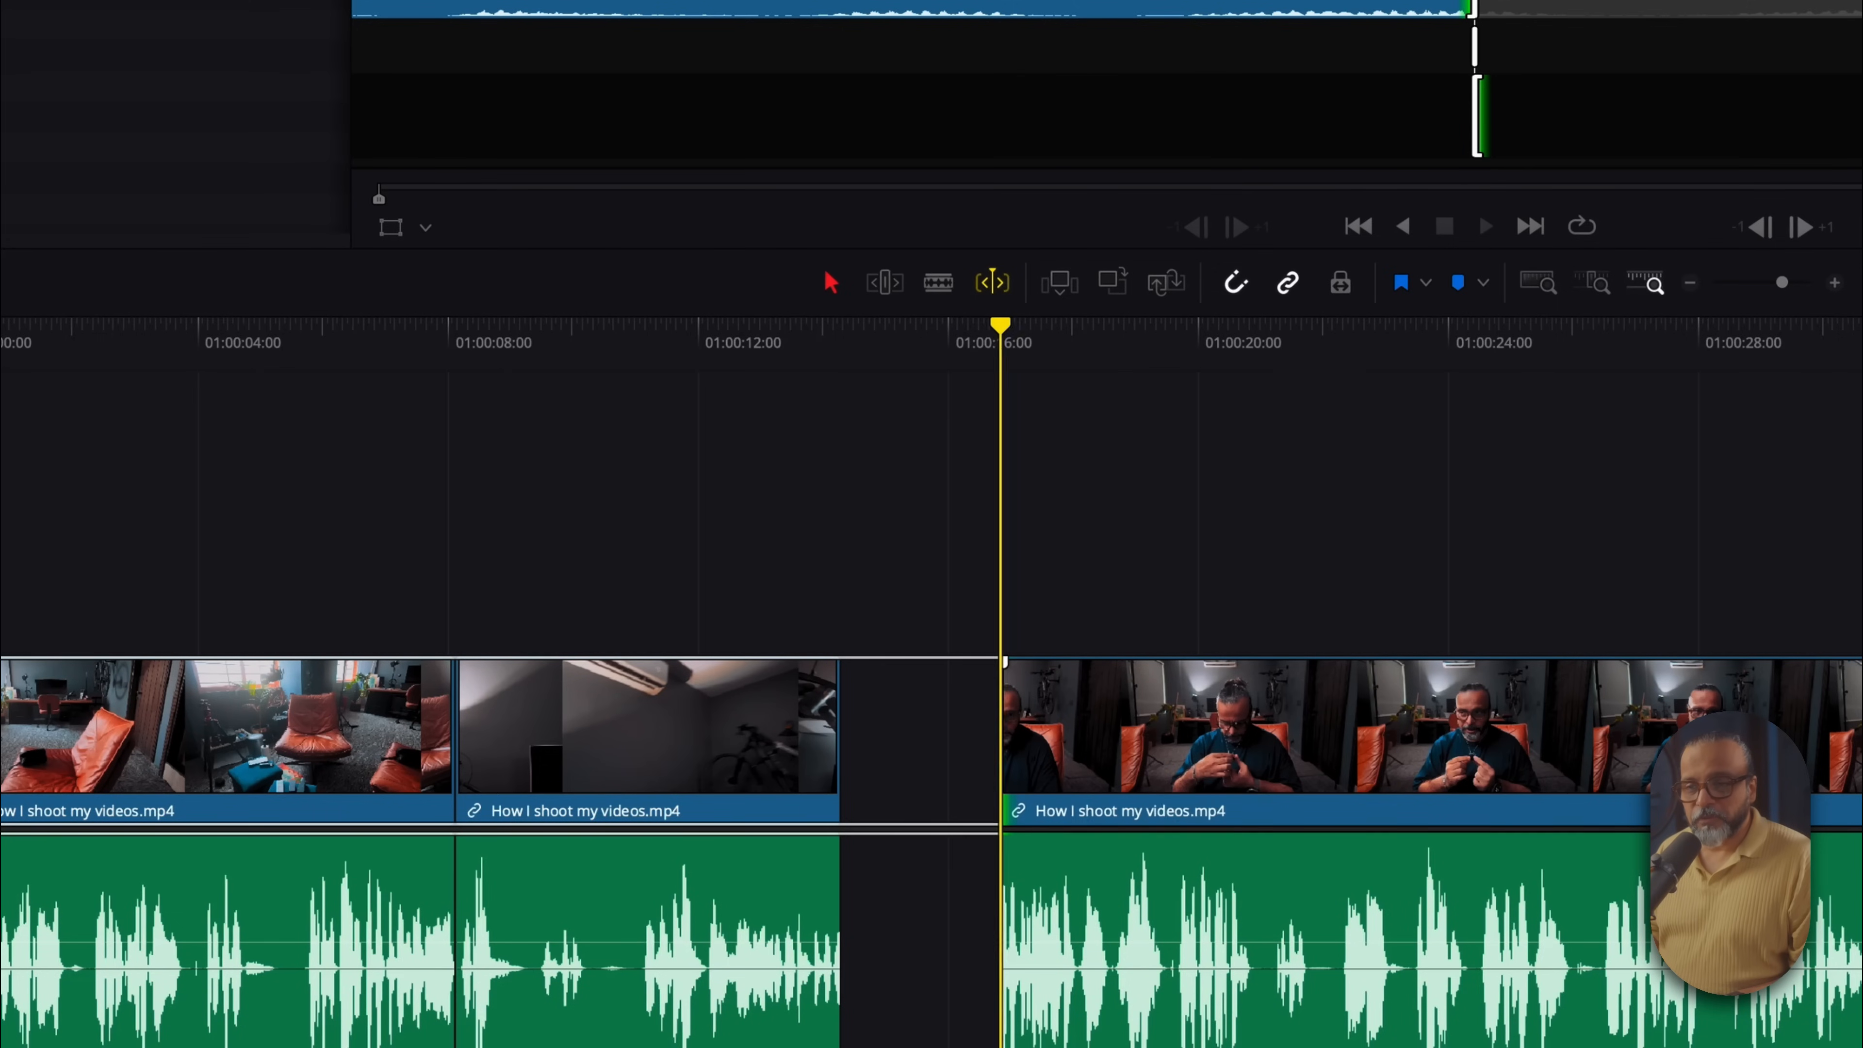
key(k)
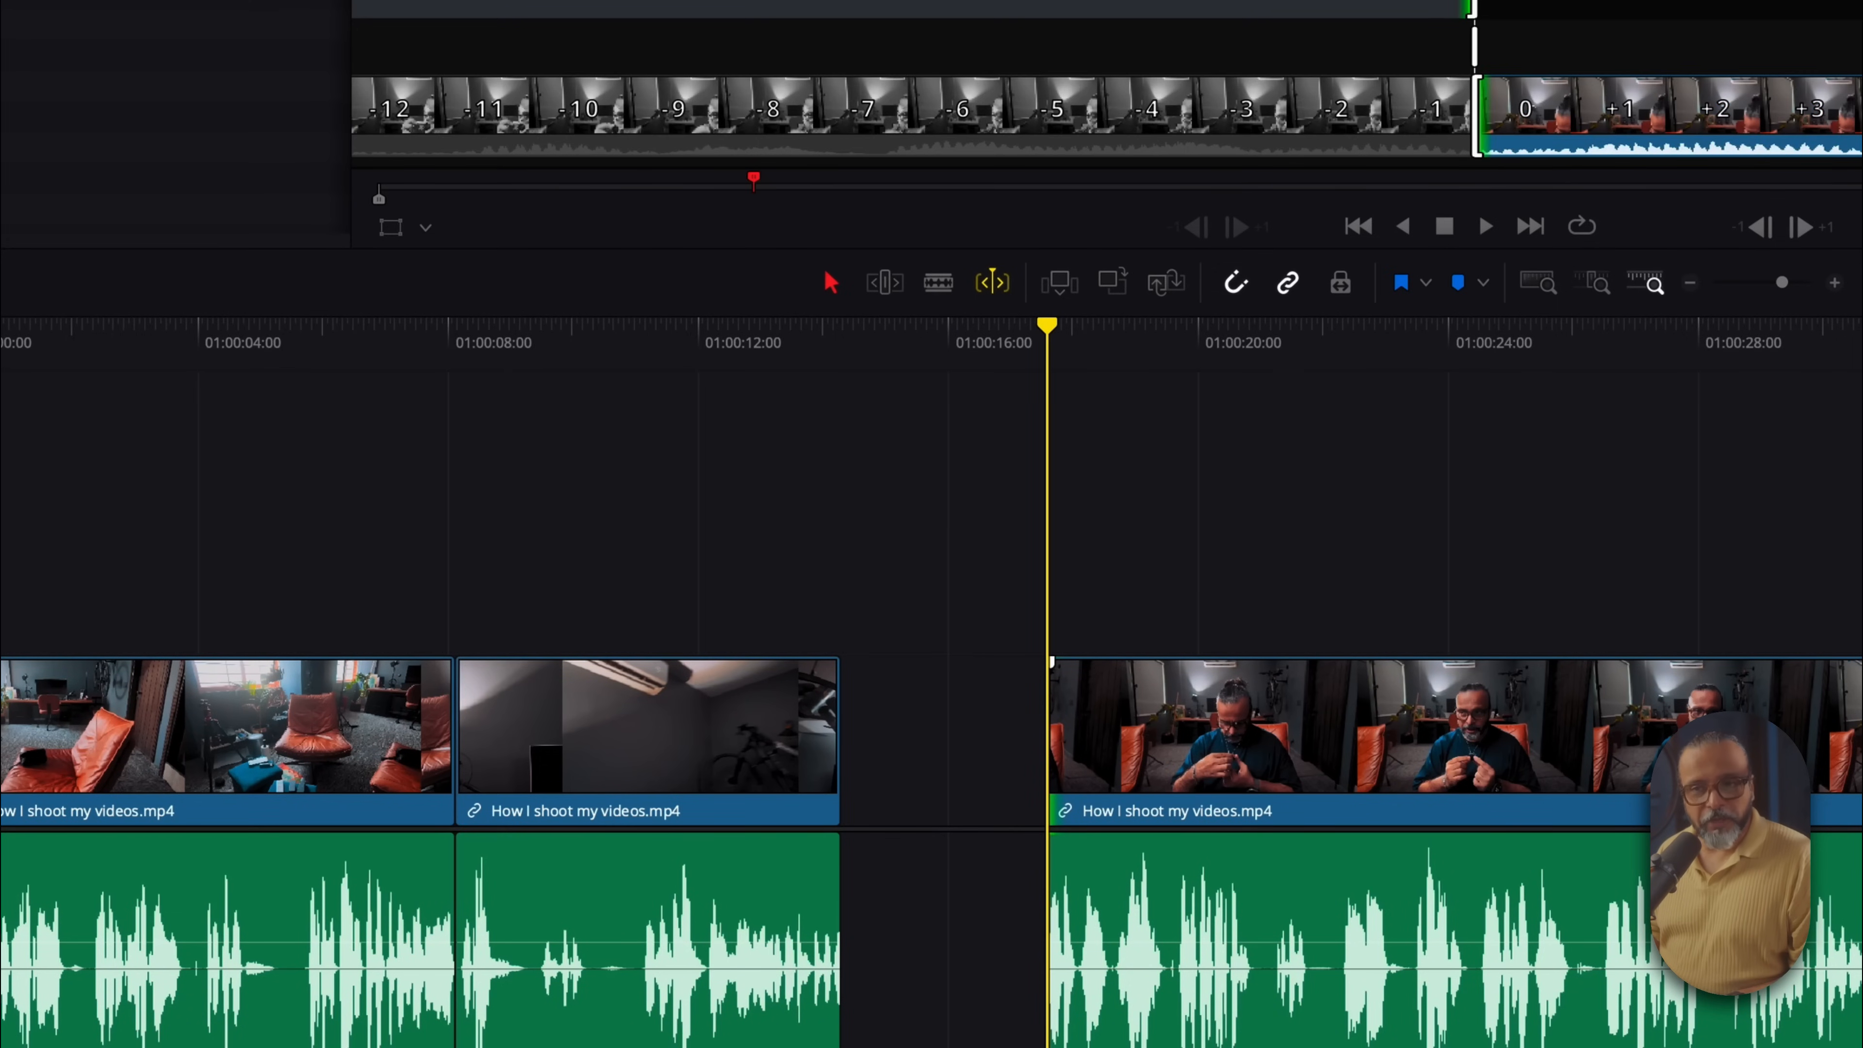
key(super+z)
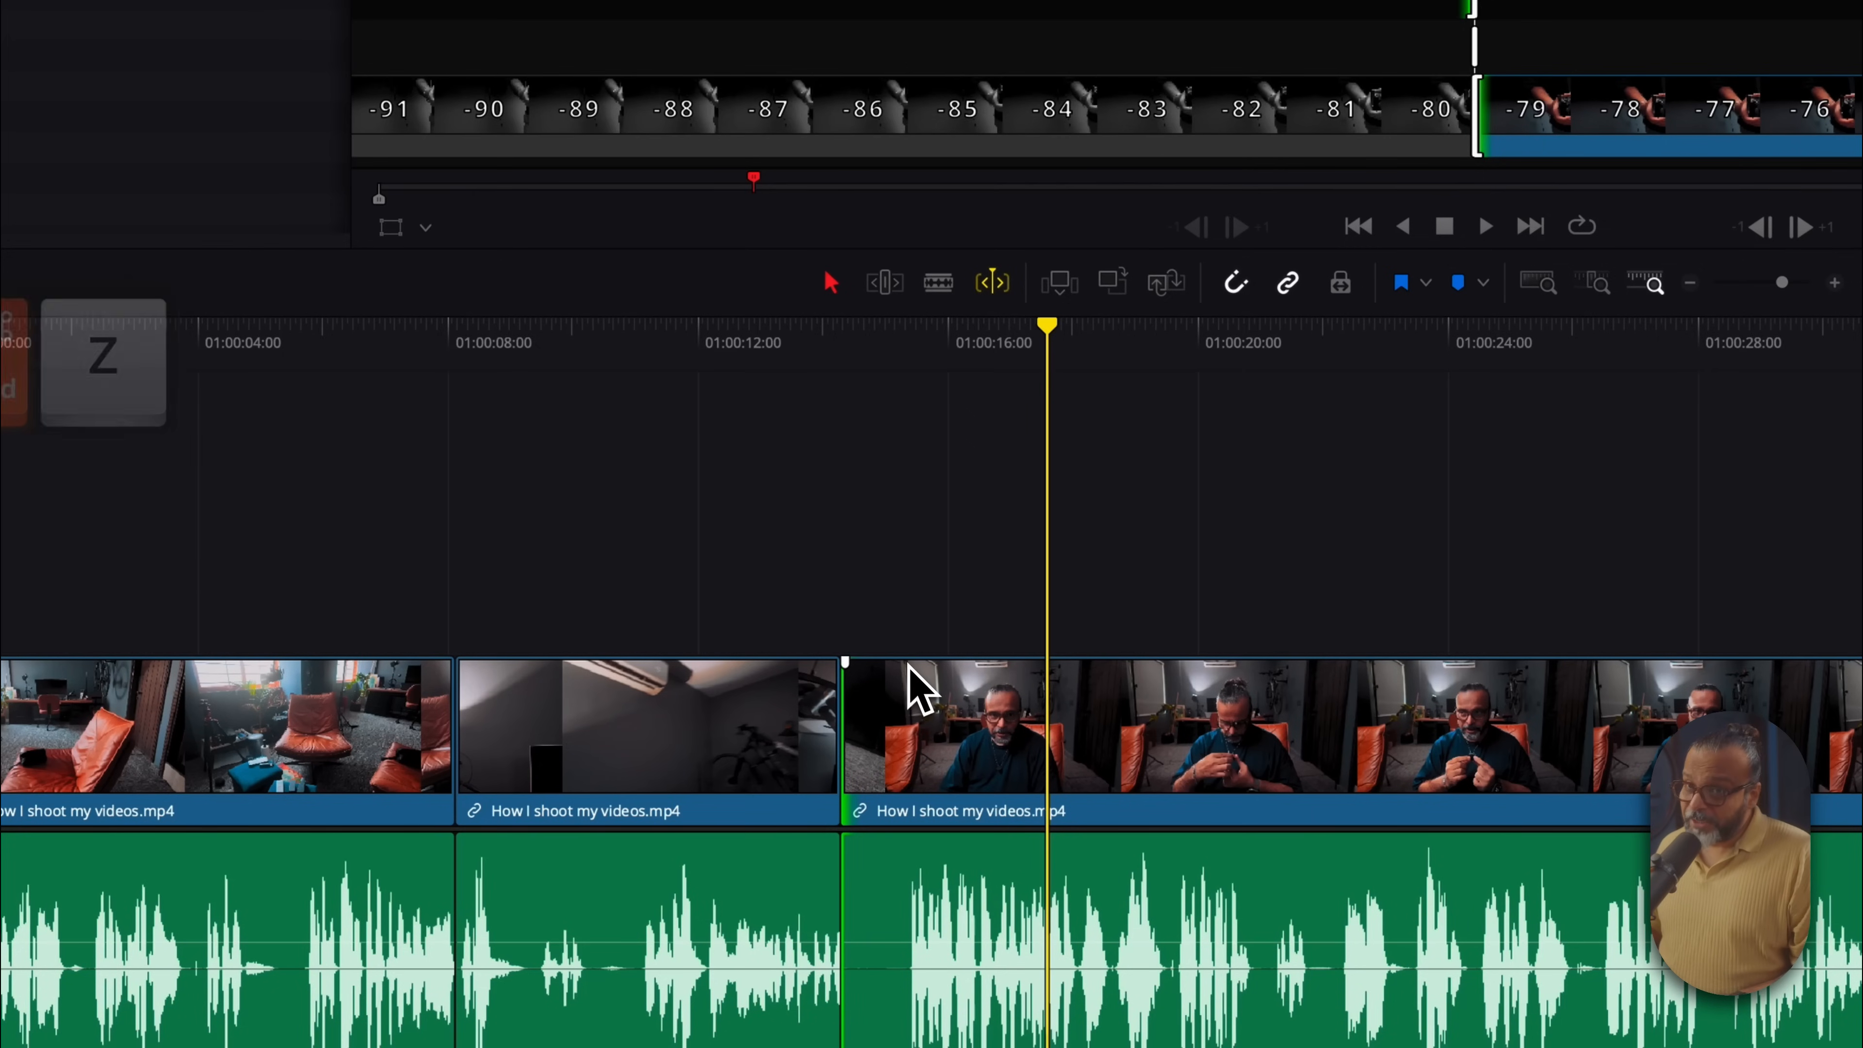
click(840, 706)
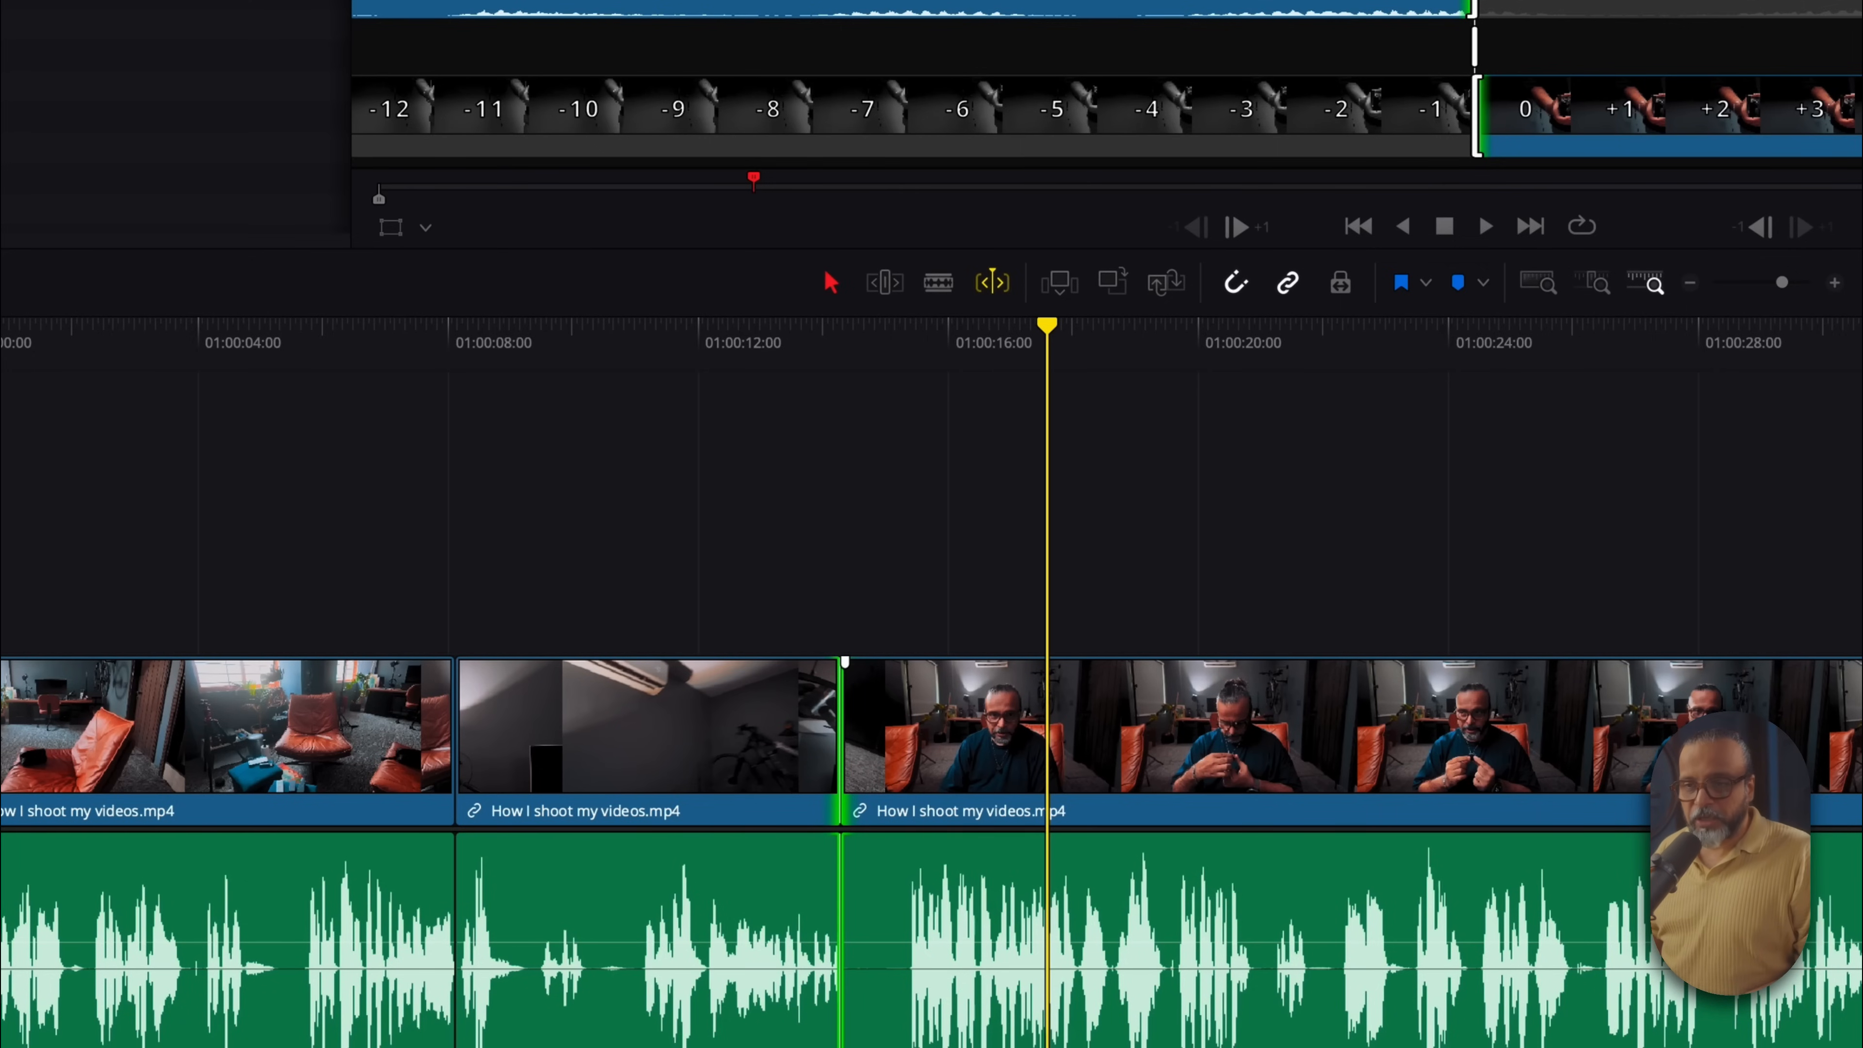
key(l)
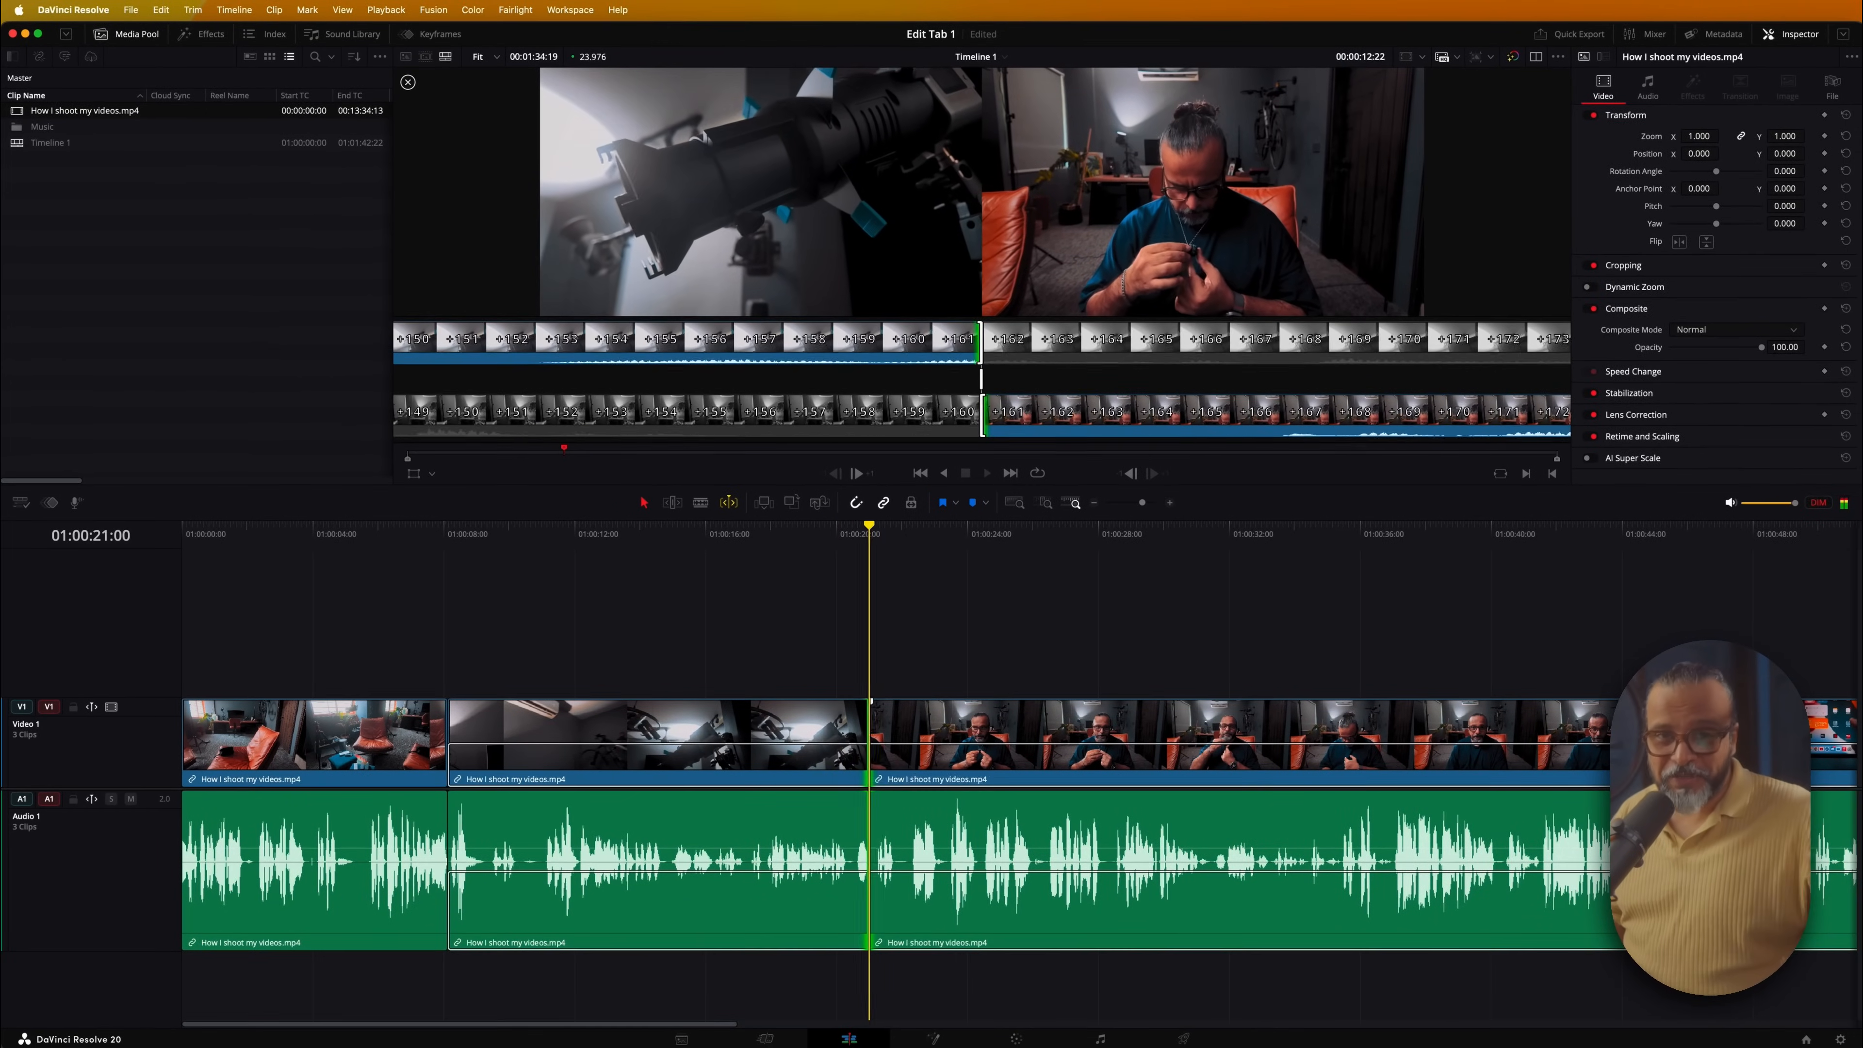
Stop the roll, bring it back, and settle the cut at 01:00:19:03
key(k)
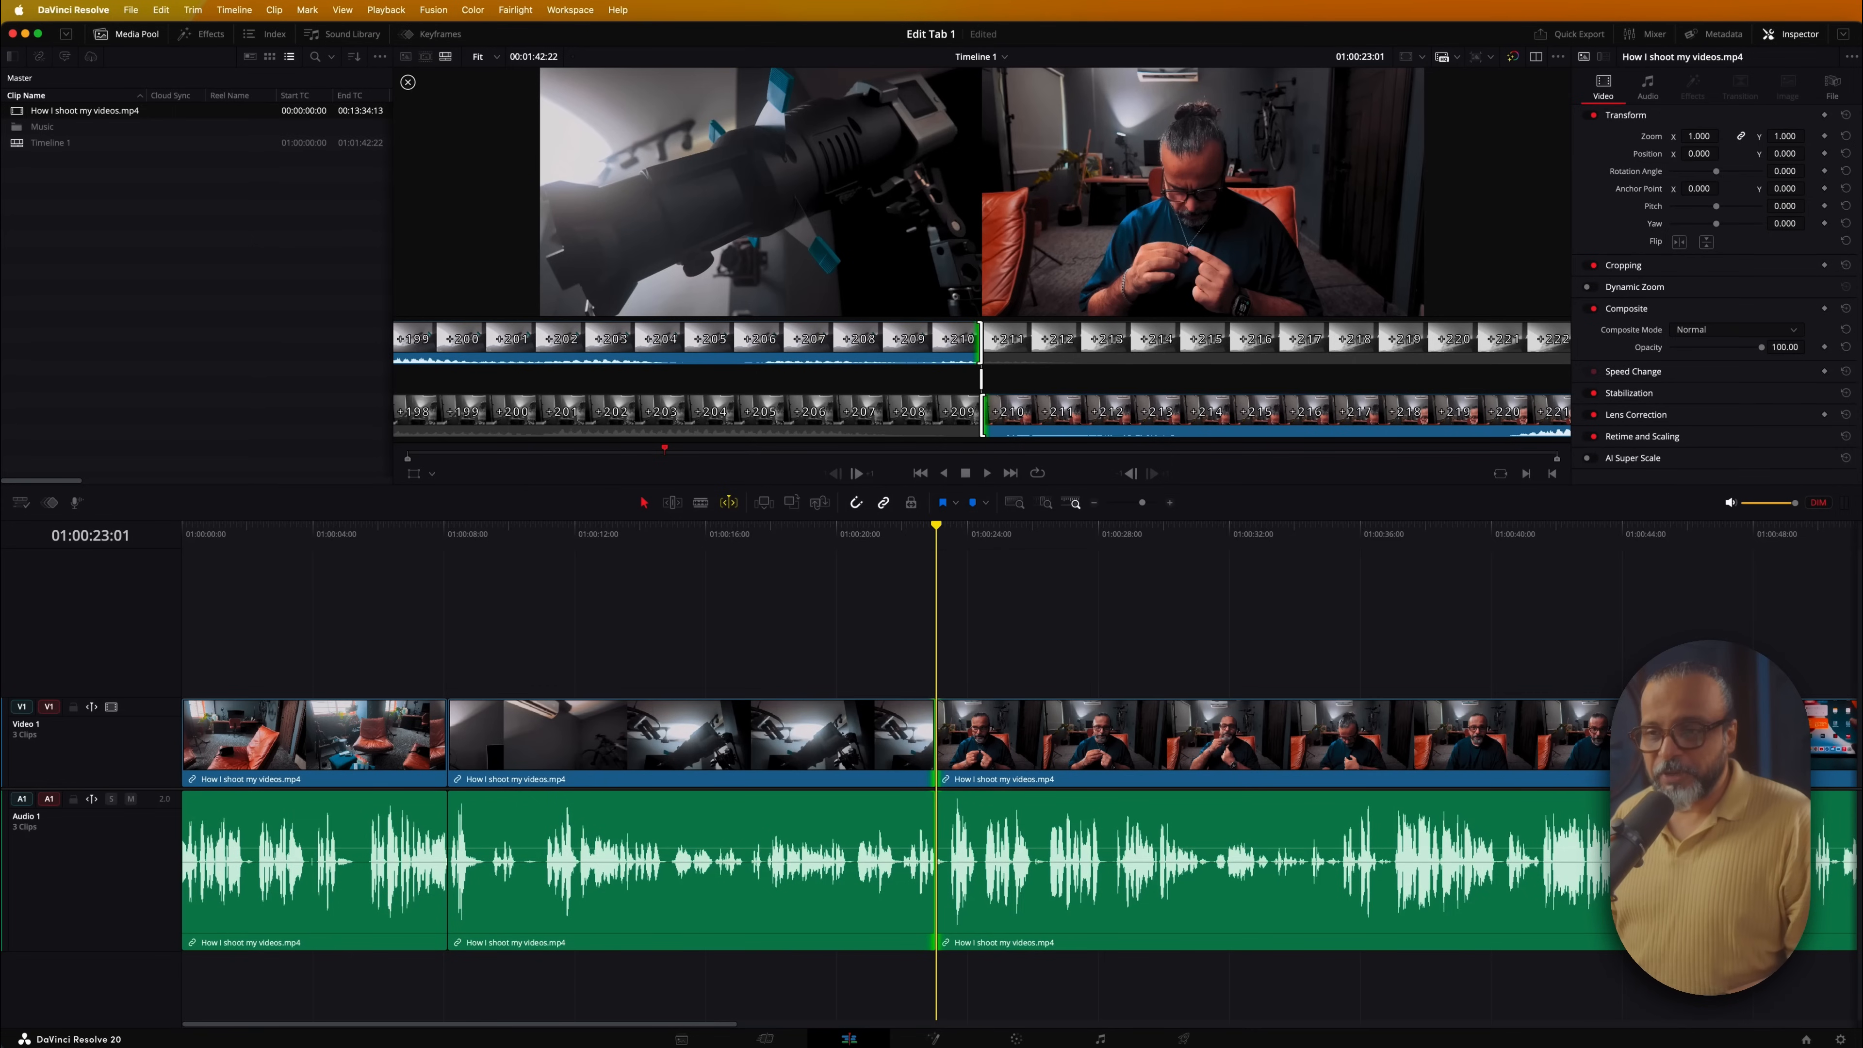
key(j)
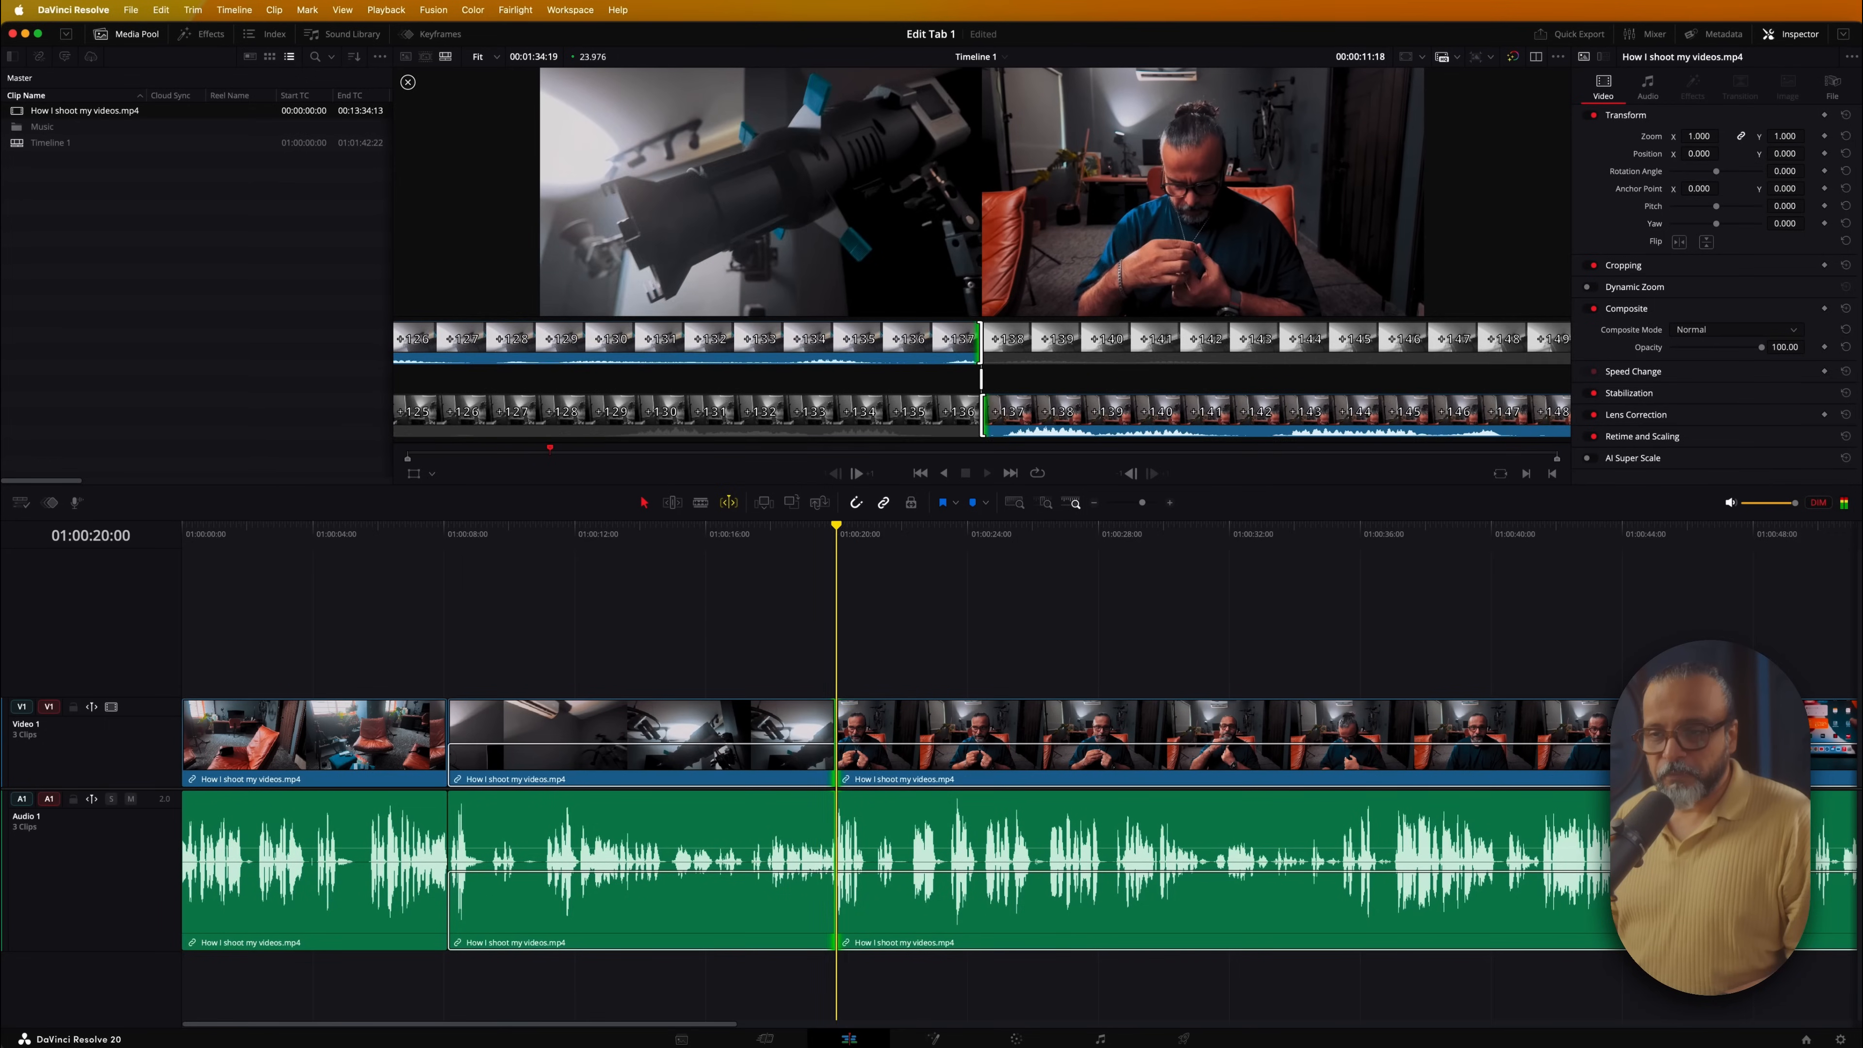
key(k)
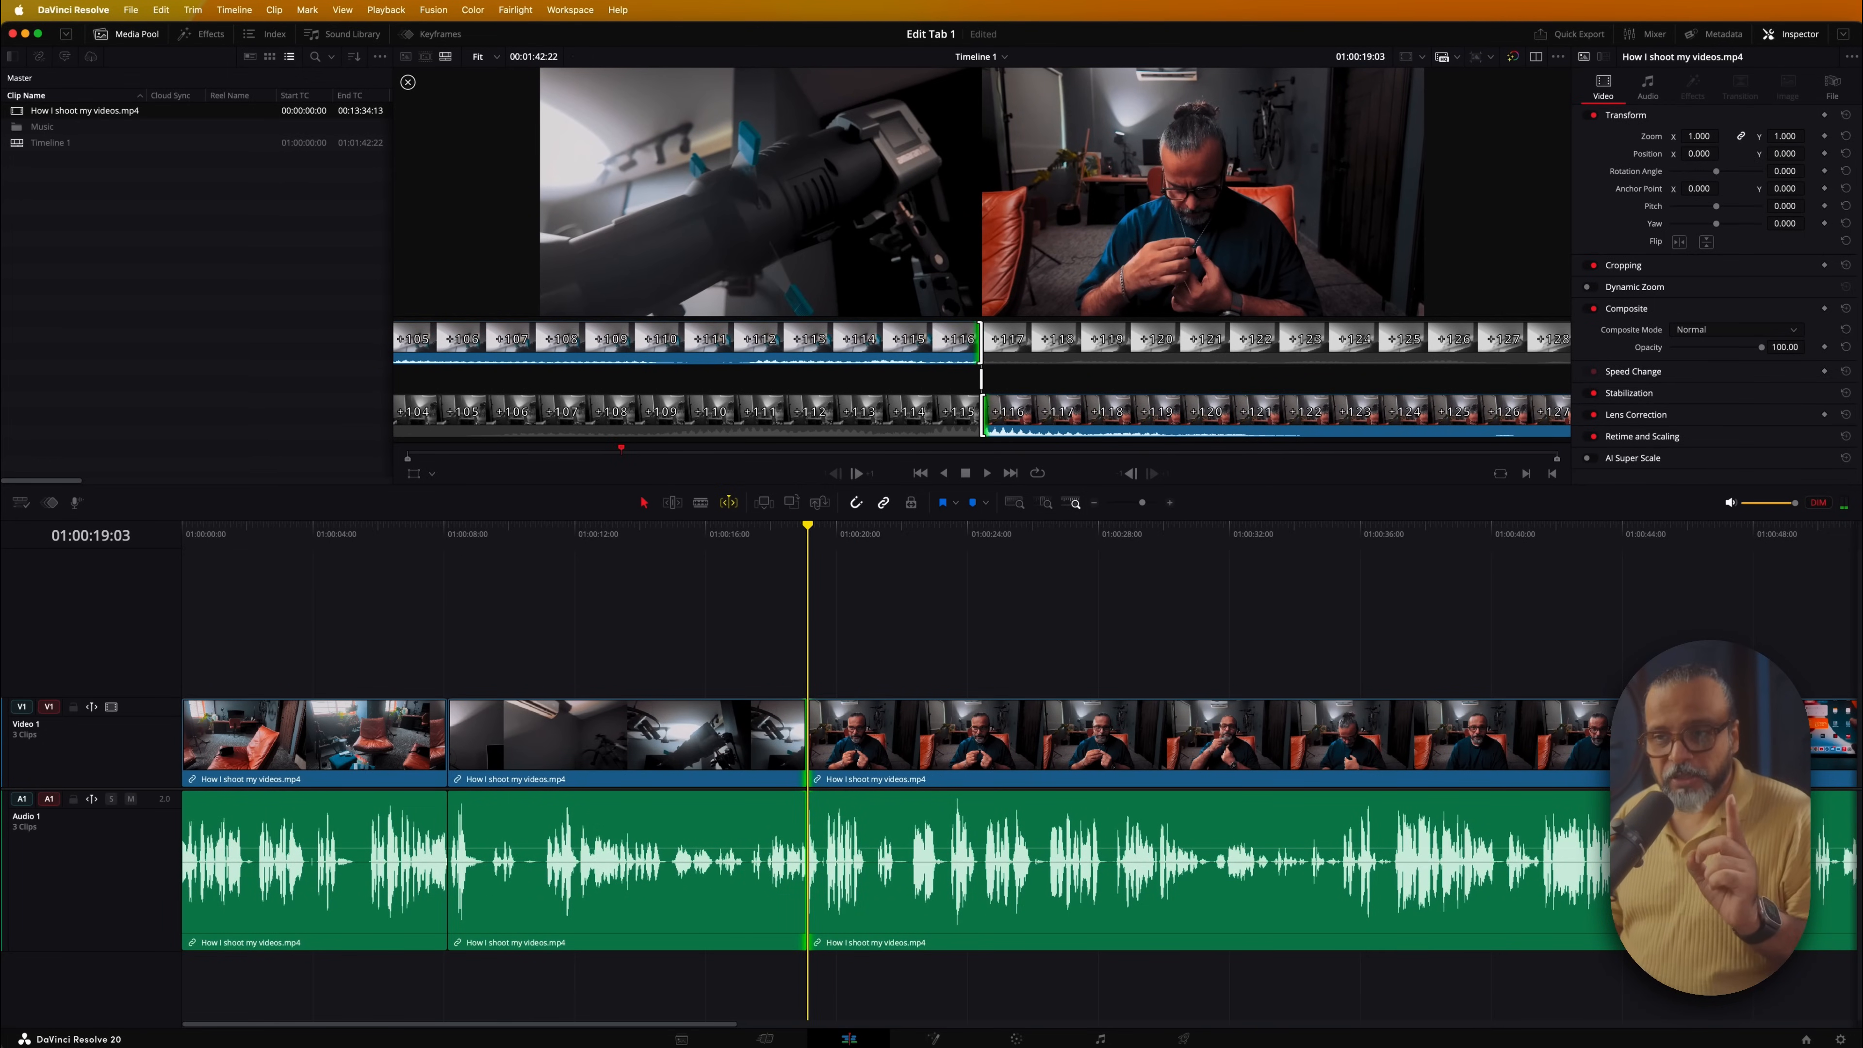
Preview playback across the edit twice, returning to the cut each time
key(space)
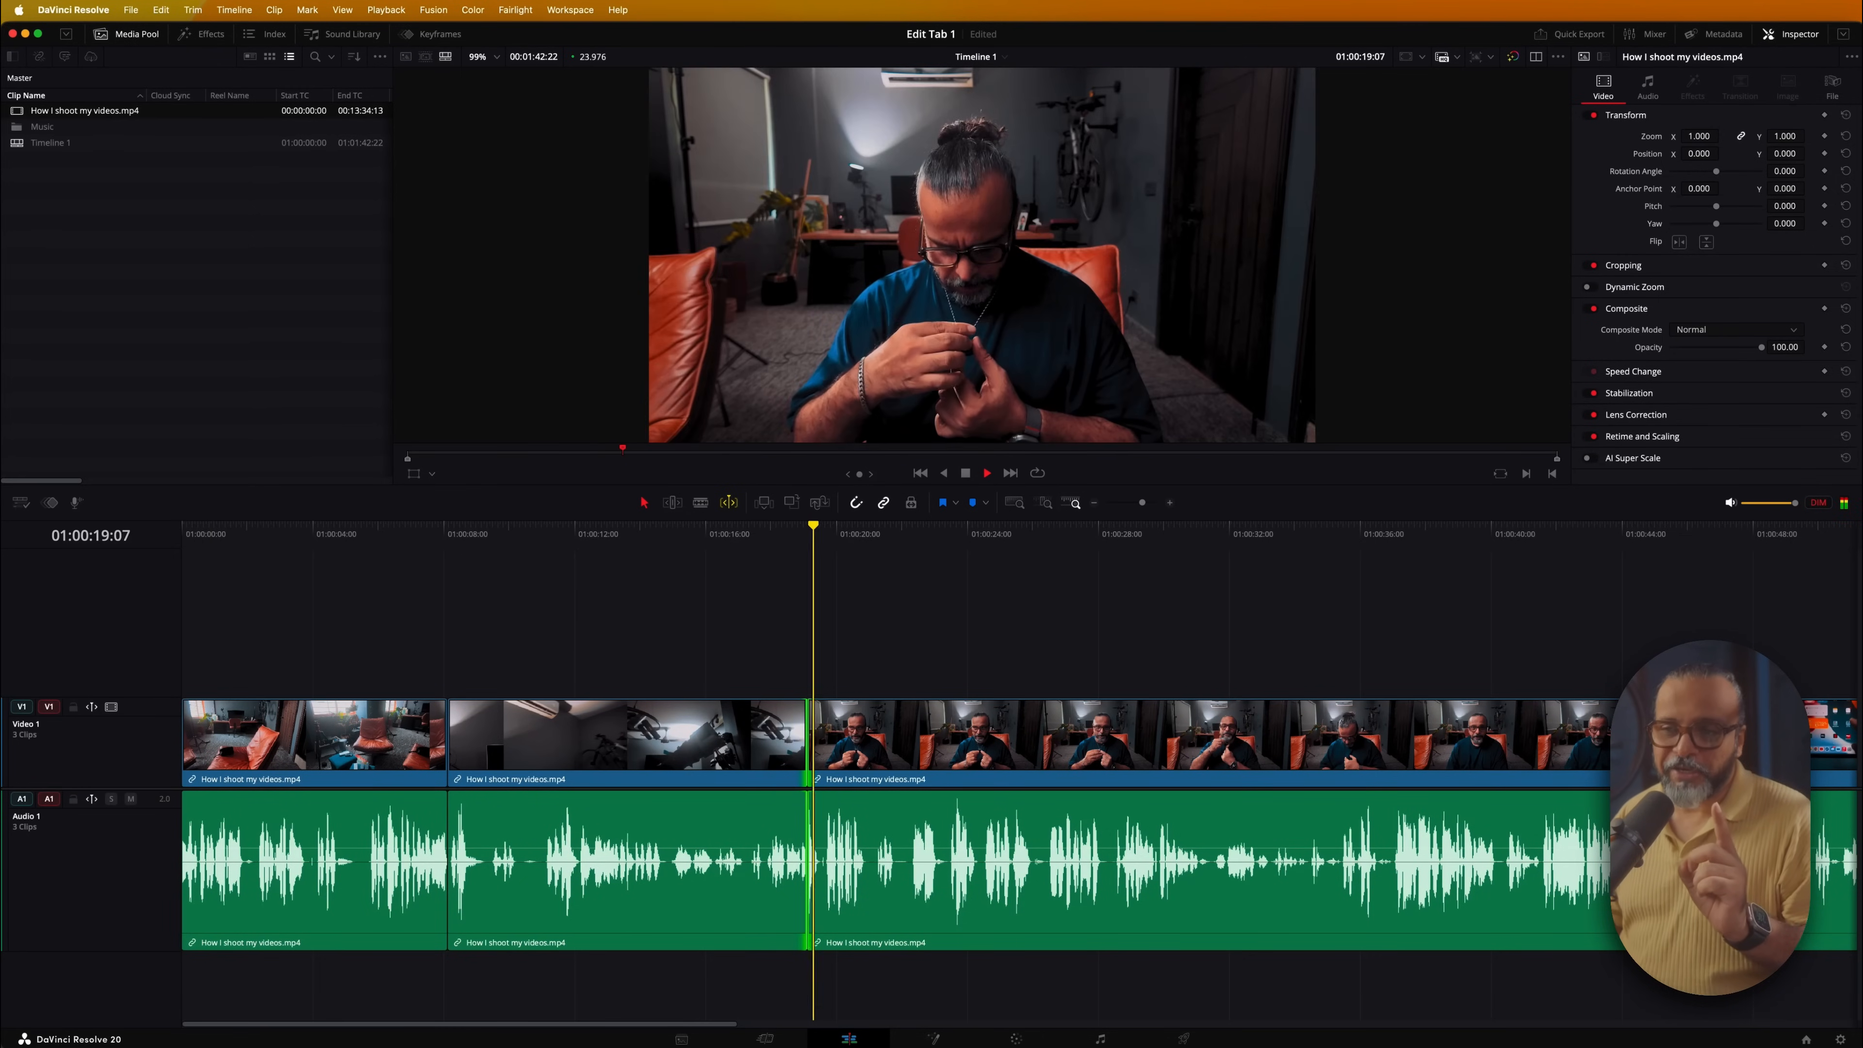
key(space)
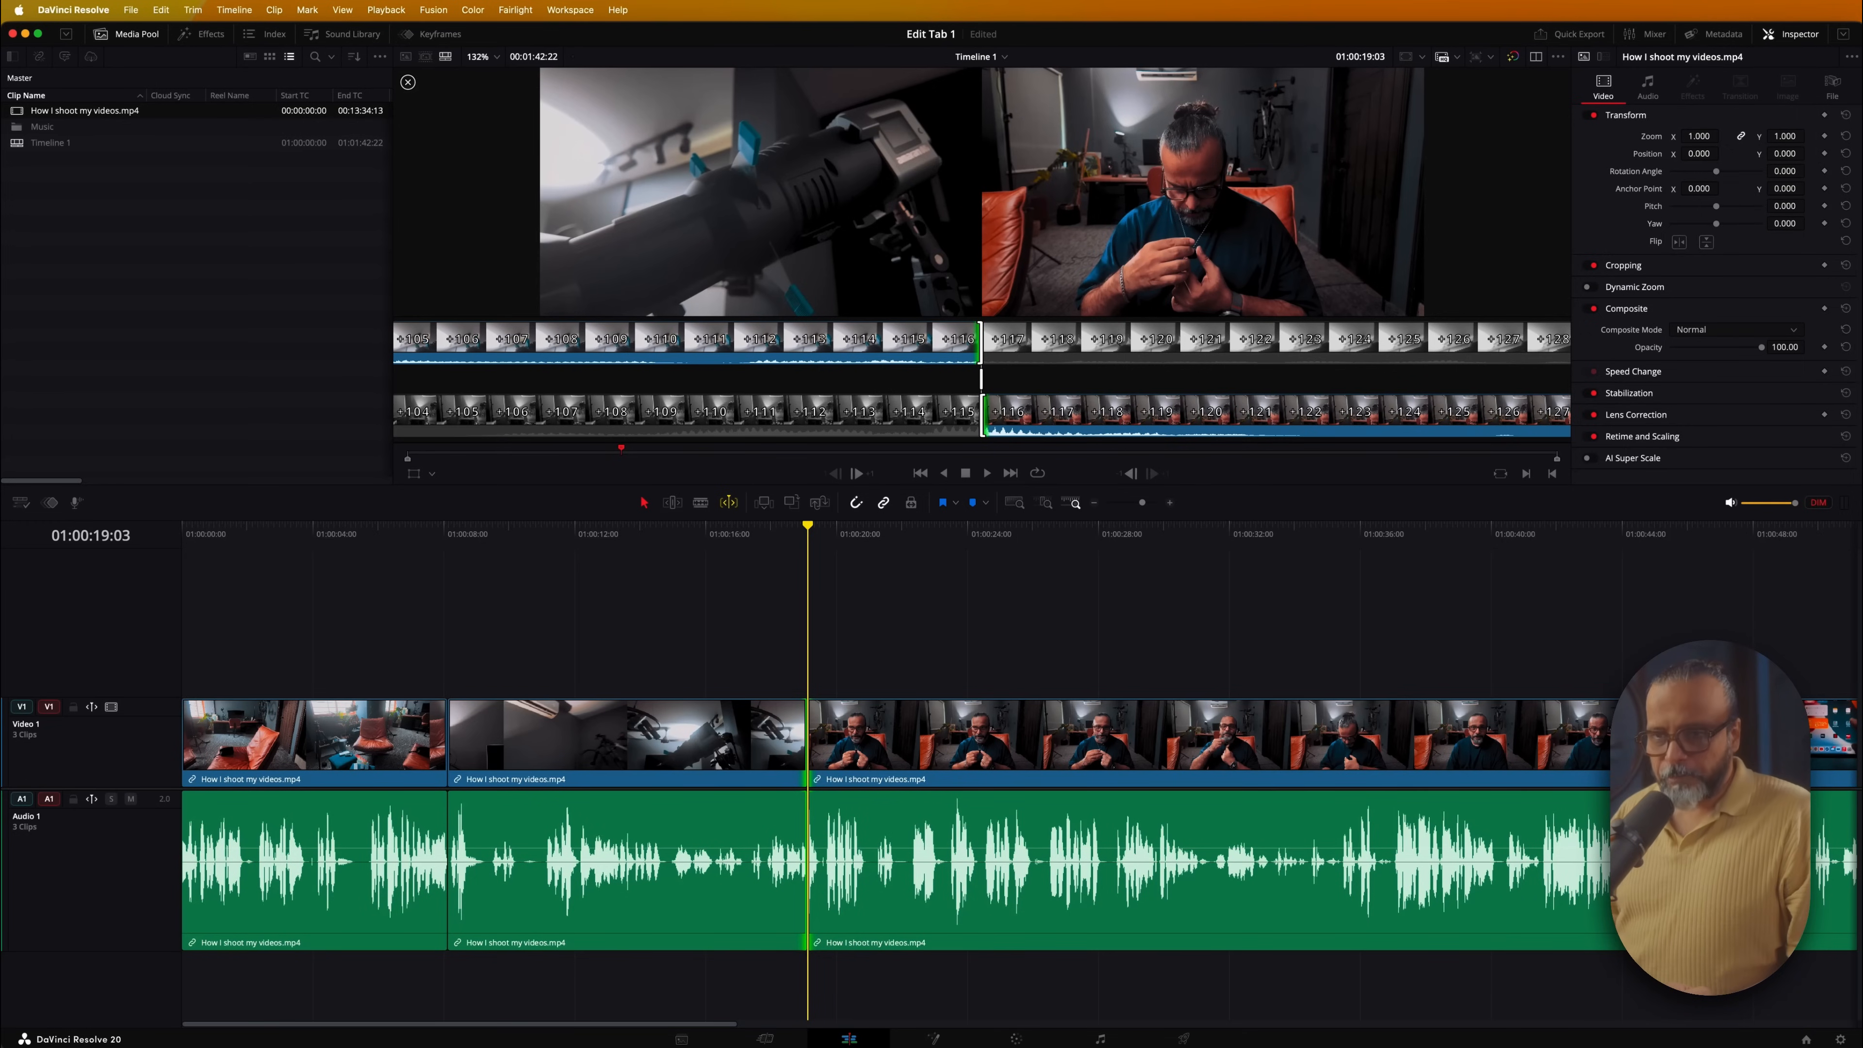
key(space)
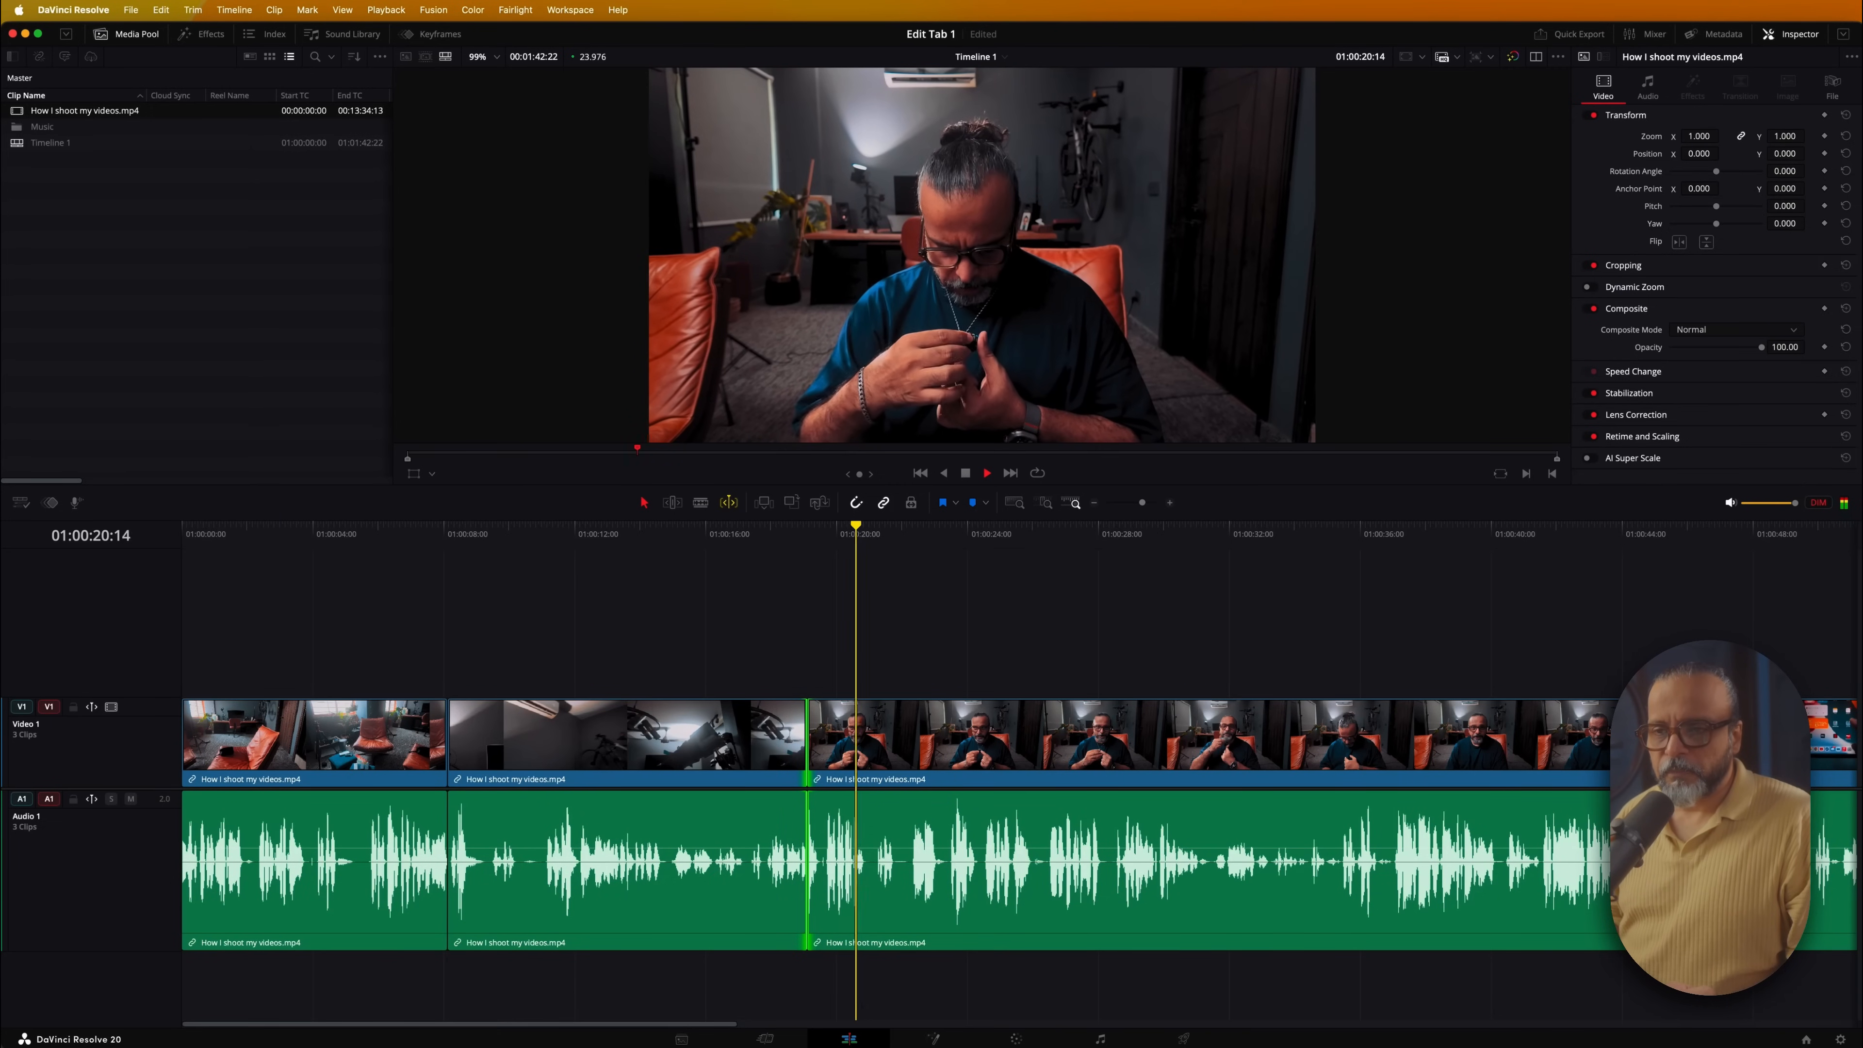
key(space)
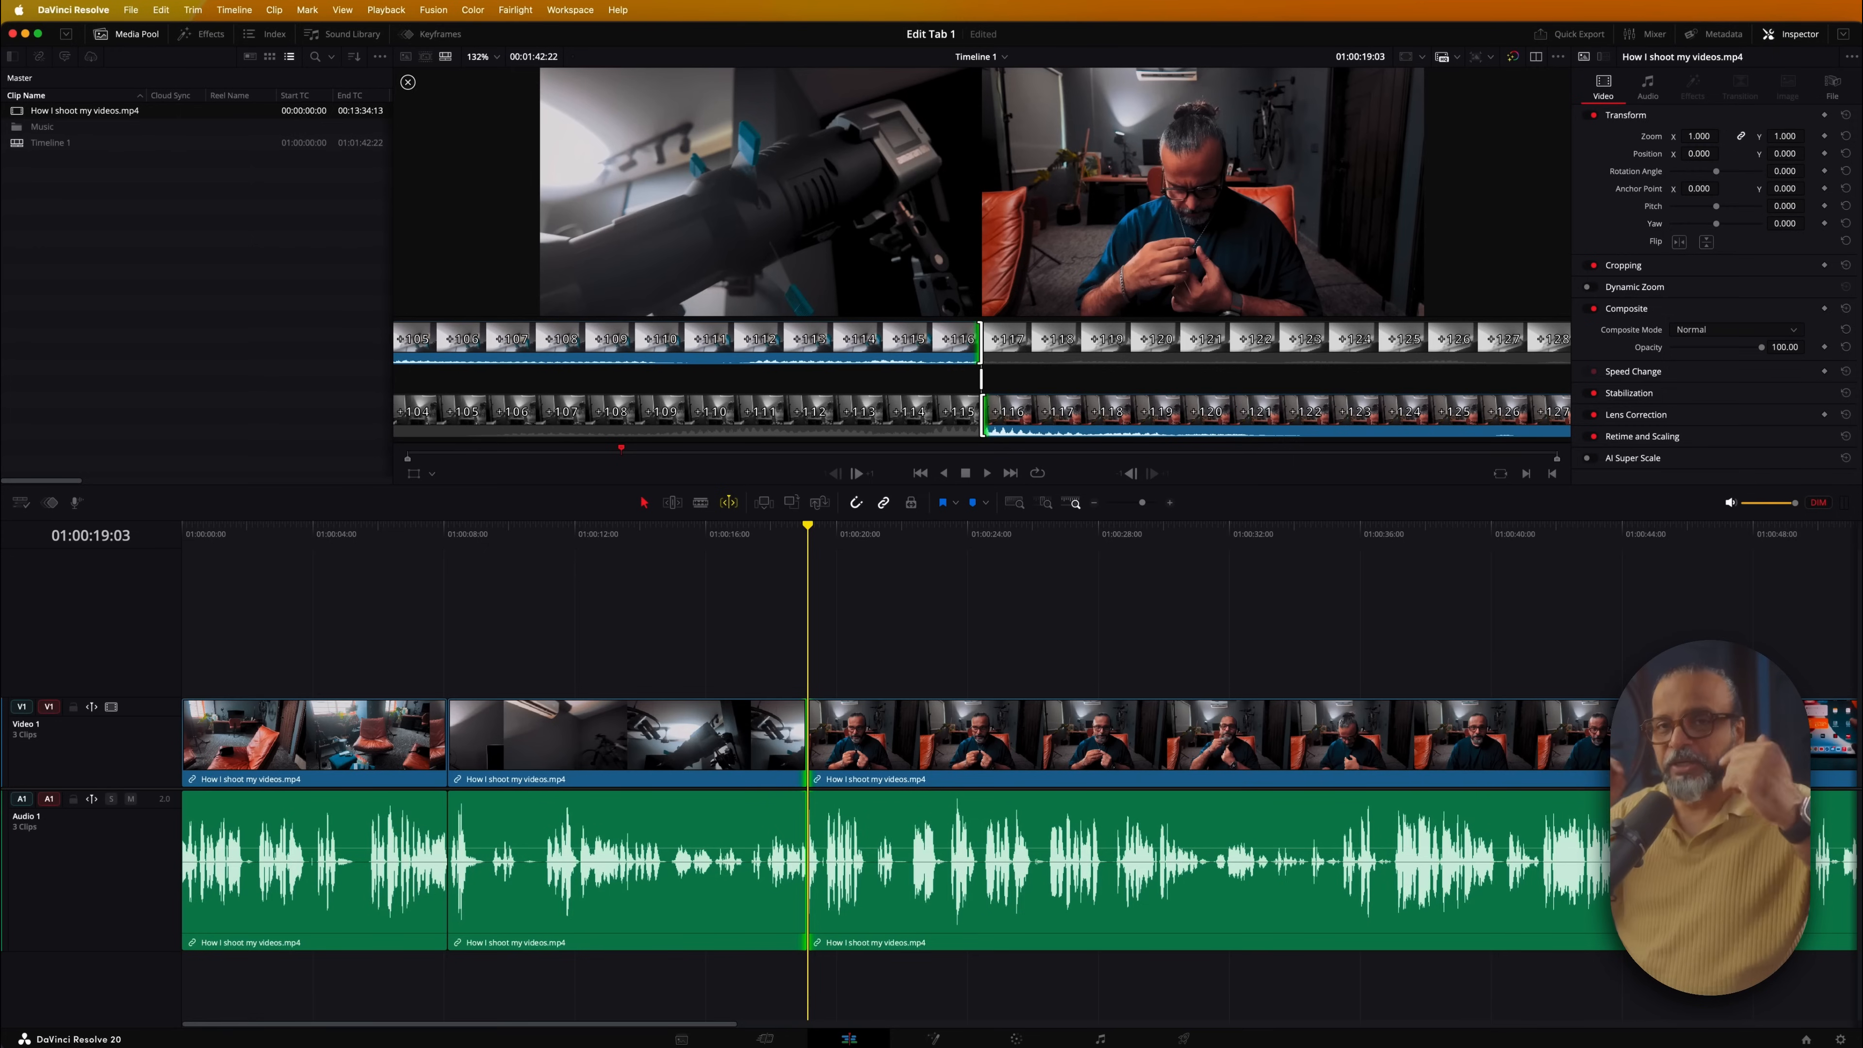
Open the Preferences window, move it left, and go to the User > Editing settings
click(63, 11)
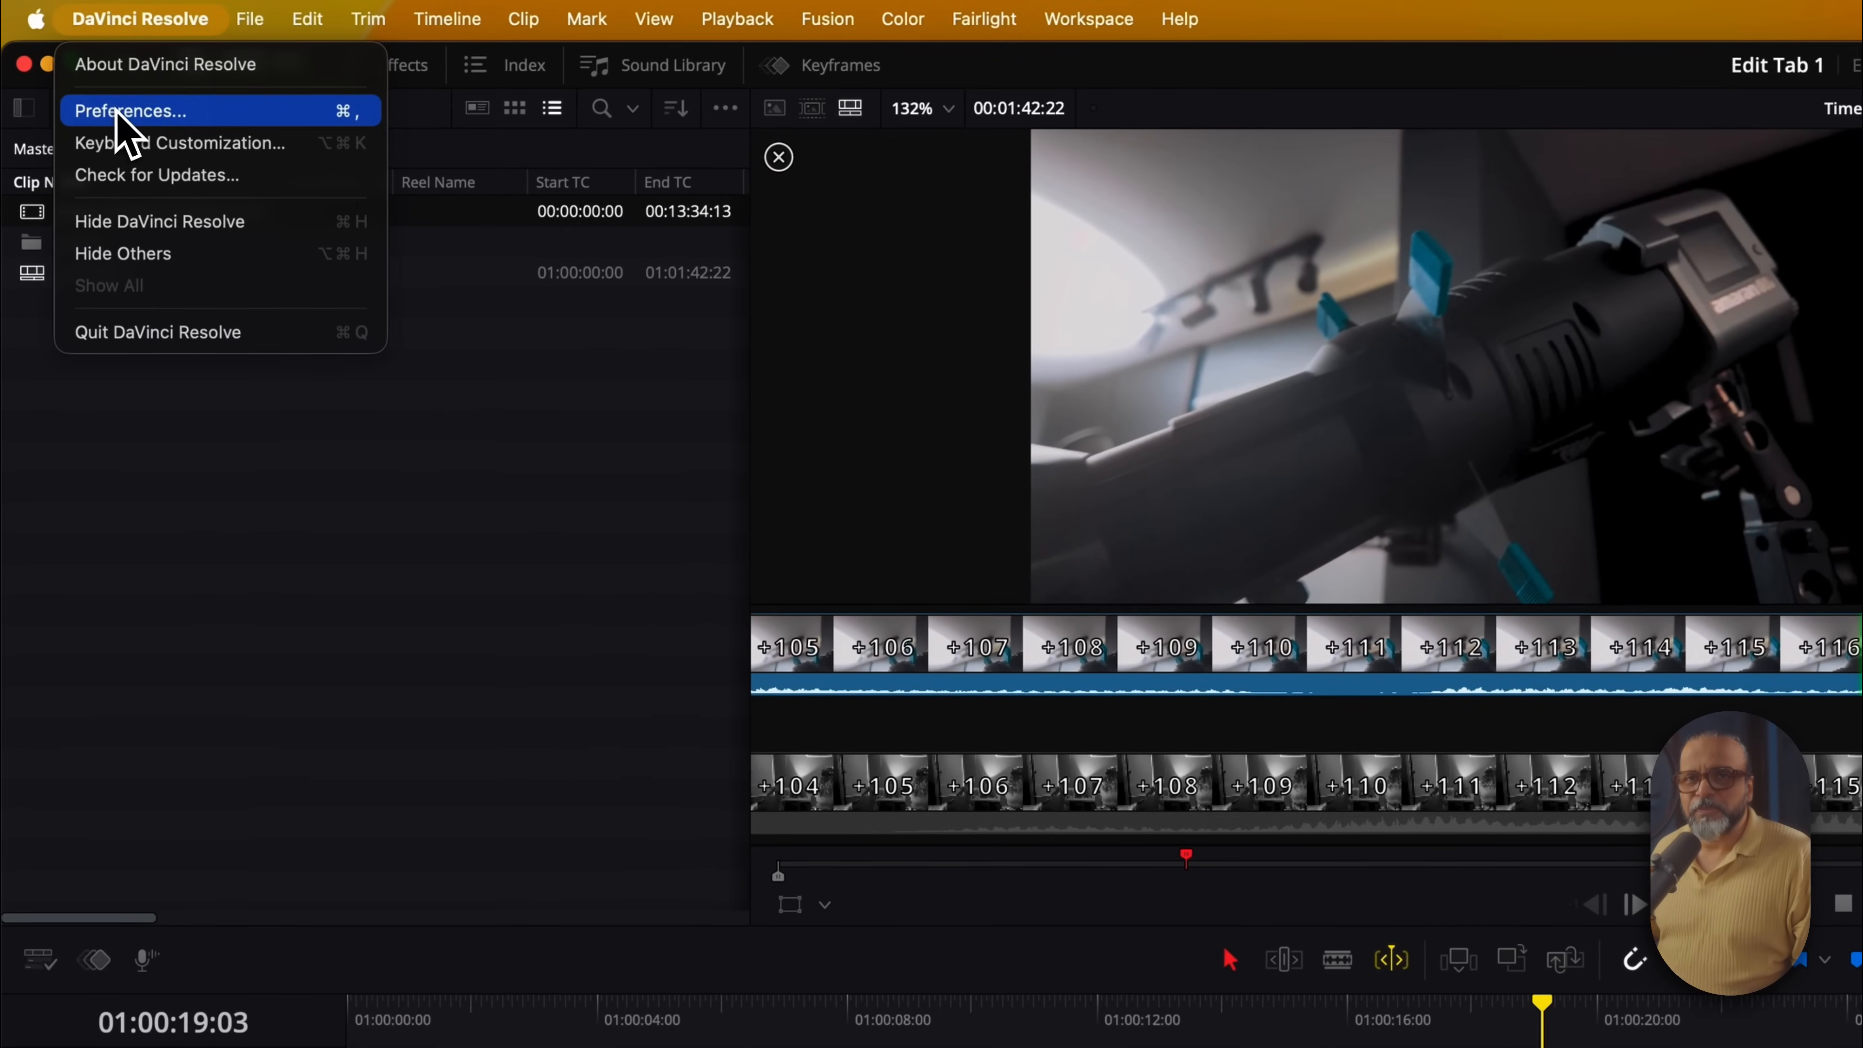
click(118, 111)
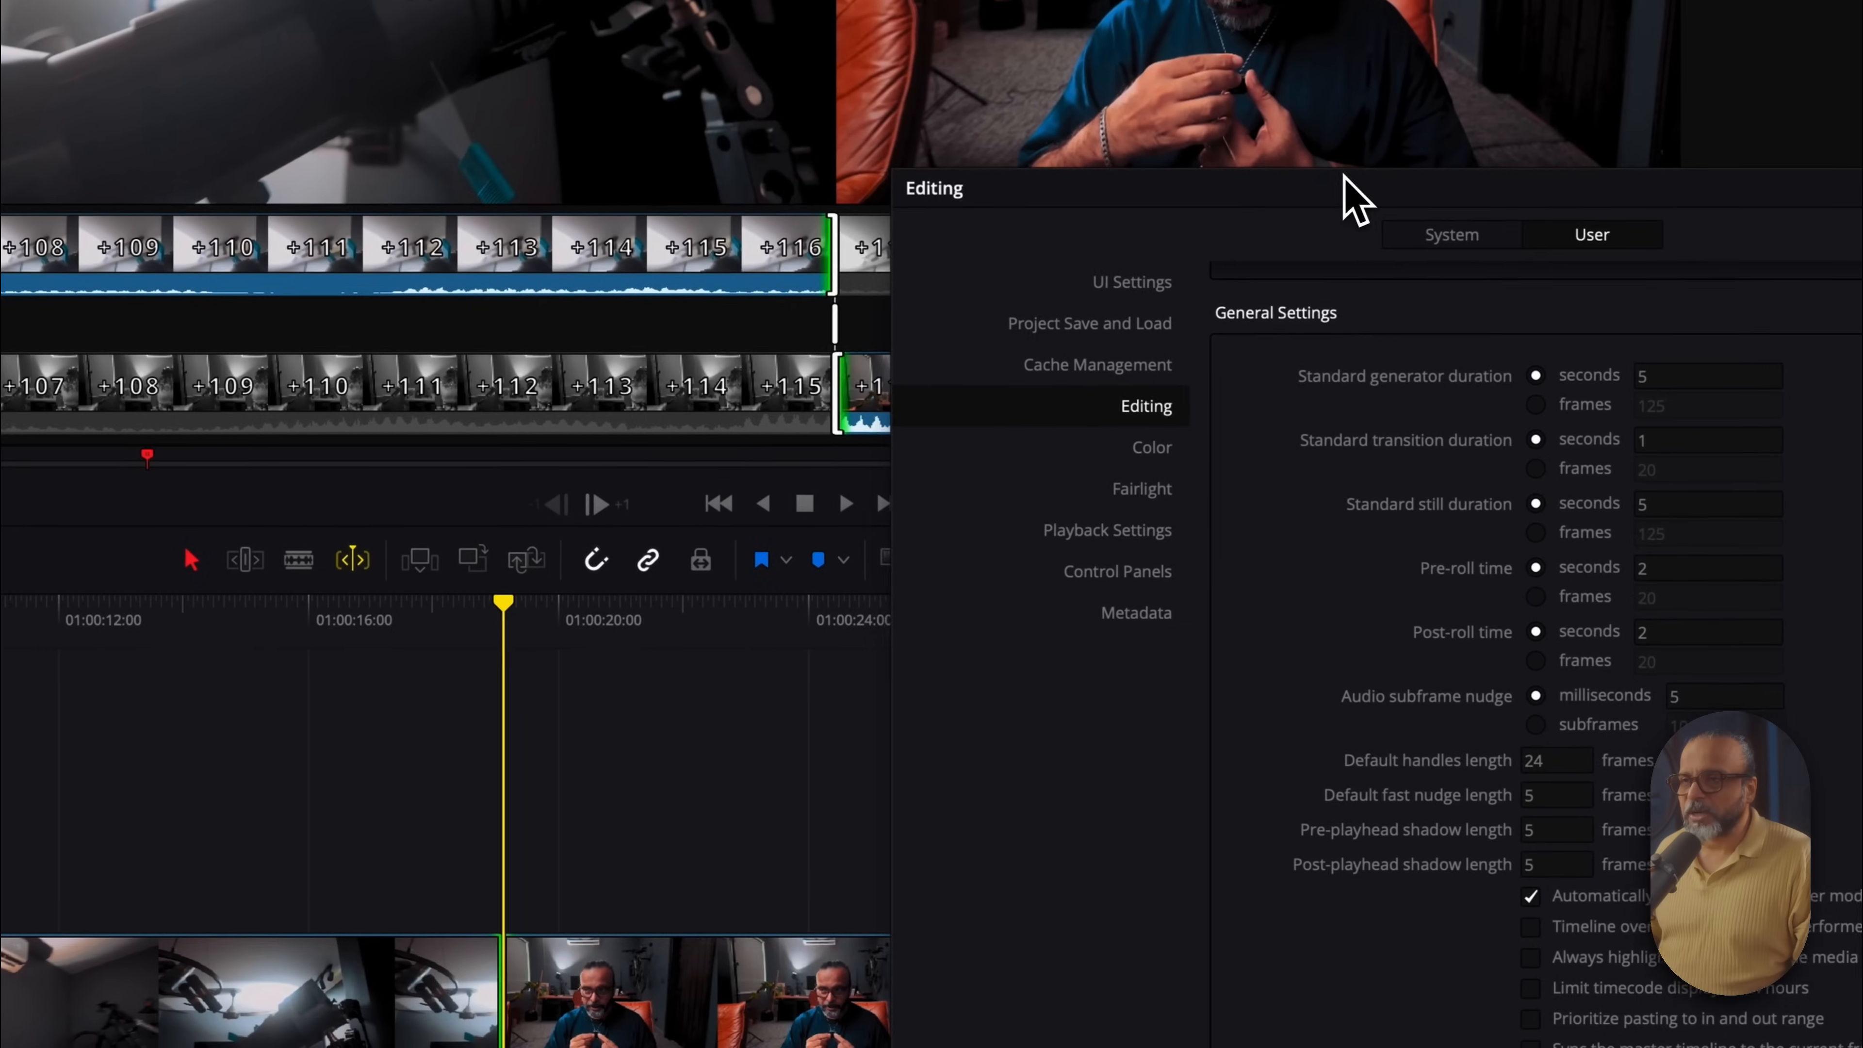
drag(1401, 199, 814, 202)
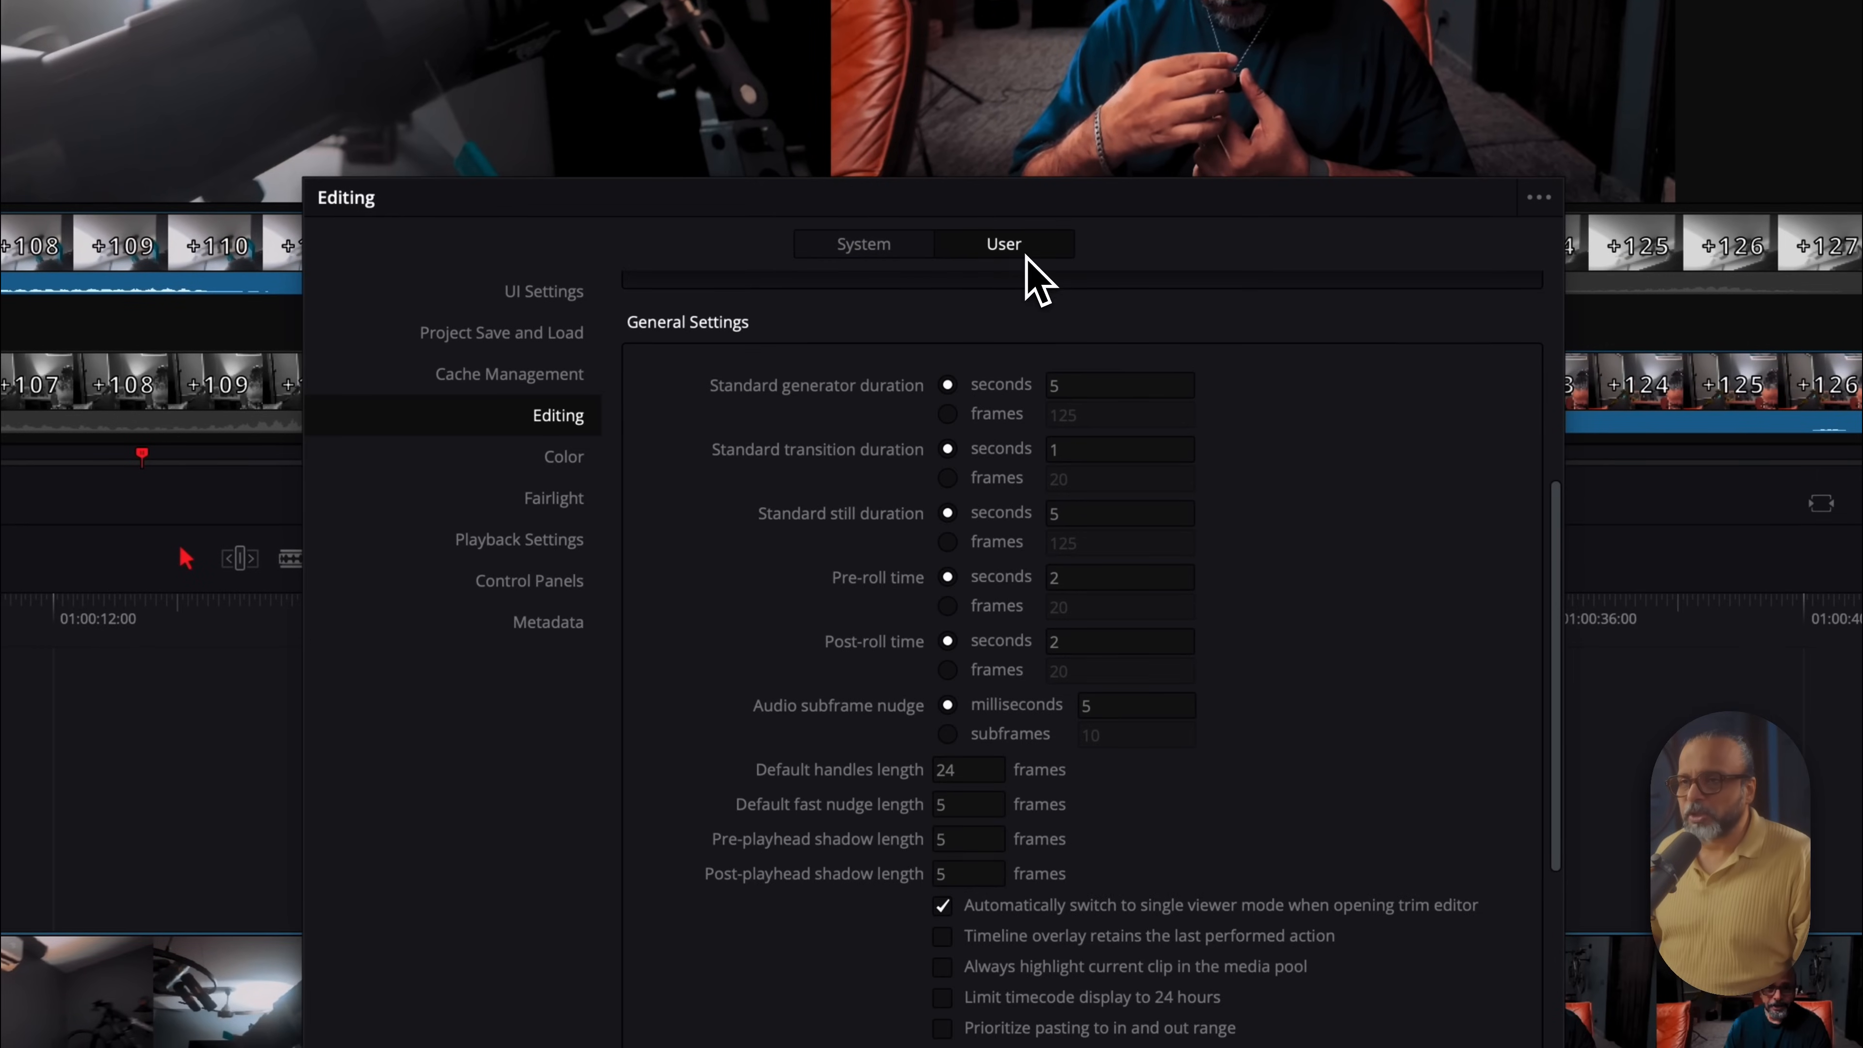
click(847, 249)
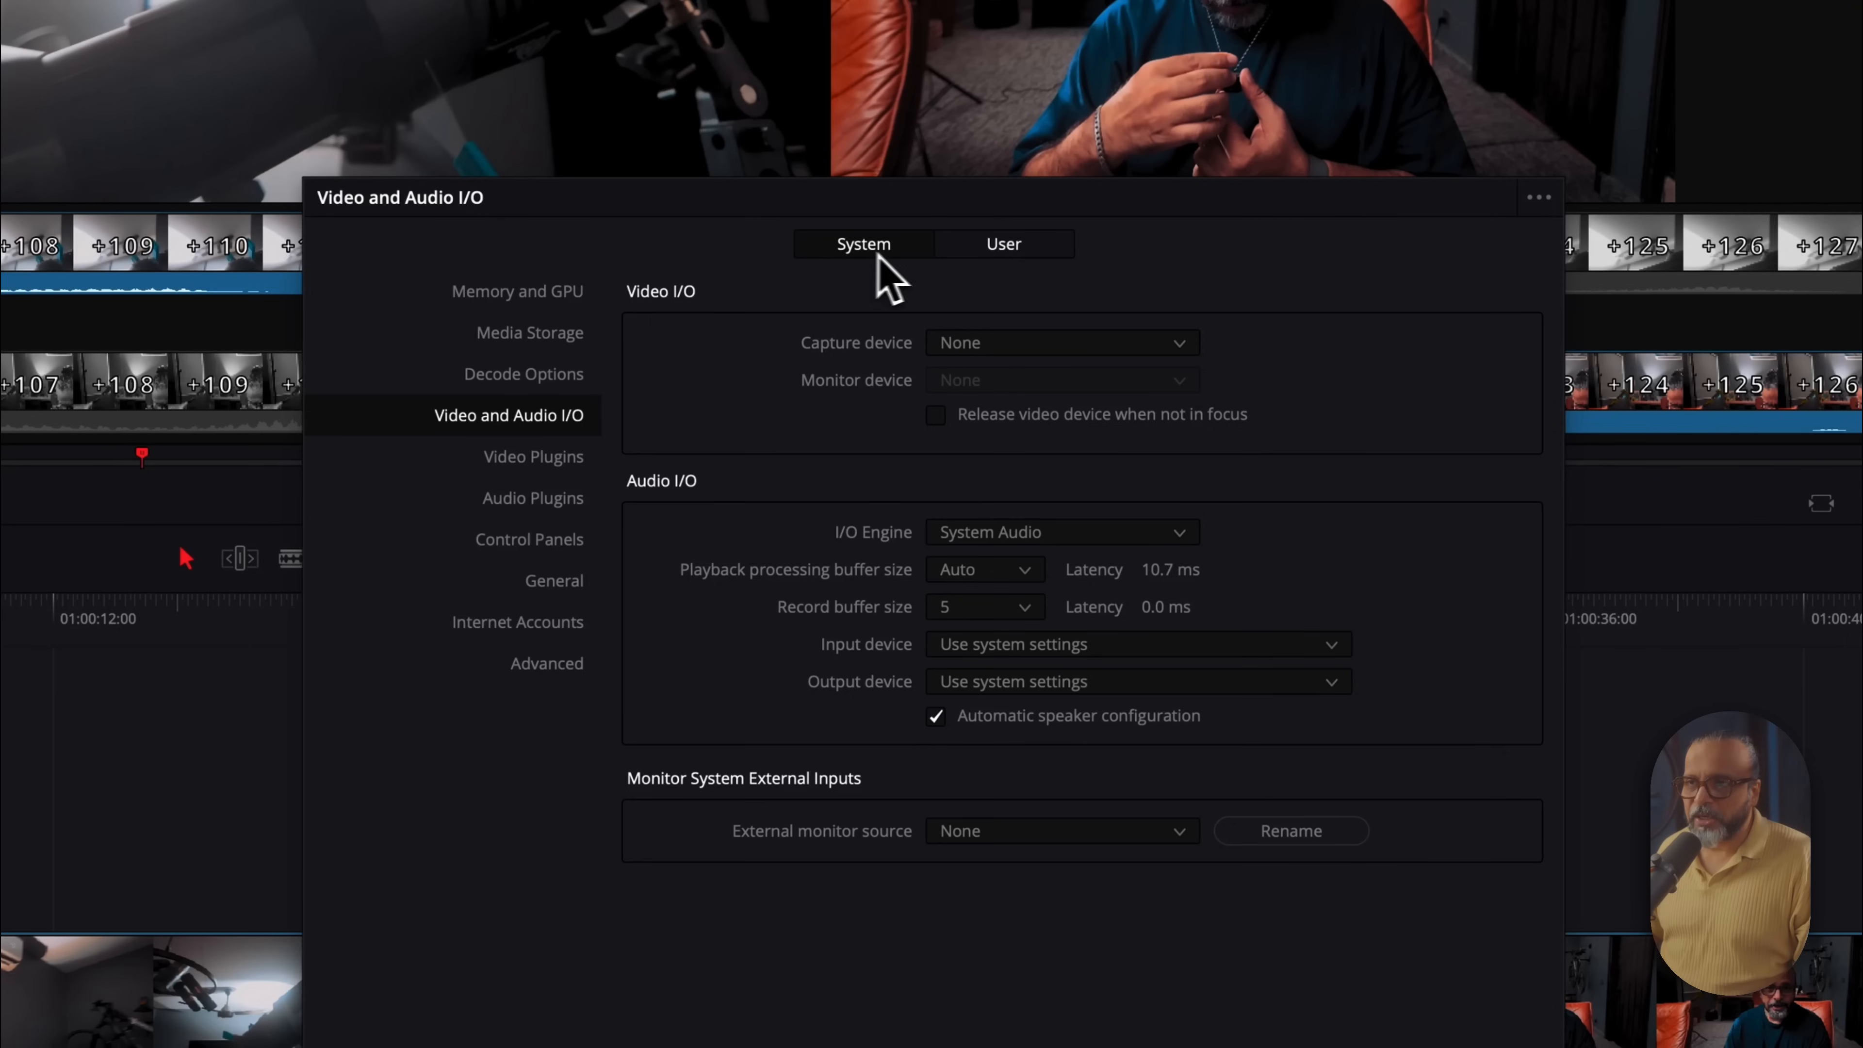
click(991, 253)
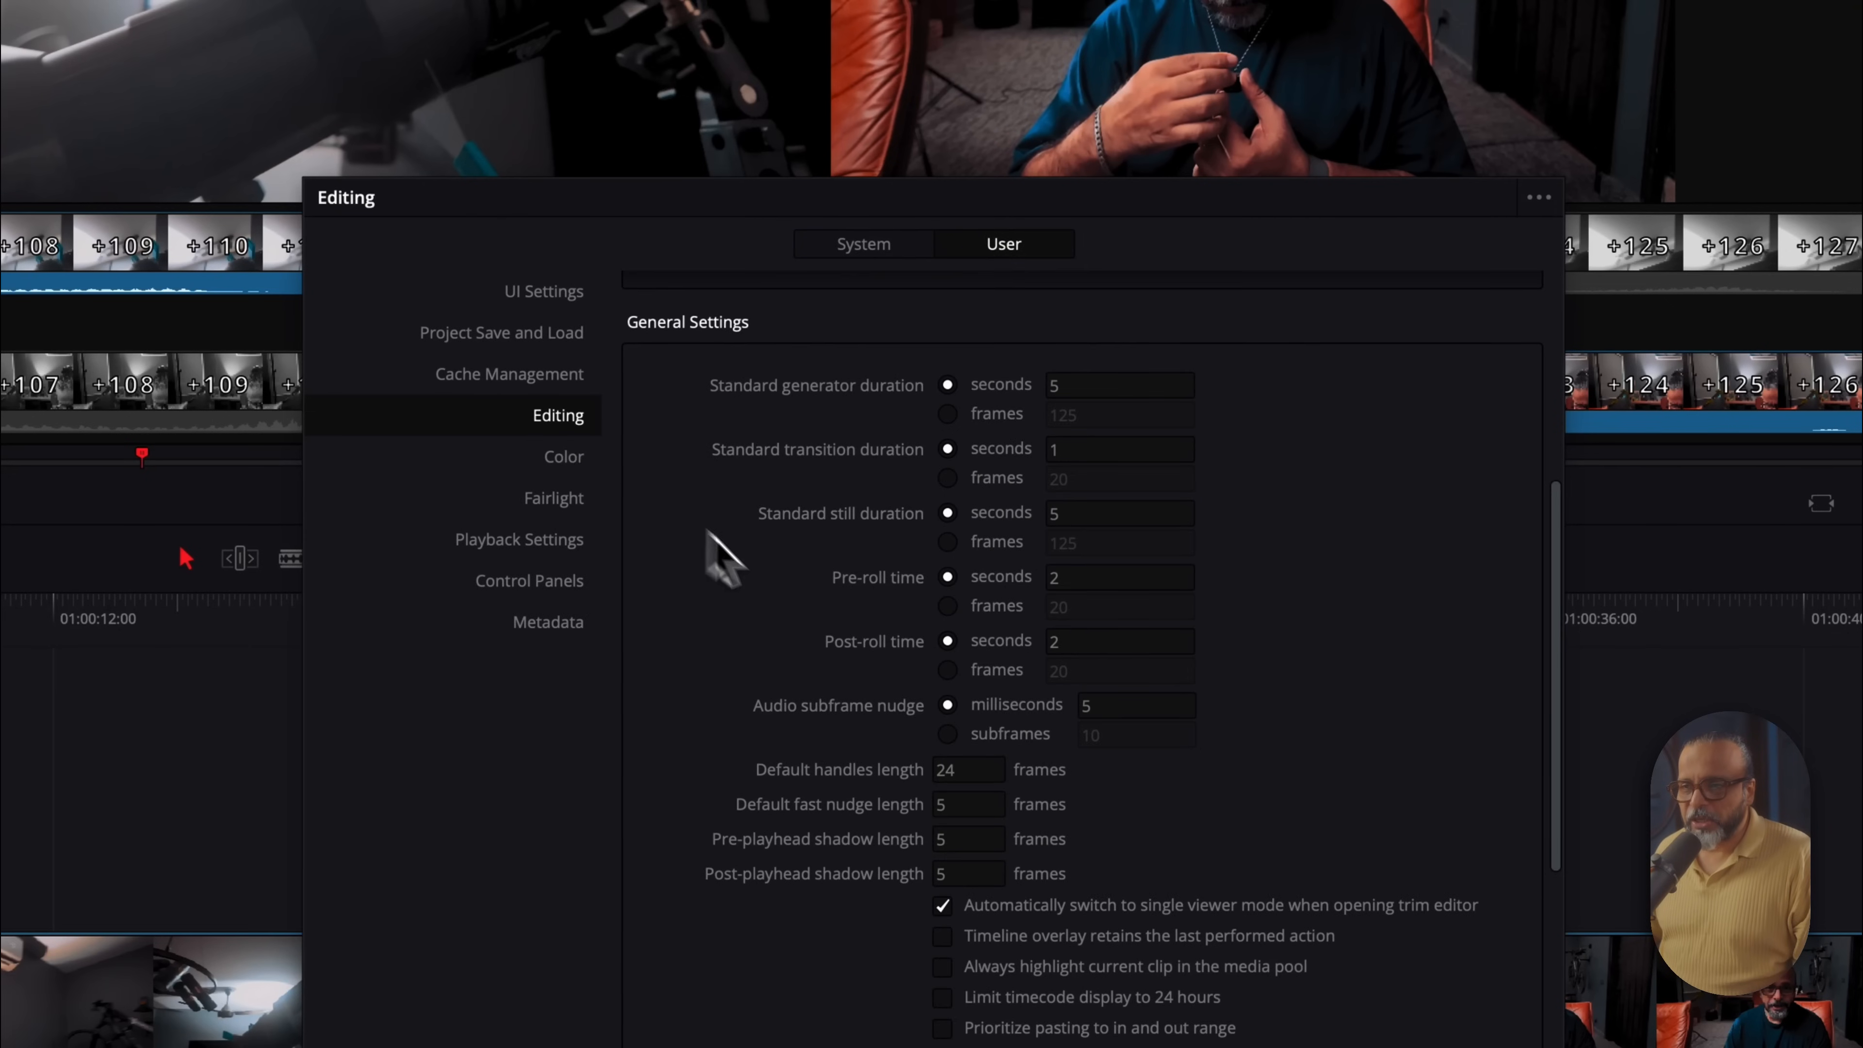
Enter 5 seconds for the editing pre-roll and post-roll times and save the preferences
click(1074, 582)
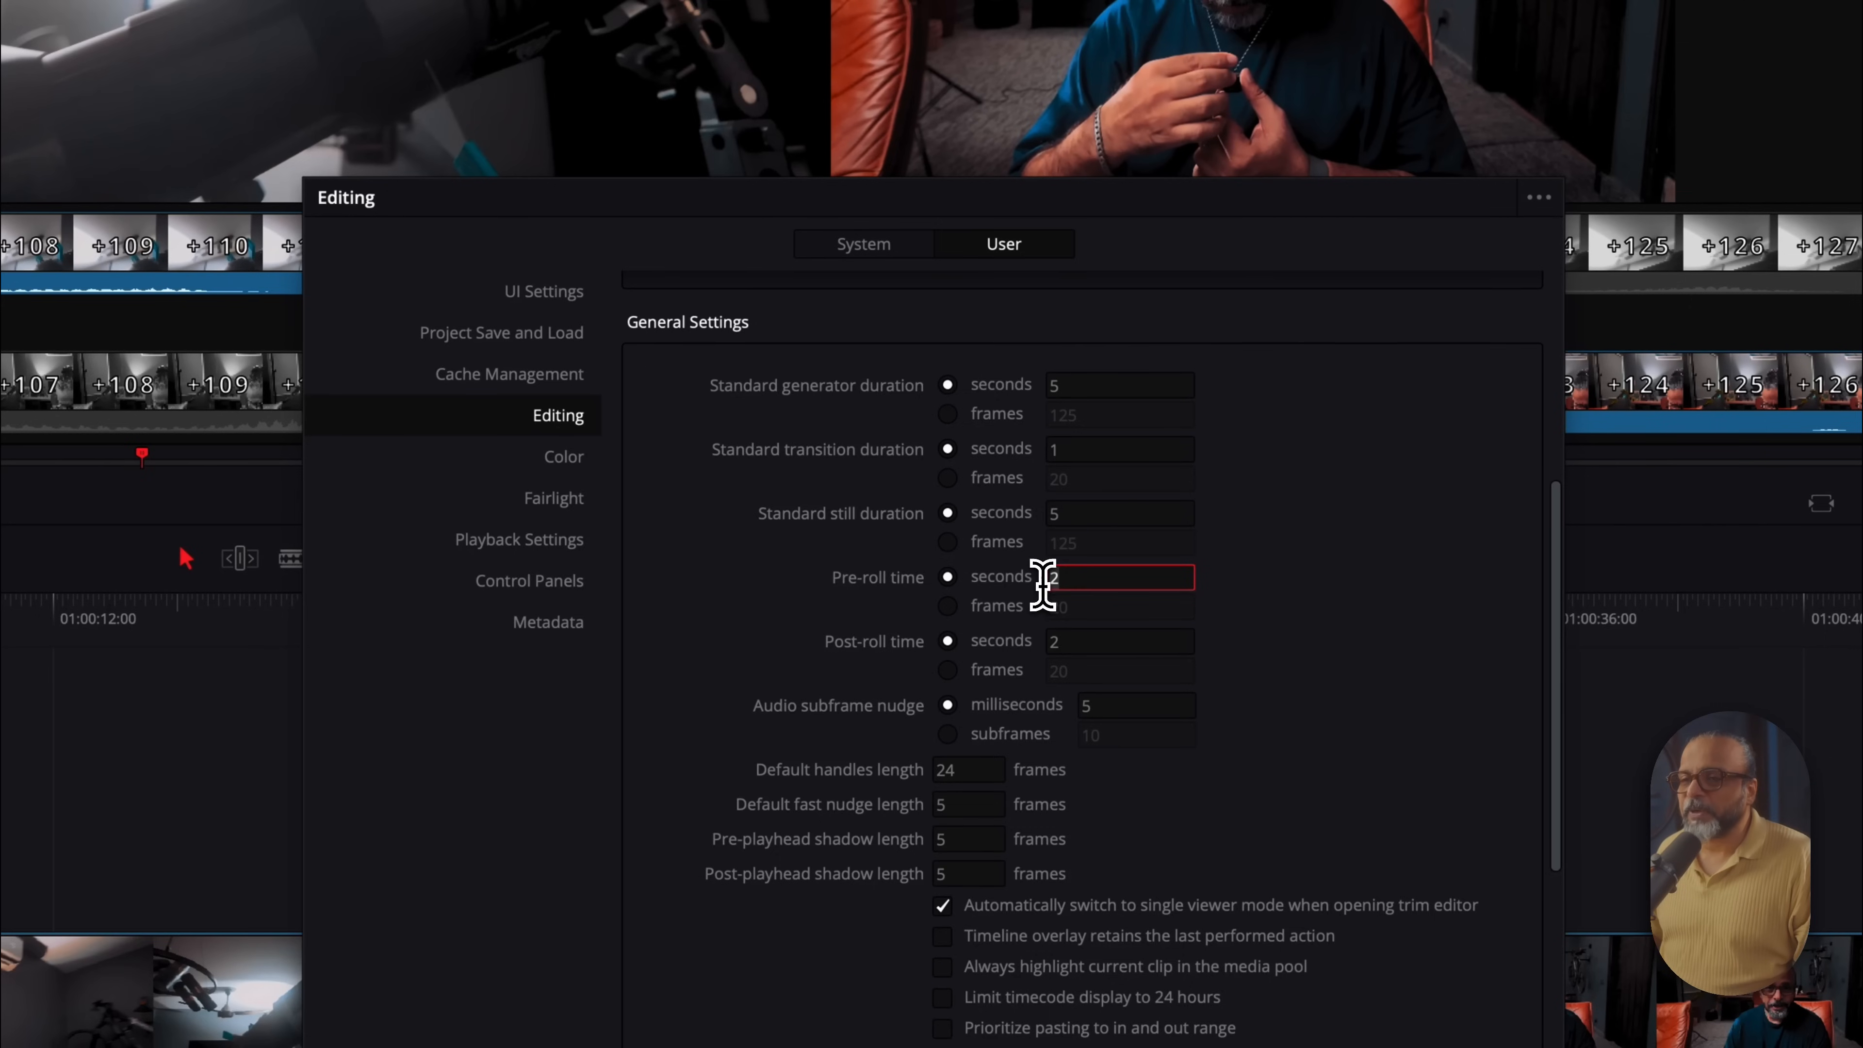
click(1067, 648)
click(1056, 579)
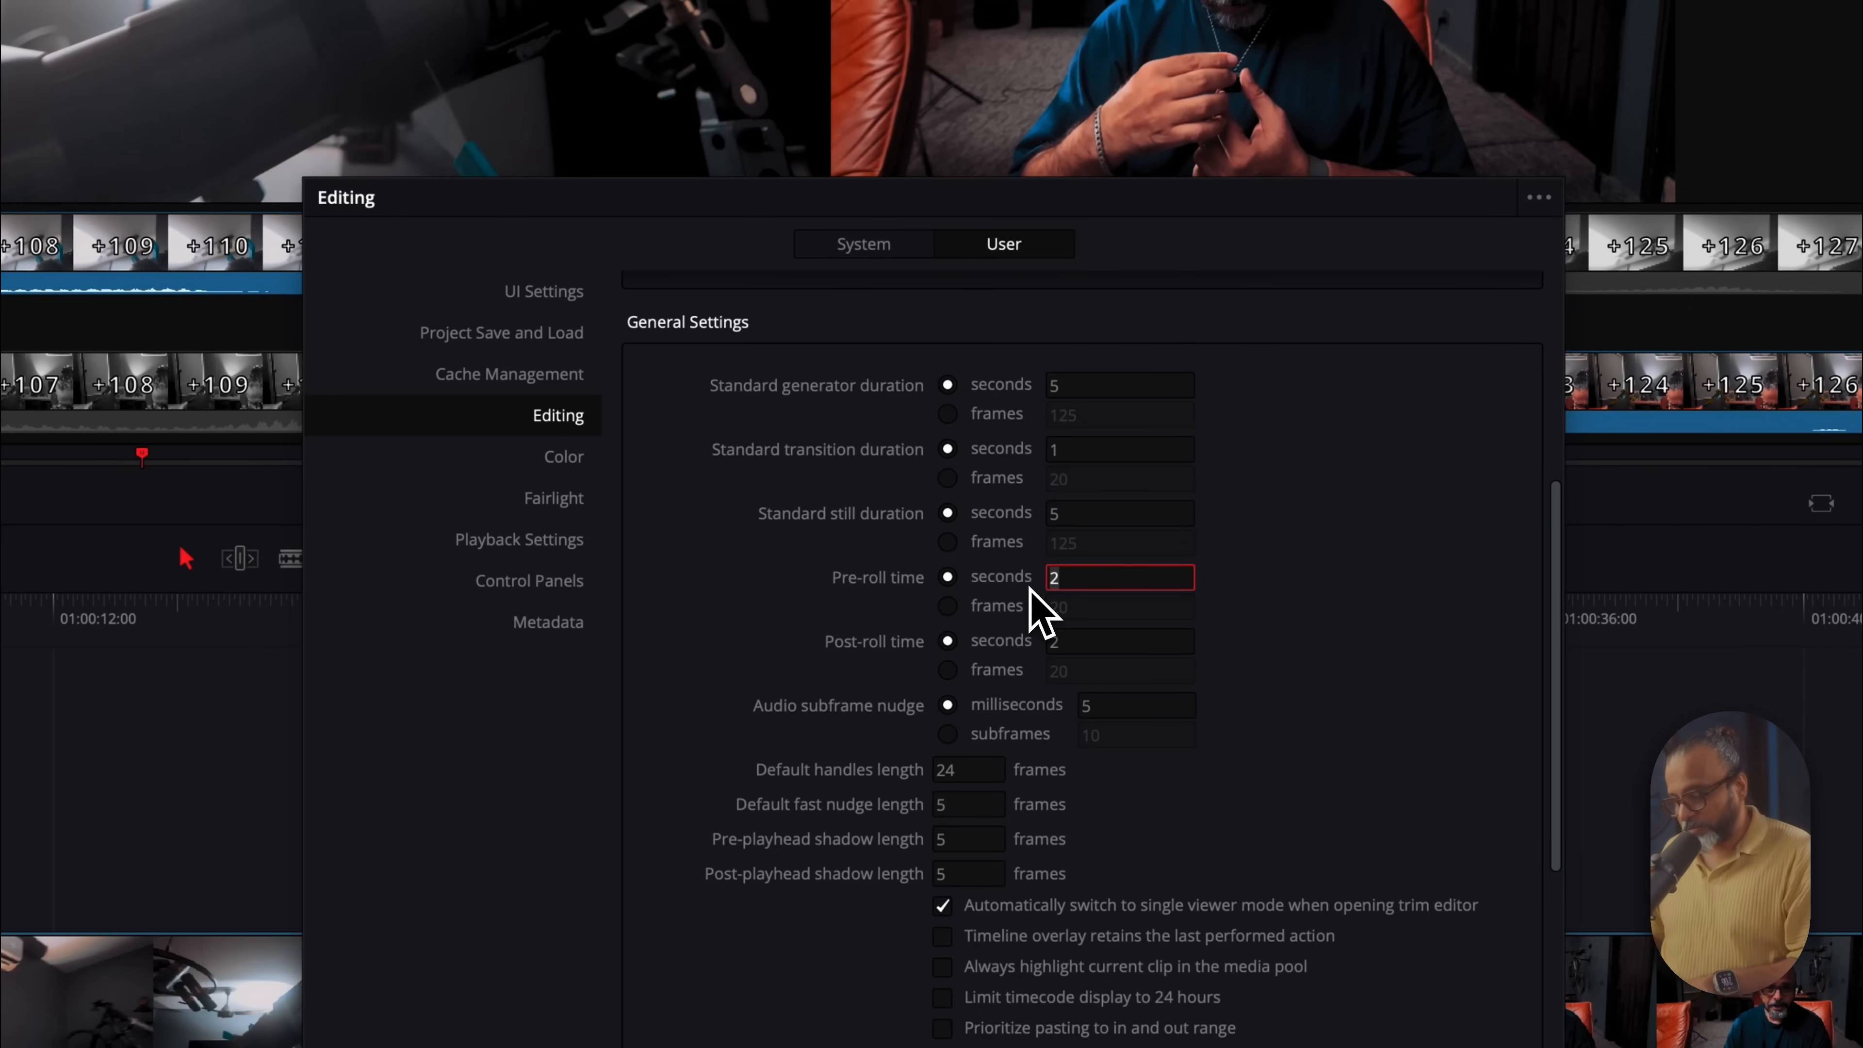
click(1063, 642)
text(5)
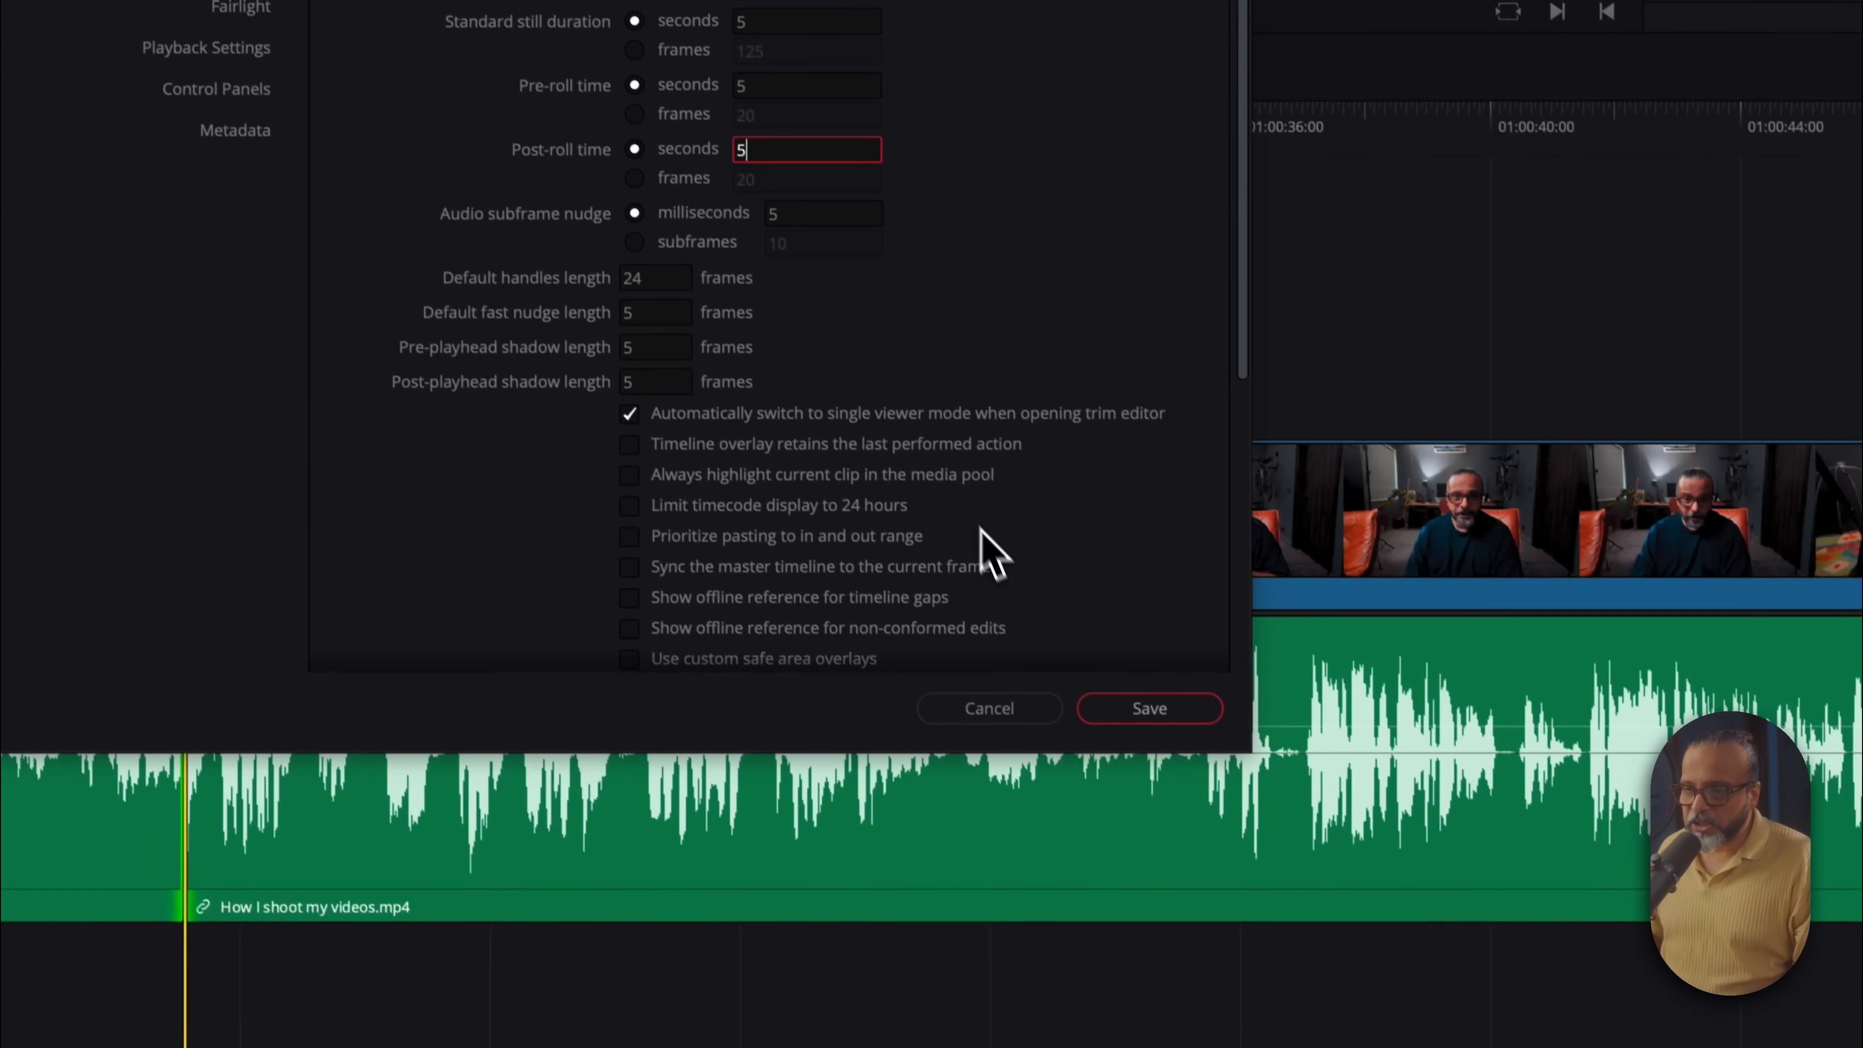
click(1144, 708)
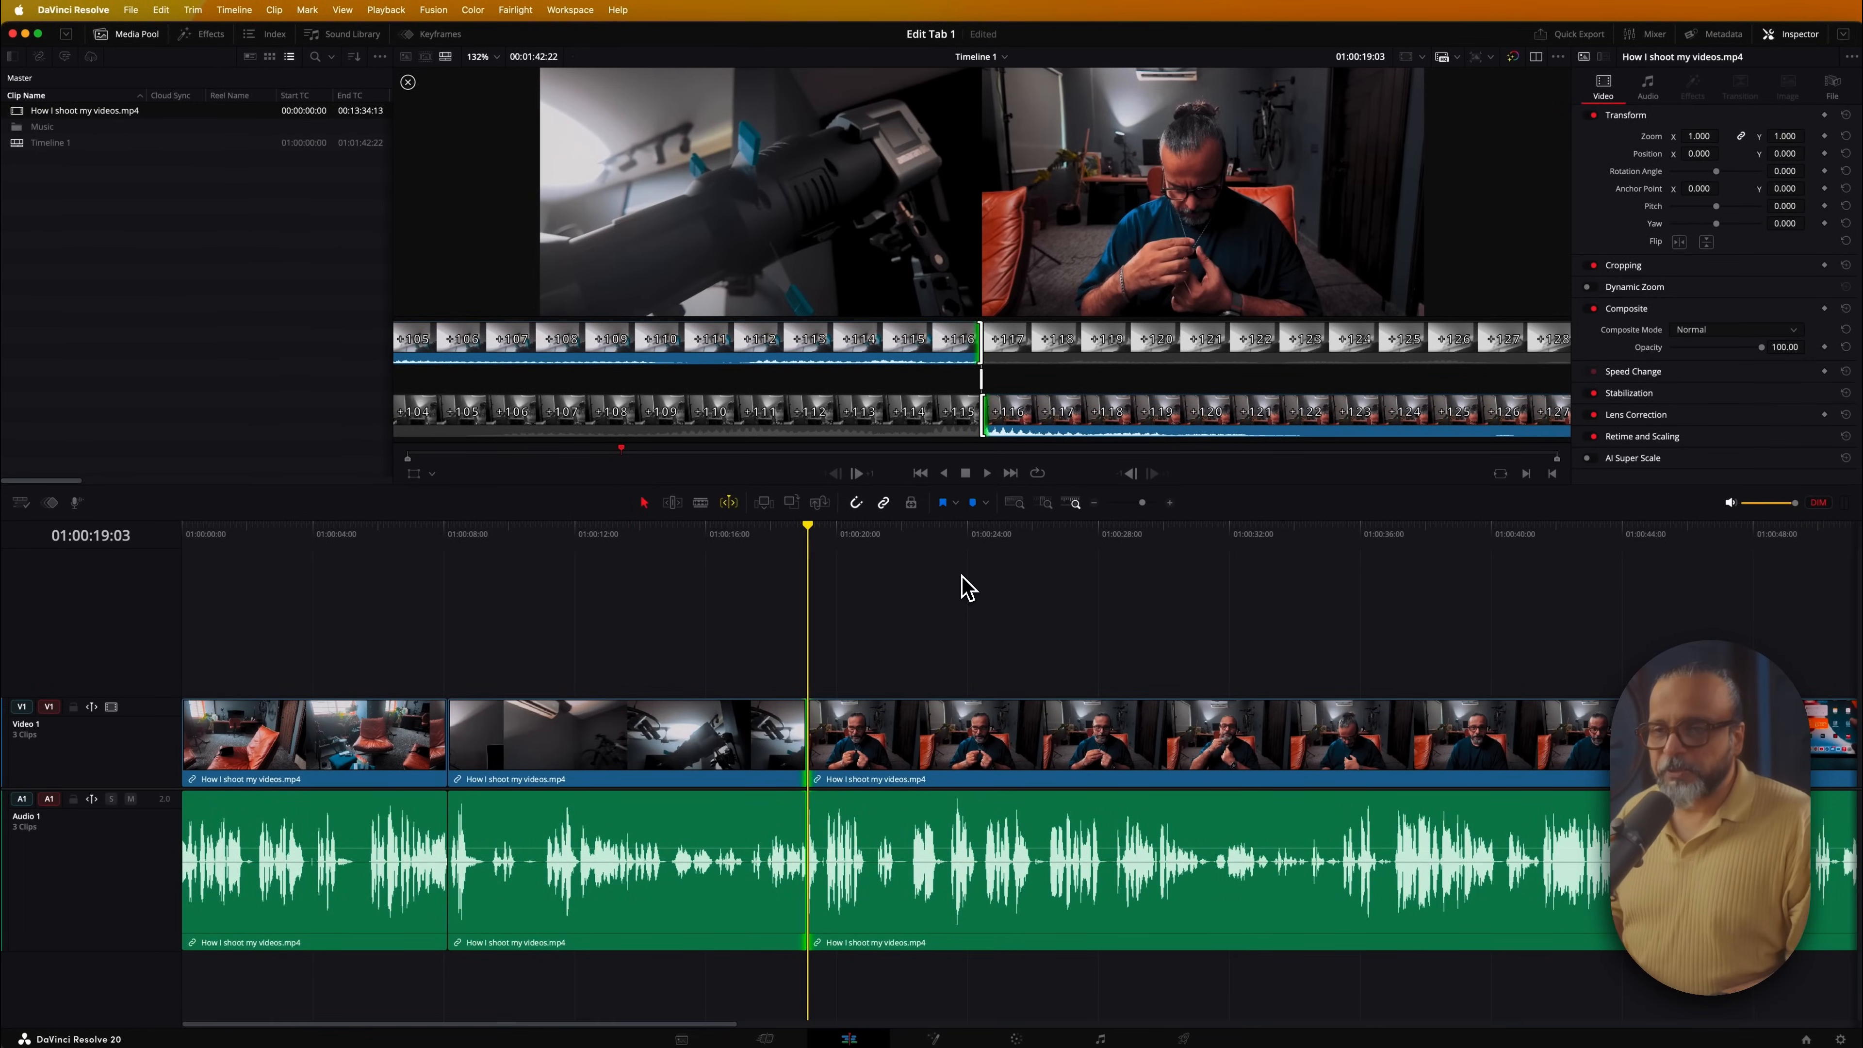
key(slash)
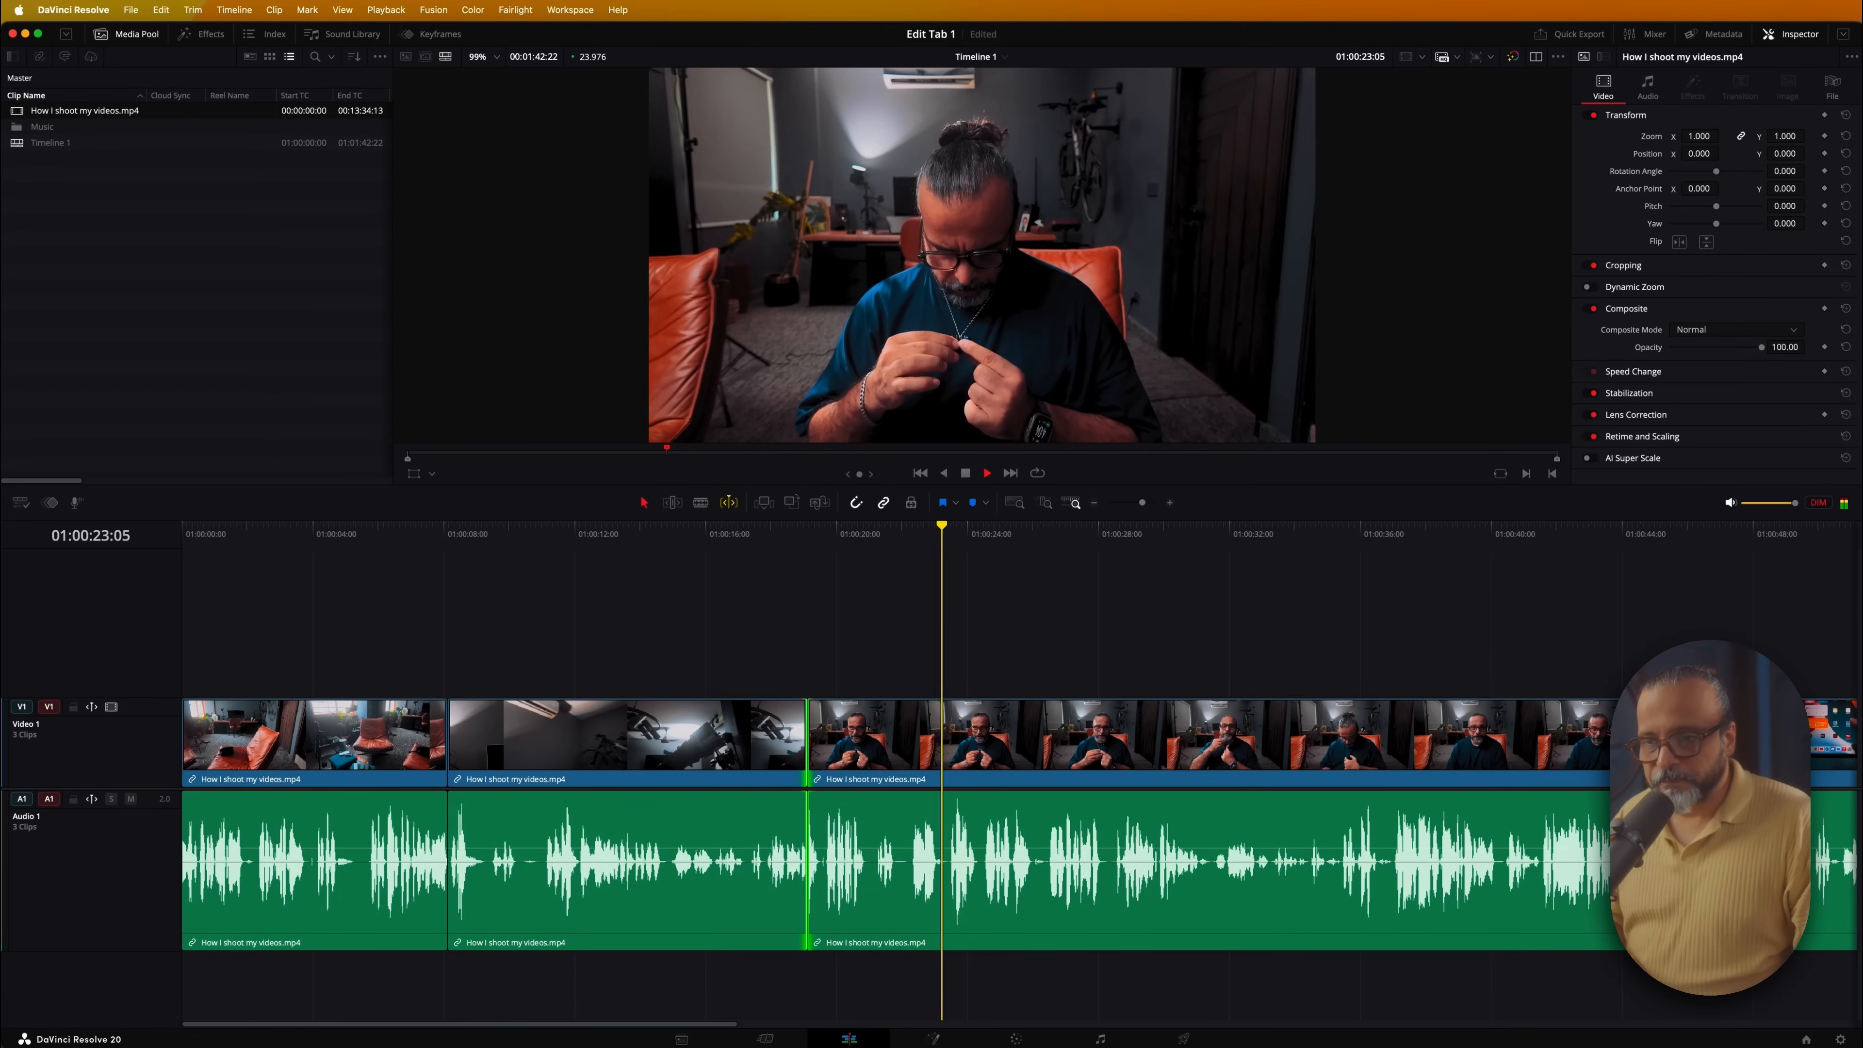
key(space)
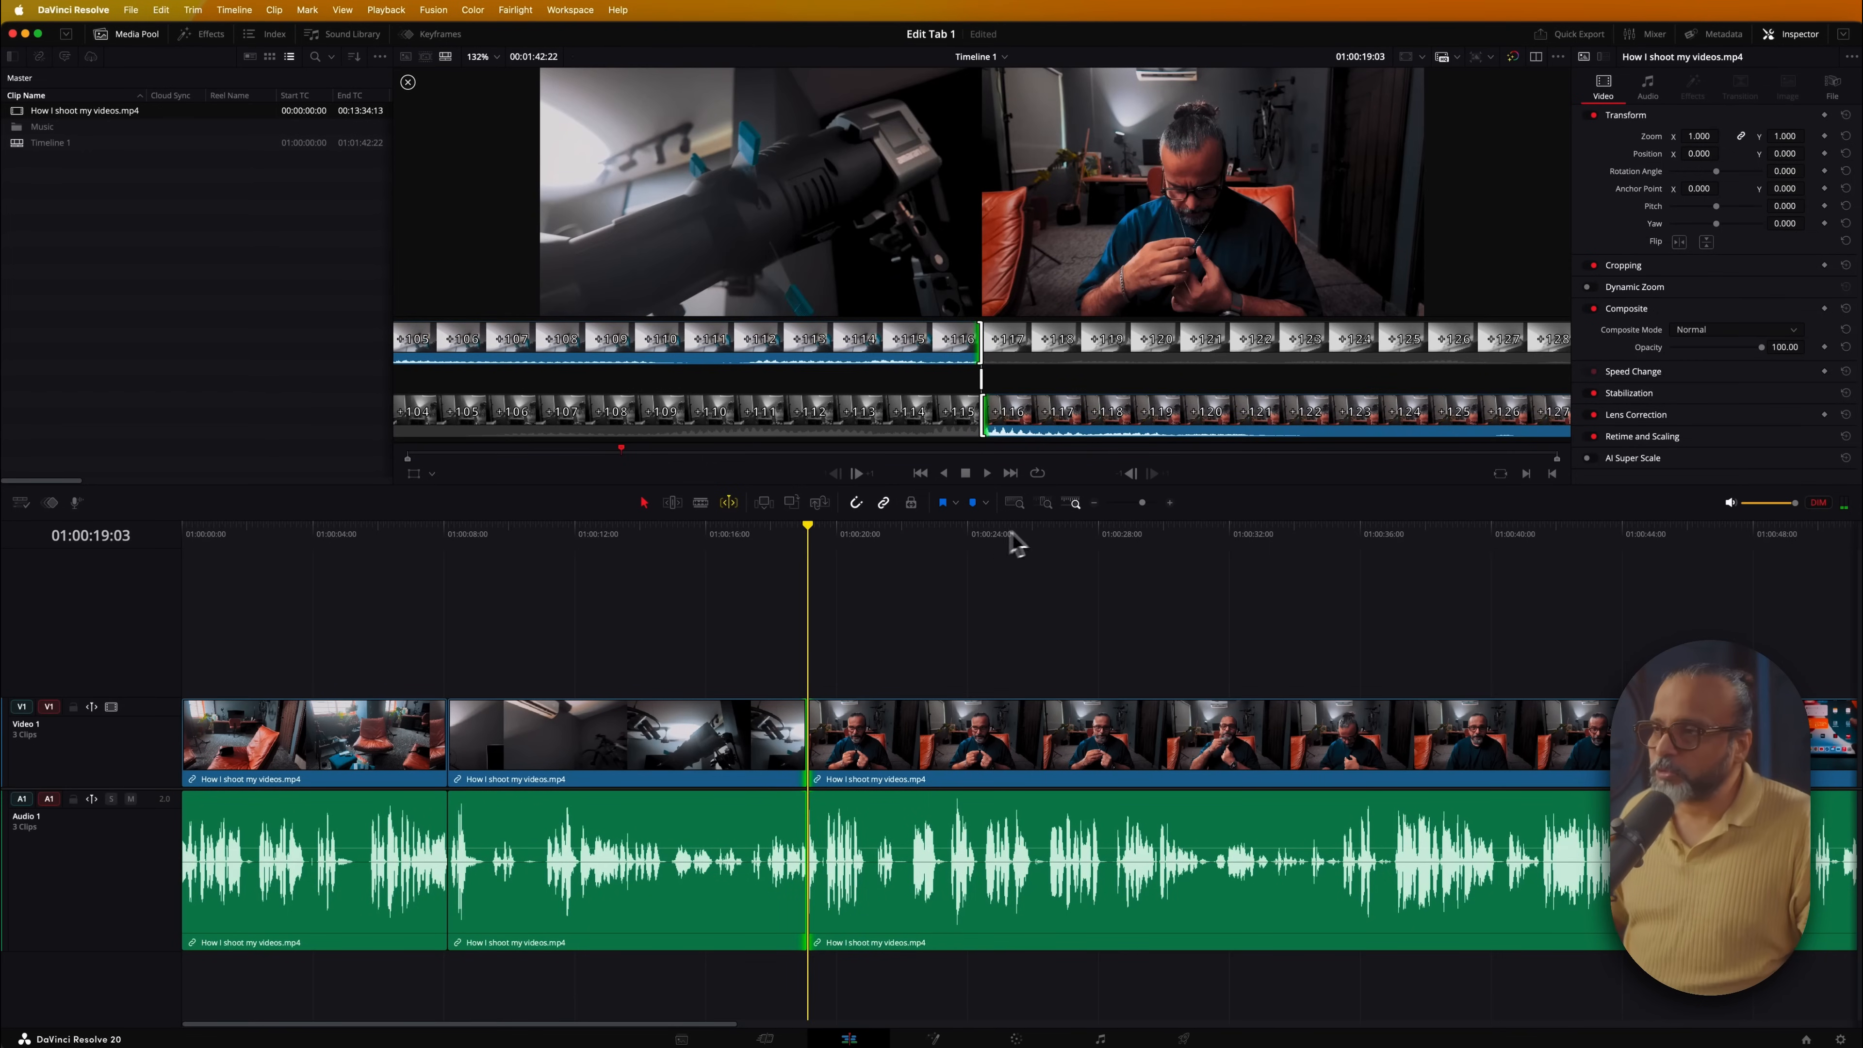